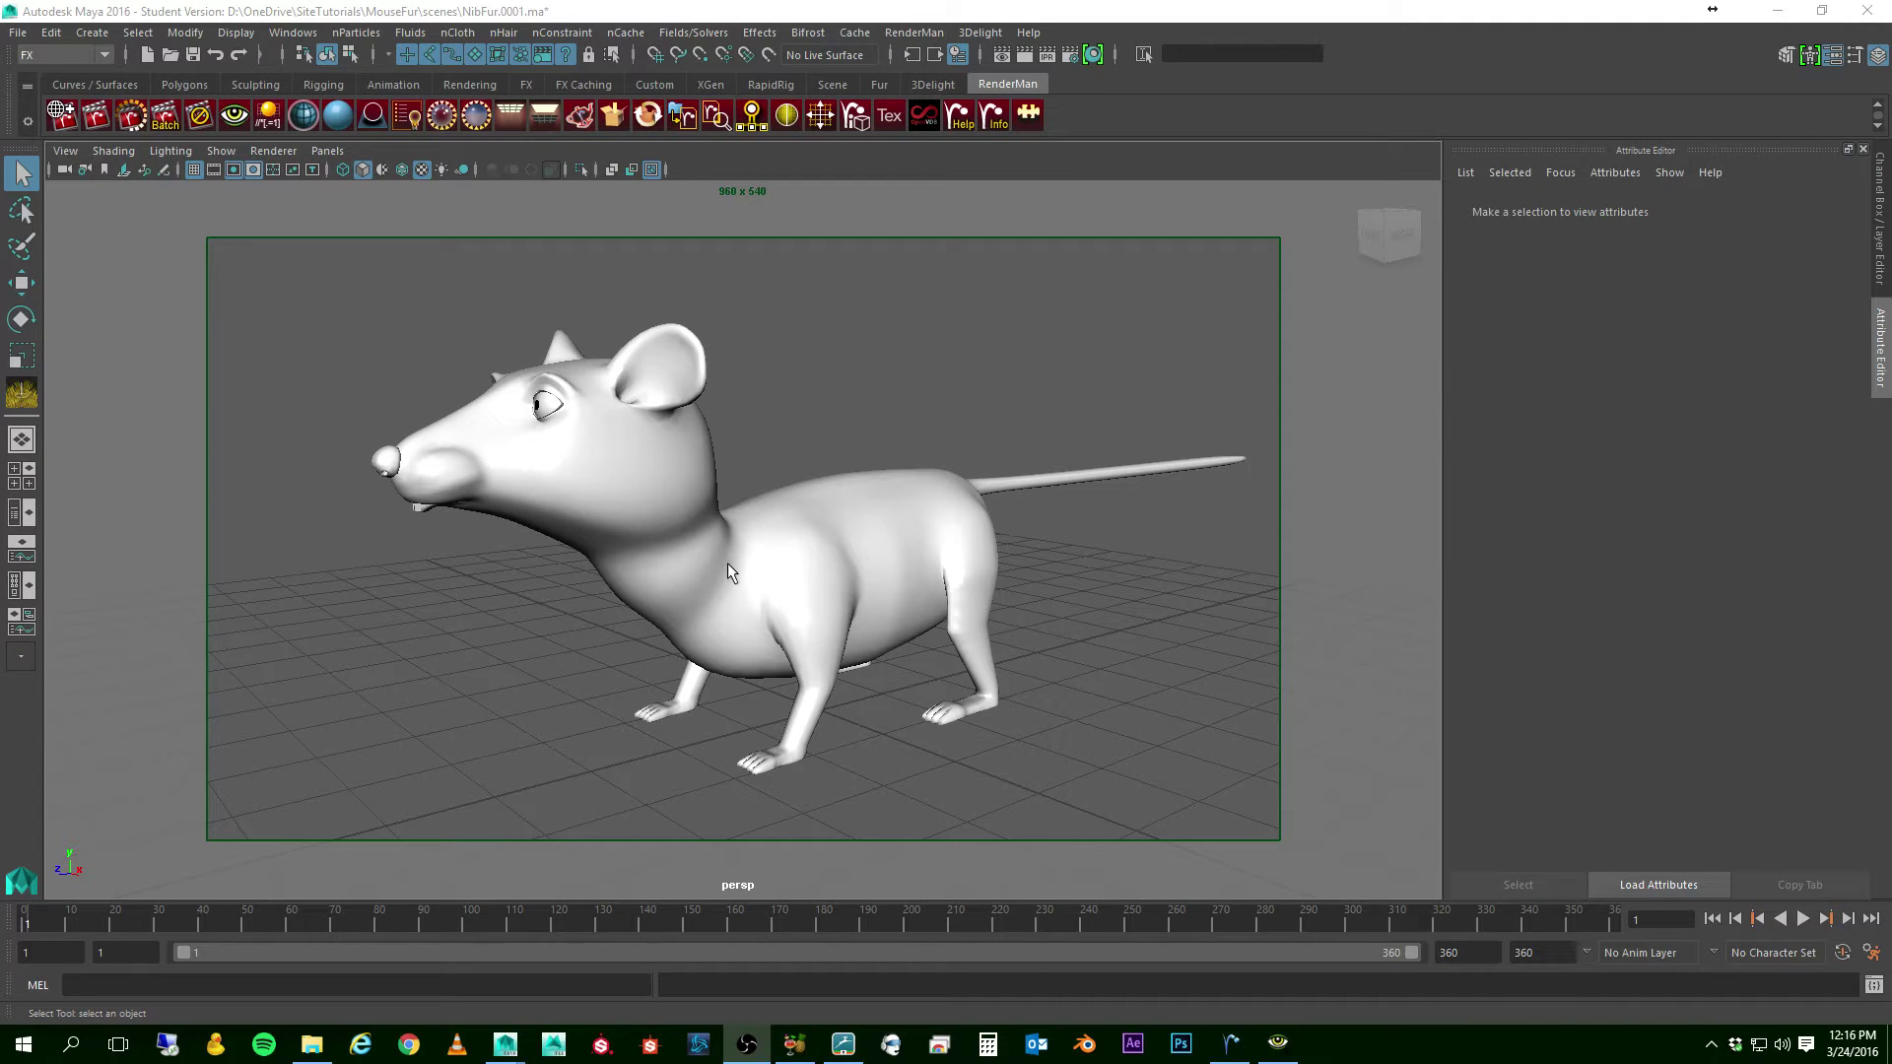
- Select NibBody in UV Shell mode and pick its leg, body and foot shells
left_click(800, 559)
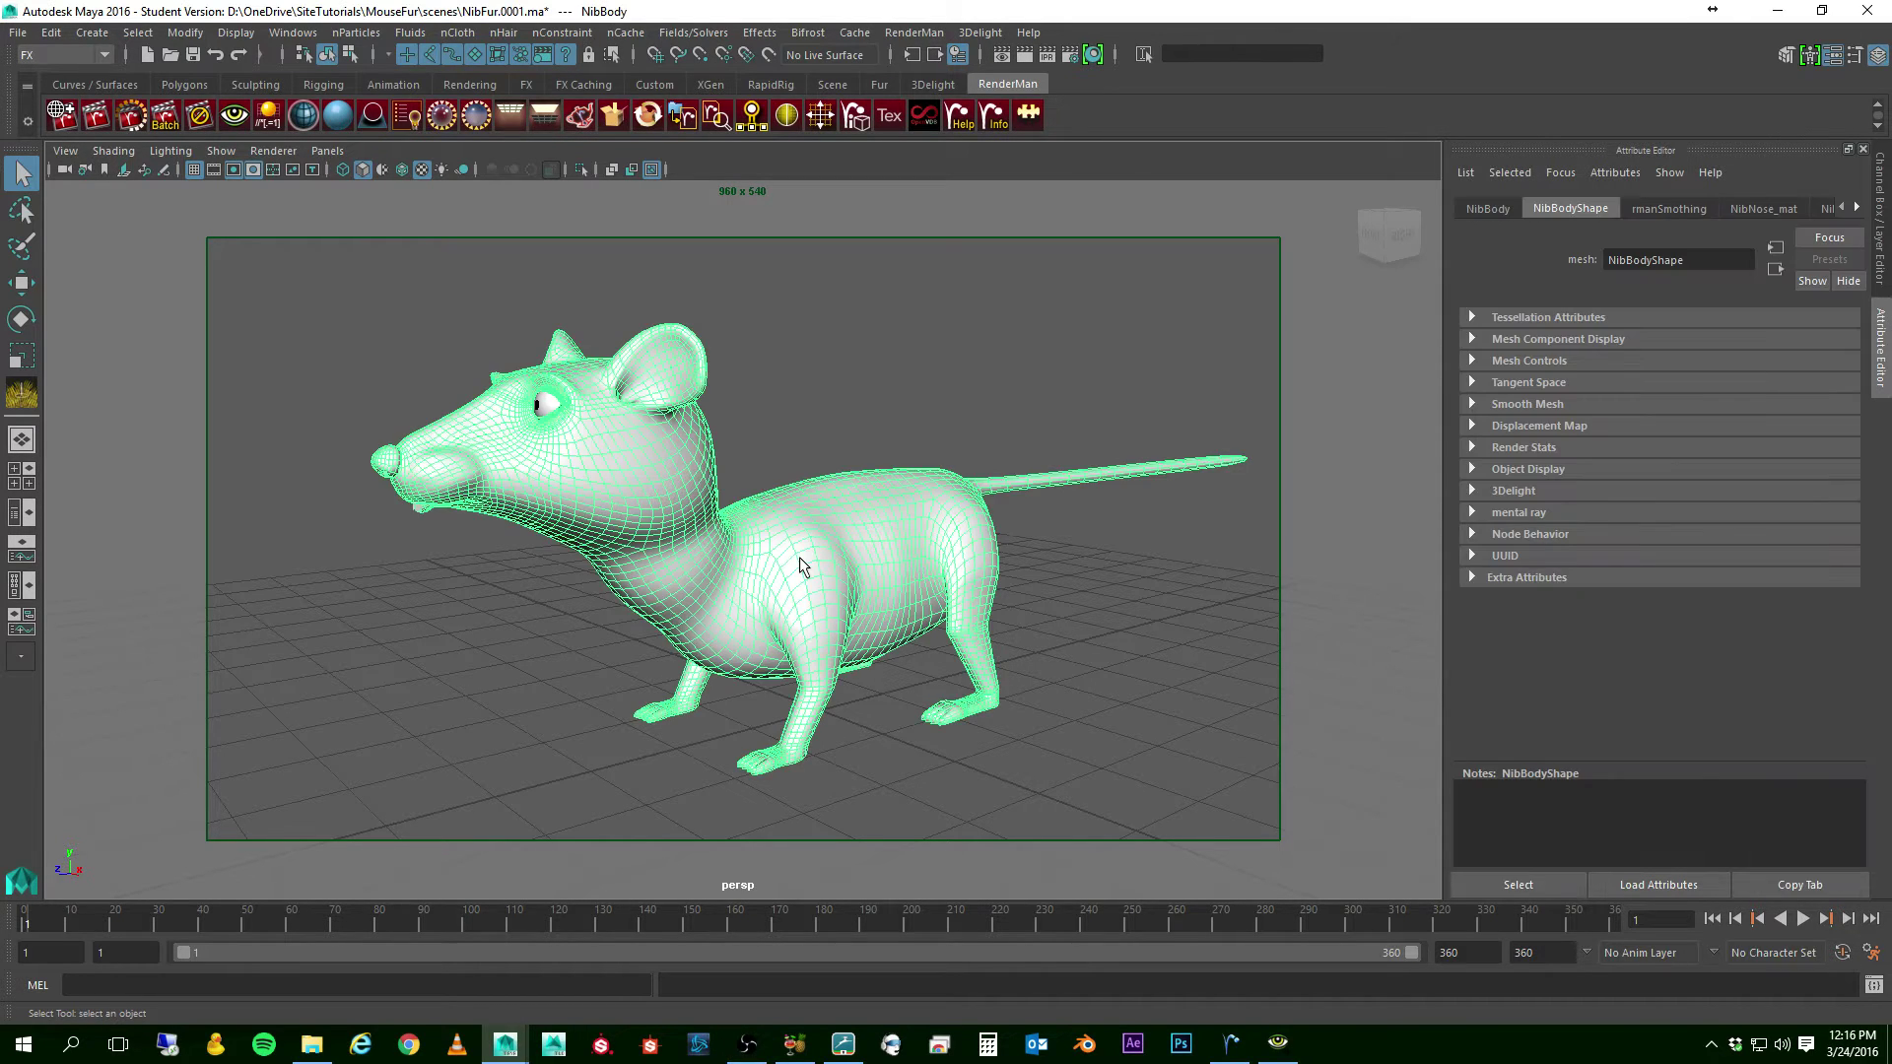
right_click_drag(801, 558, 877, 479)
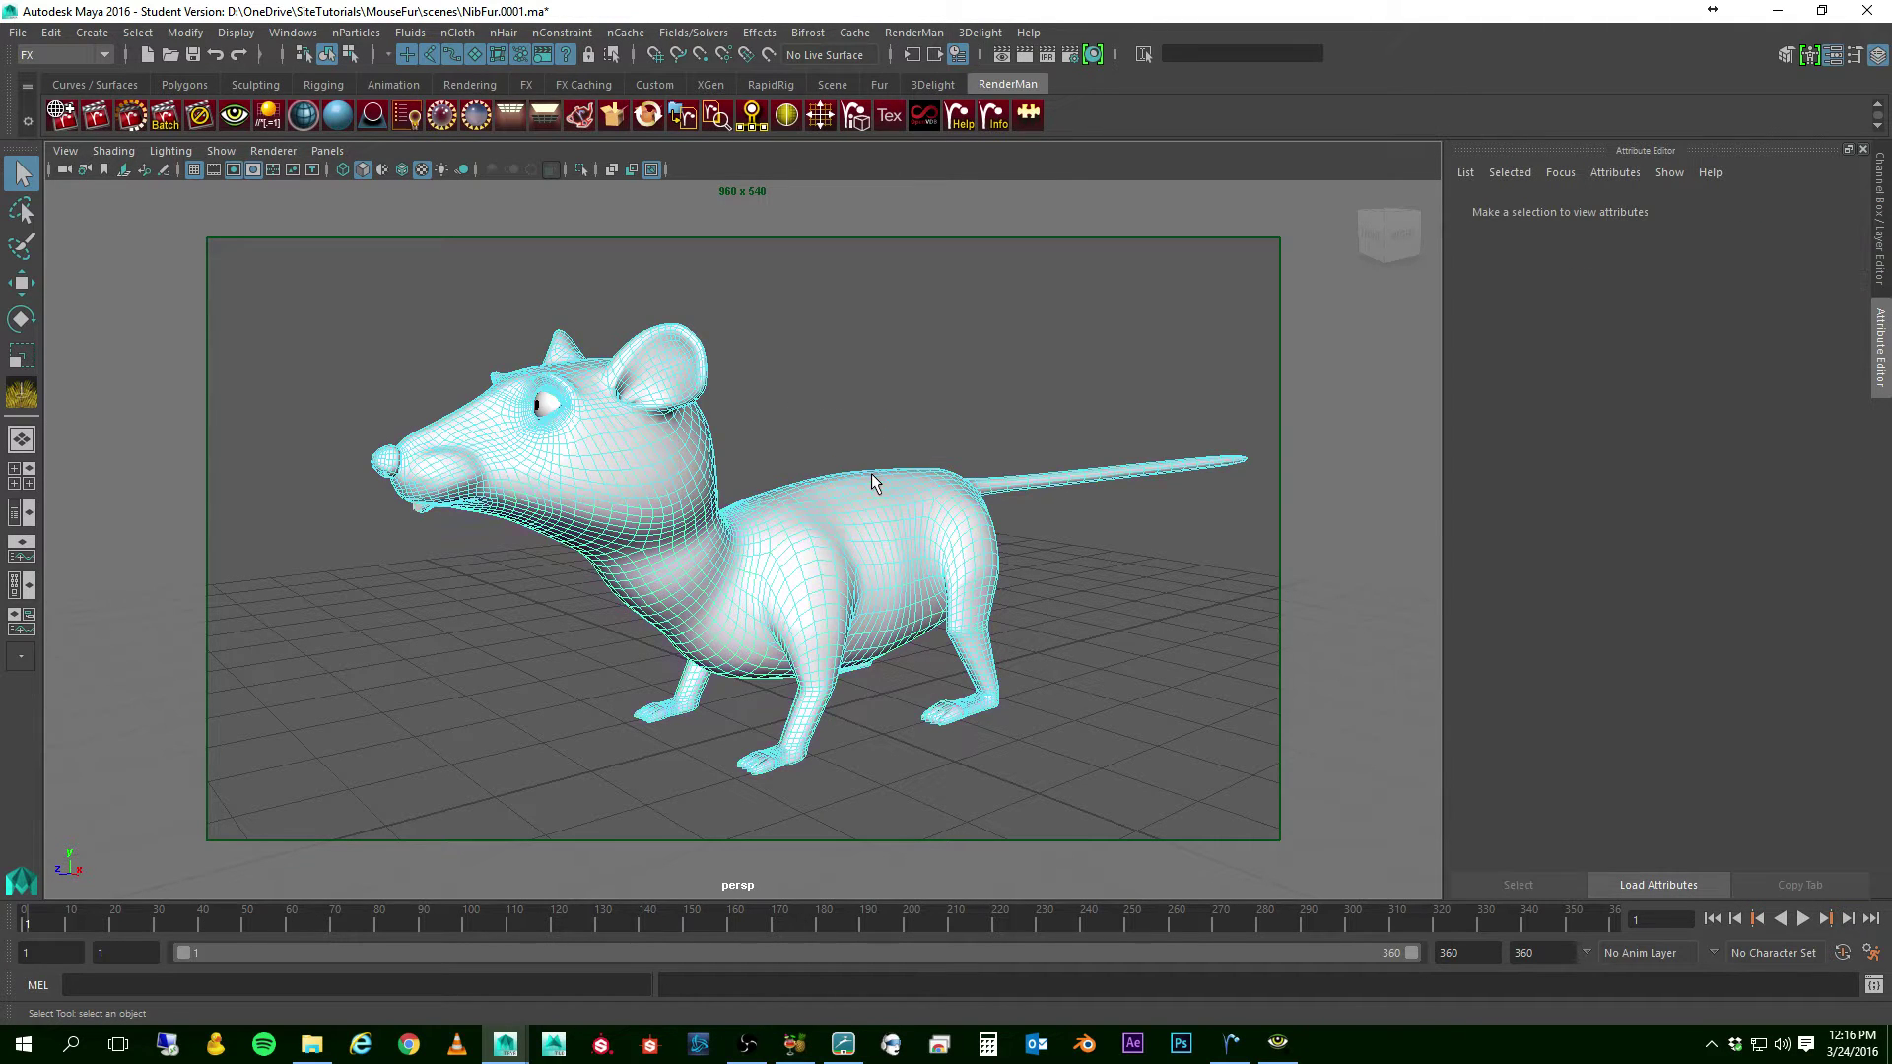
left_click(826, 641)
left_click(820, 609)
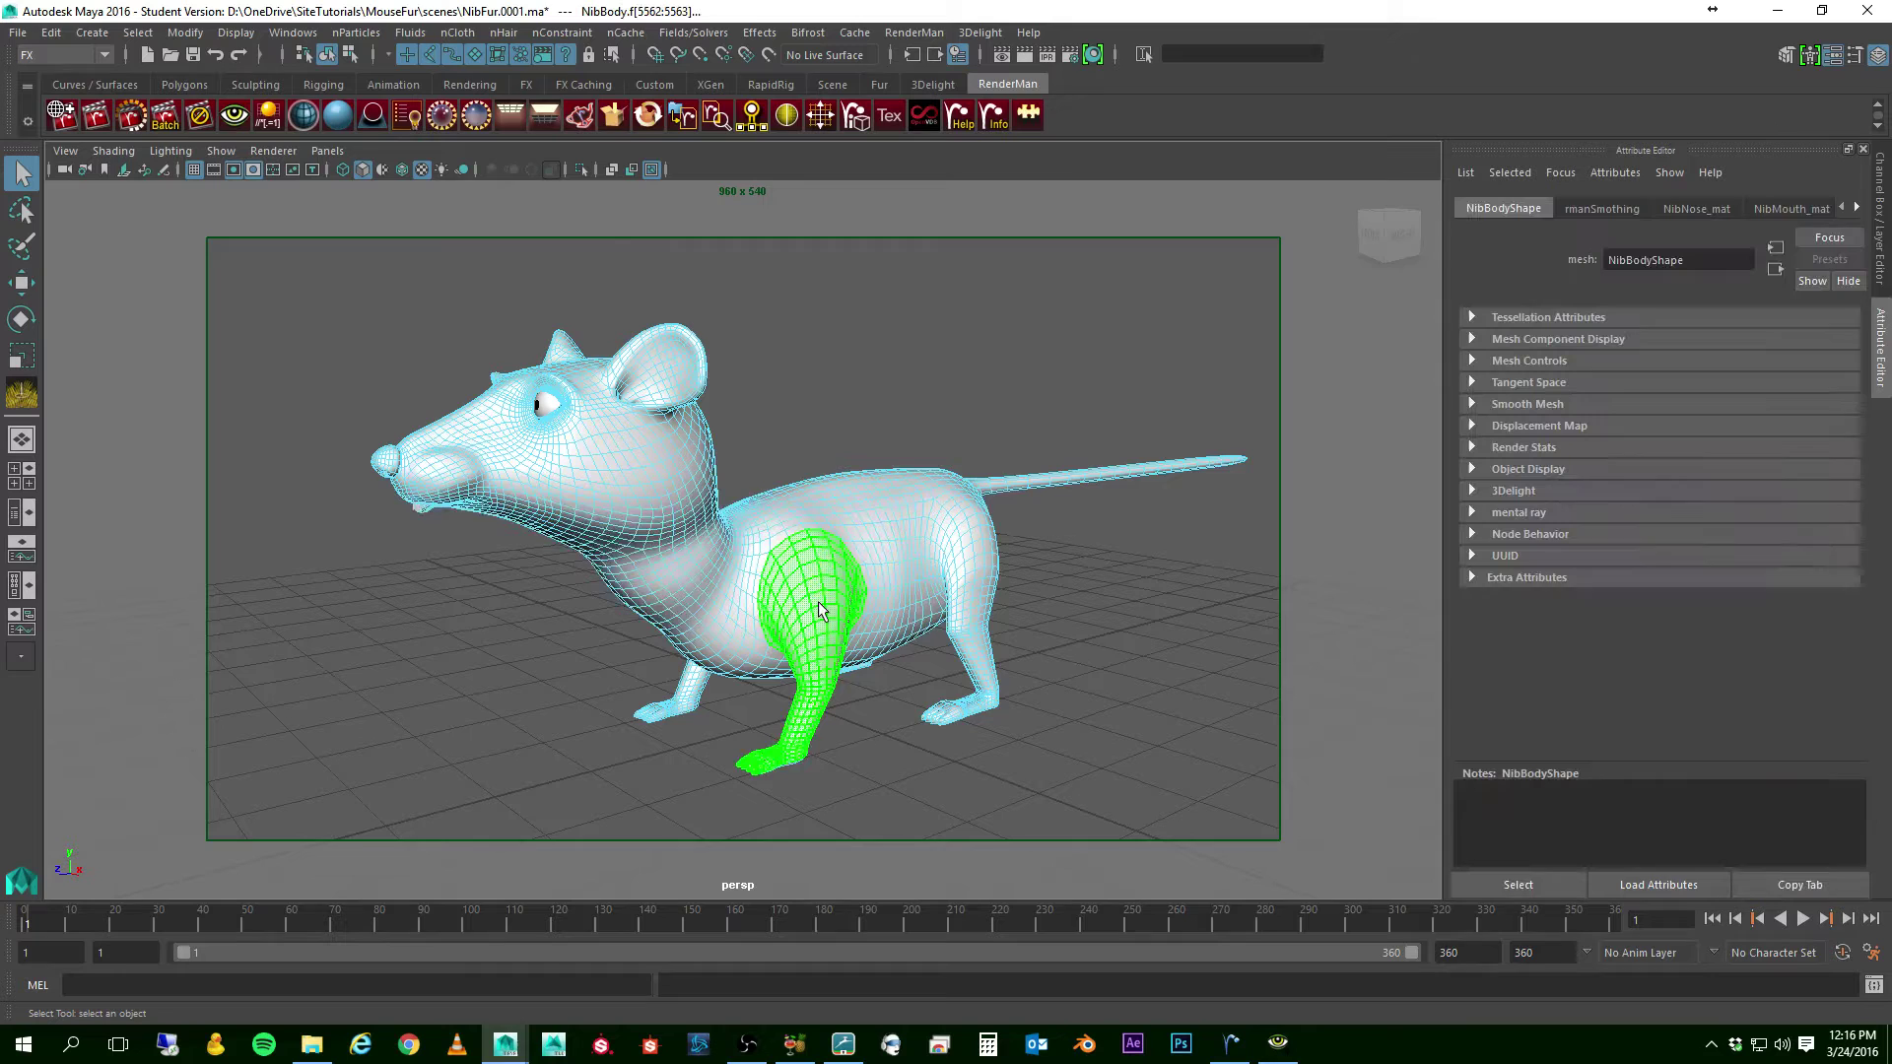
left_click(923, 512)
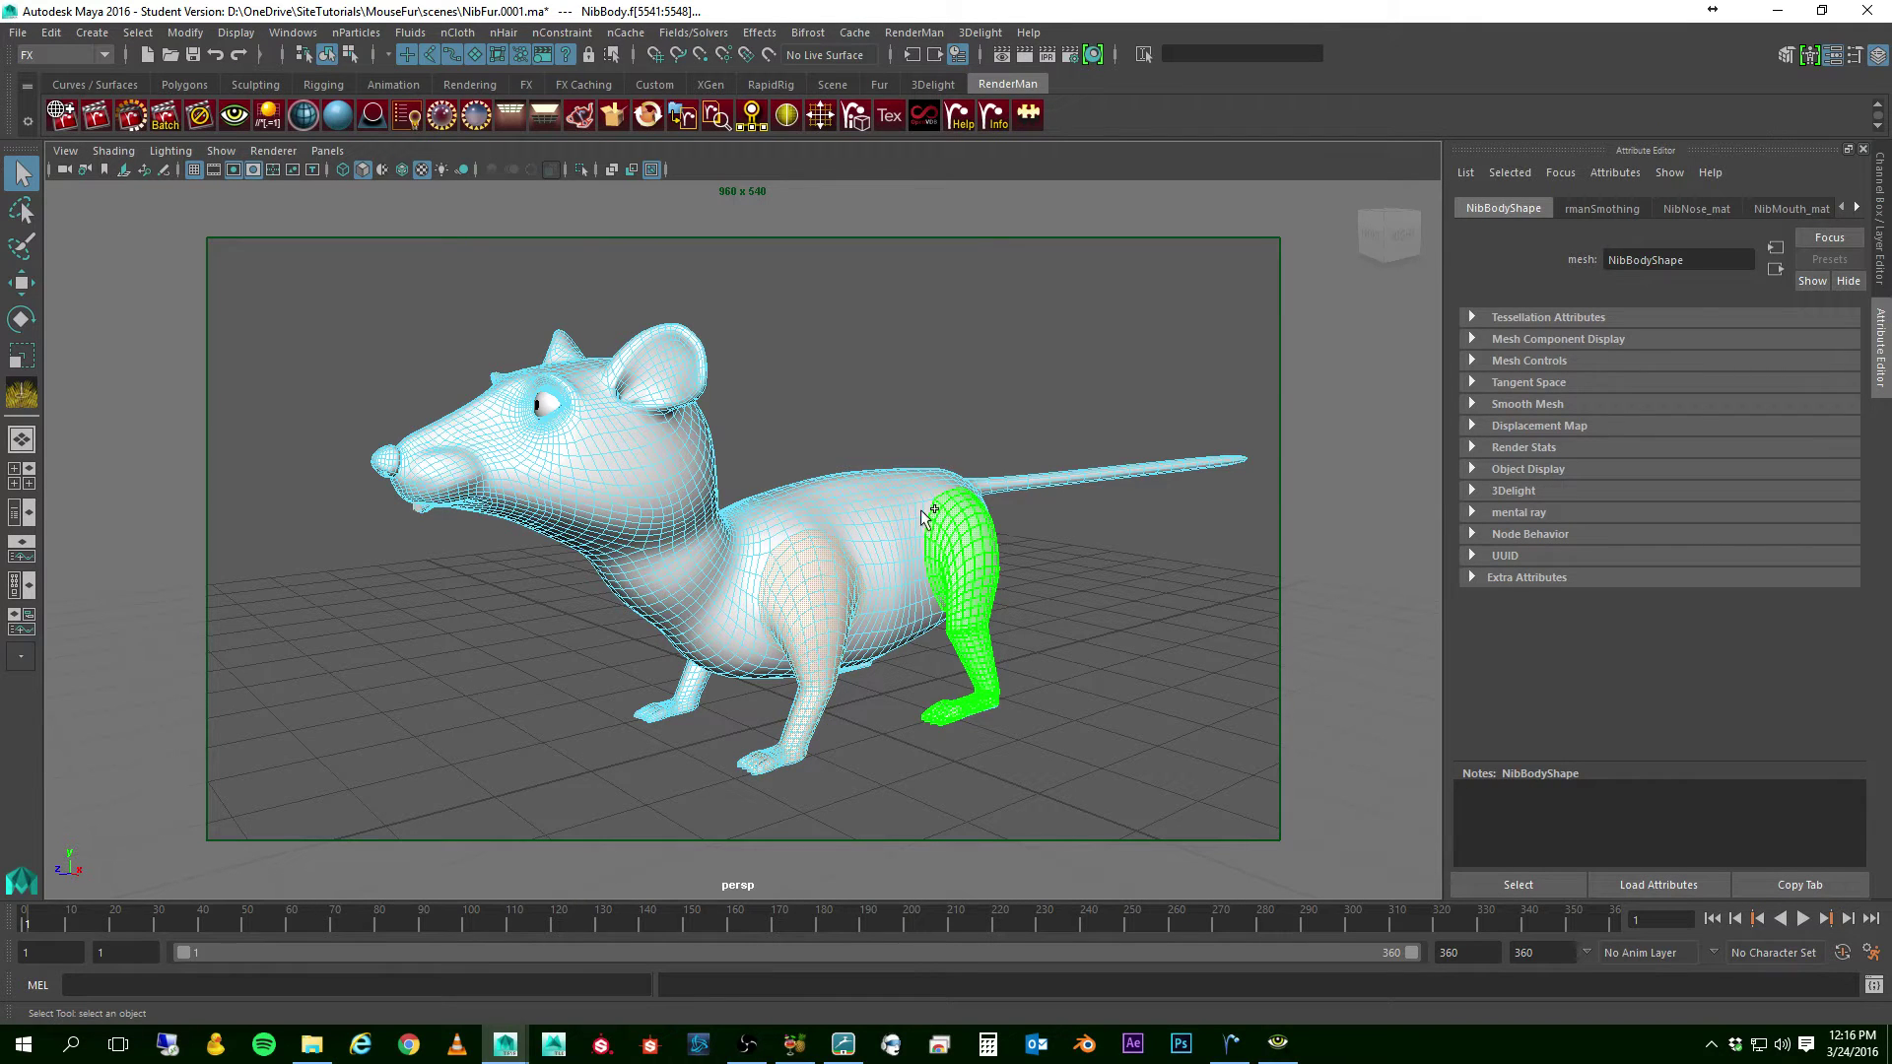
left_click(871, 500)
left_click(693, 701)
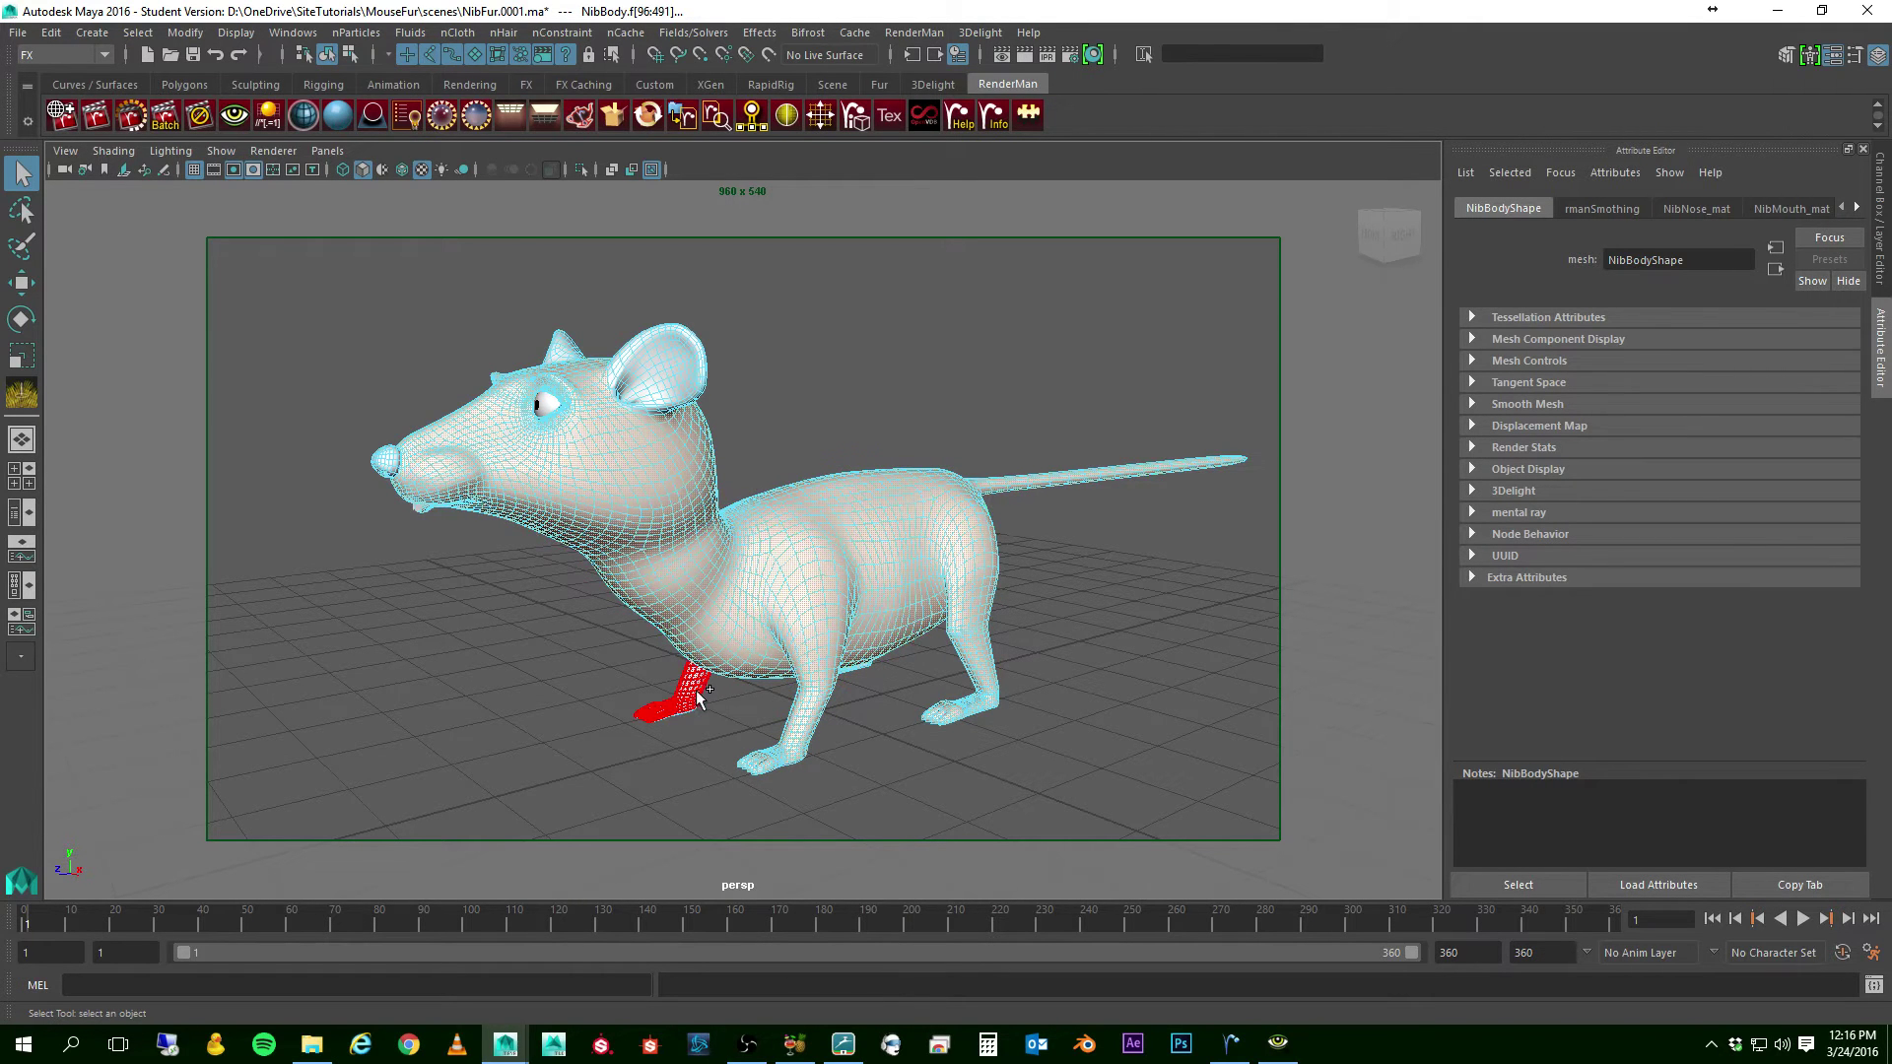
left_click(735, 704)
- Orbit behind the mouse to pick a rear leg shell, then tumble around the model
left_click_drag(1182, 646, 749, 724, "alt")
left_click(753, 722)
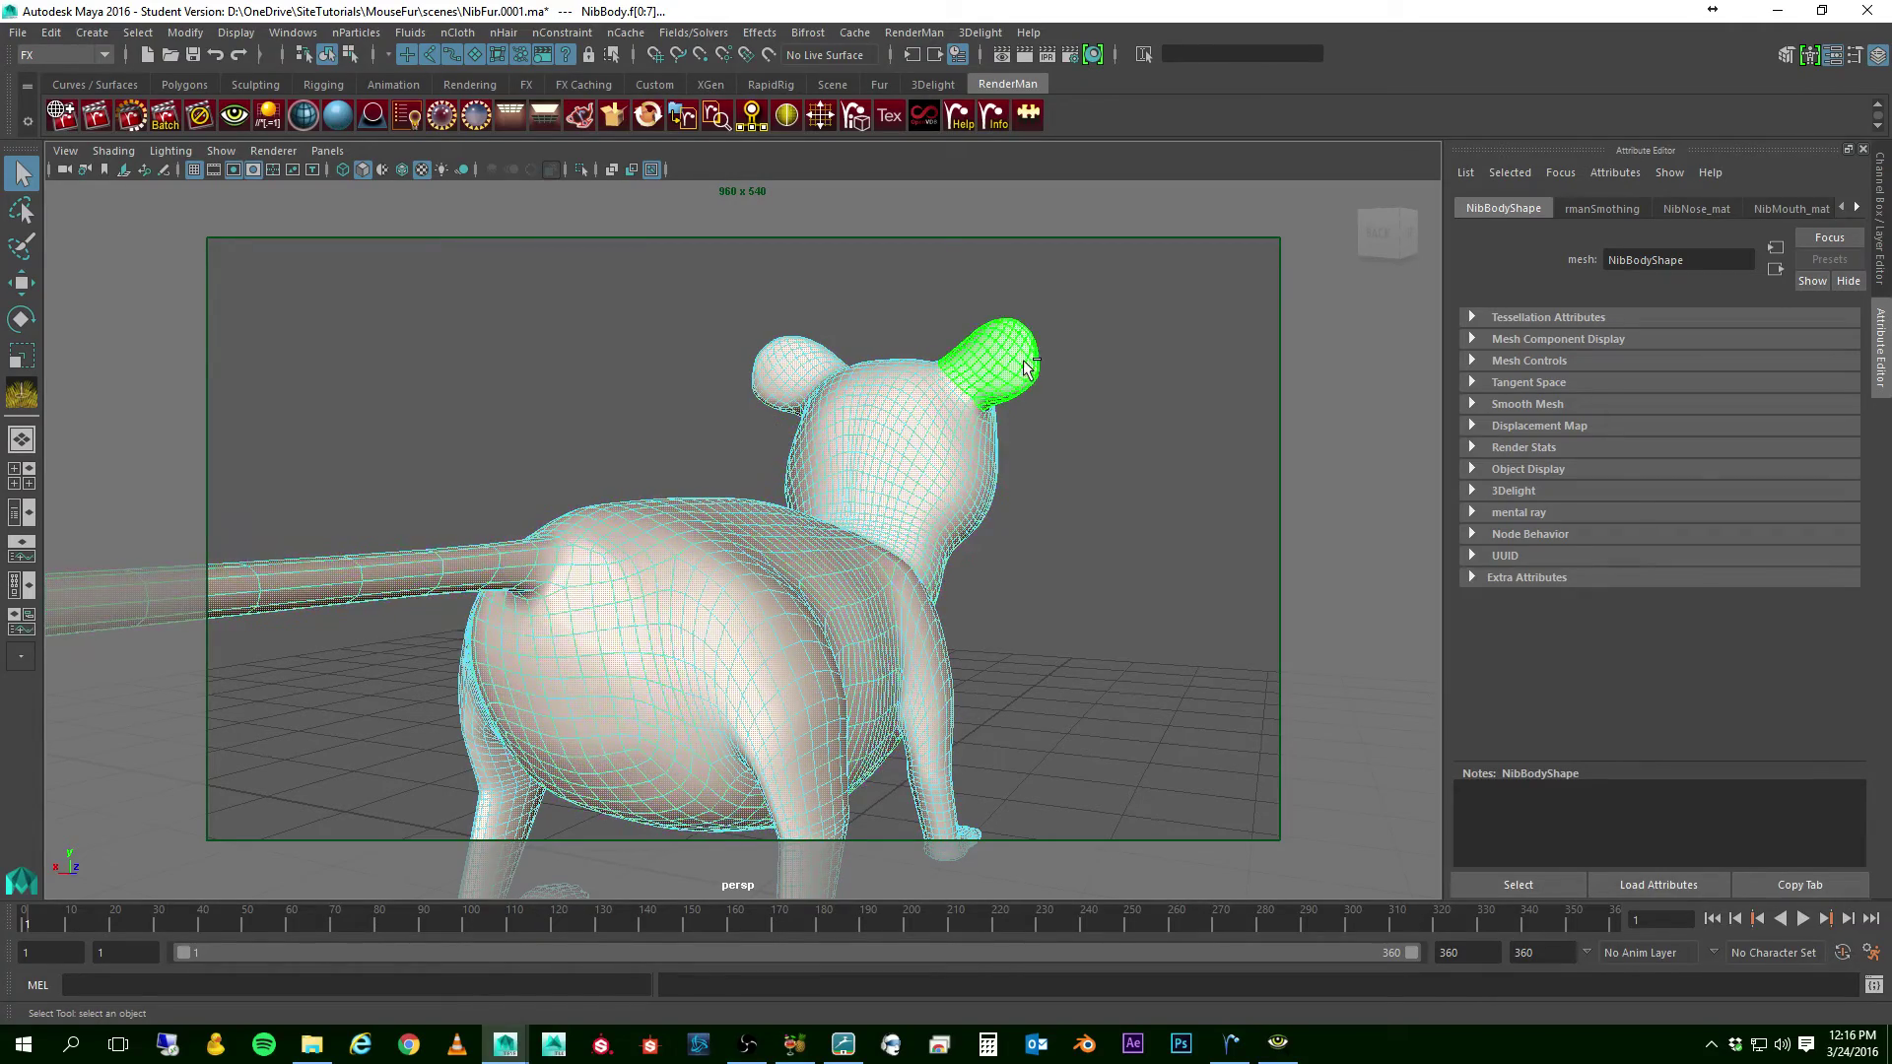
left_click_drag(413, 418, 802, 410, "alt")
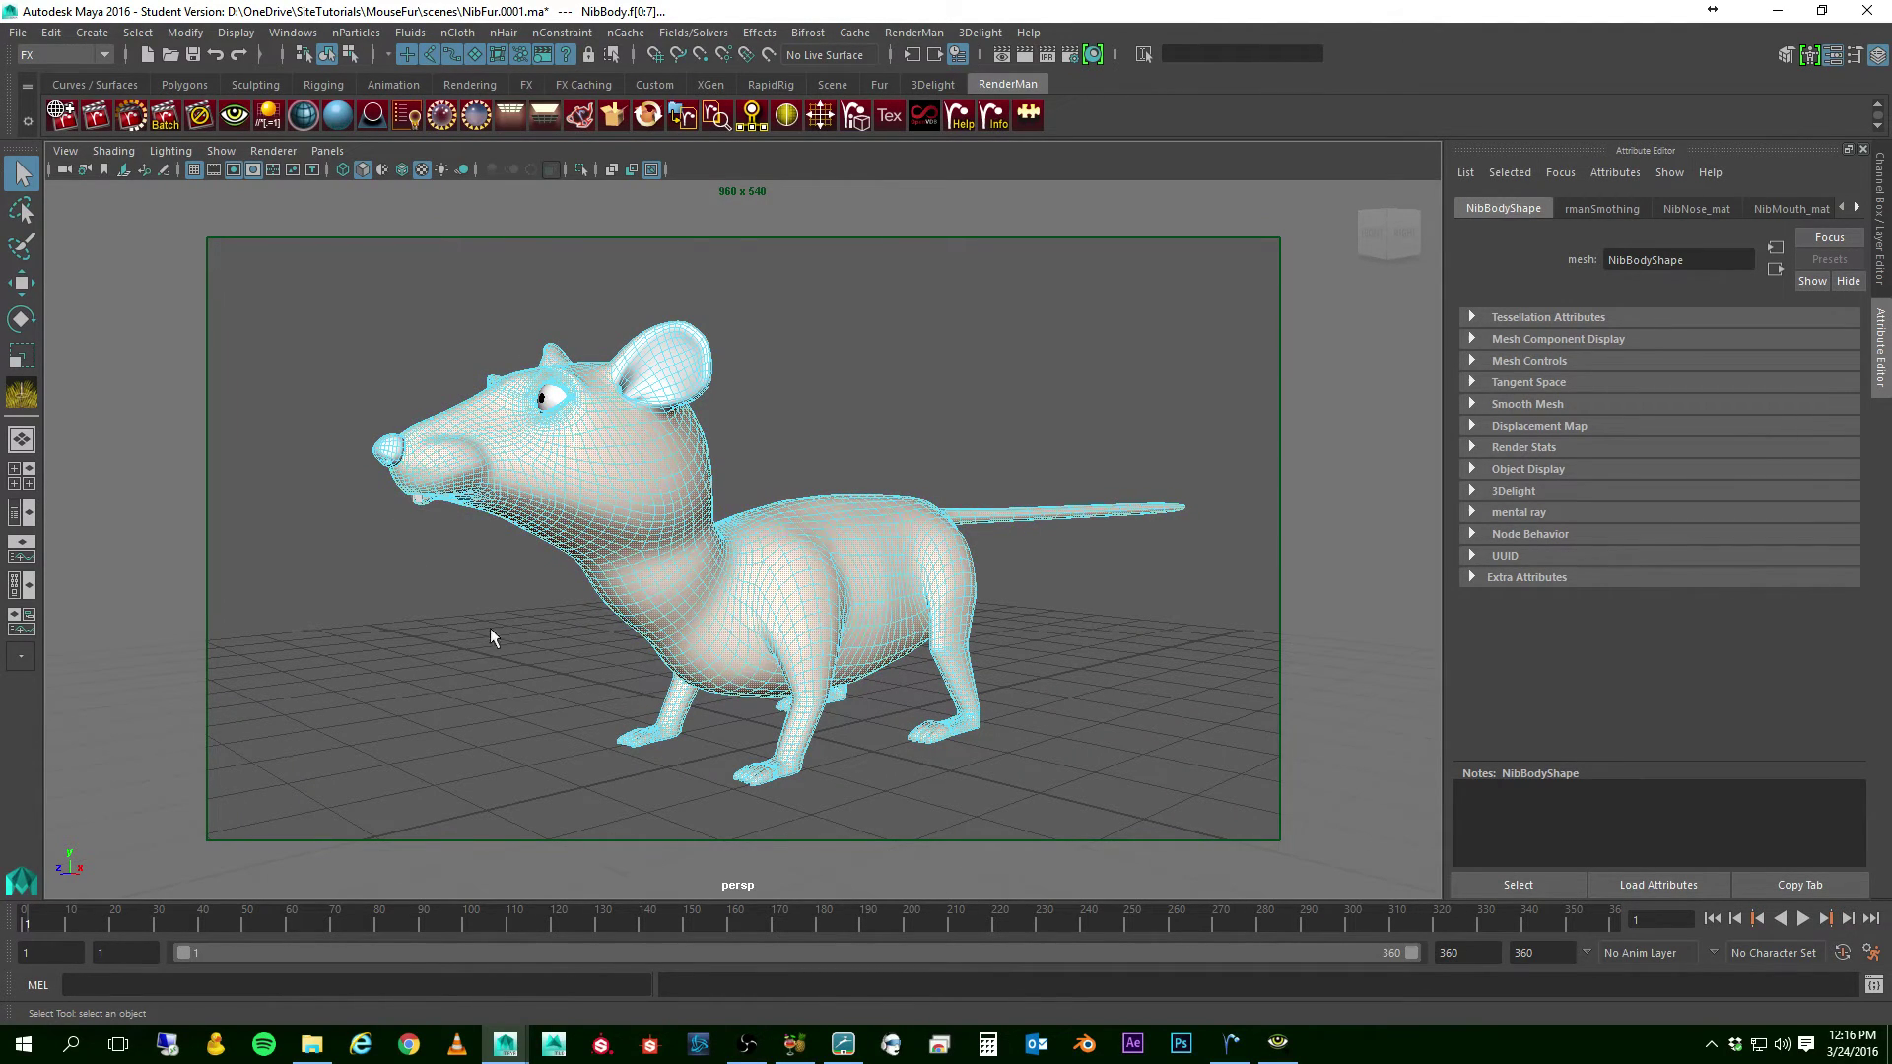
left_click_drag(995, 387, 957, 298, "alt")
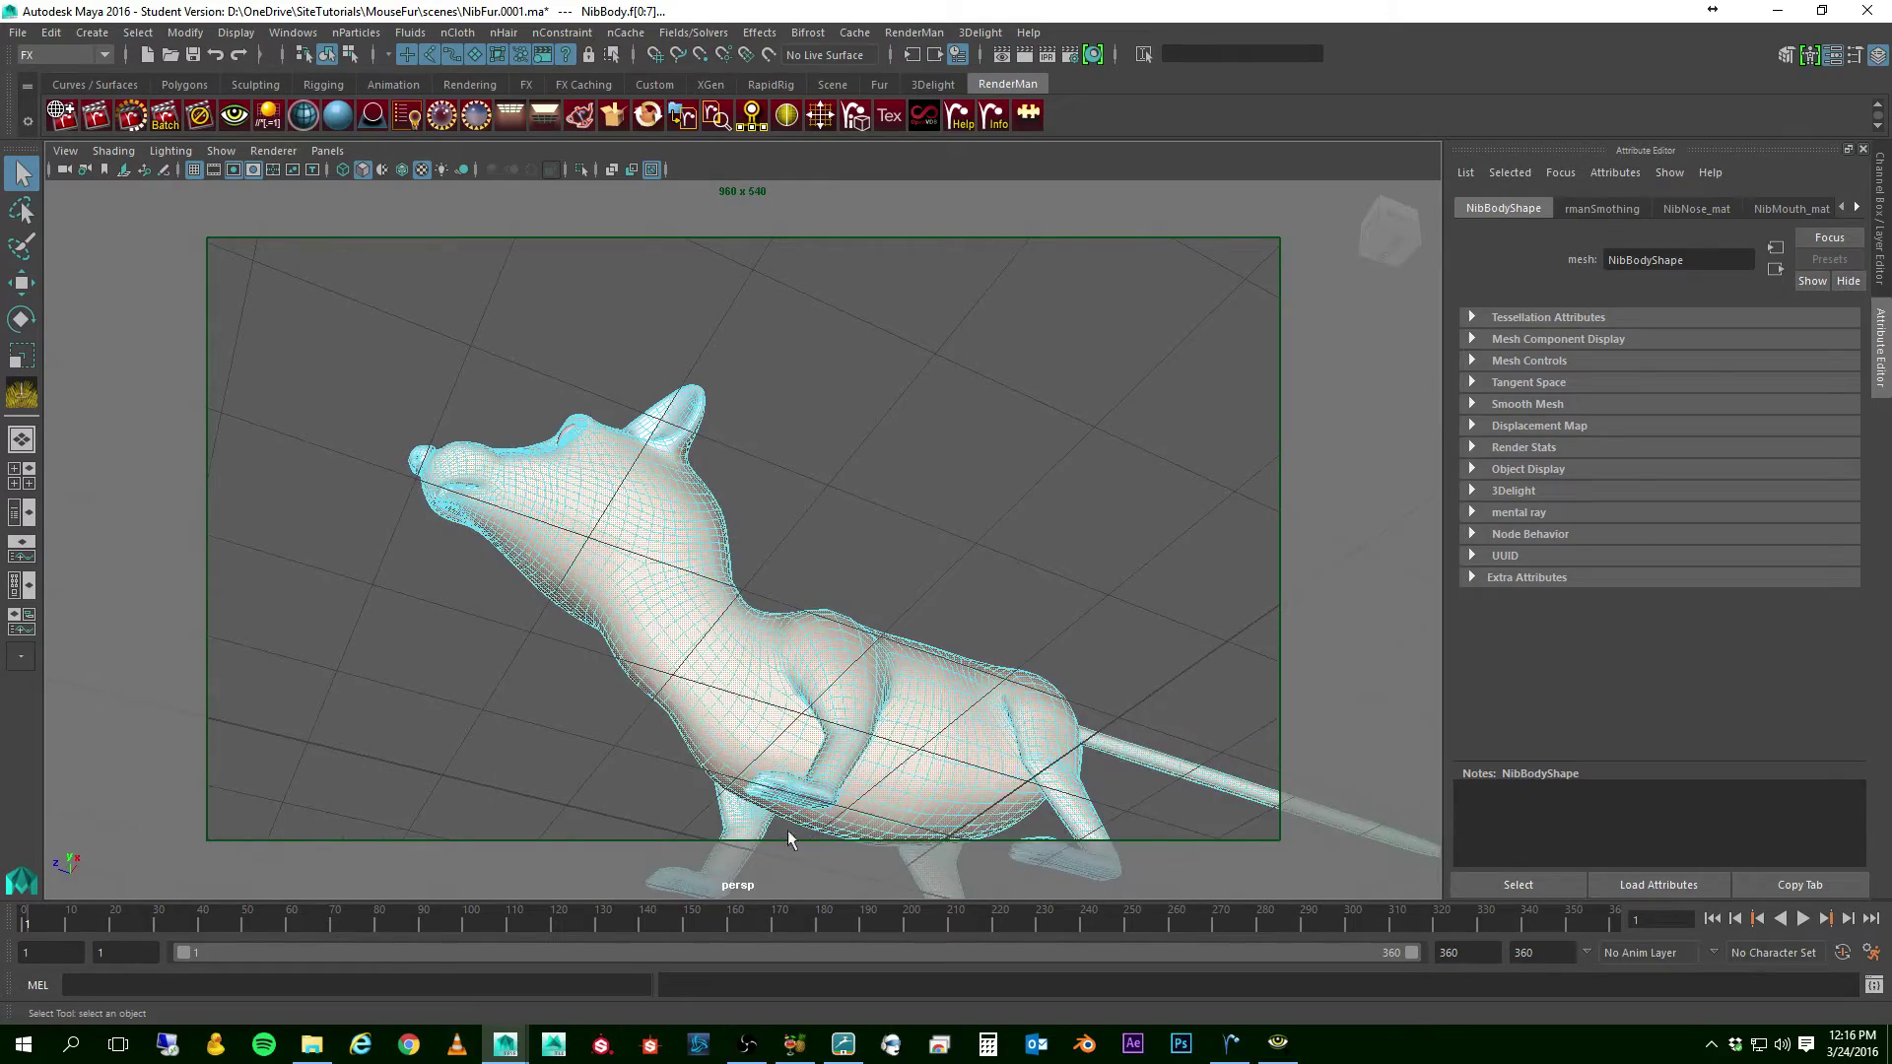
left_click_drag(963, 493, 998, 442, "alt")
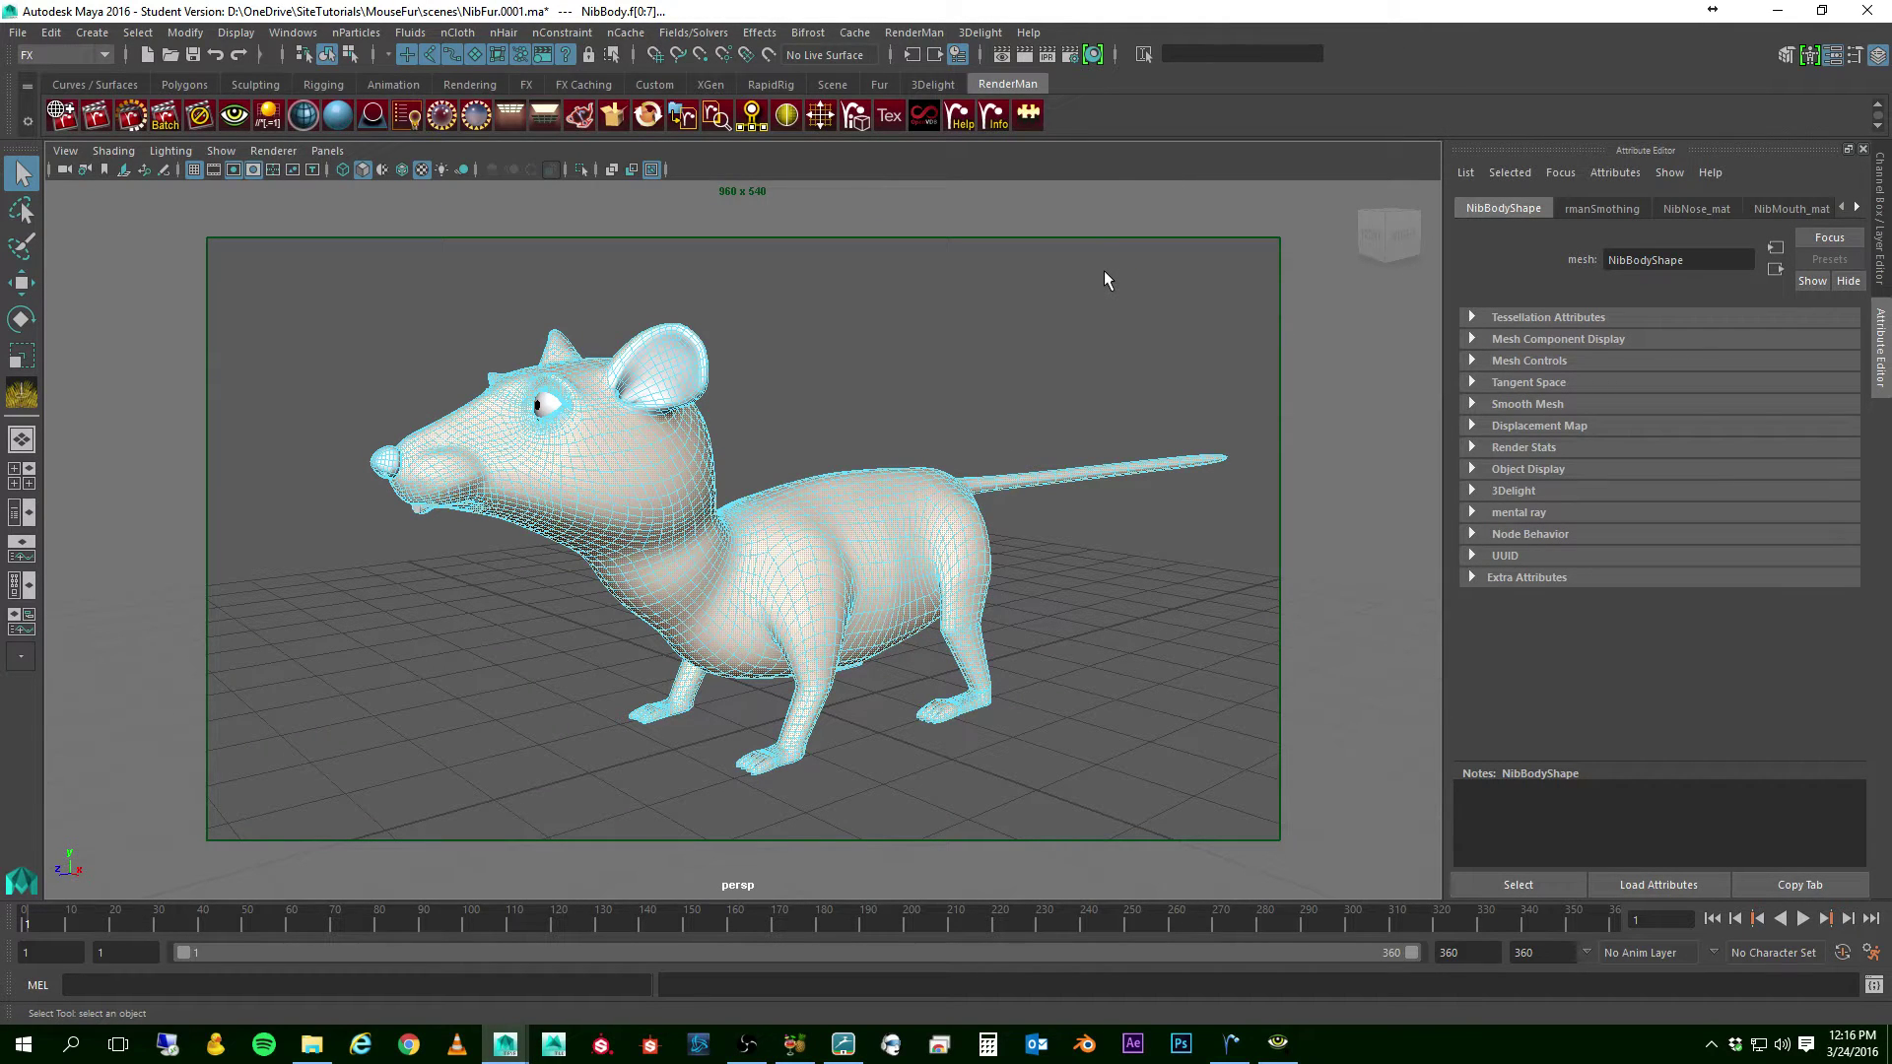
- Open the XGen window from the XGen shelf and start a new description
left_click(710, 85)
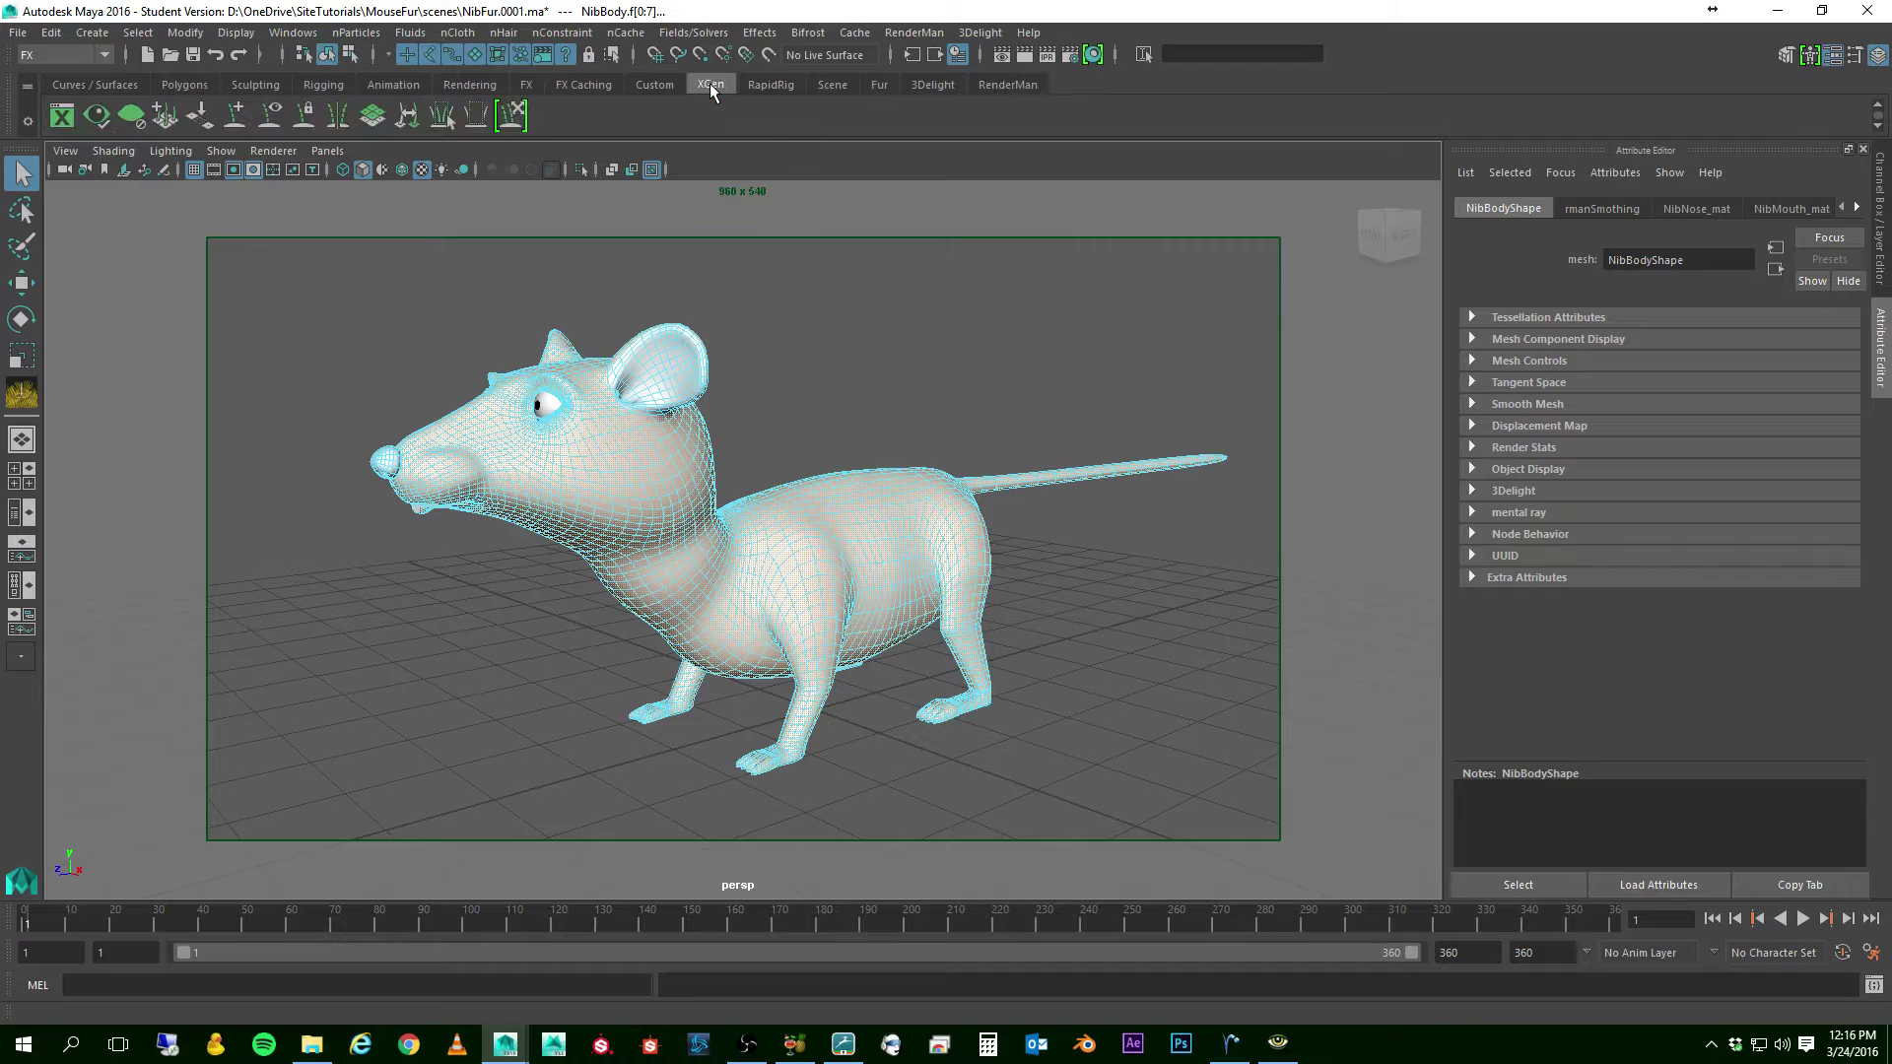
left_click(63, 118)
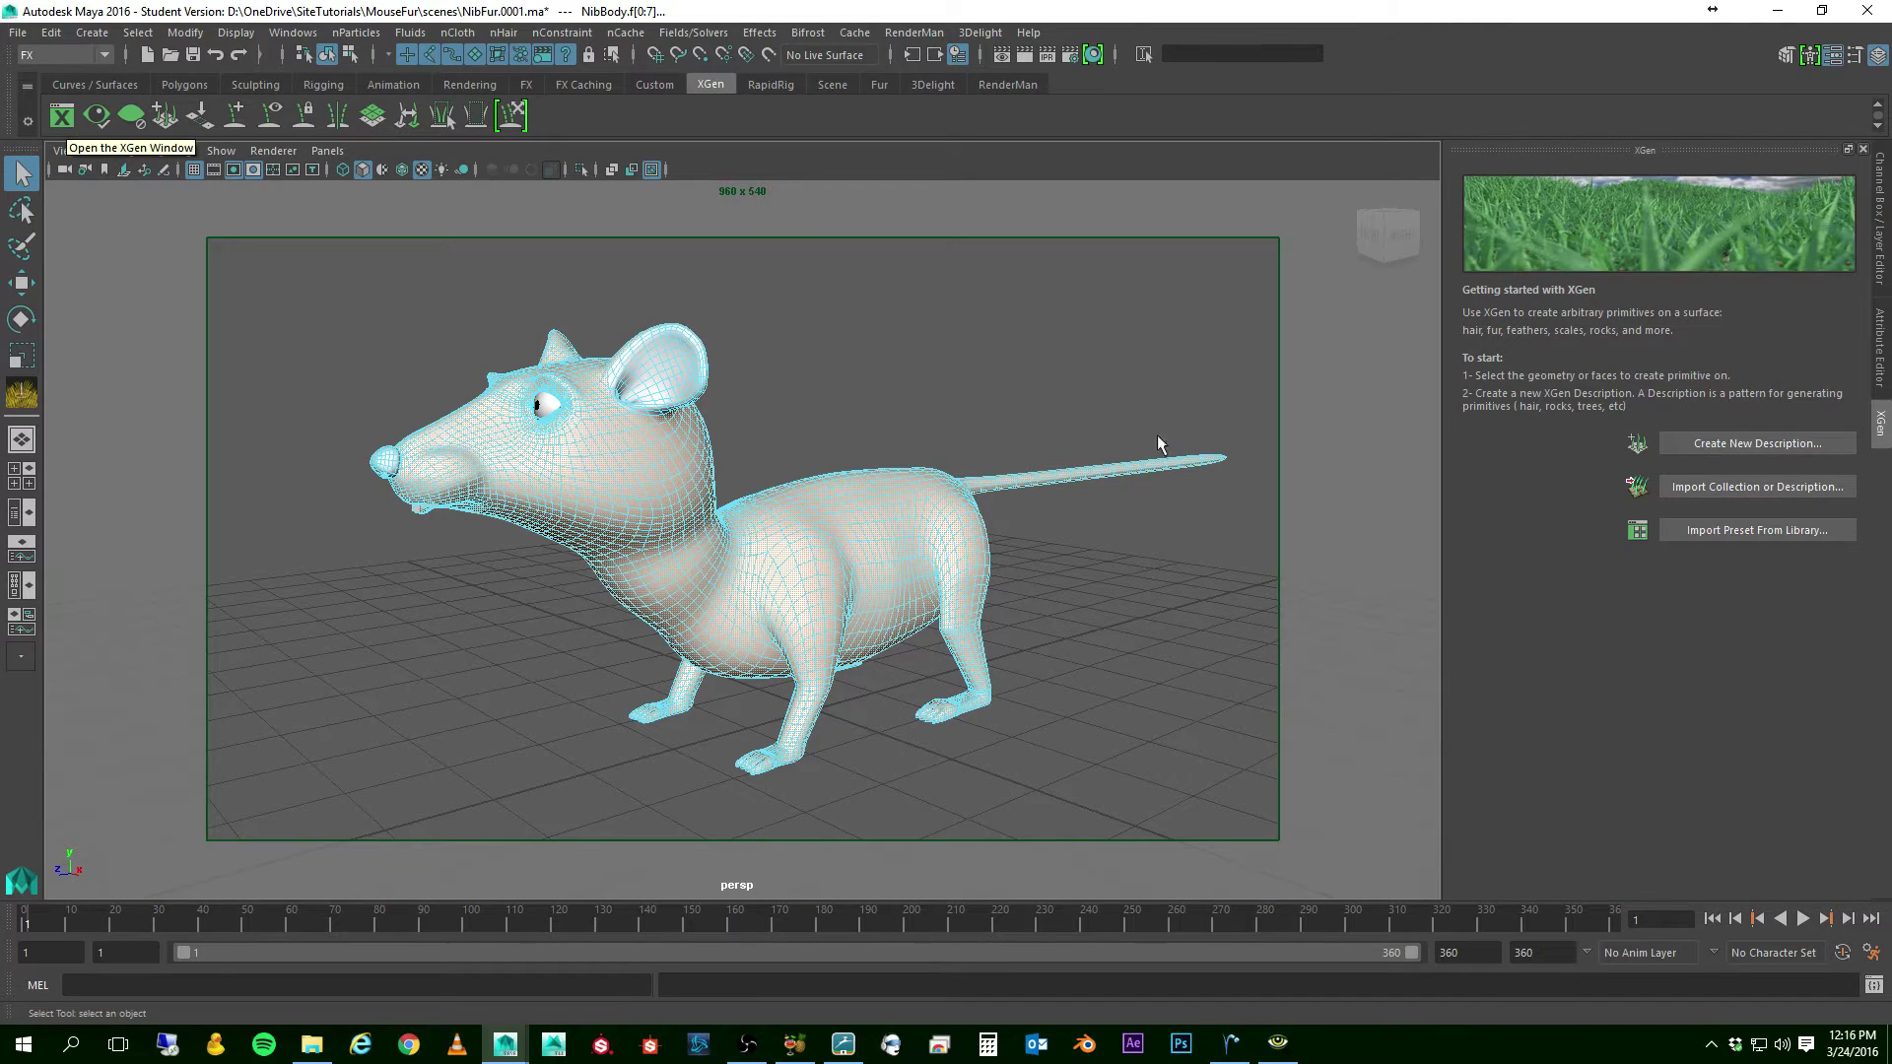
left_click(1743, 439)
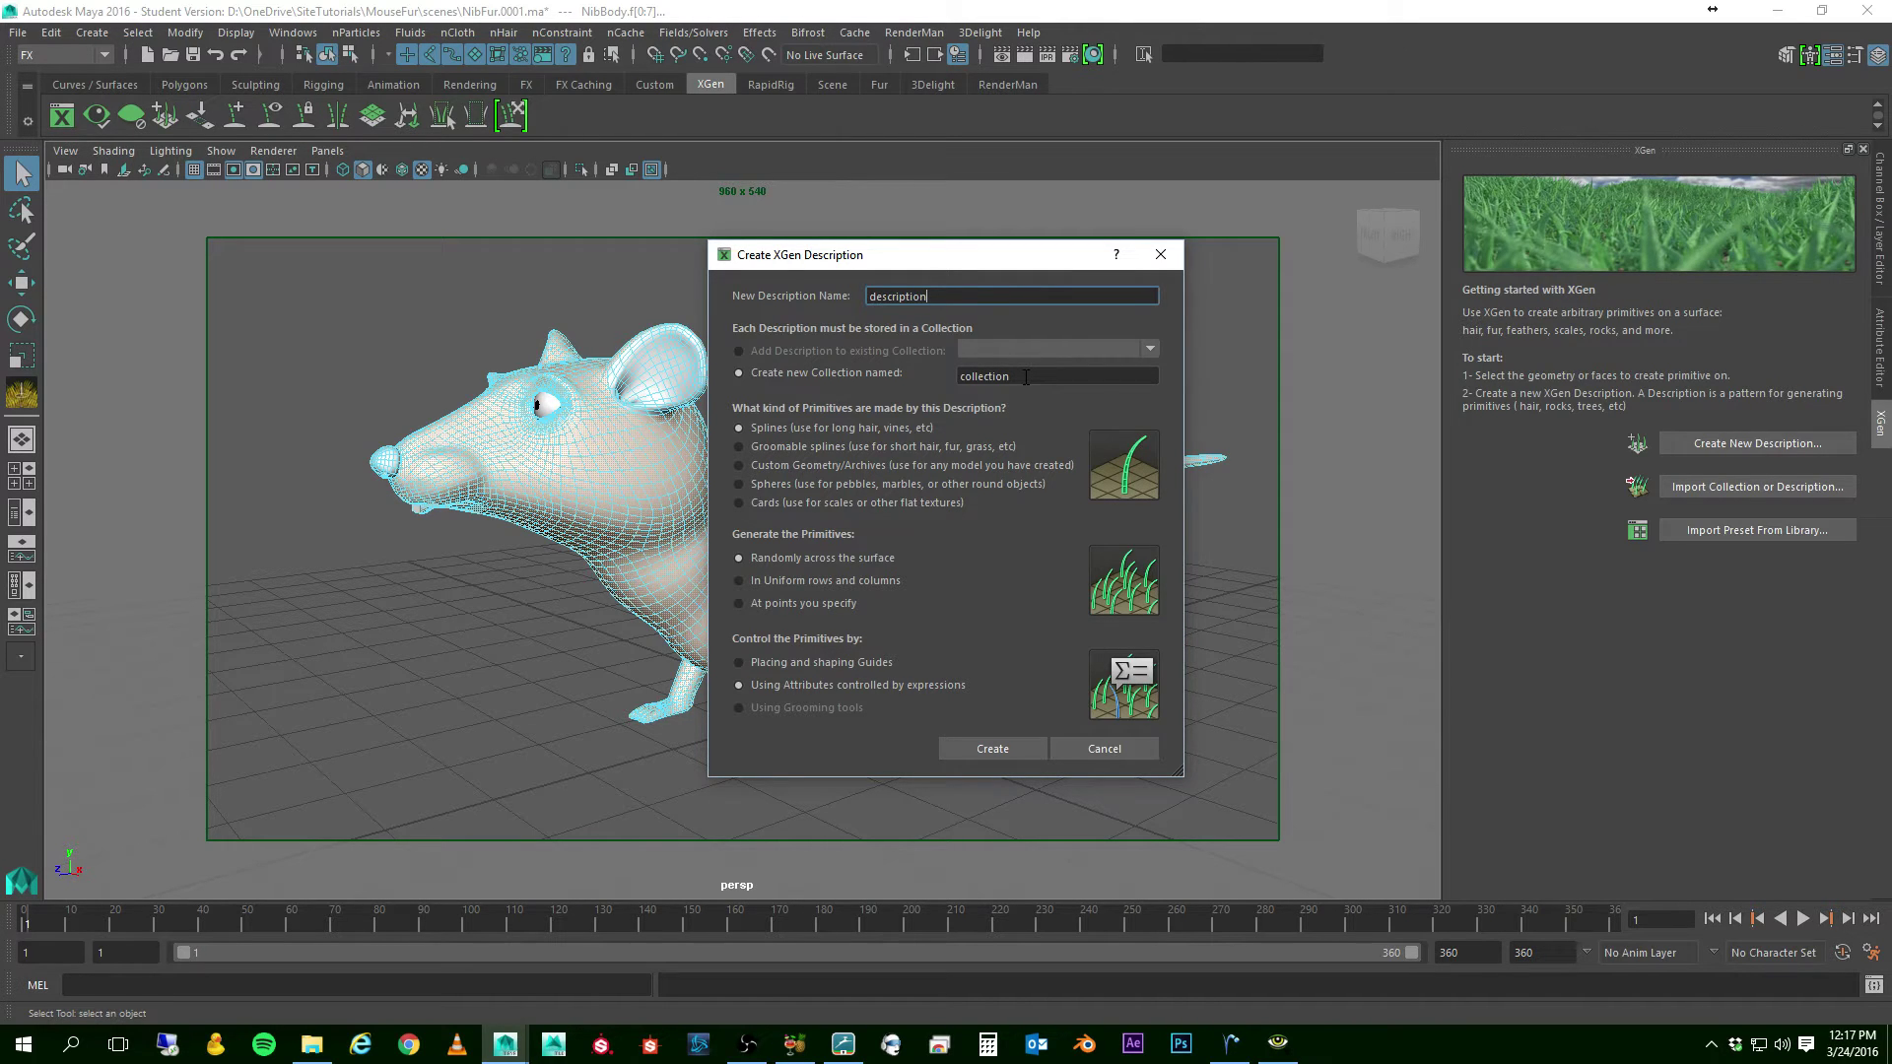
- Name the description NibBodyFur in new collection NibTheMouse, using Groomable splines
double_click(951, 296)
type("NibBodyFur")
key("Tab")
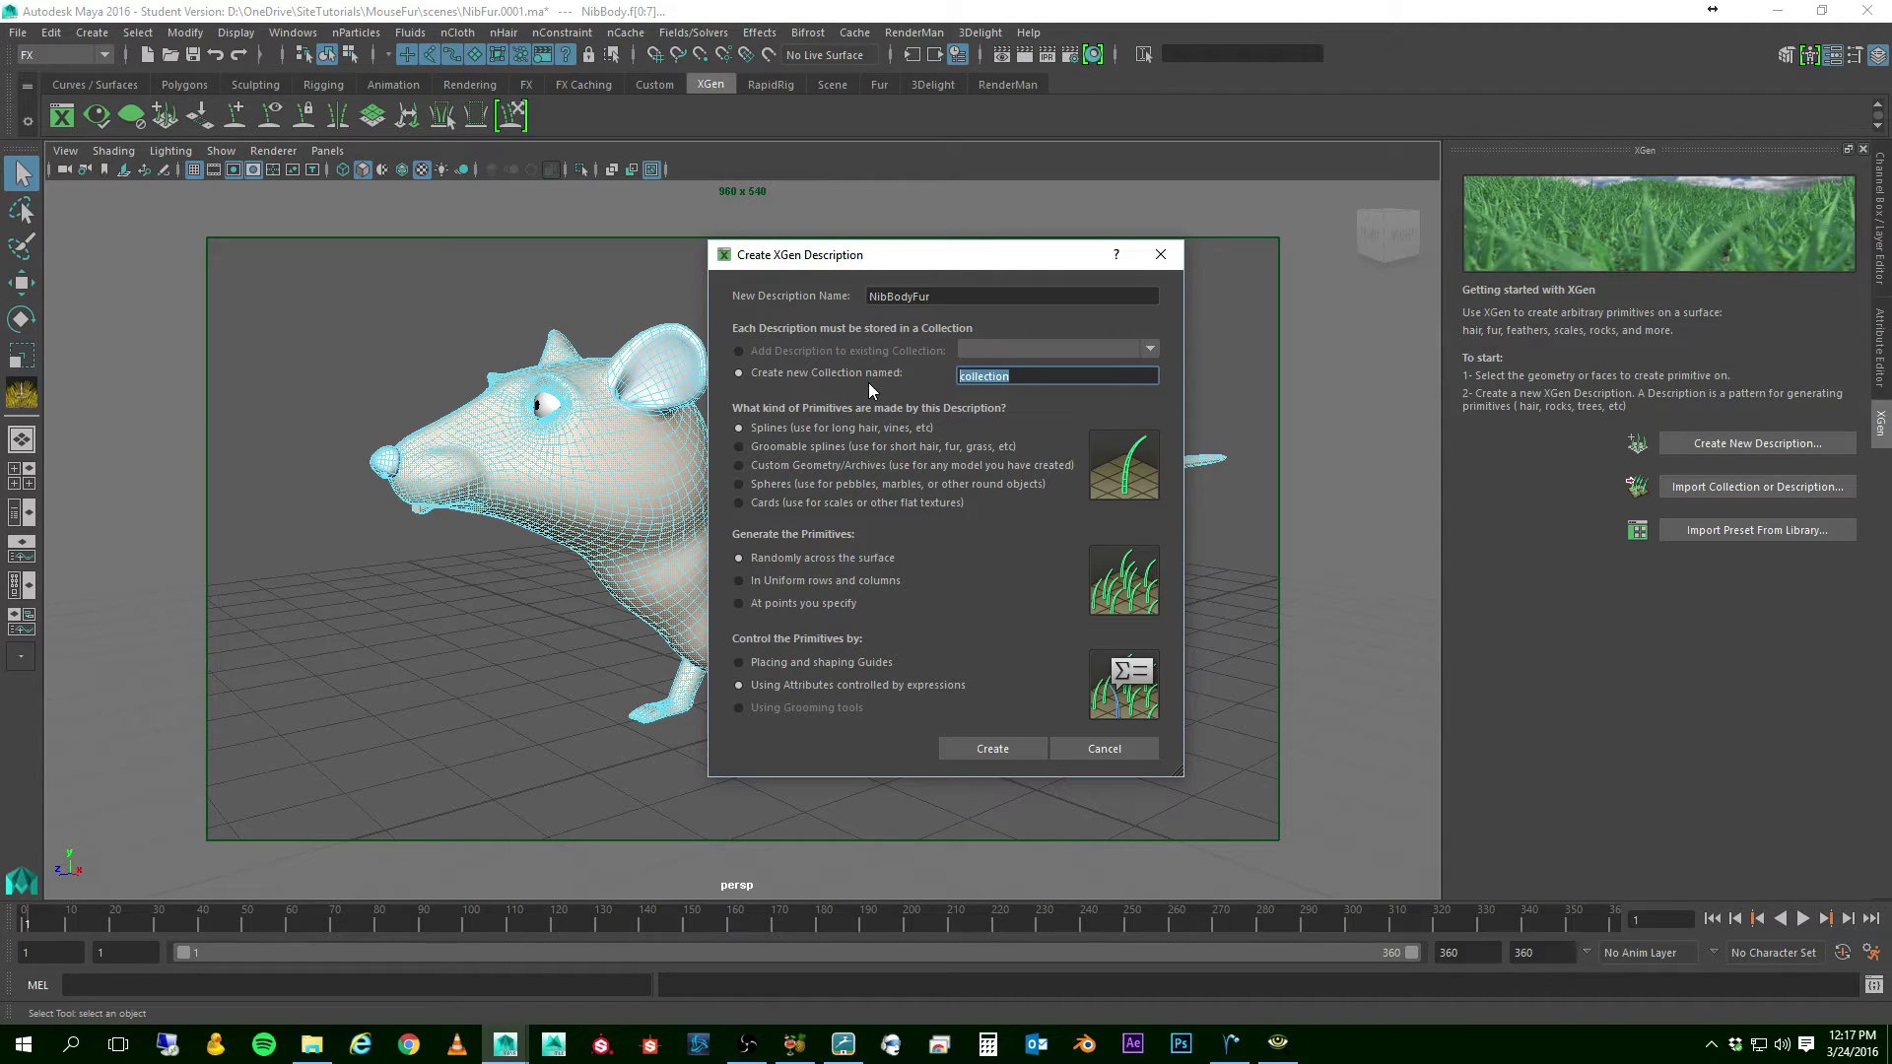
type("NibTheMouse")
left_click(741, 447)
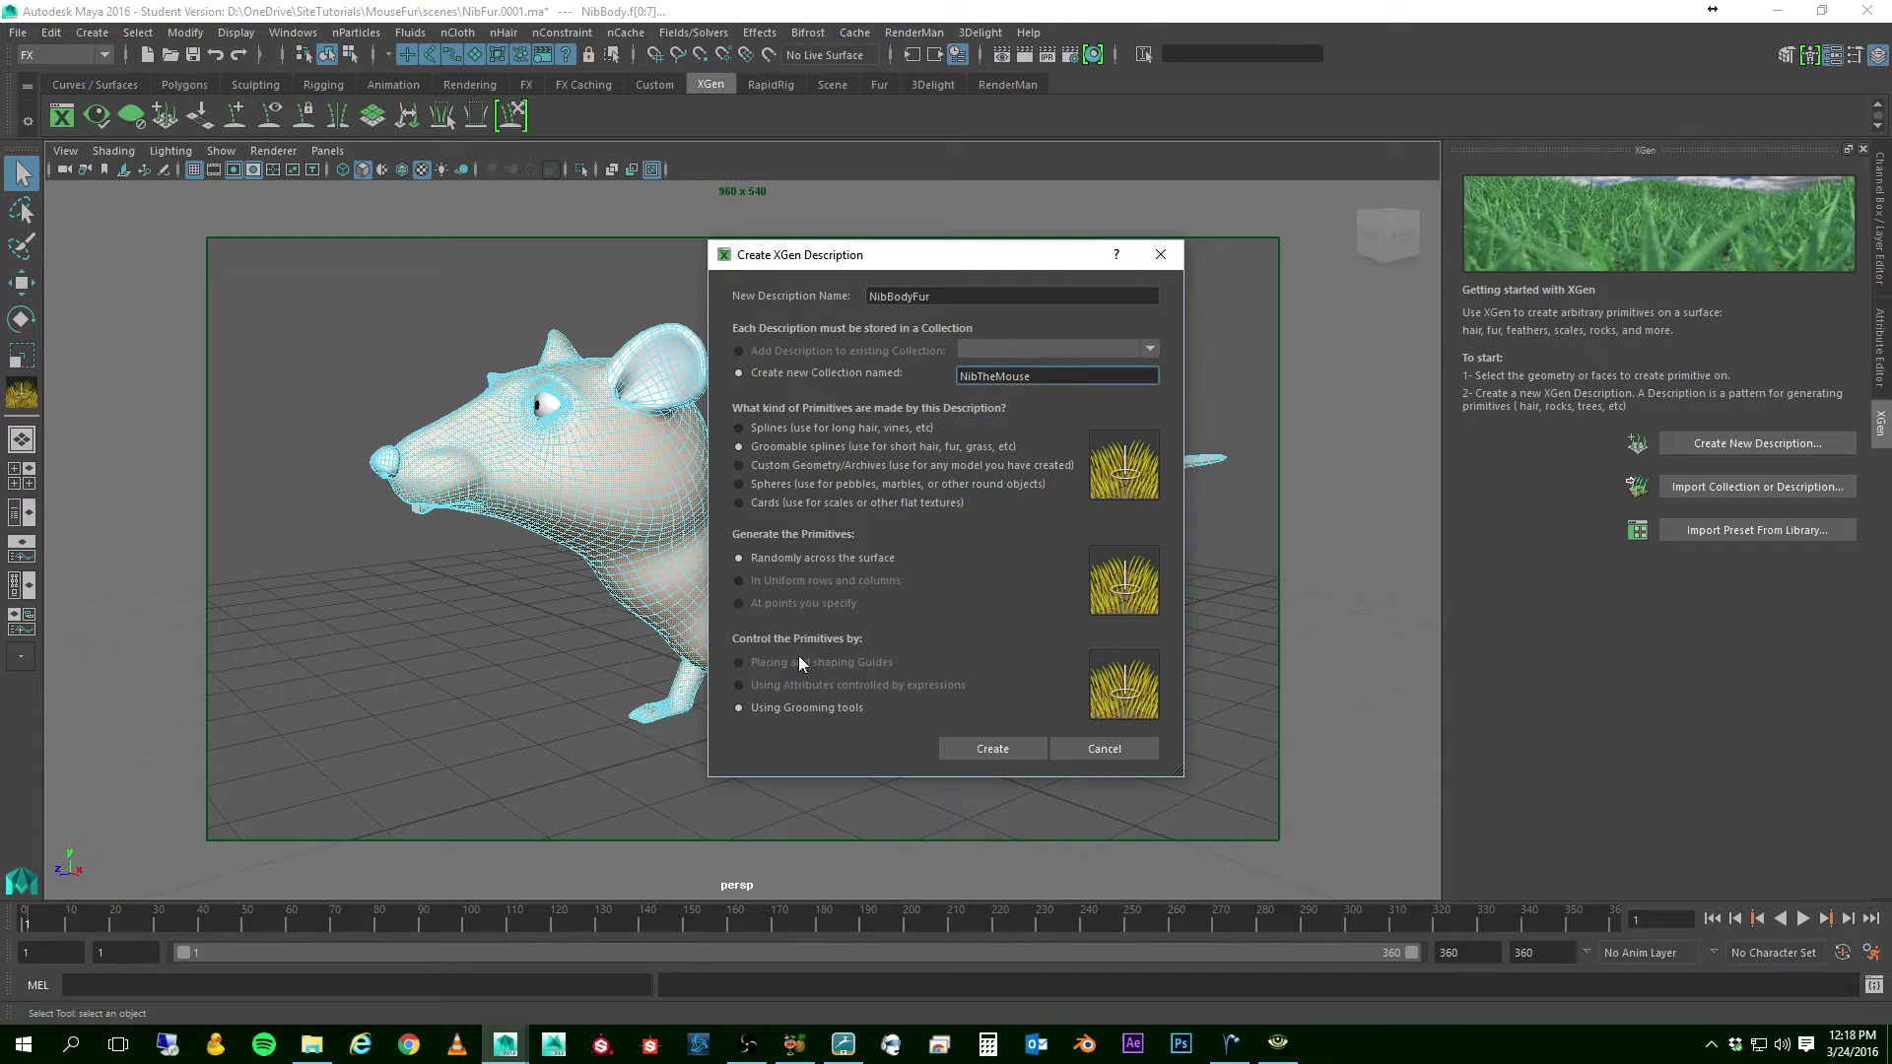
left_click(1005, 748)
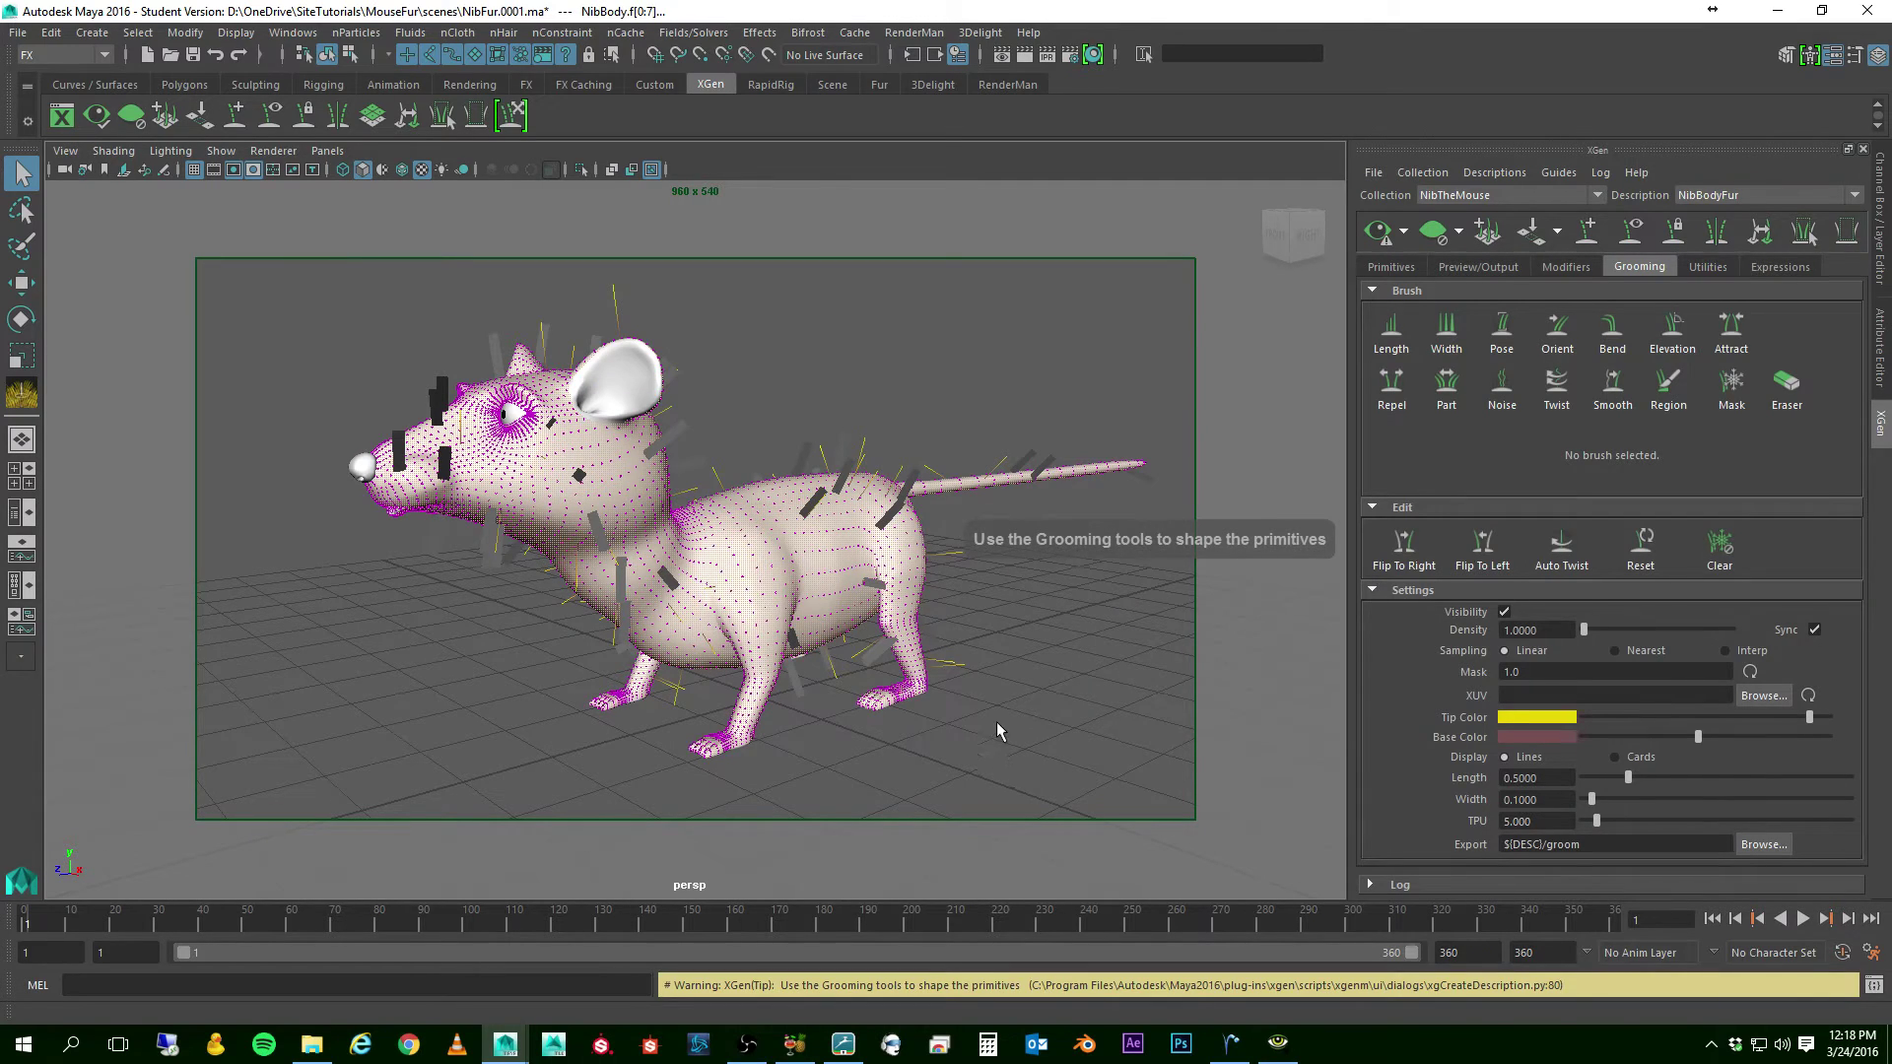
left_click_drag(997, 706, 982, 694, "alt")
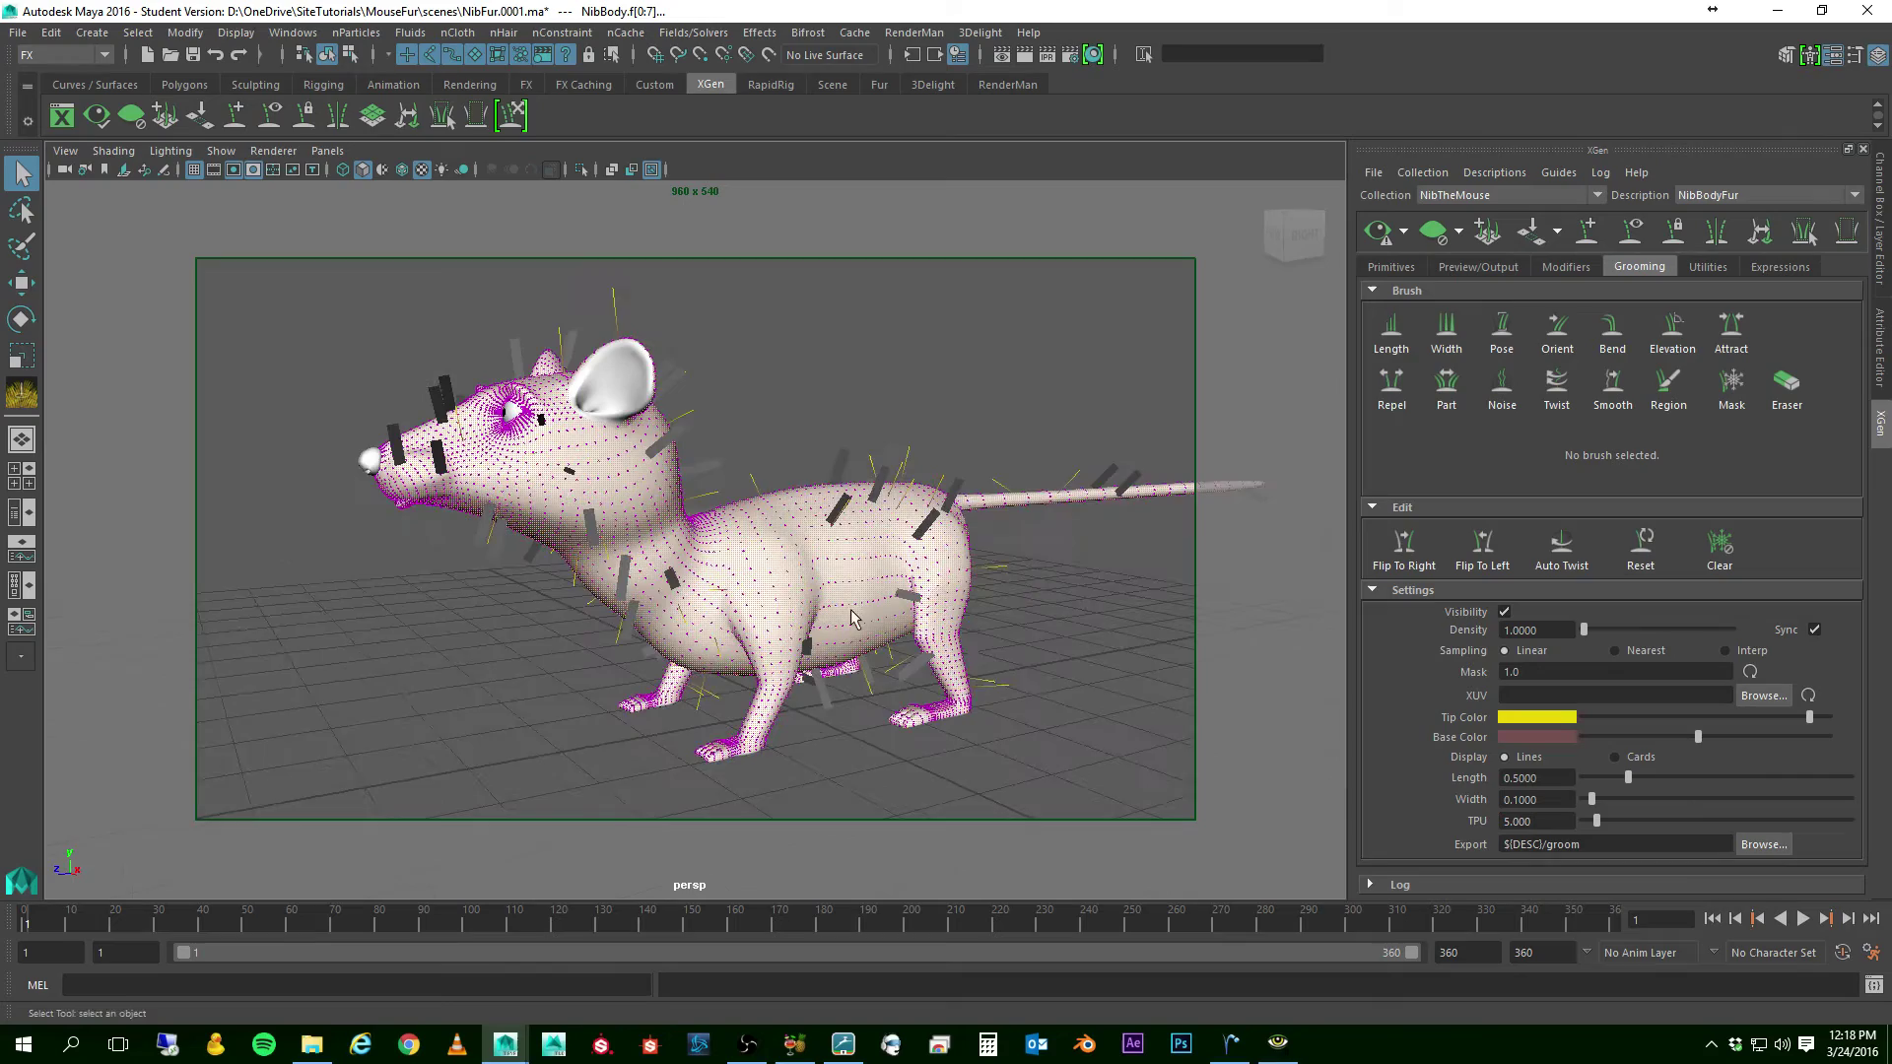
middle_click_drag(982, 694, 778, 621, "alt")
left_click_drag(779, 621, 717, 553, "alt")
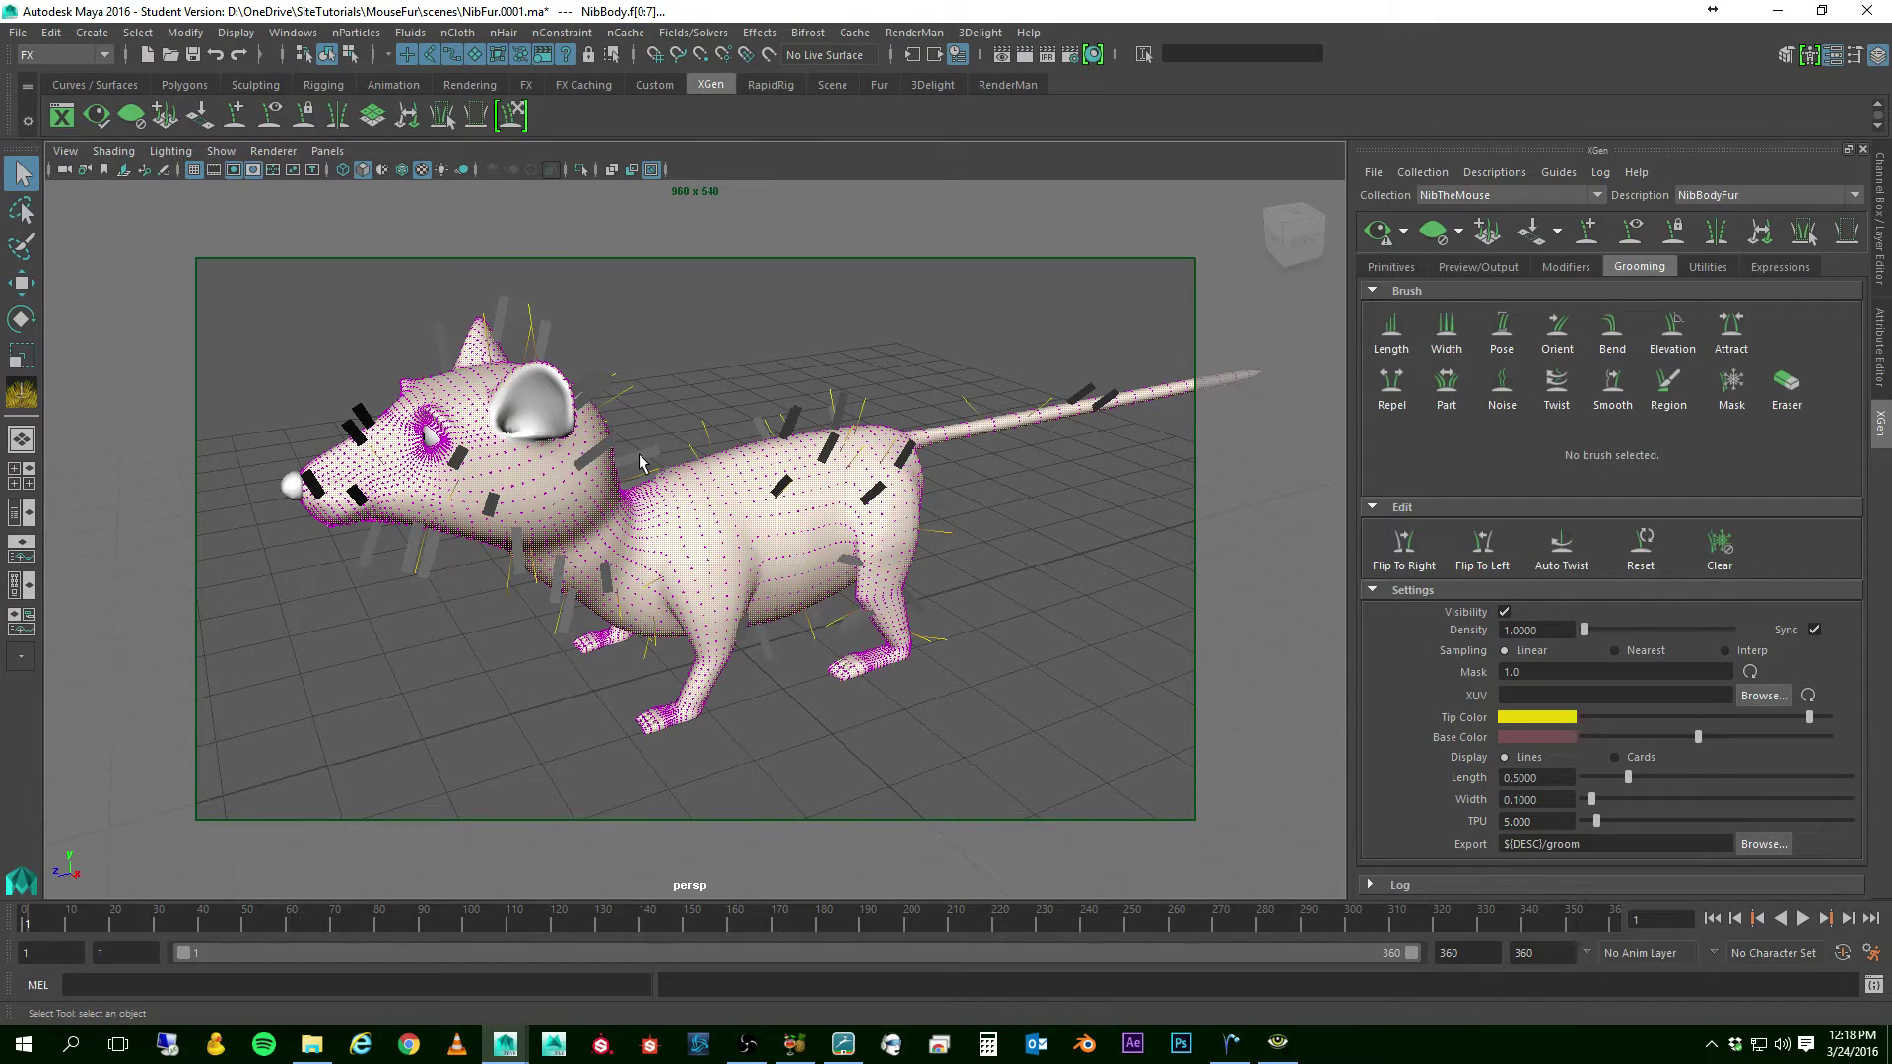
left_click_drag(760, 410, 739, 373, "alt")
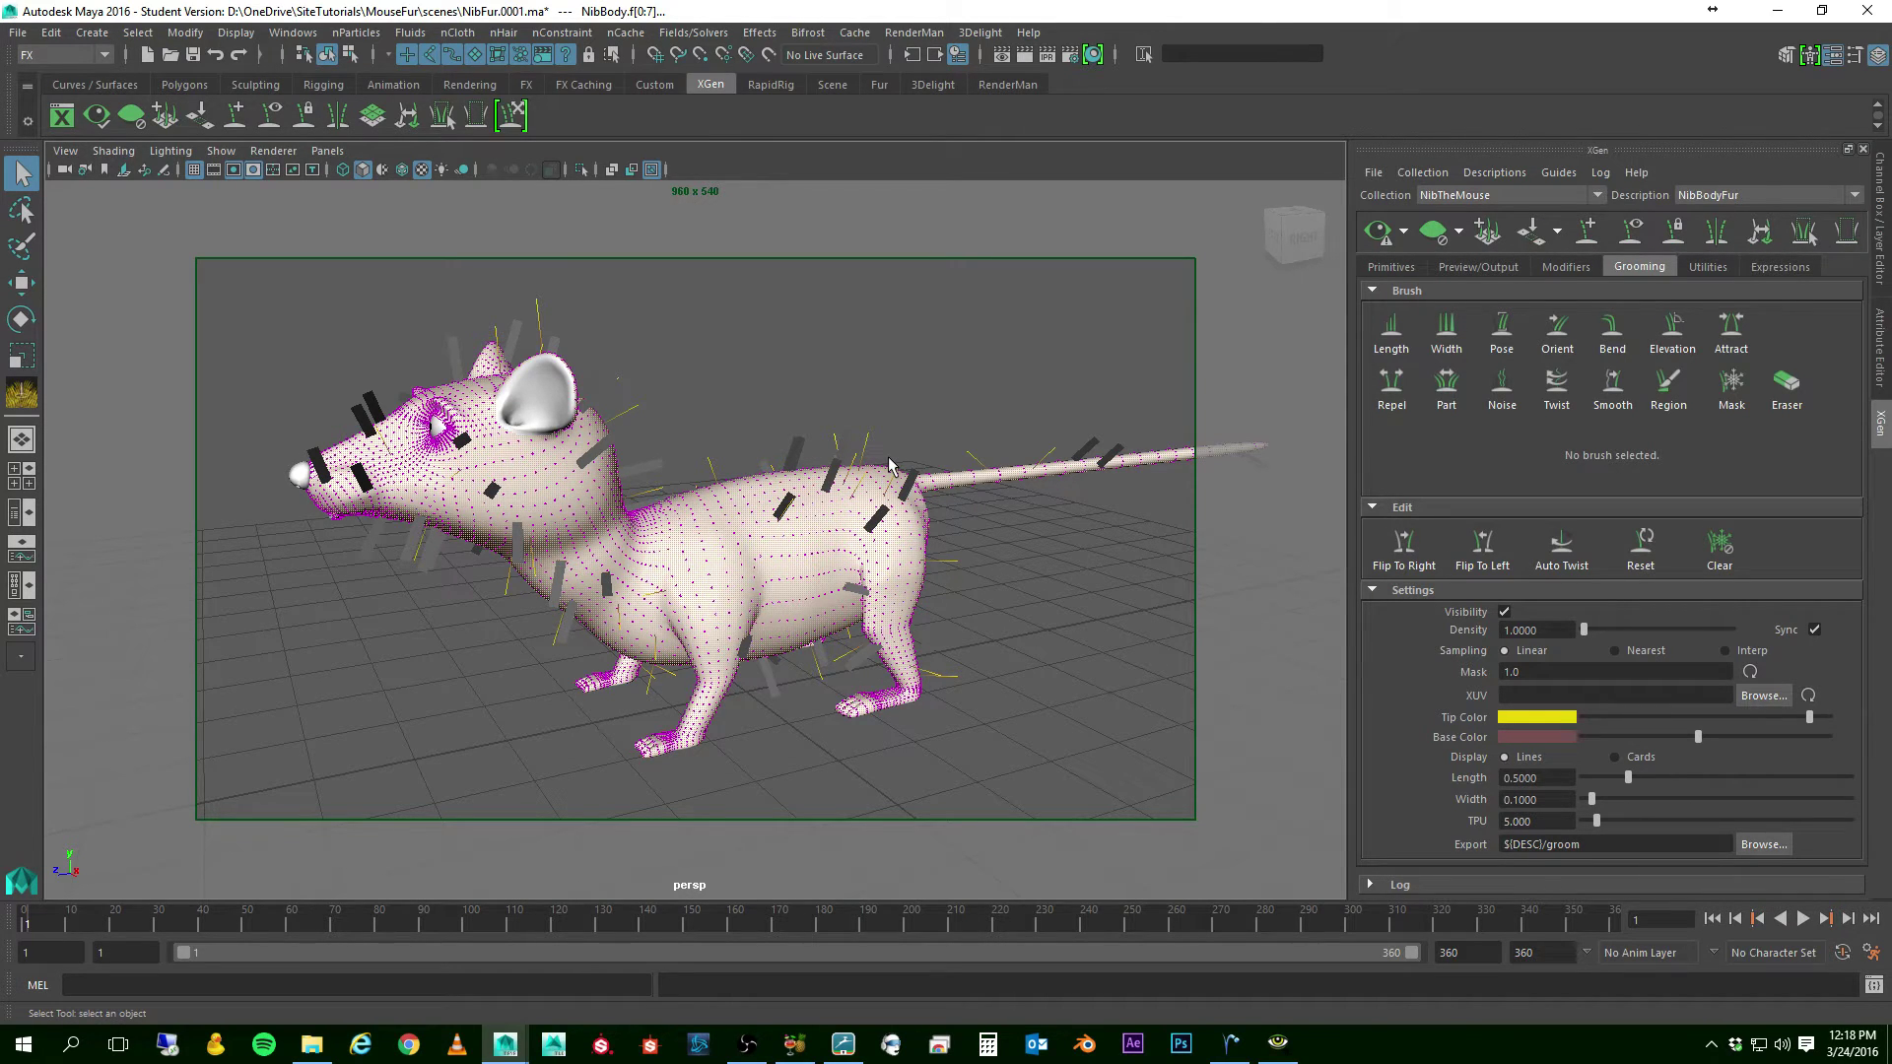
- Preview the fur with primitives generated in uniform rows and columns
left_click(1403, 268)
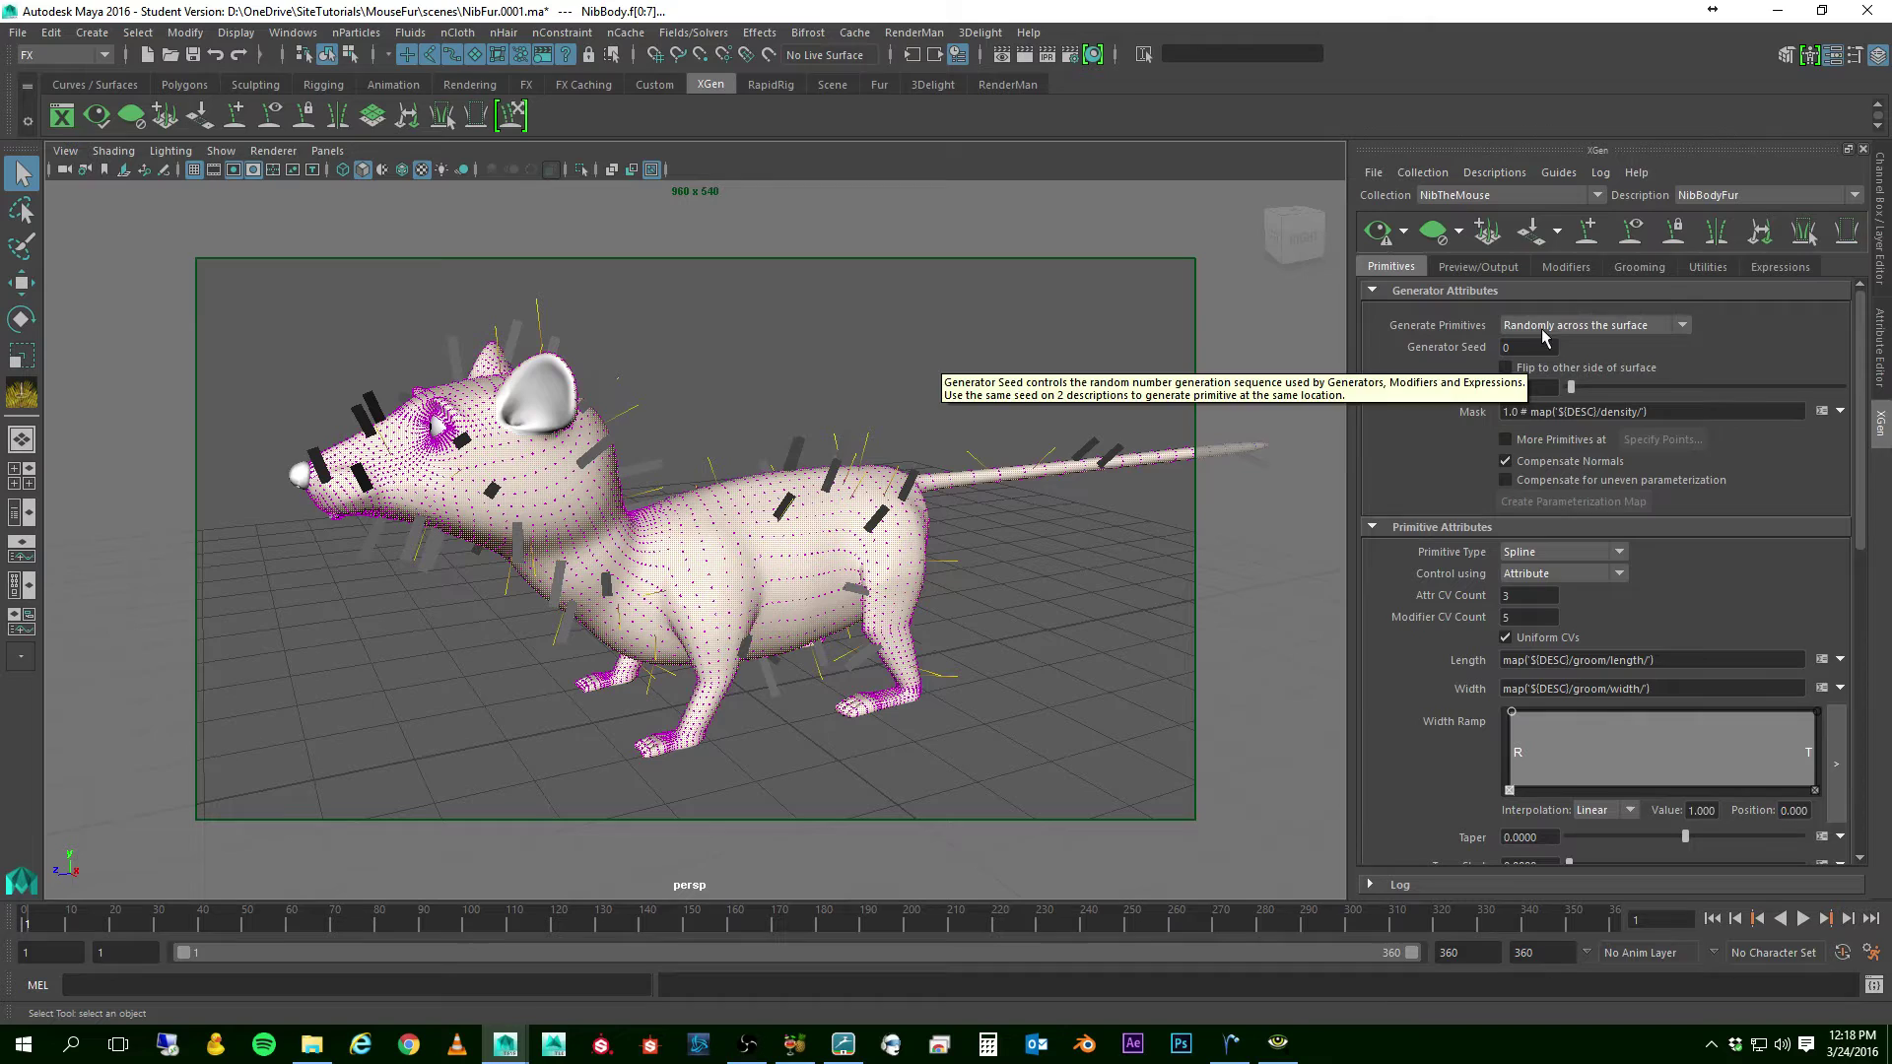
left_click(1683, 326)
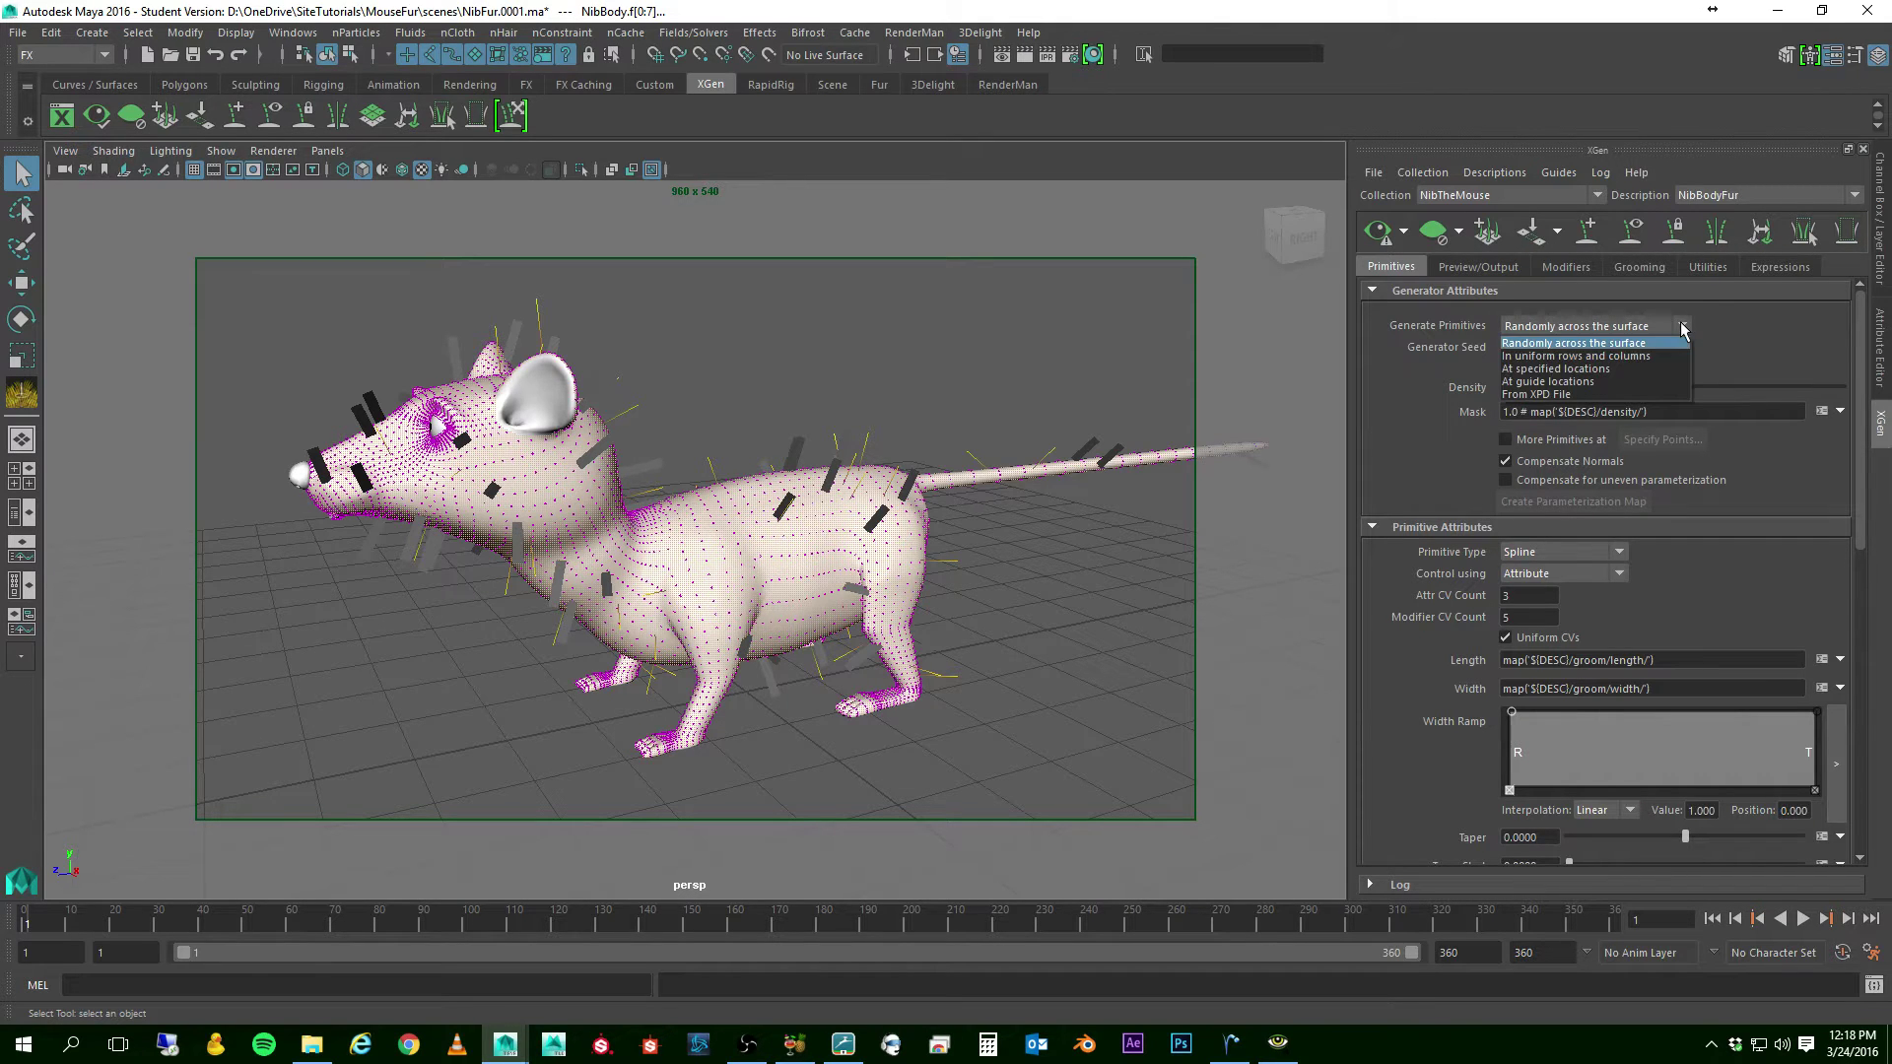
left_click(1620, 355)
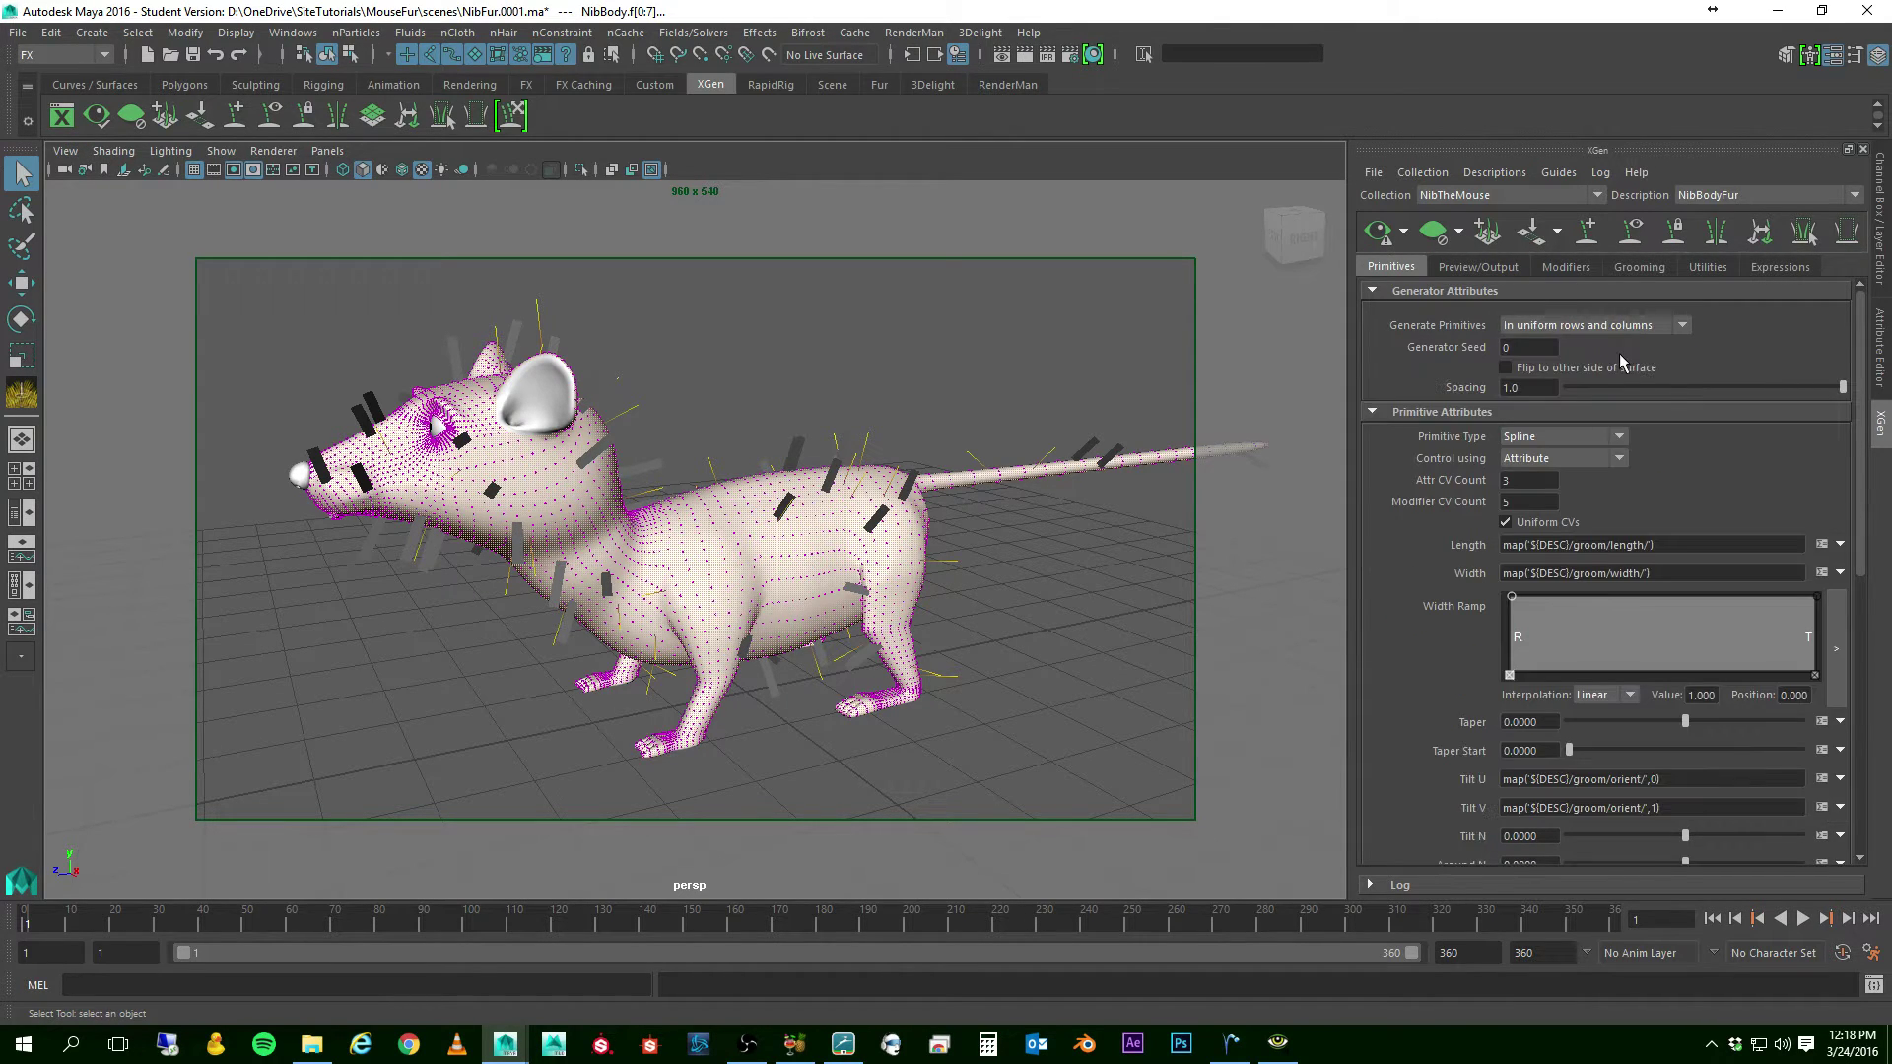
left_click(1377, 232)
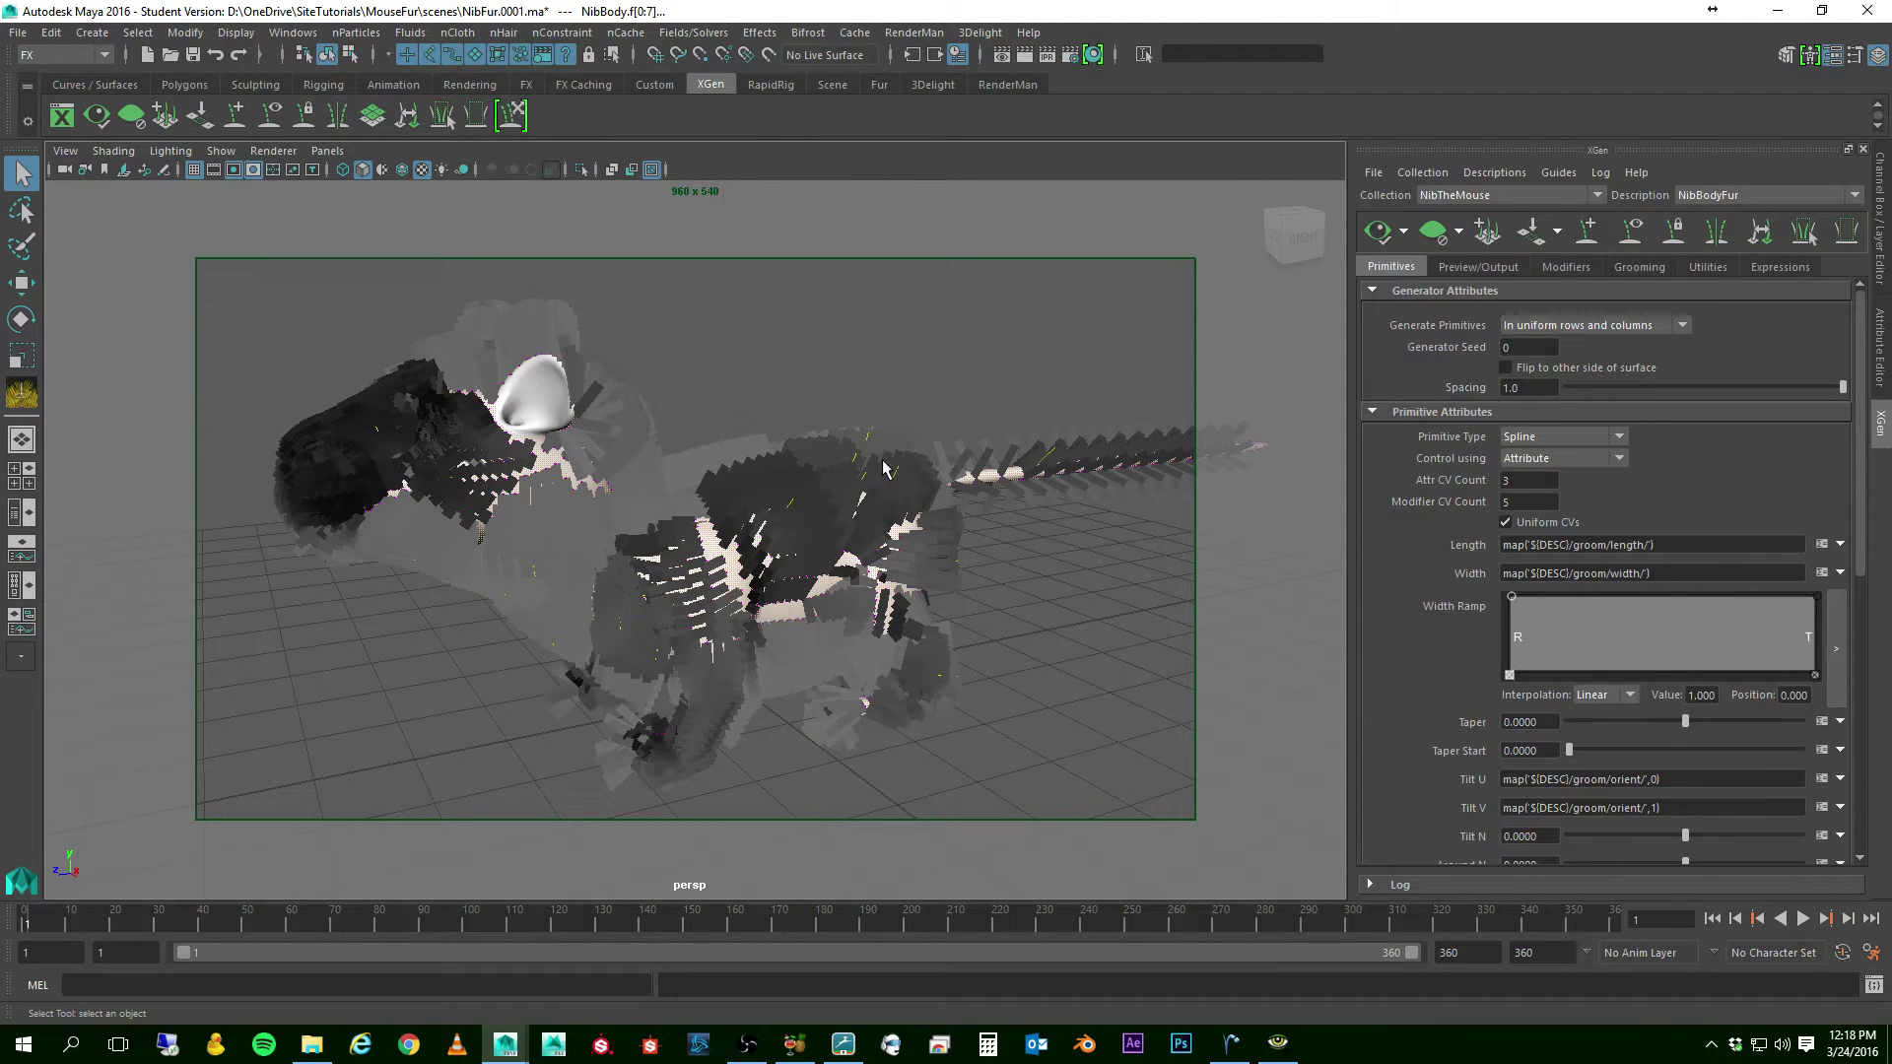
- Set primitive generation back to Randomly across the surface
scroll(884, 467, "up", 2)
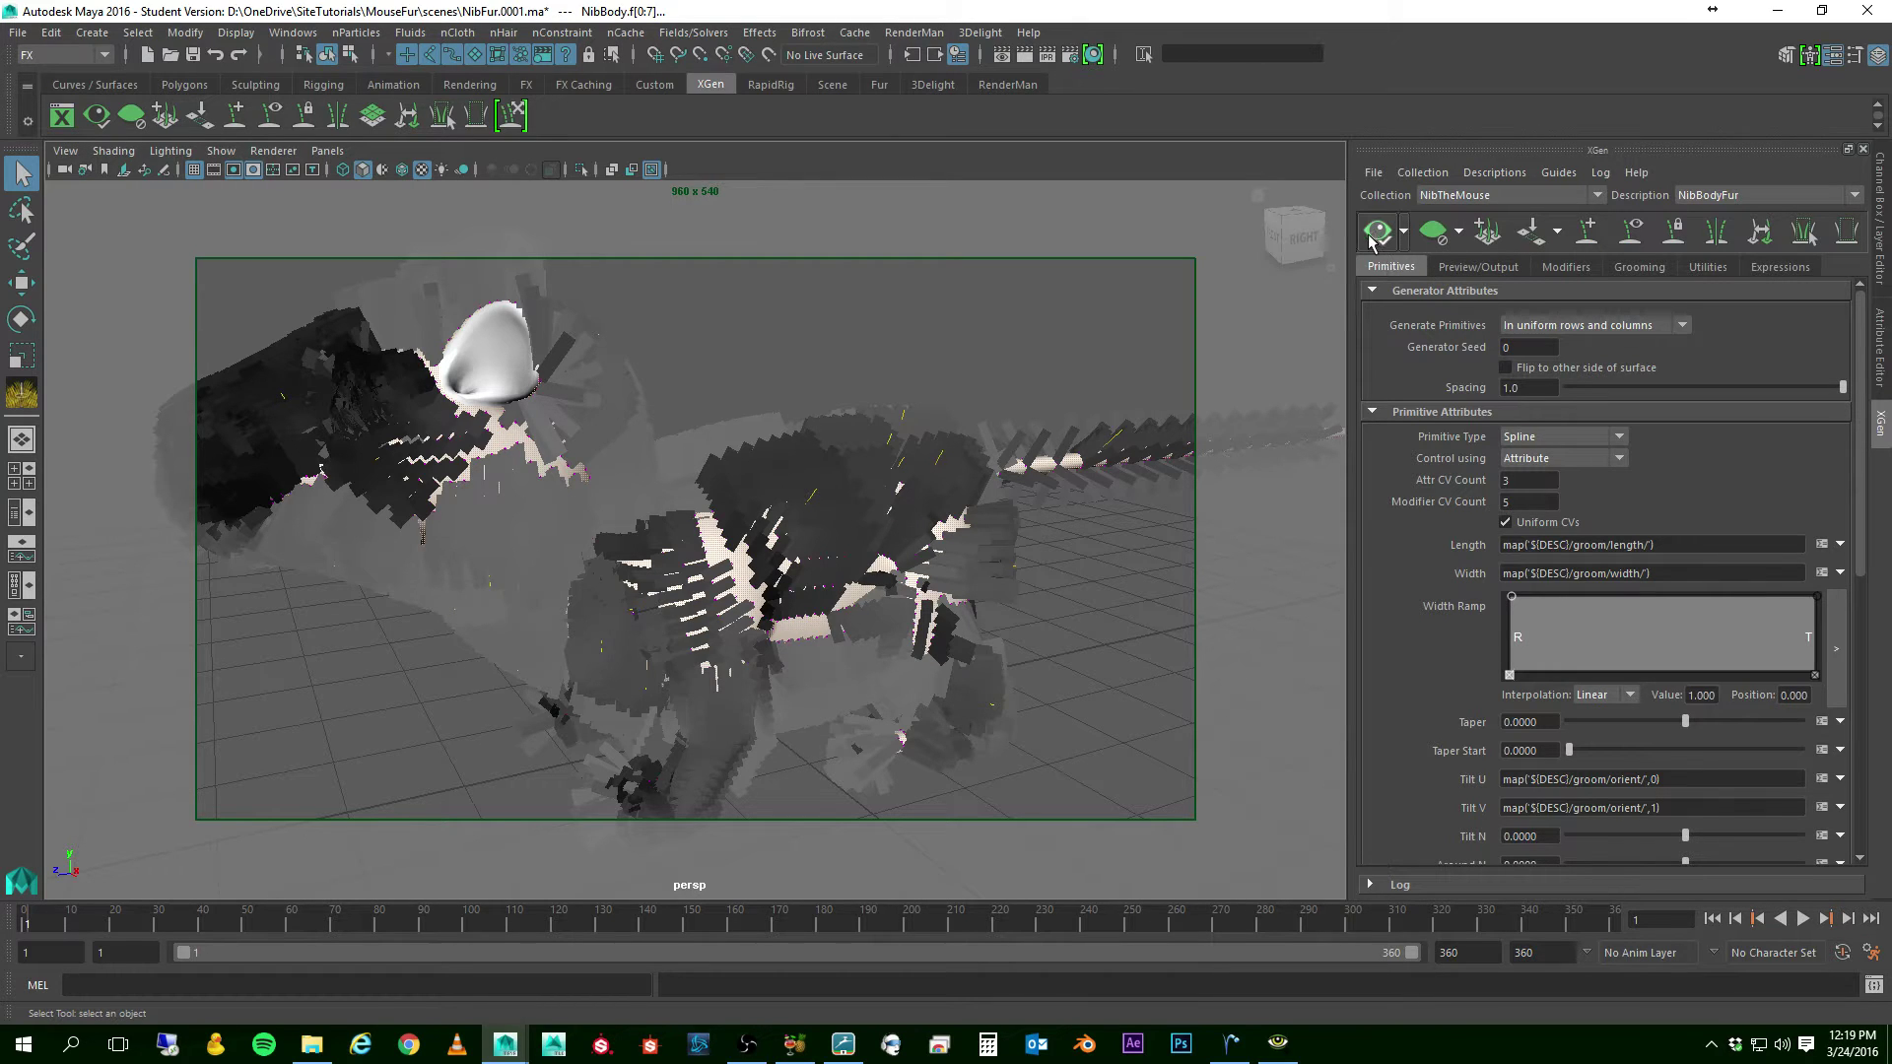
left_click(1565, 325)
left_click(1561, 345)
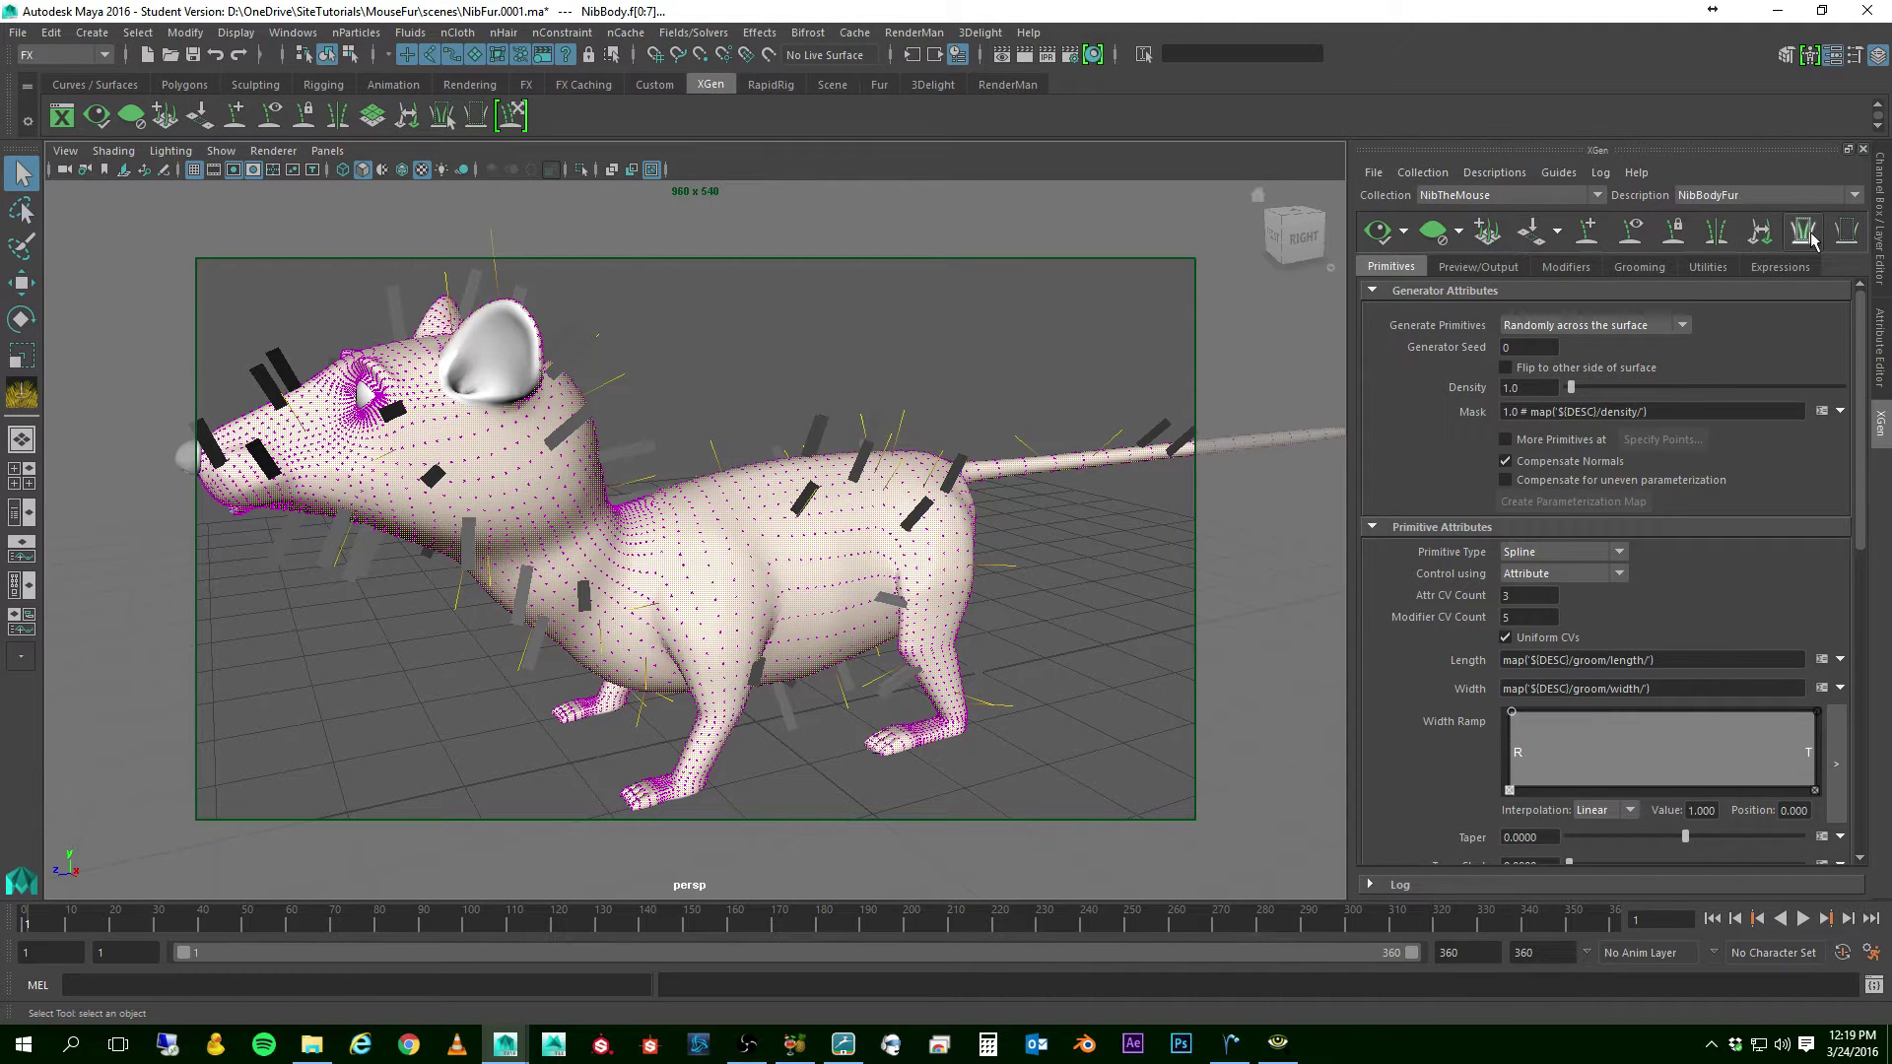
left_click(1436, 235)
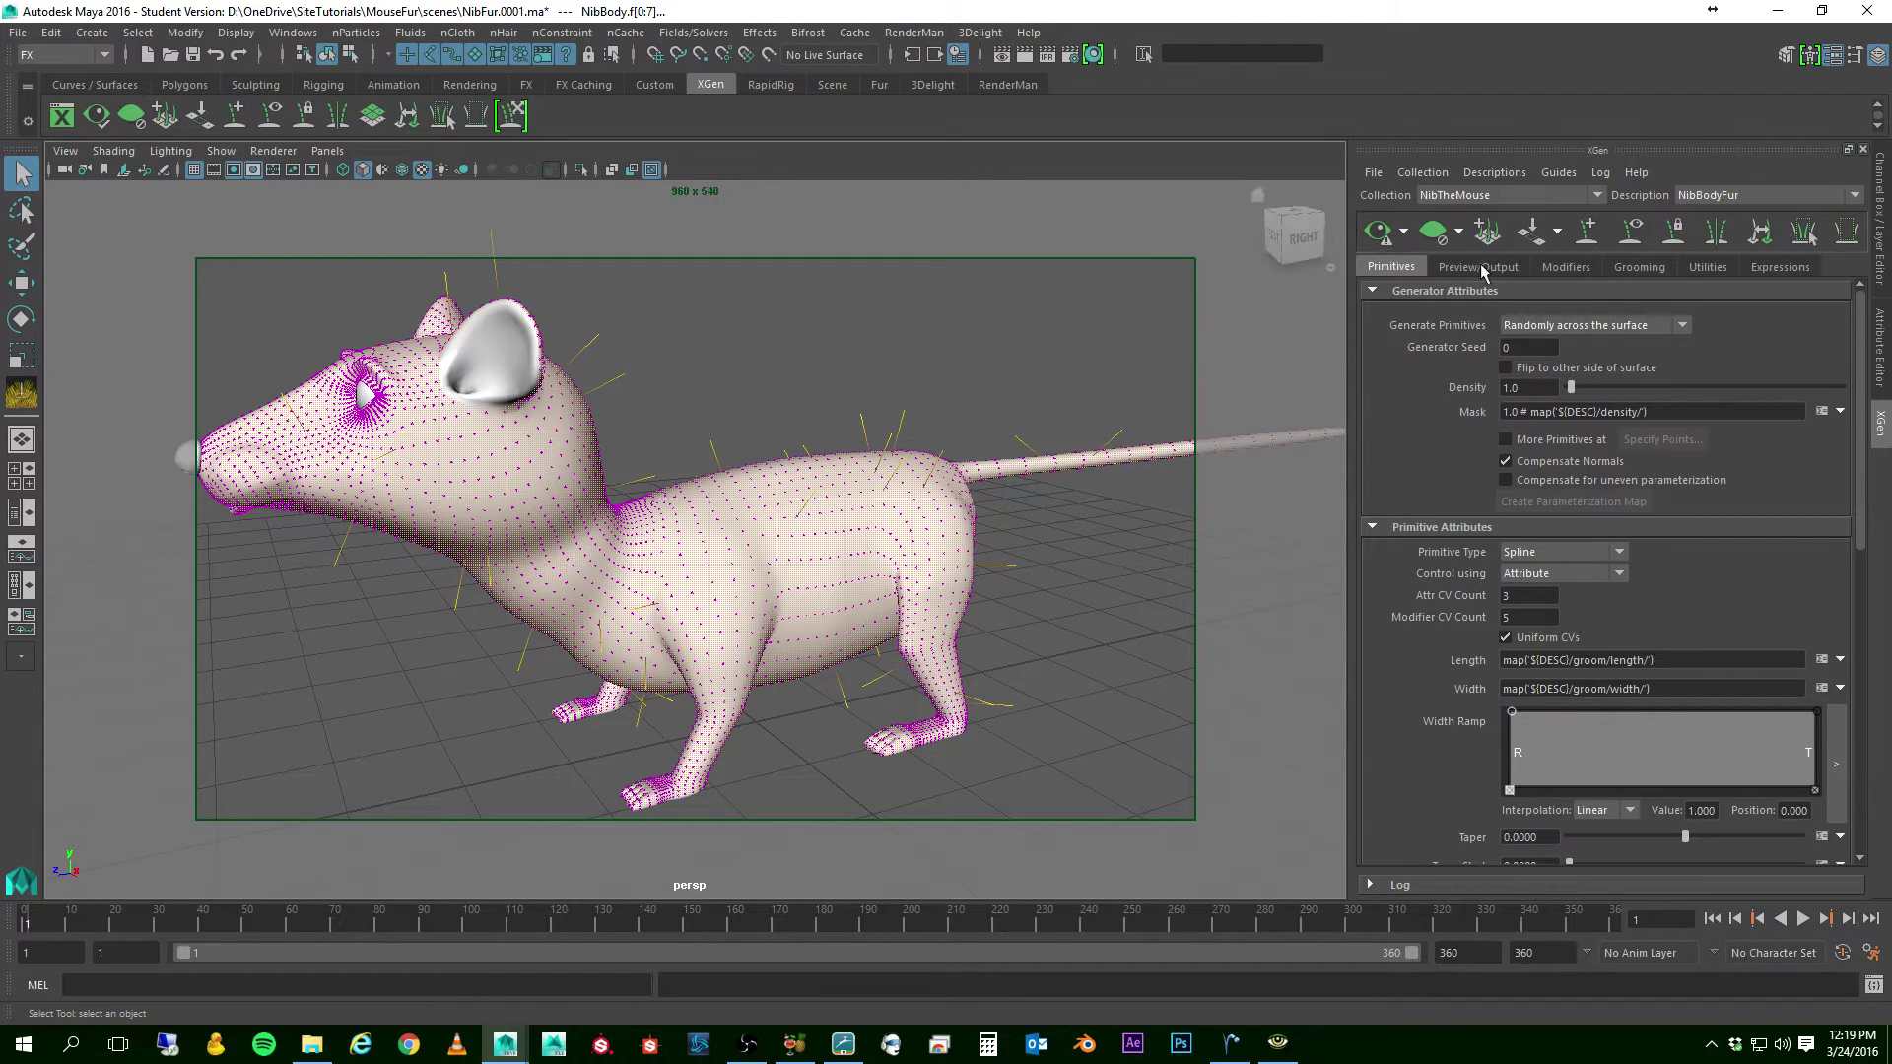
left_click(1382, 232)
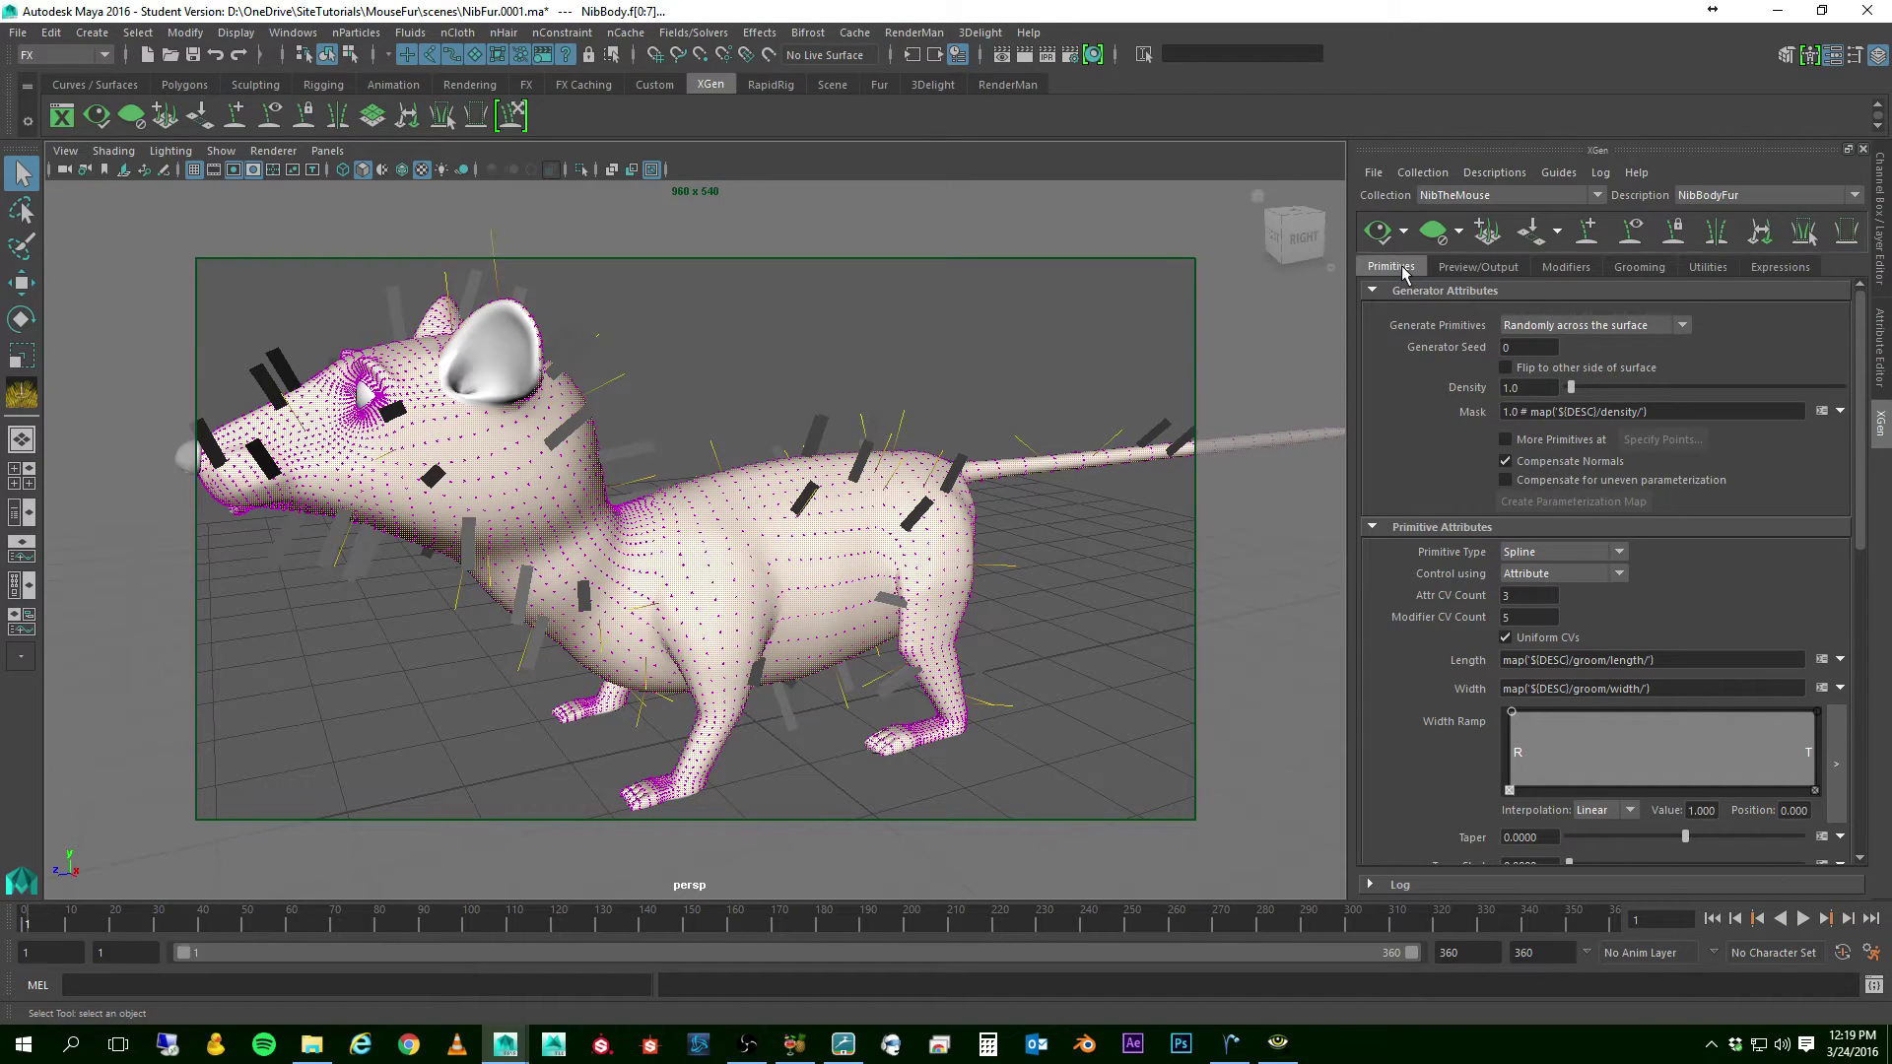
scroll(1460, 522, "down", 5)
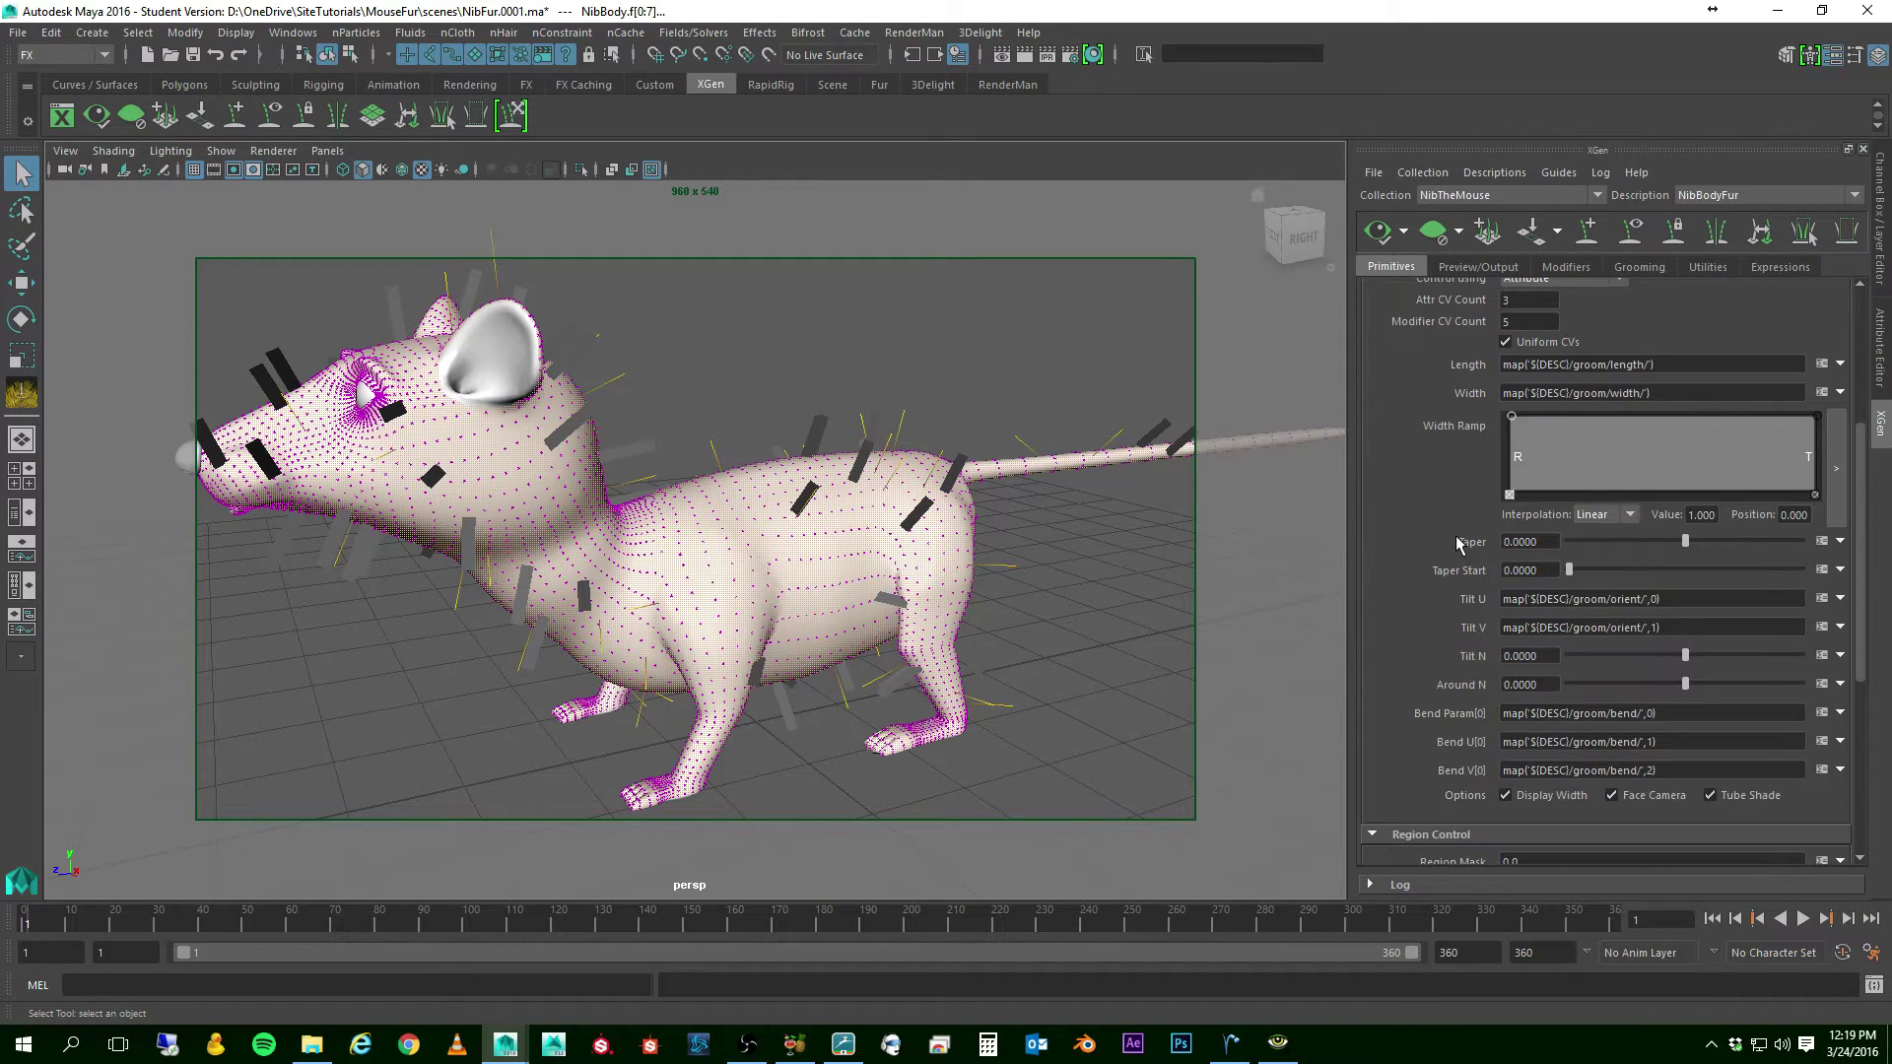
scroll(1463, 540, "up", 5)
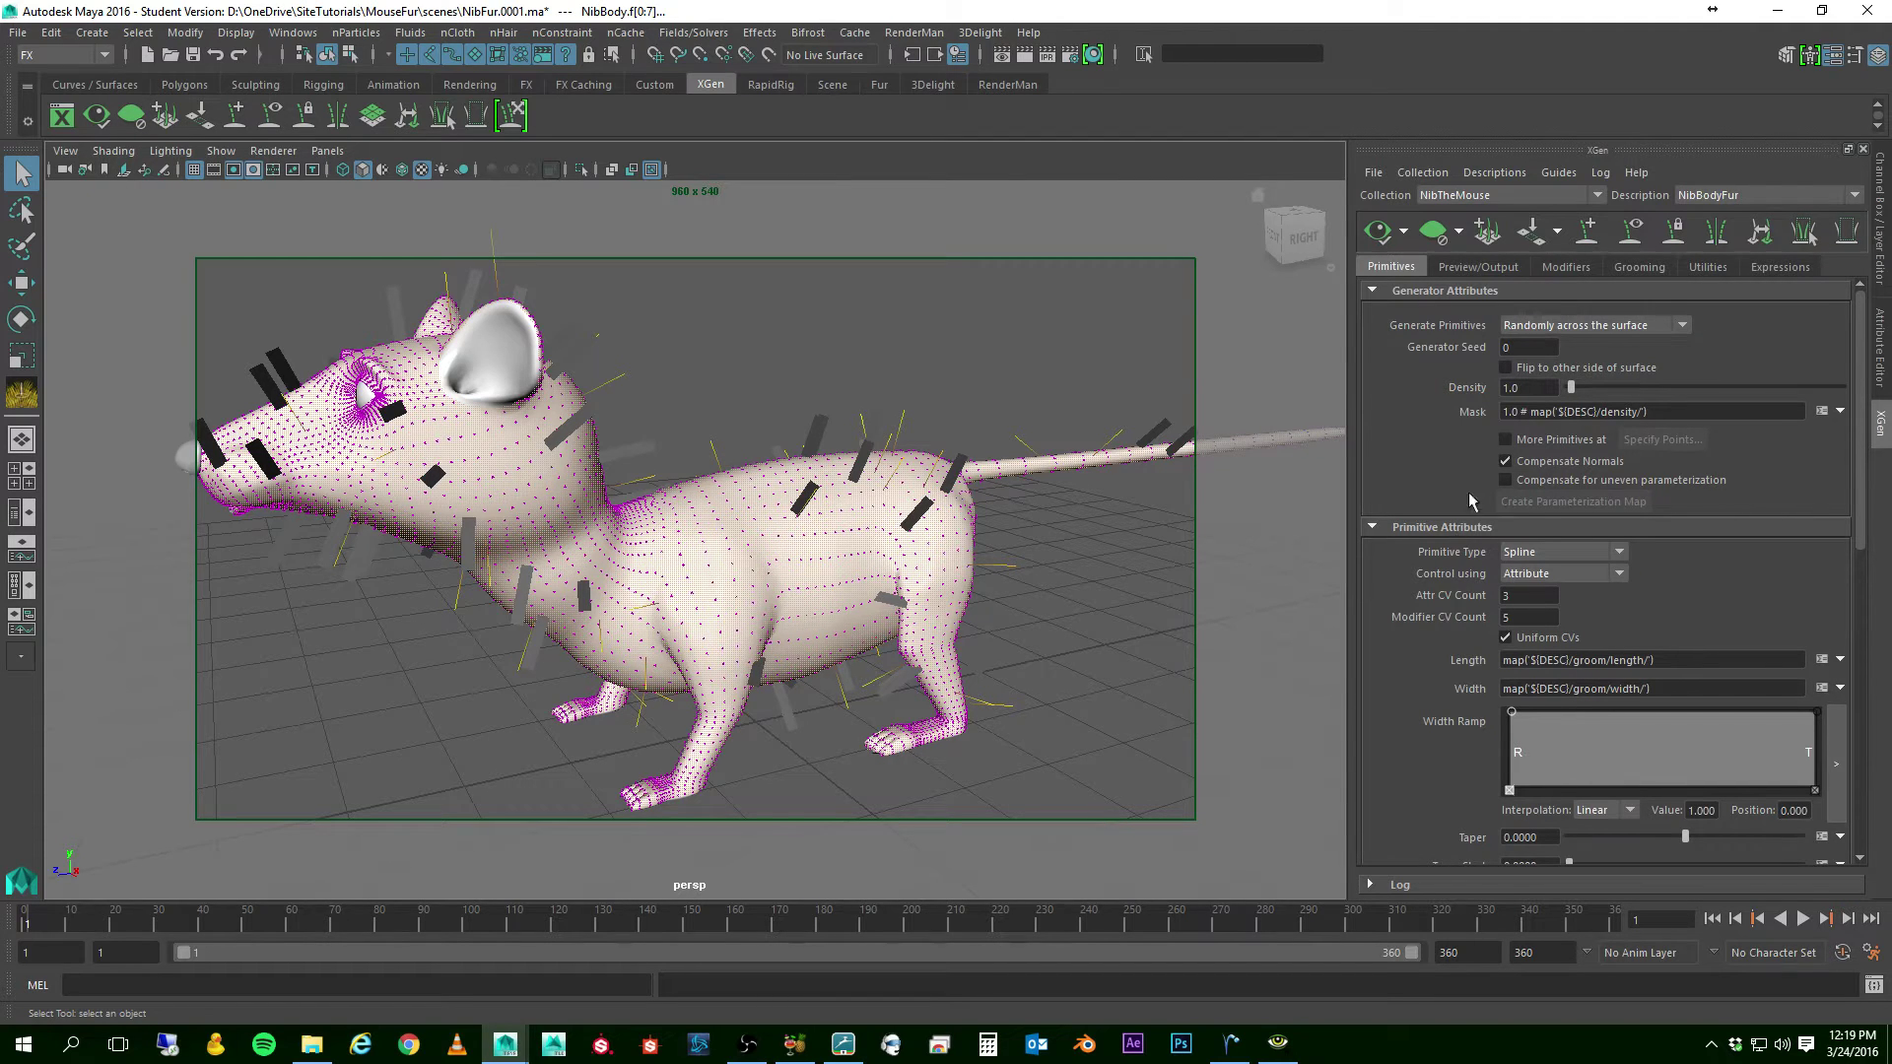
scroll(1384, 516, "down", 3)
scroll(1383, 516, "down", 9)
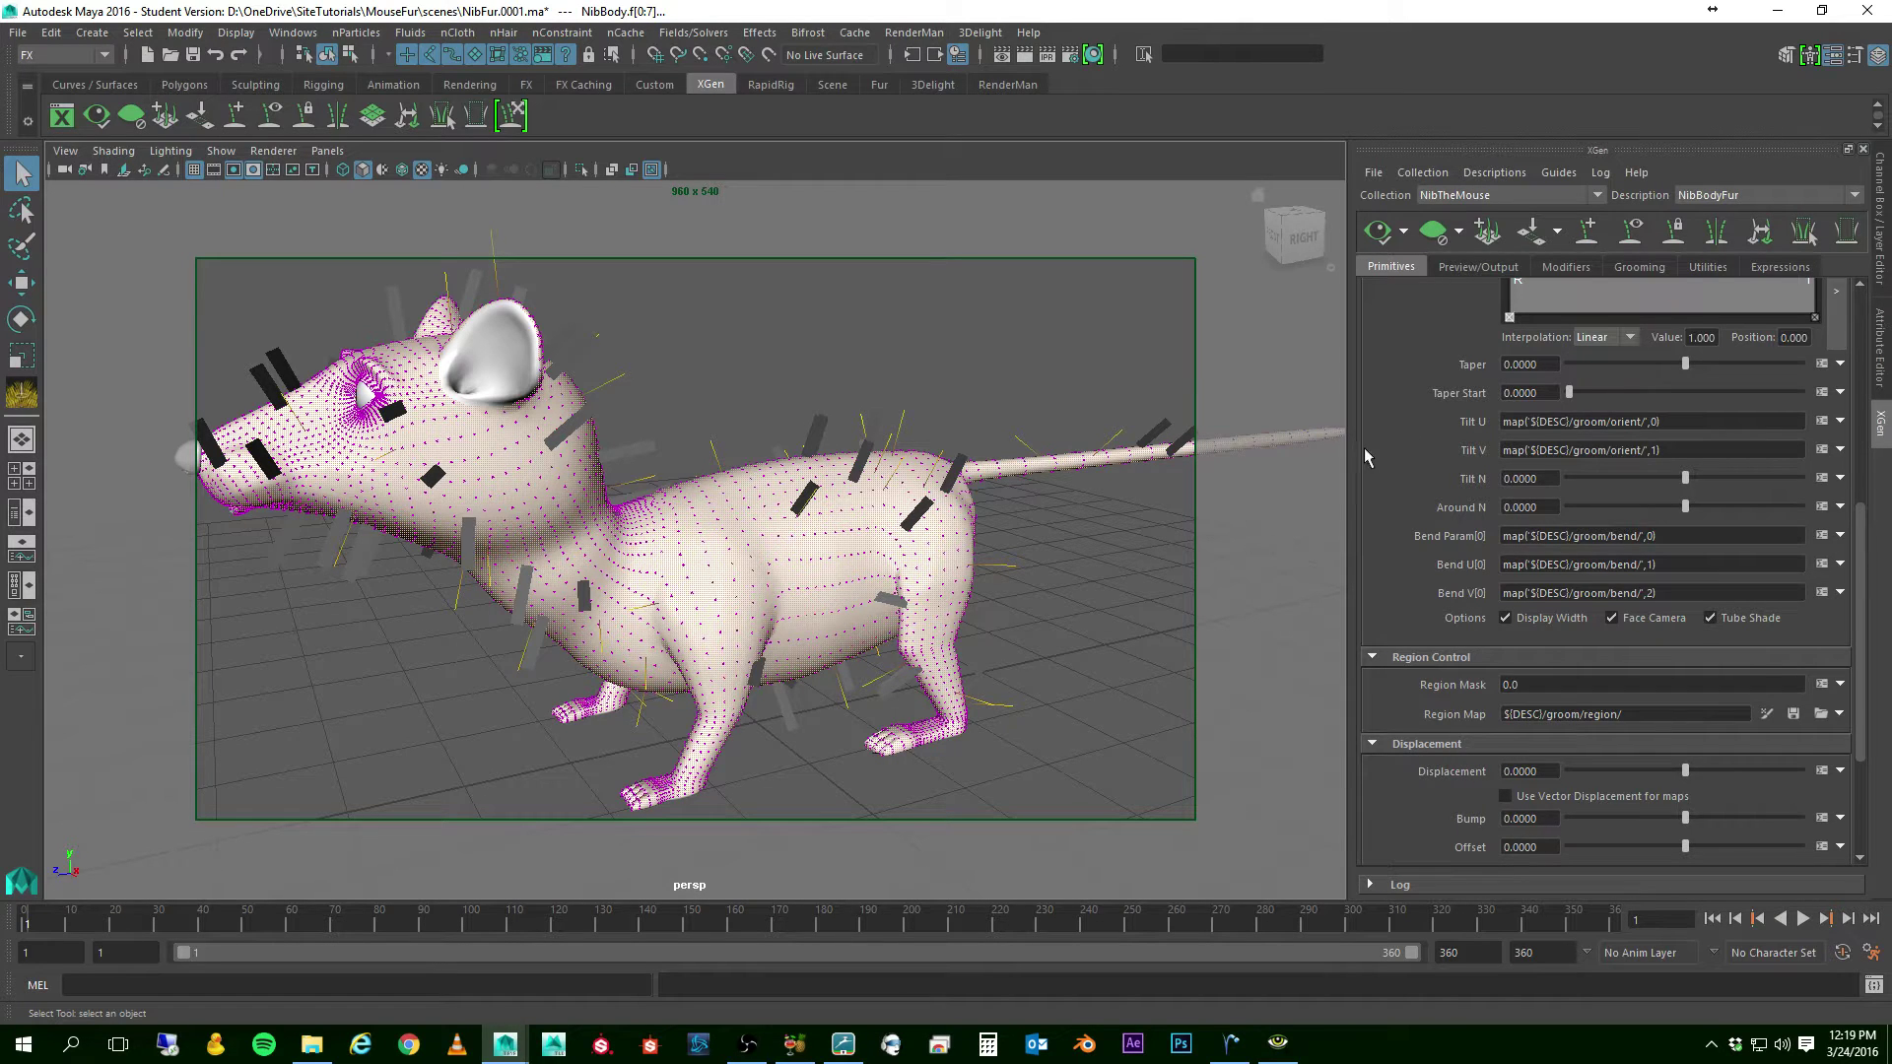
scroll(1370, 447, "up", 12)
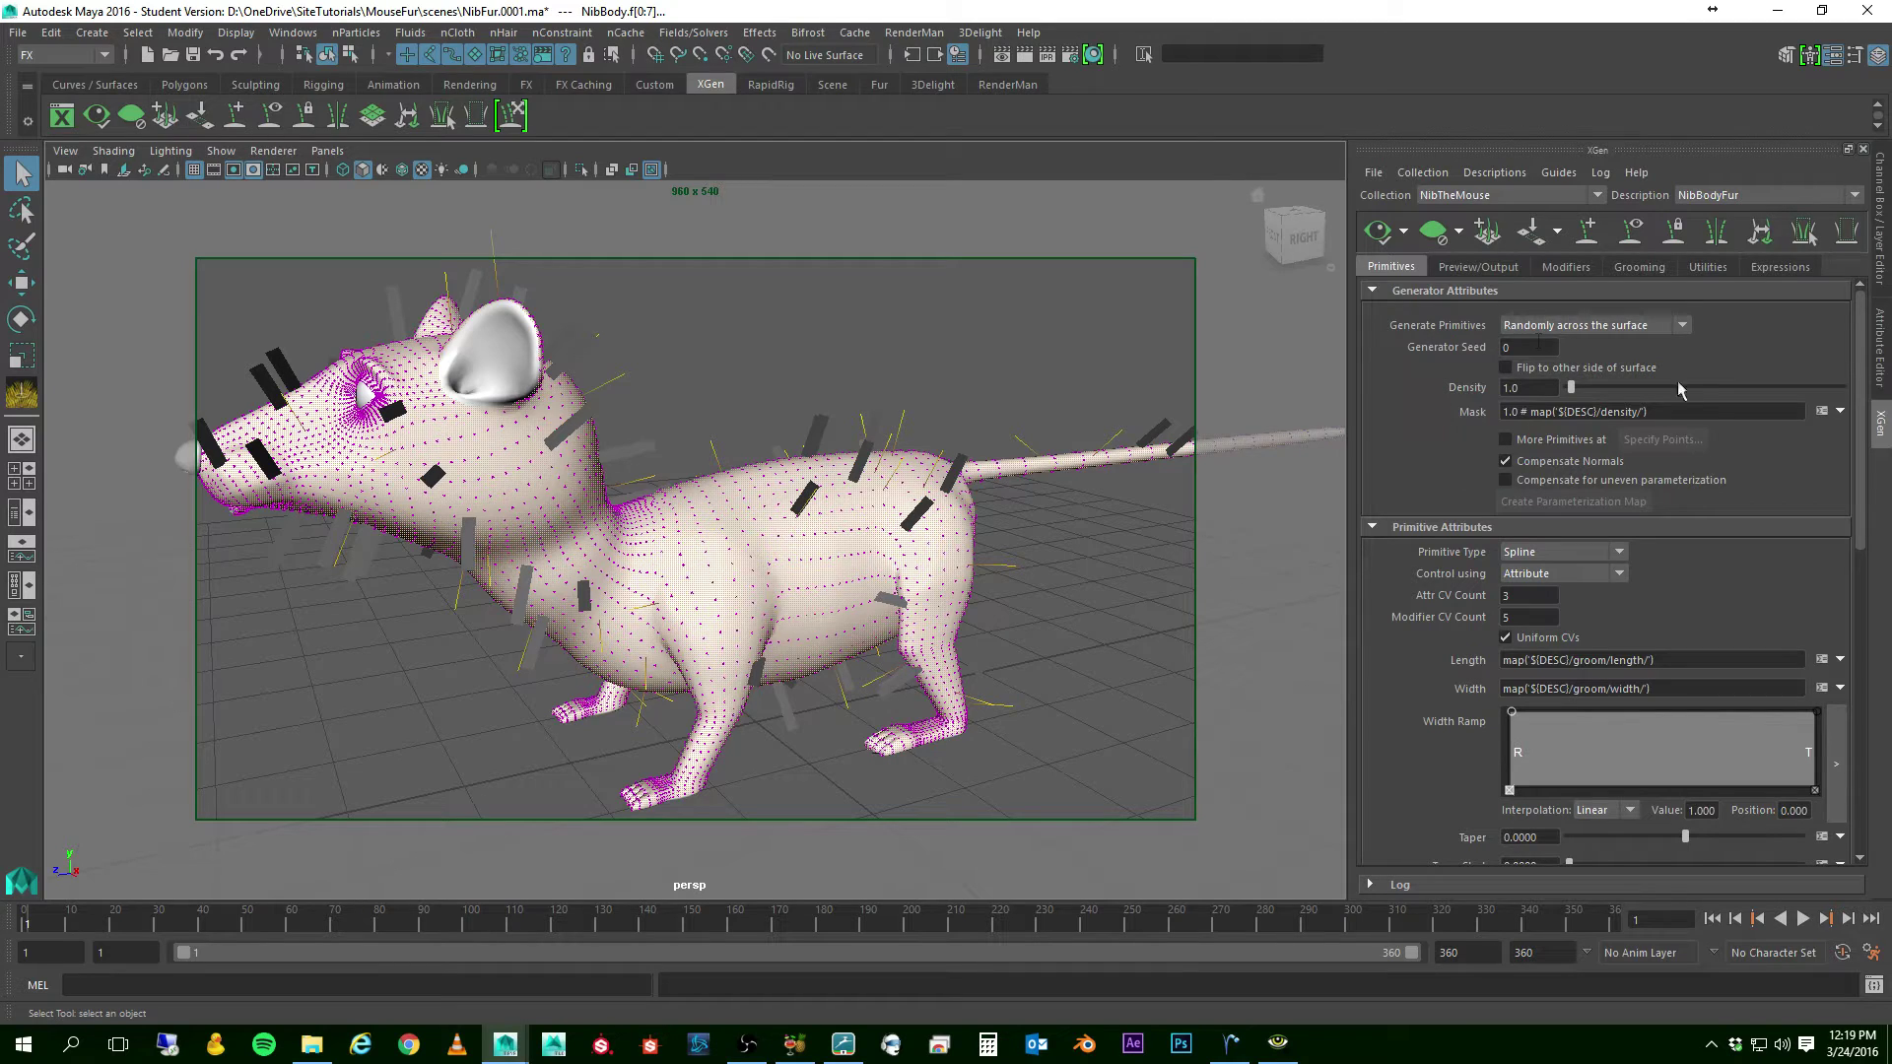
- Clear the preview, then refresh it with Preview/Output Percent set to 20
left_click(1436, 234)
left_click(1486, 266)
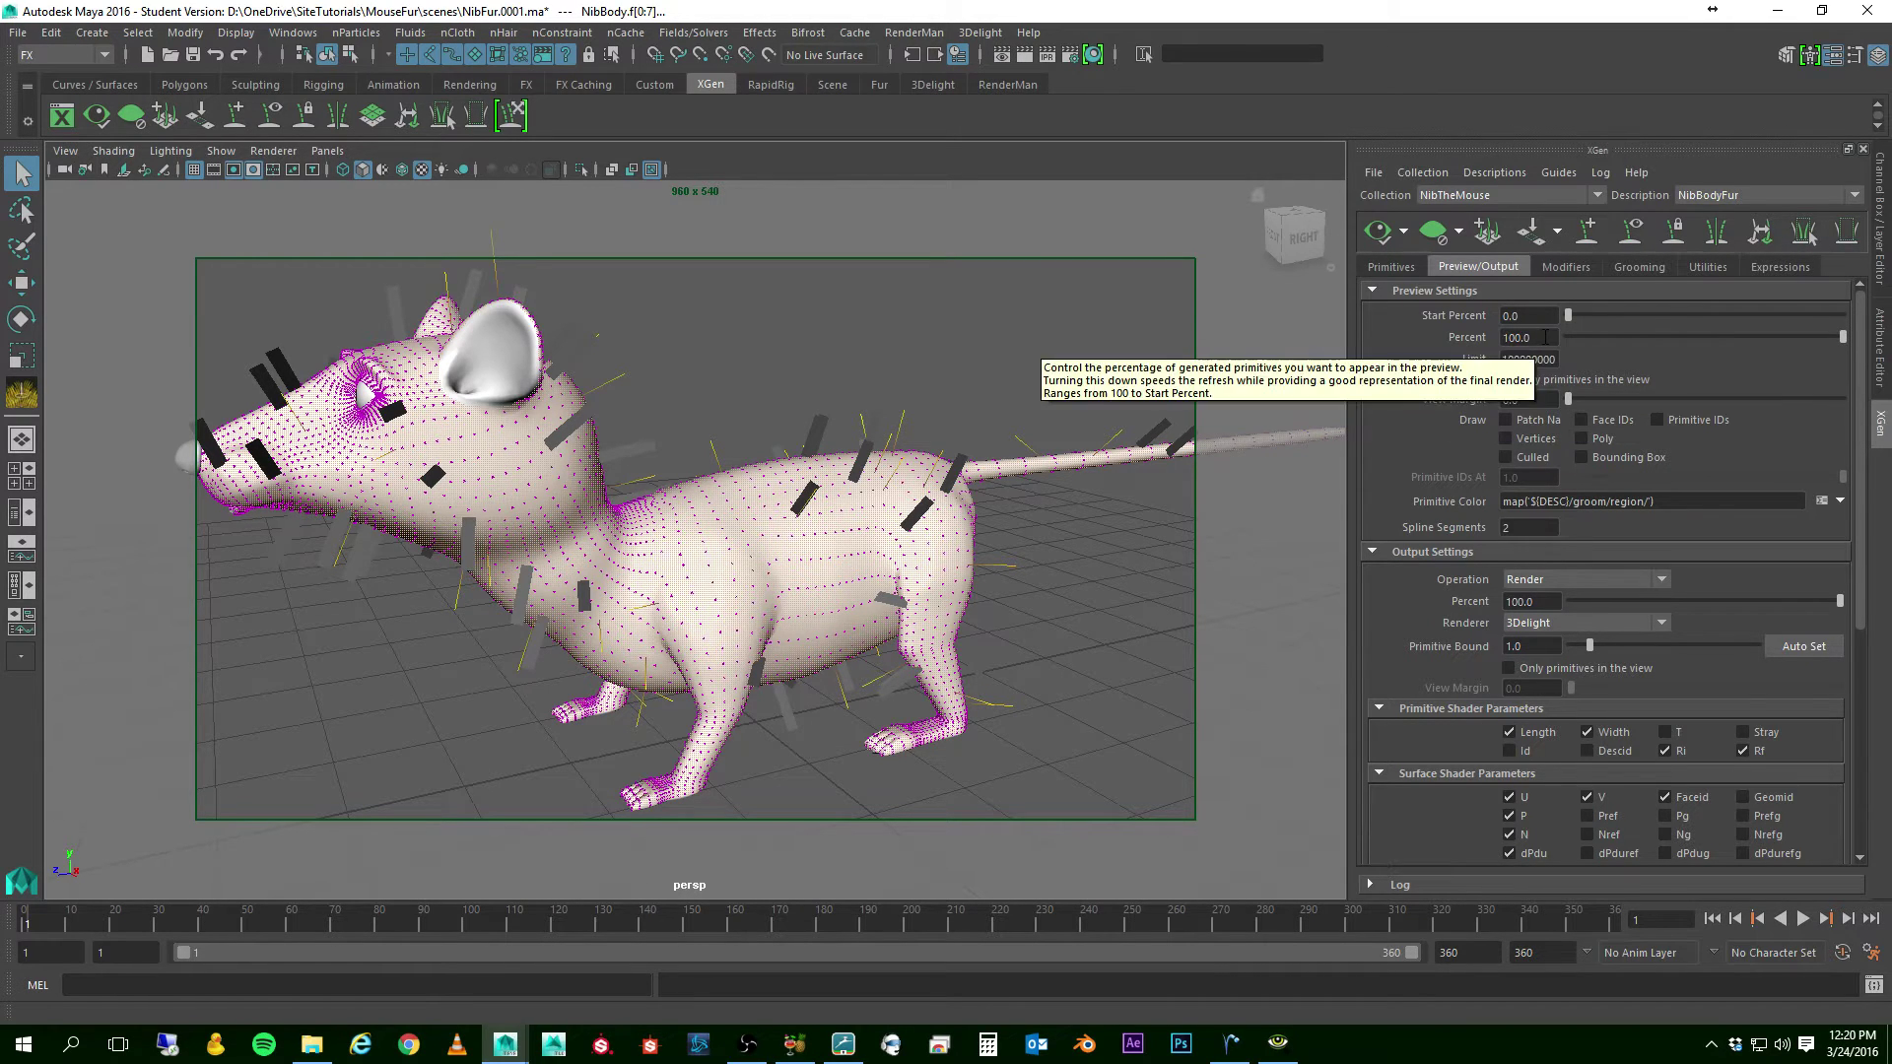
left_click_drag(1539, 338, 1435, 342)
type("20")
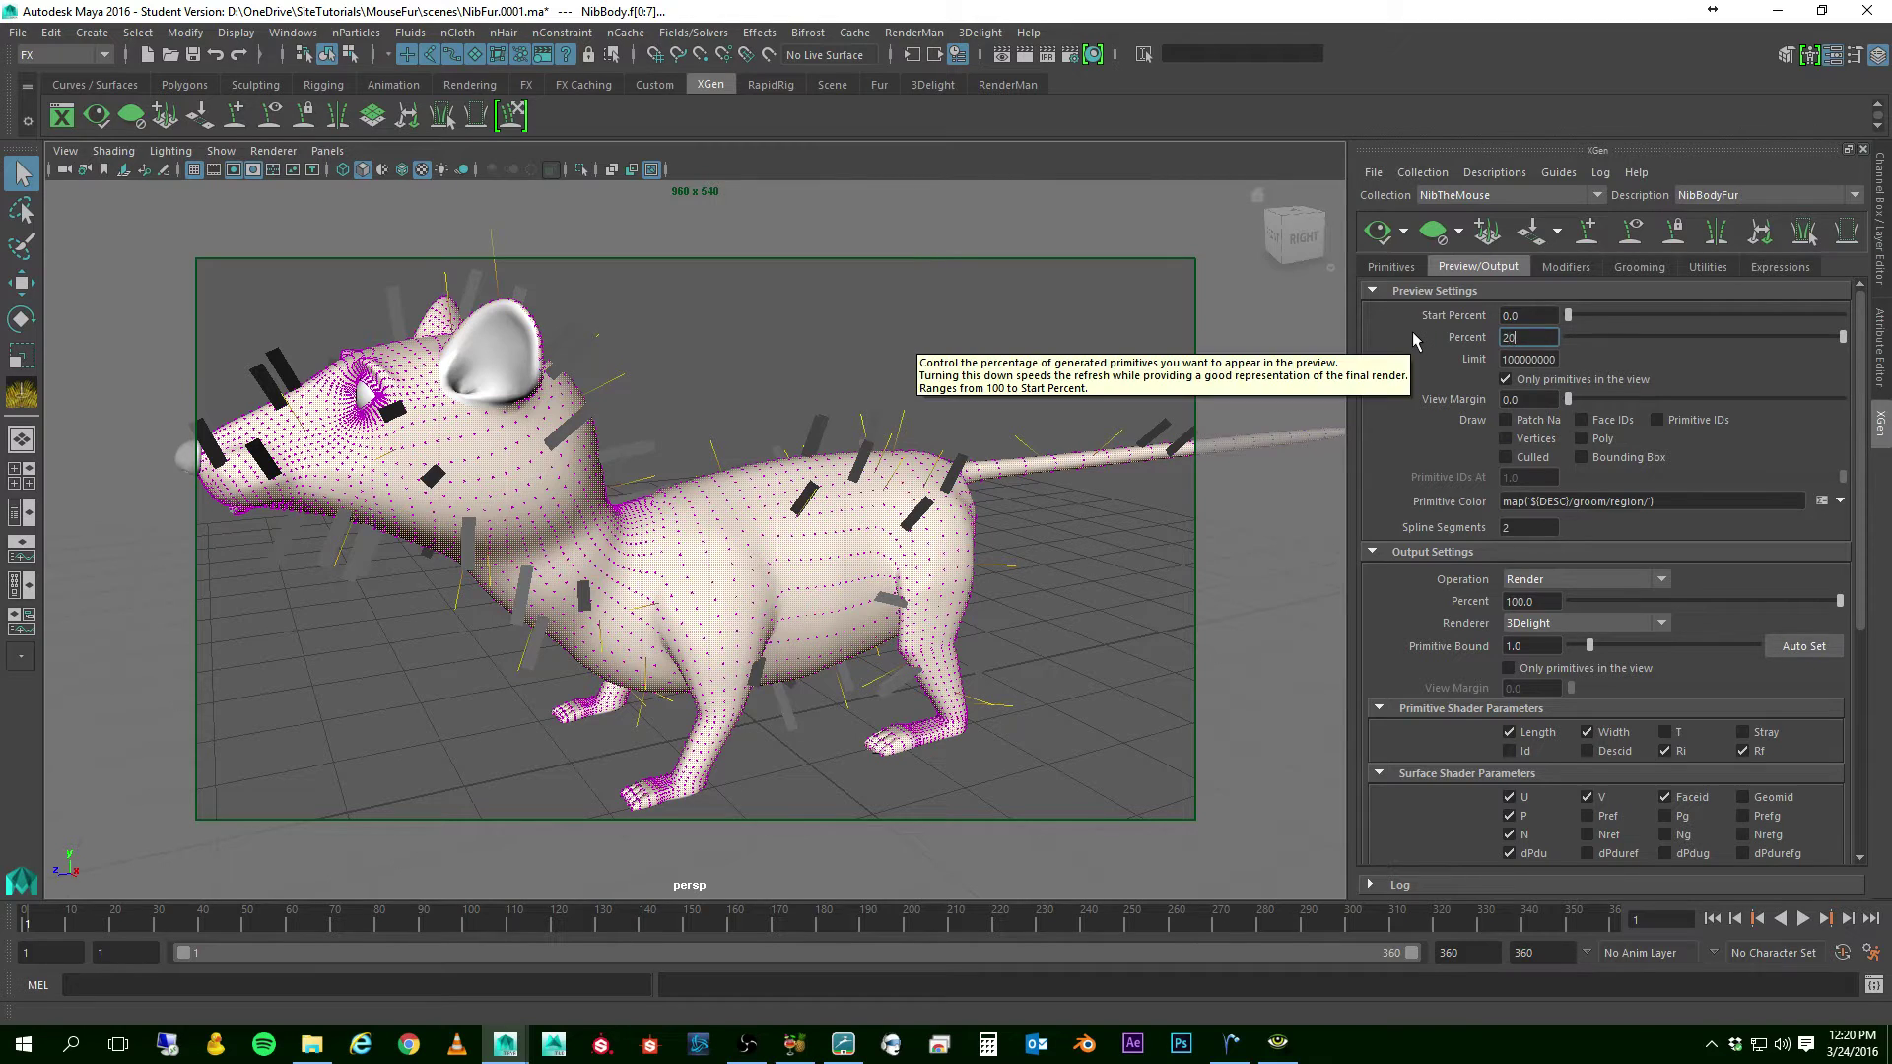
key("Return")
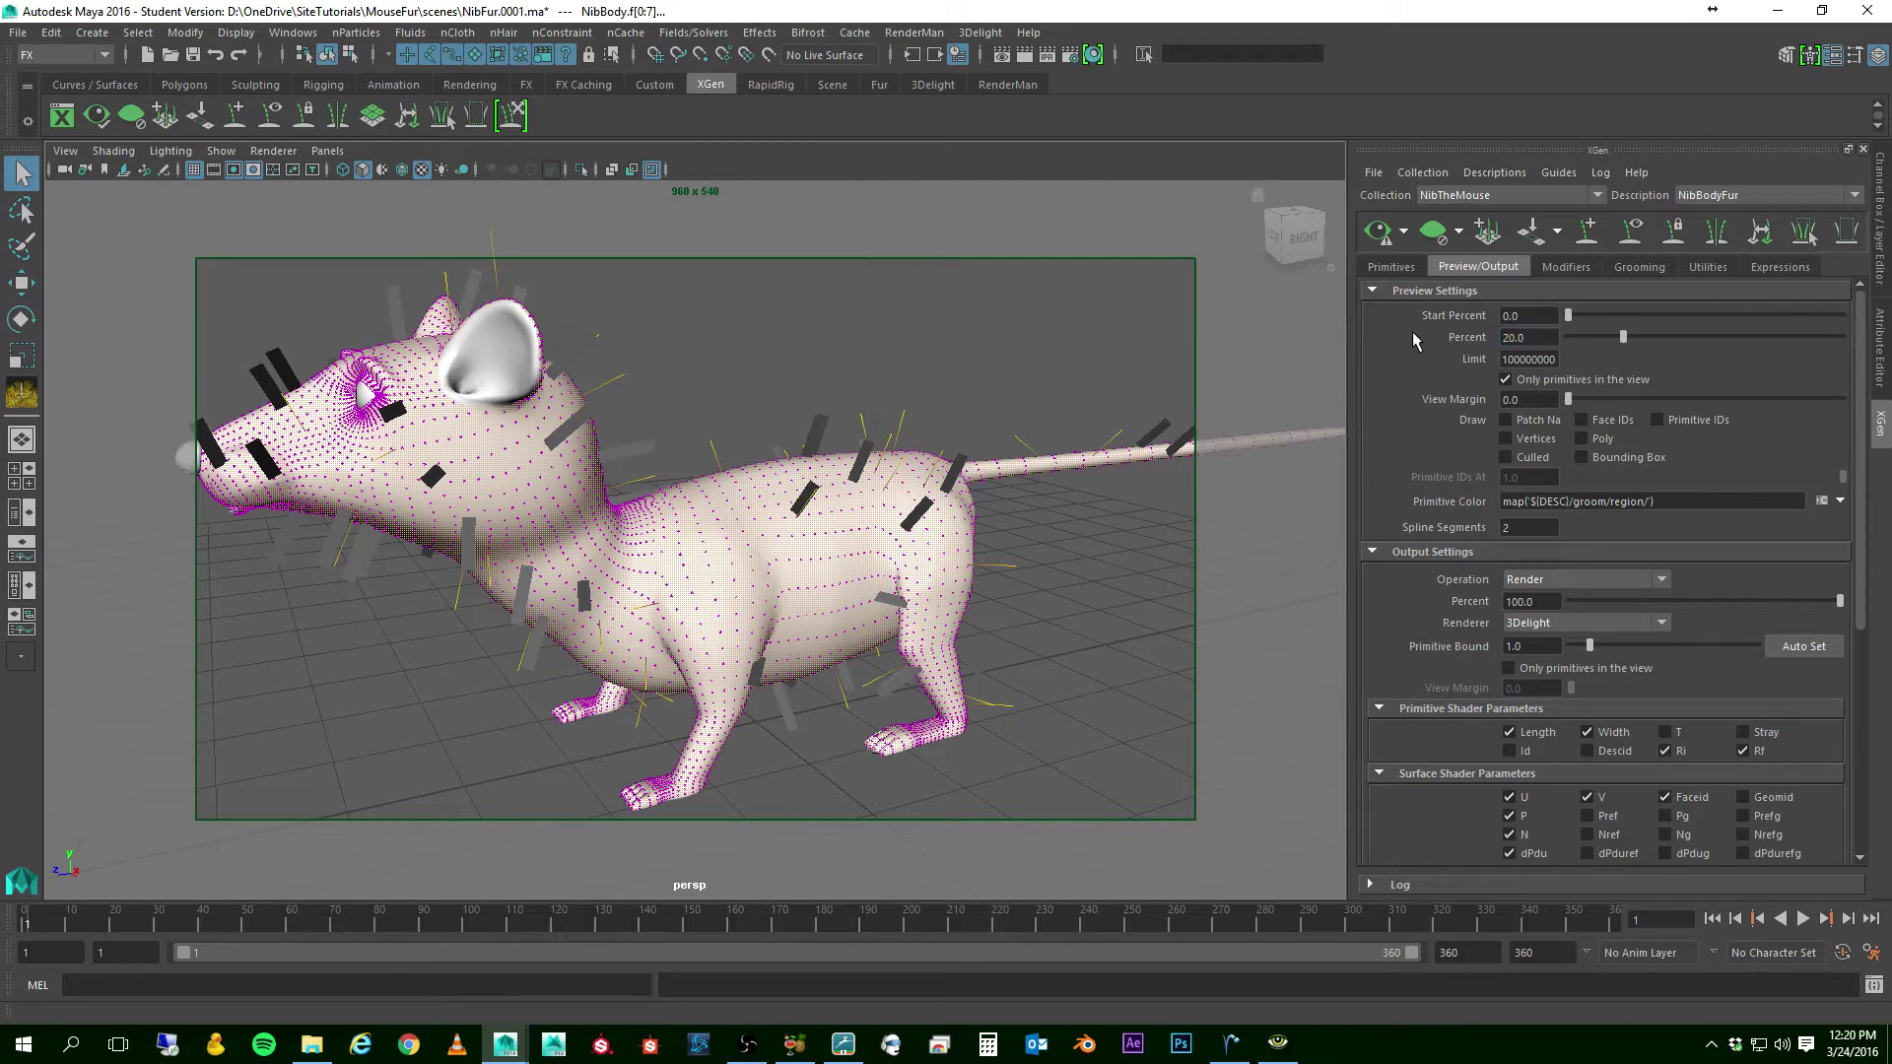
left_click(1379, 237)
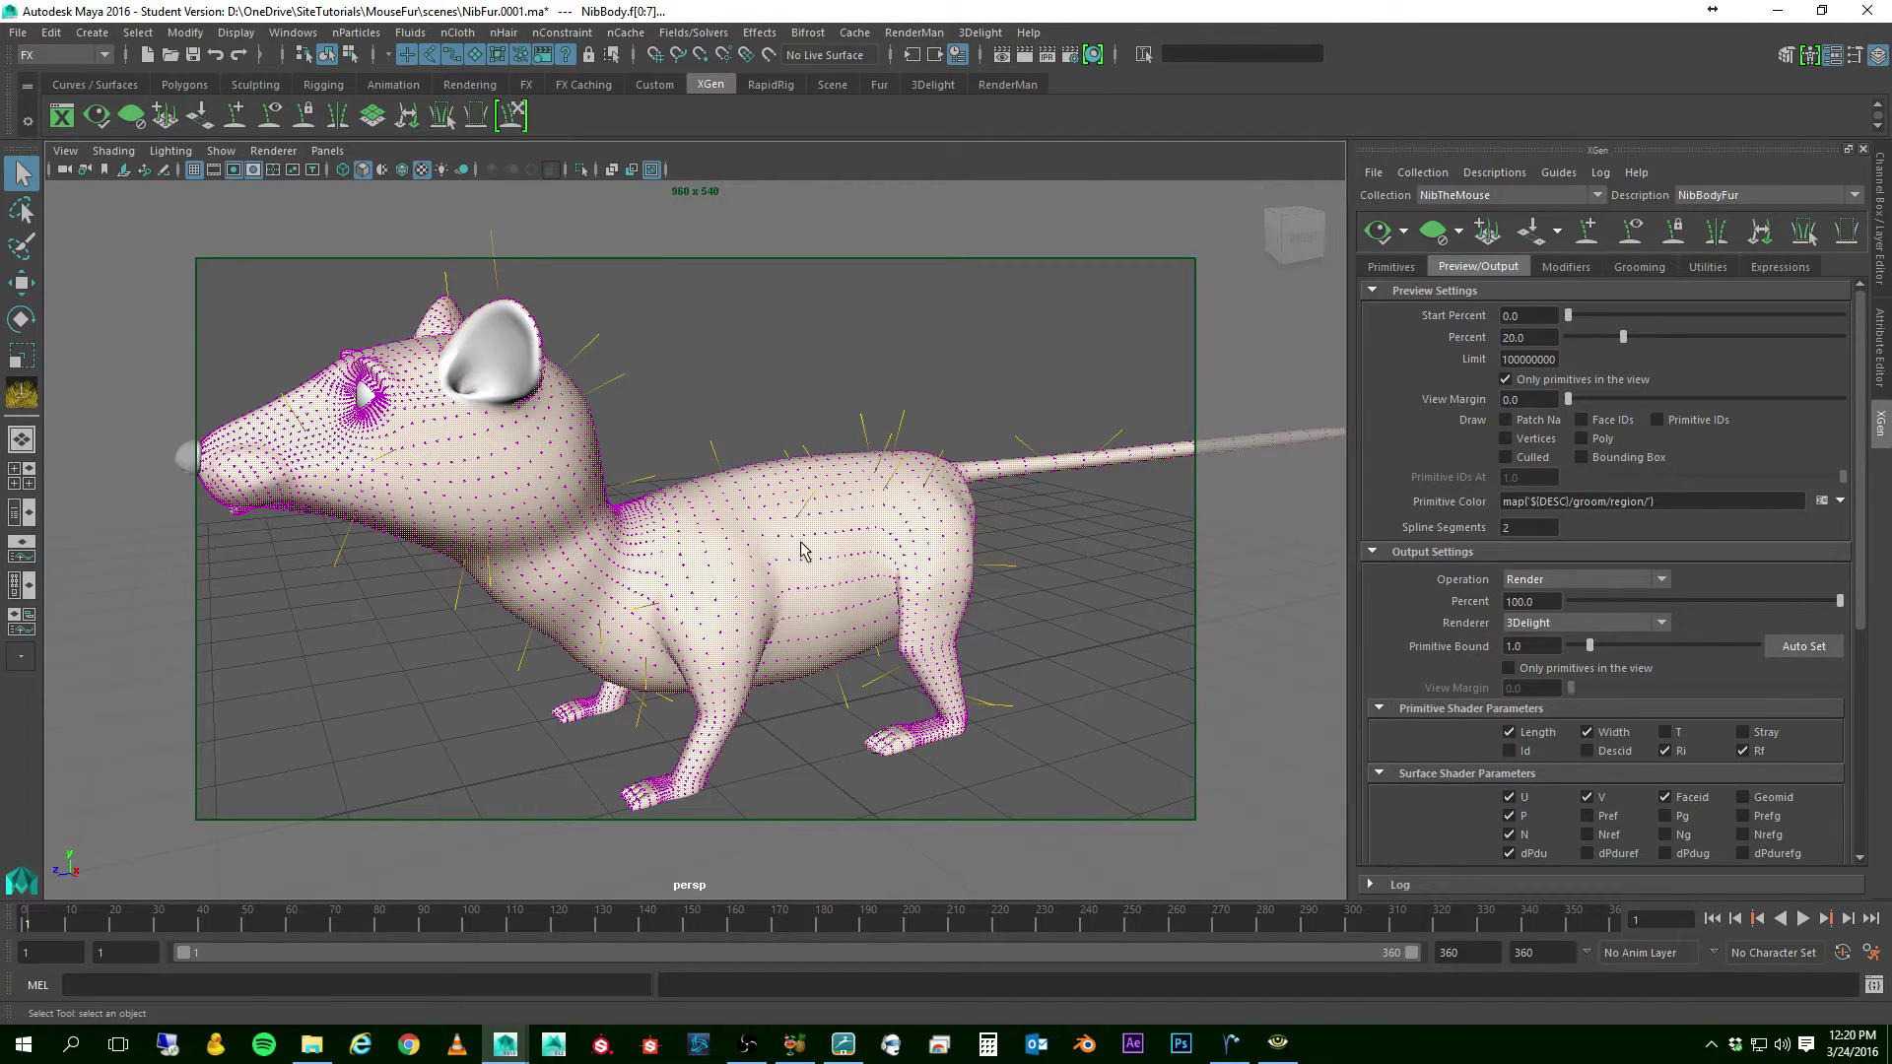
- Change the preview Percent to 50, then back to 100
double_click(1550, 336)
type("50")
key("Return")
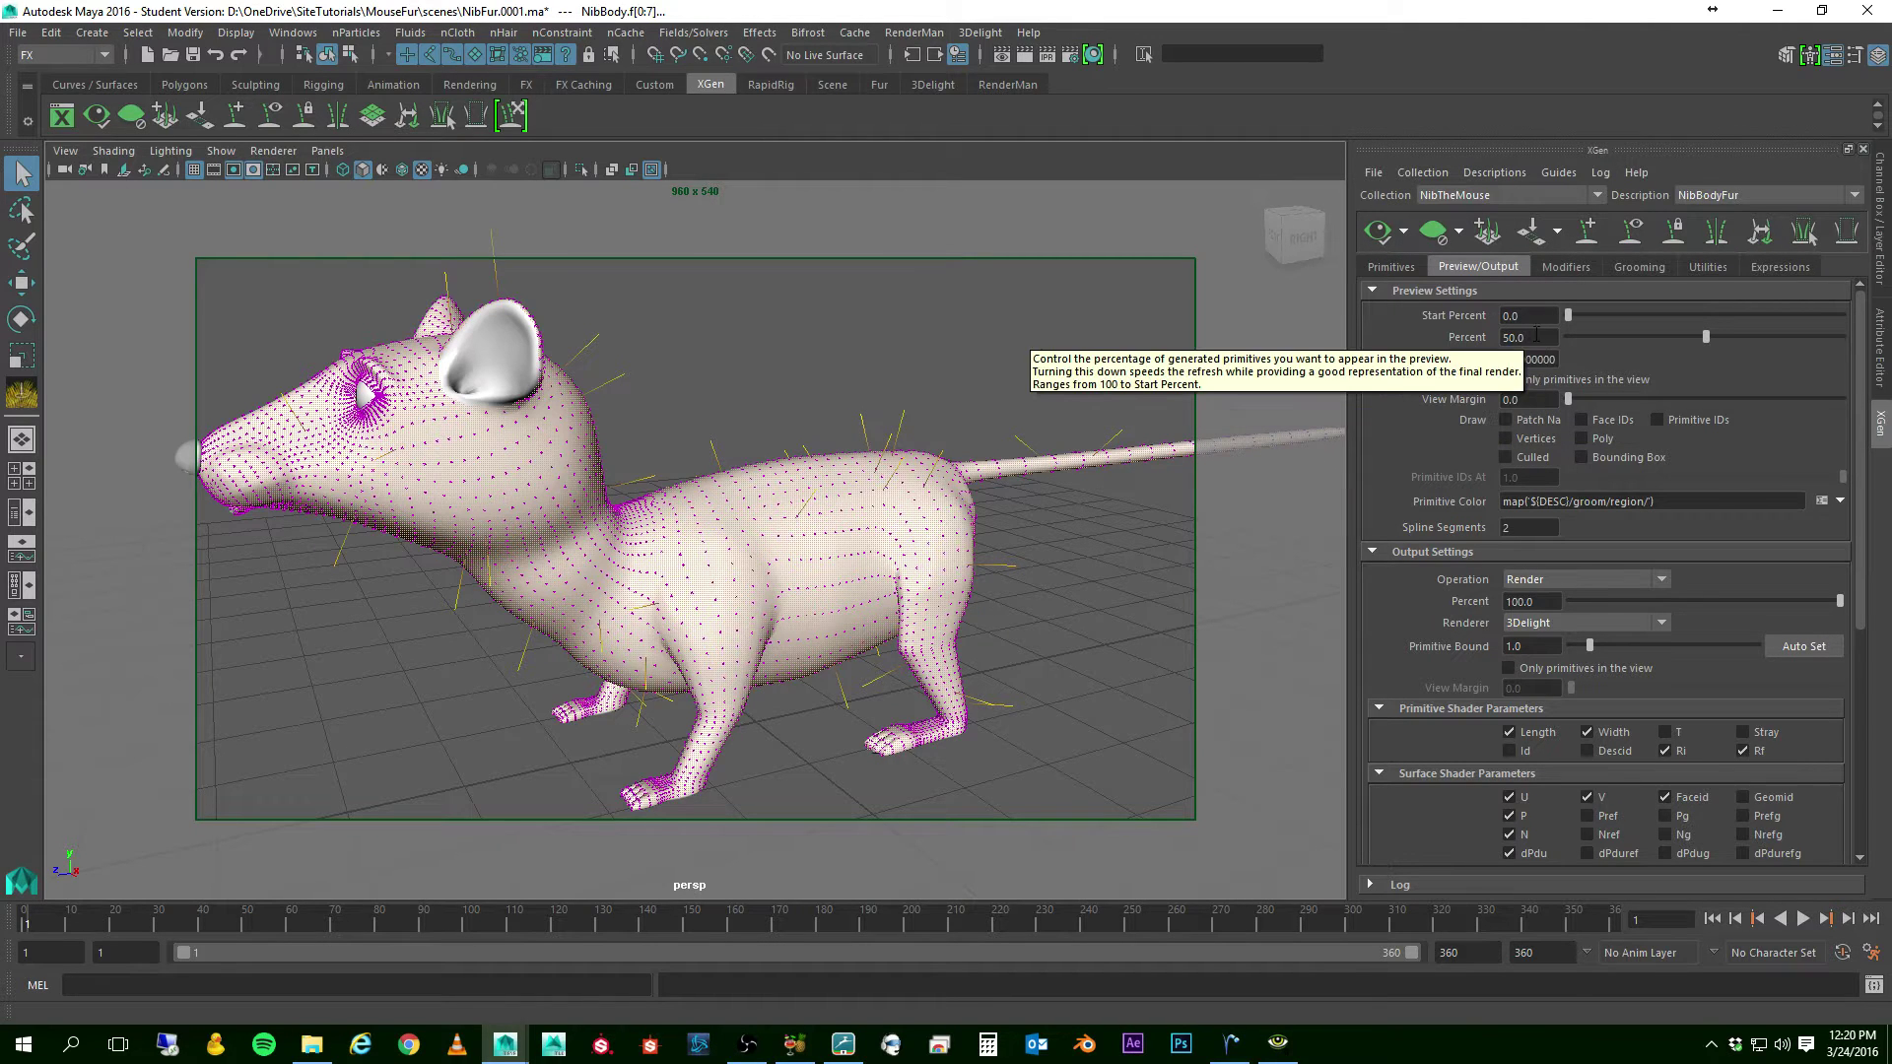
left_click_drag(1555, 337, 1421, 338)
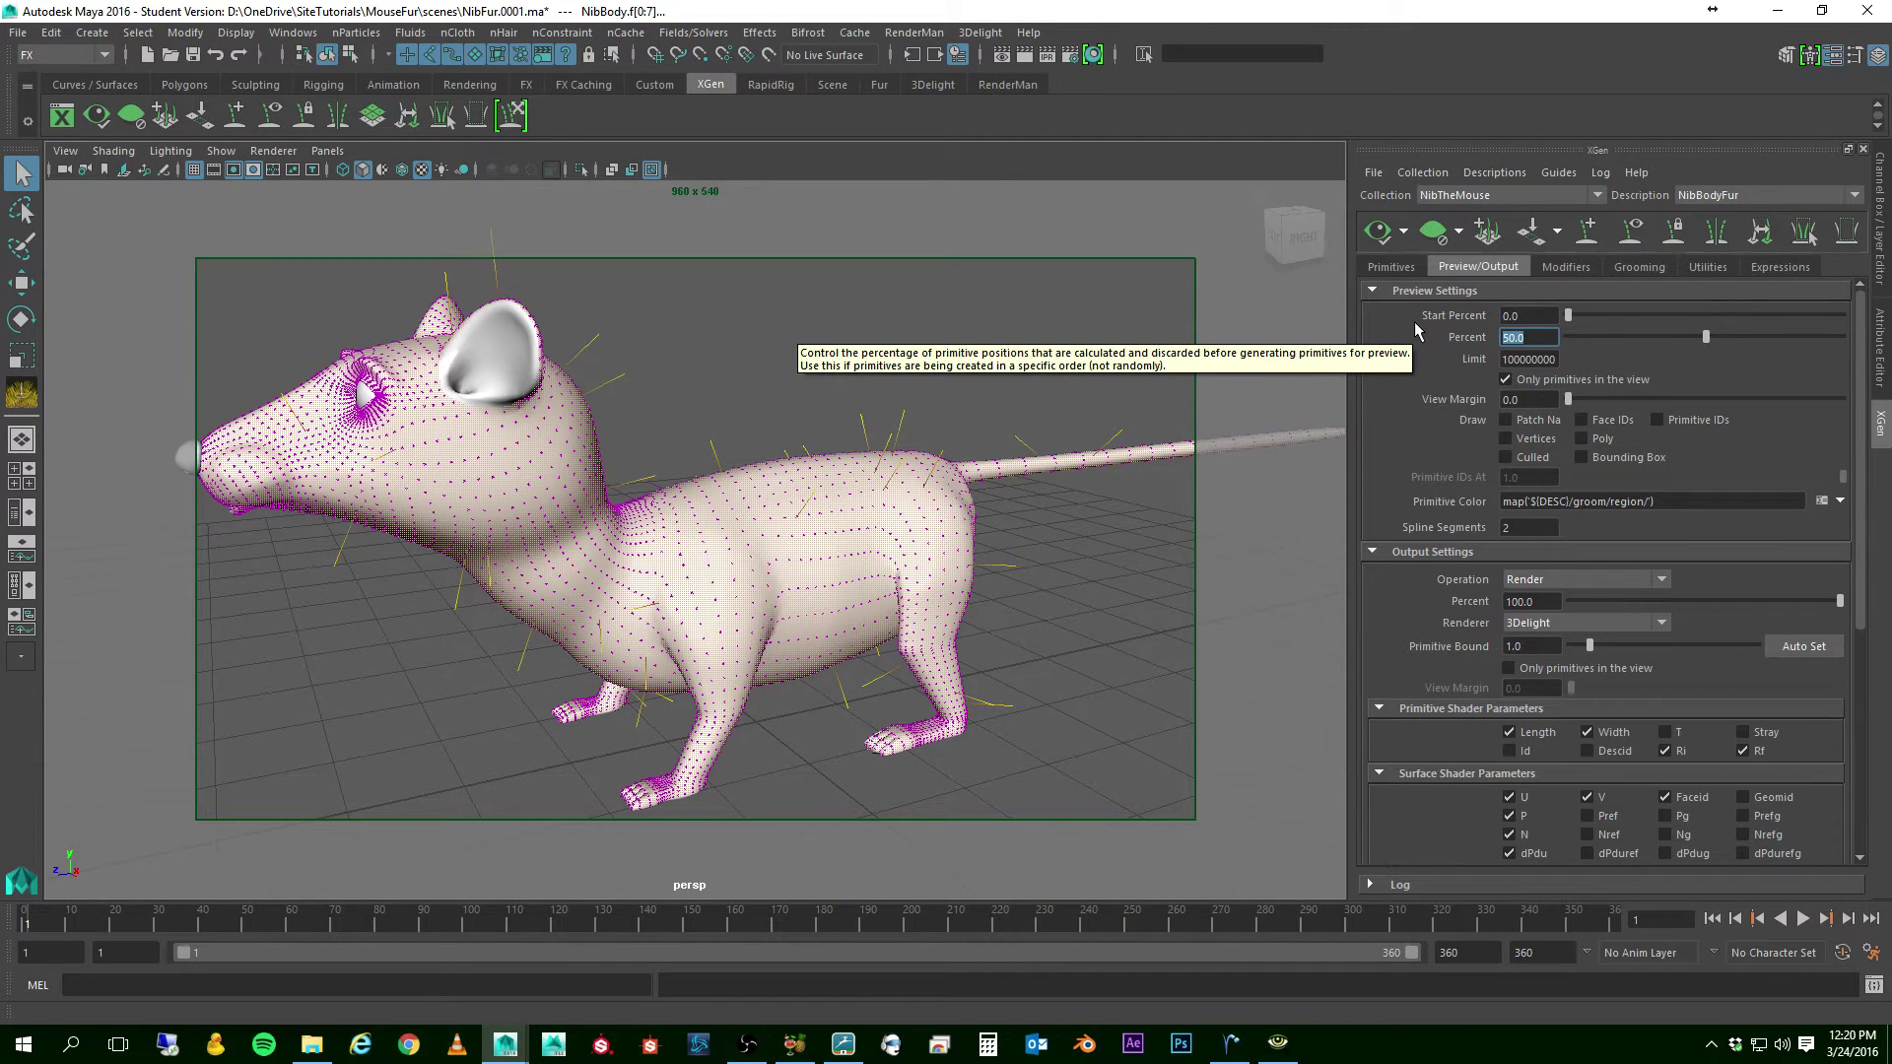
type("100")
key("Return")
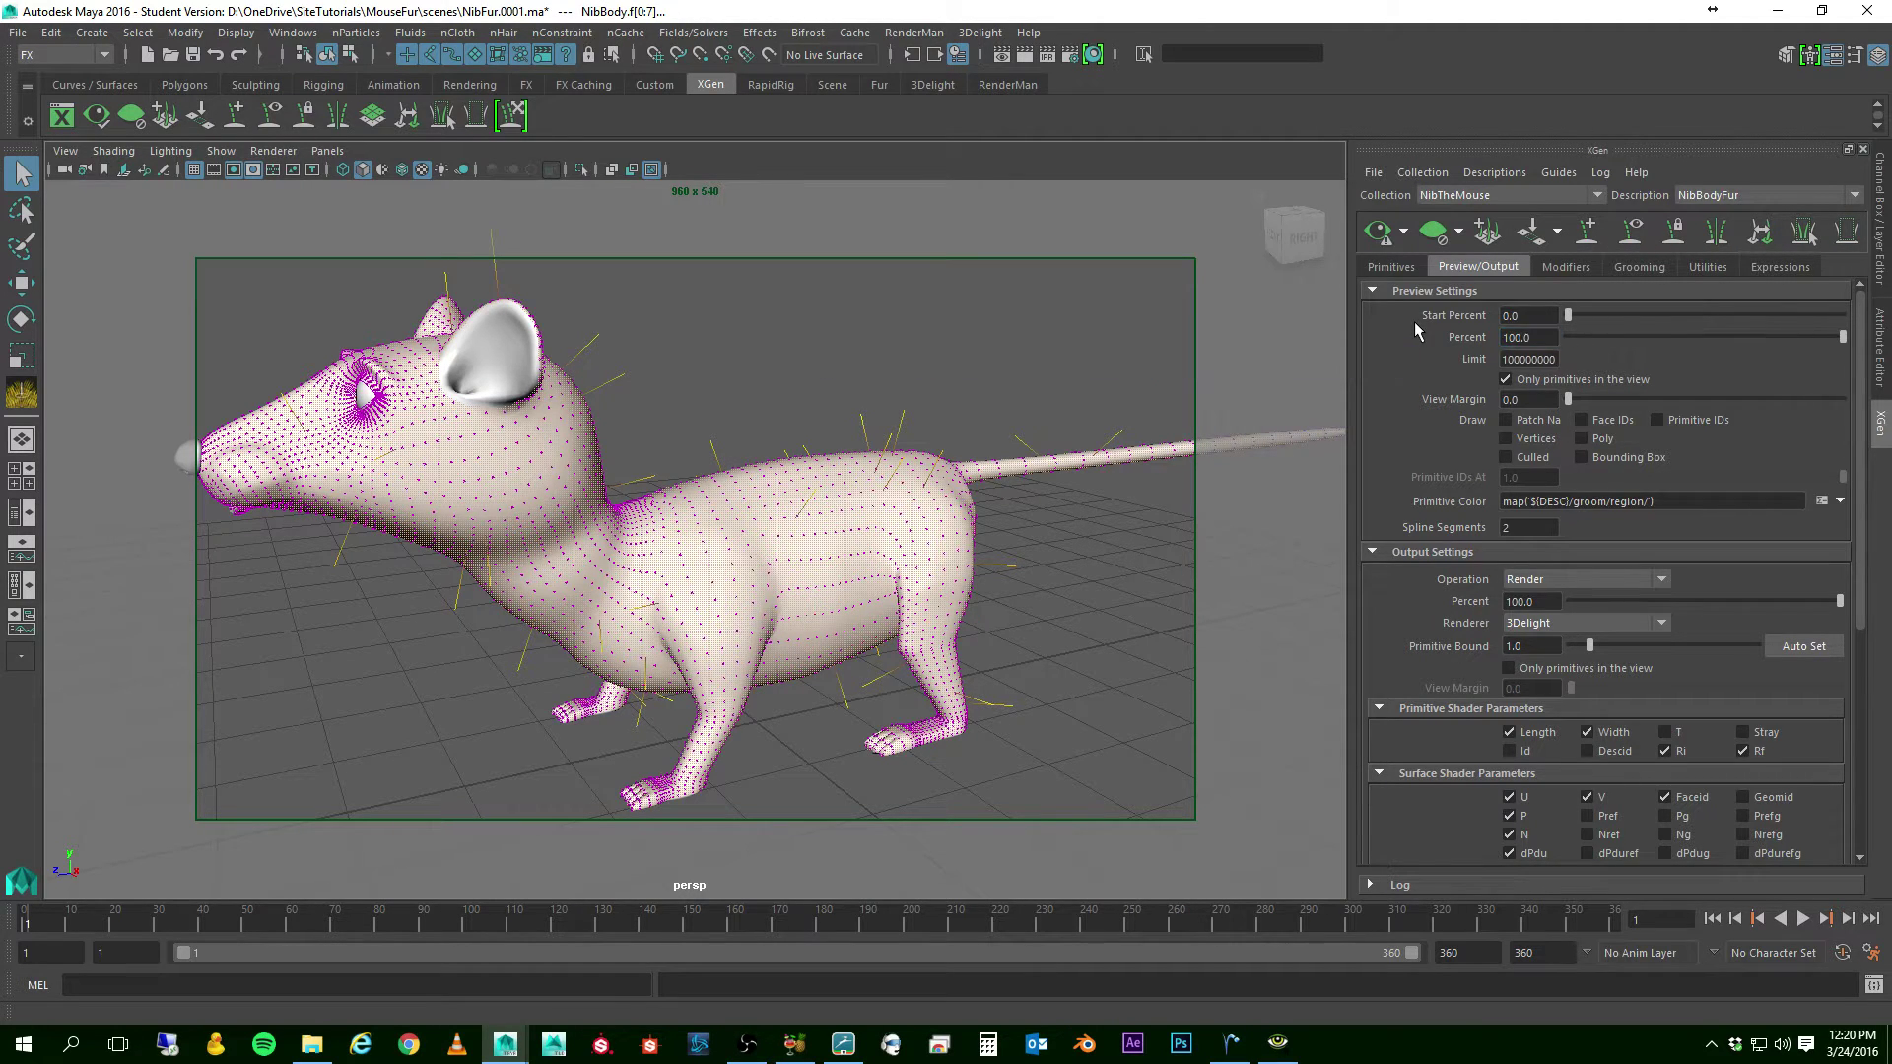
- Regenerate the full 100% fur preview on the mouse
left_click(1372, 236)
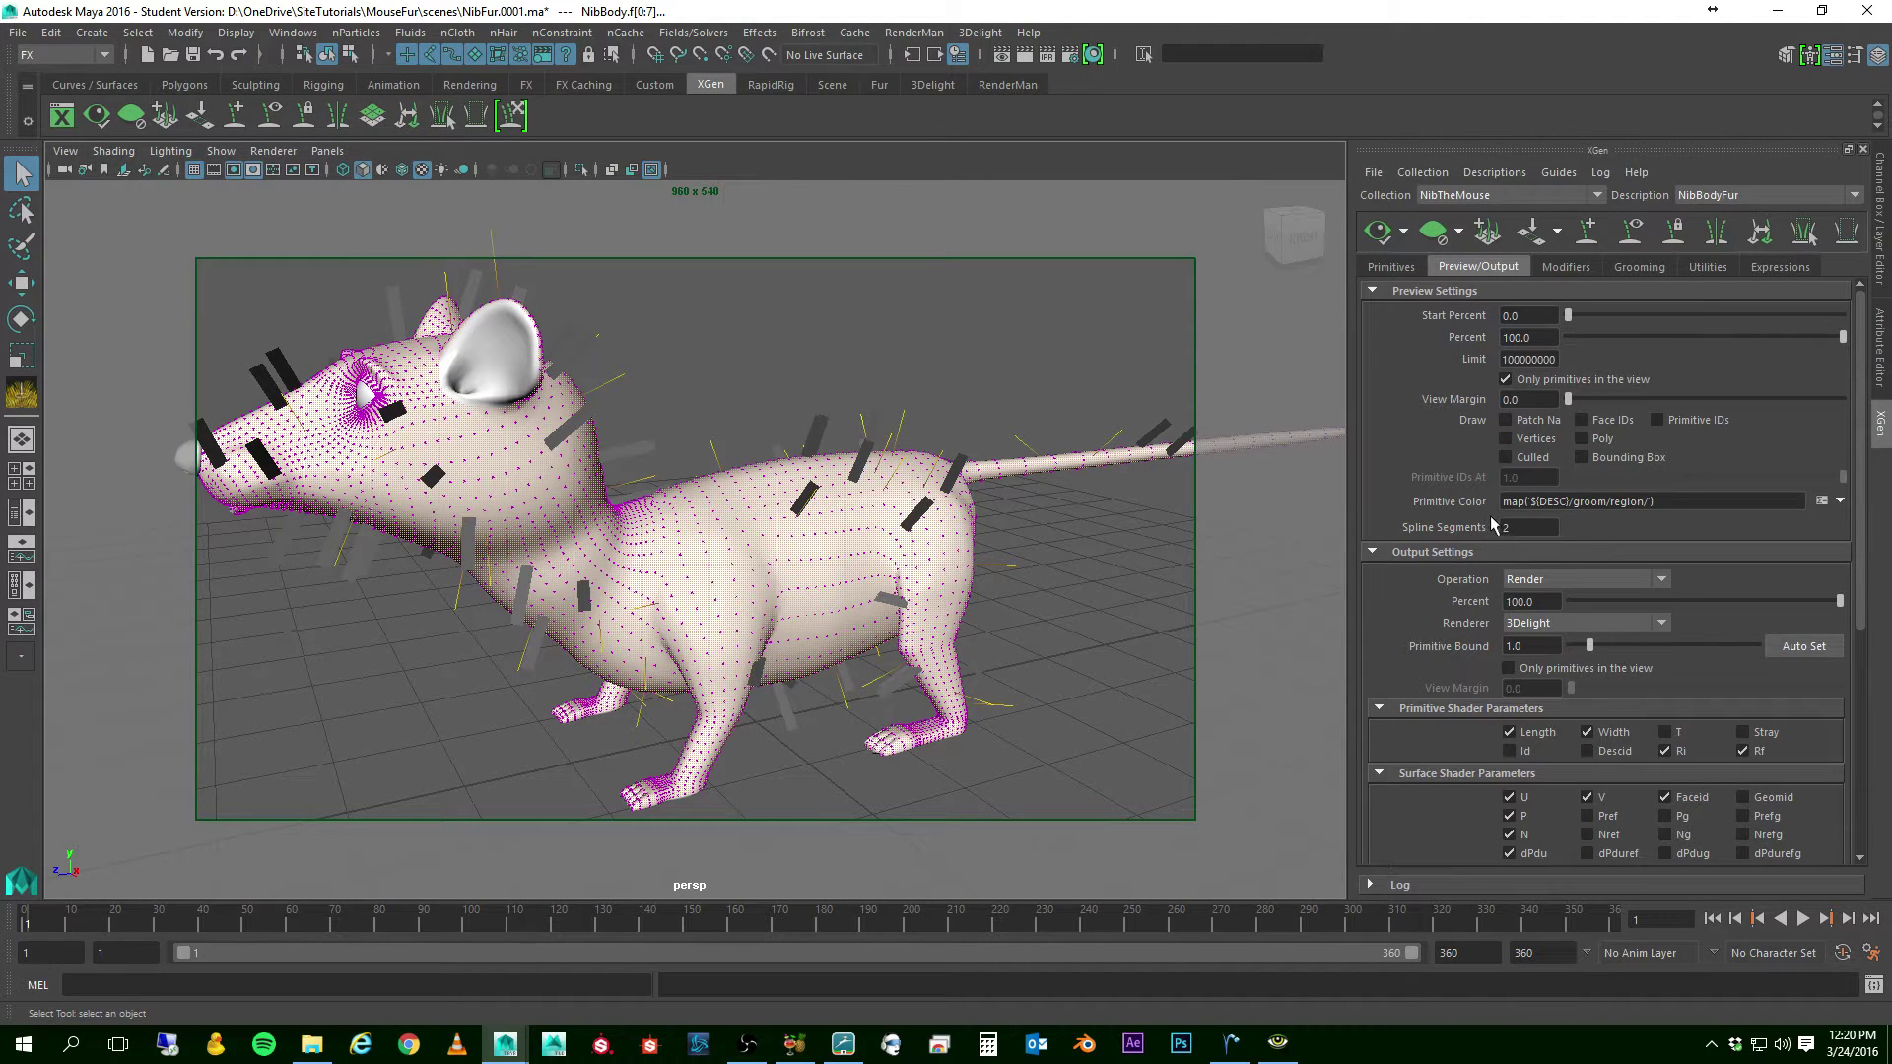
scroll(1433, 708, "down", 6)
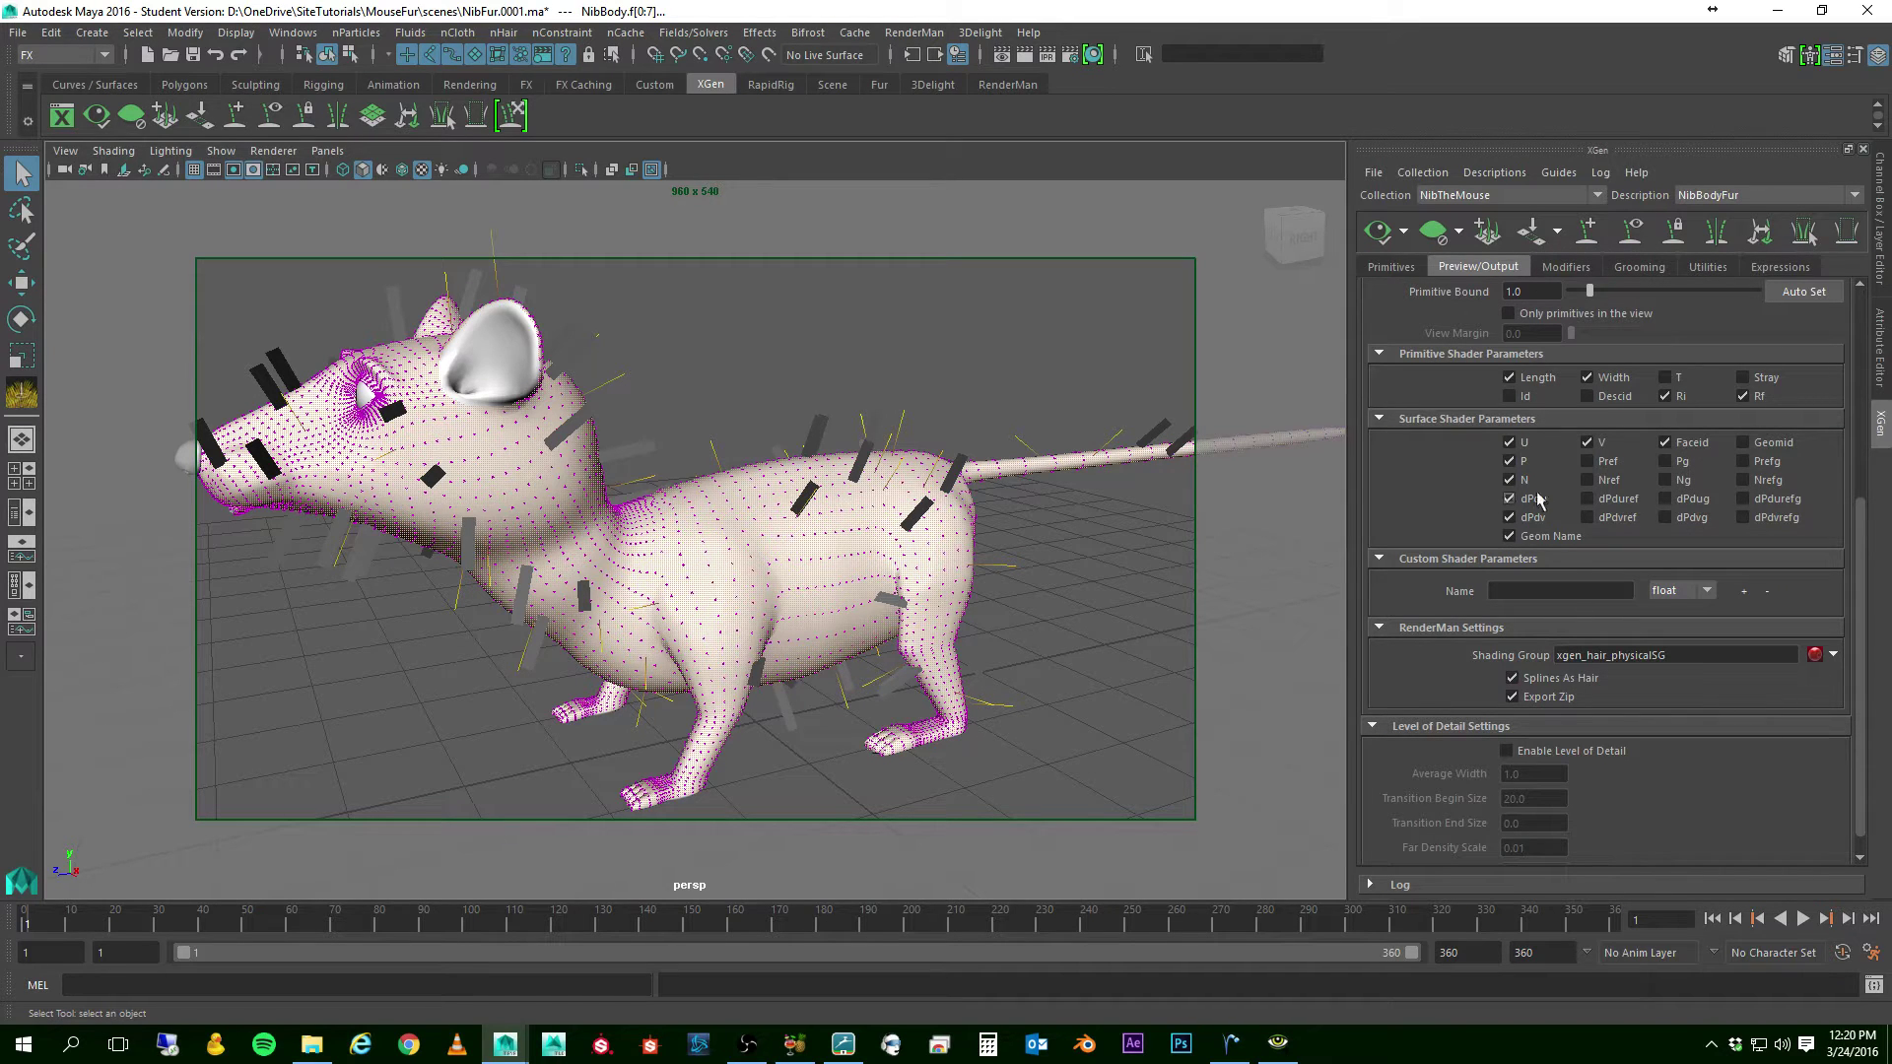
scroll(1451, 492, "up", 4)
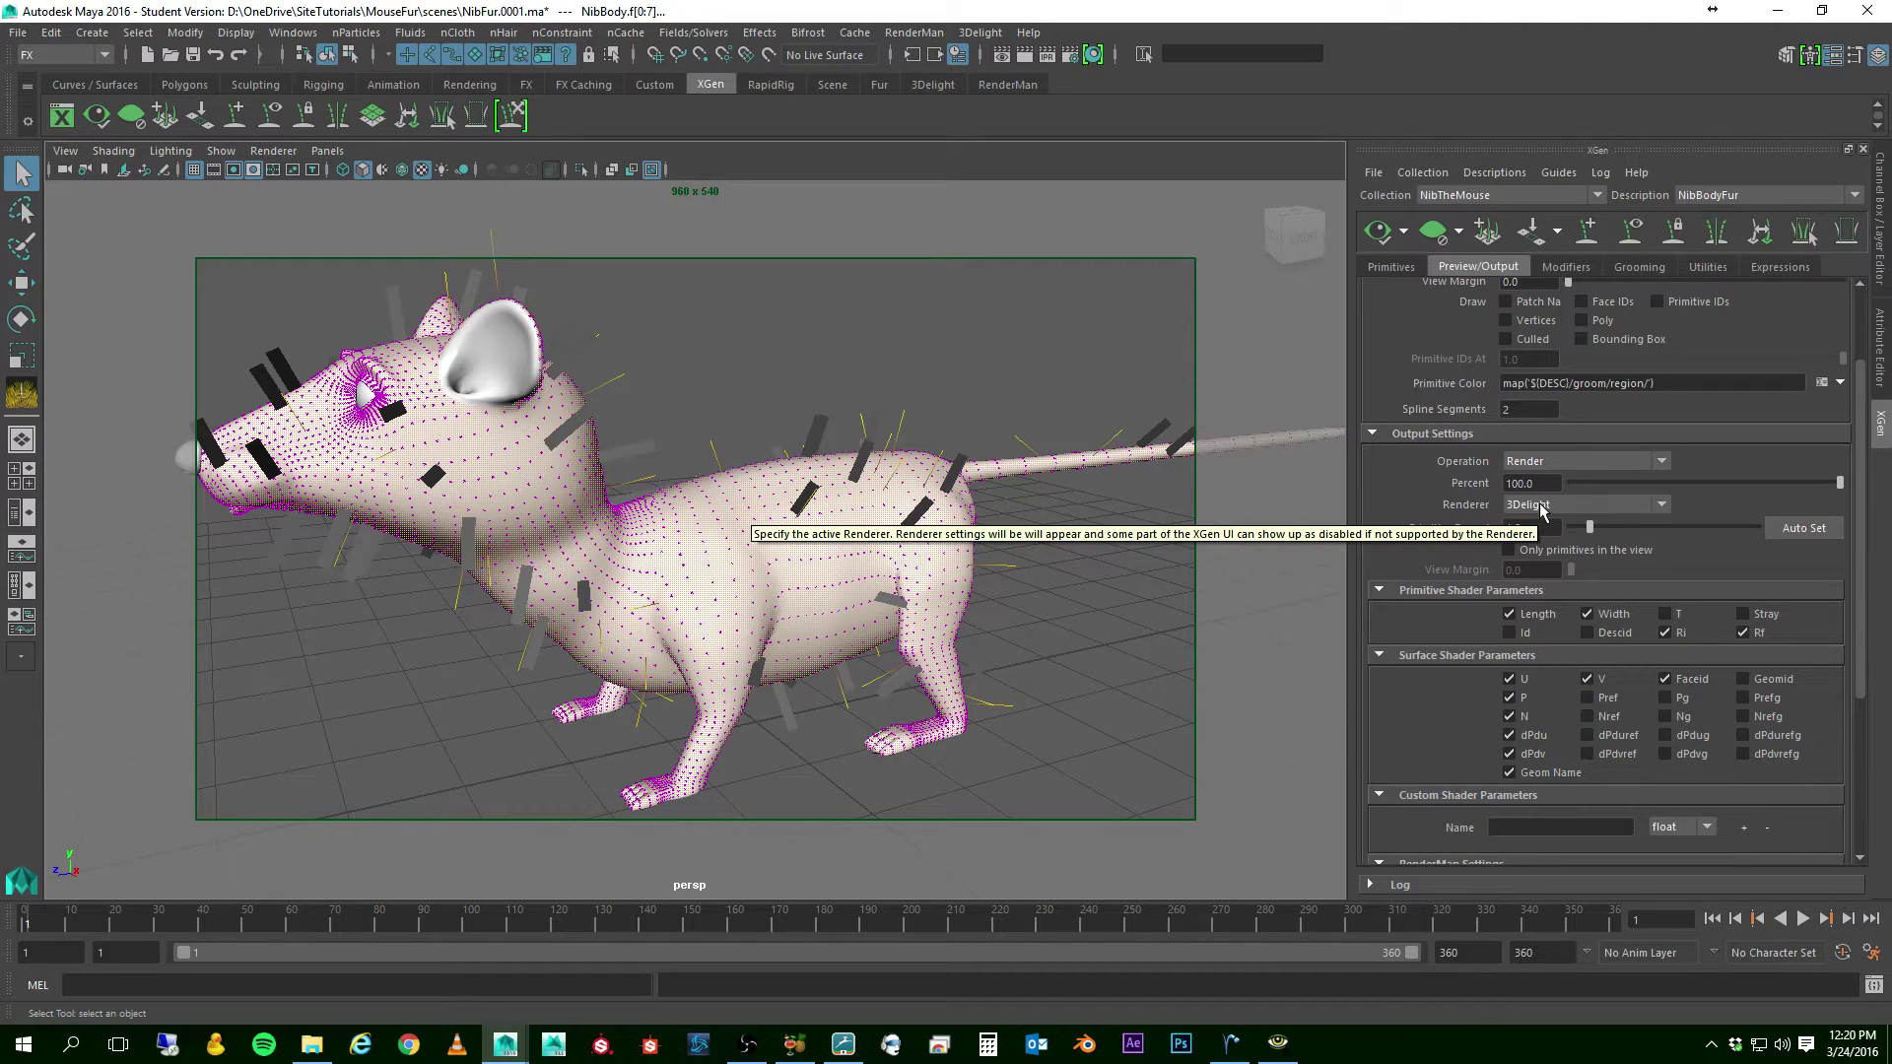
- Set the output renderer to RenderMan and view the Modifiers page
left_click(1661, 506)
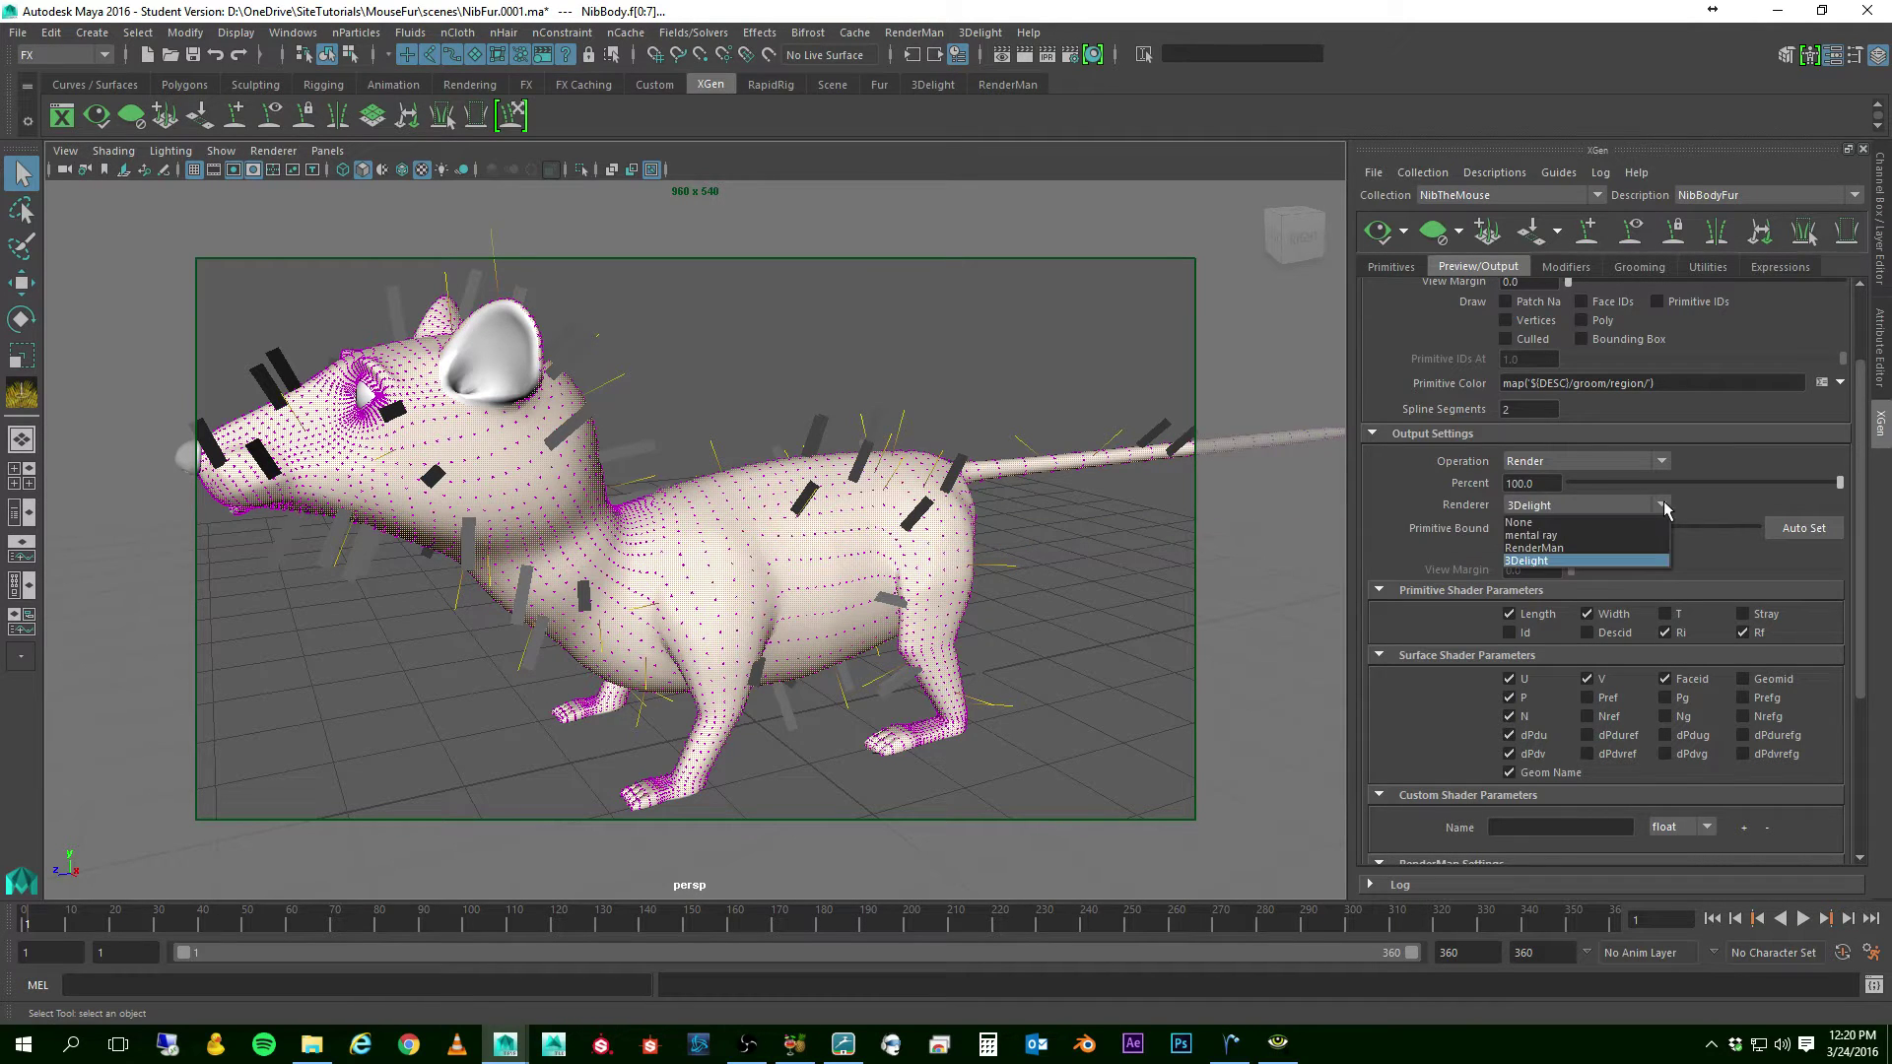
left_click(1552, 548)
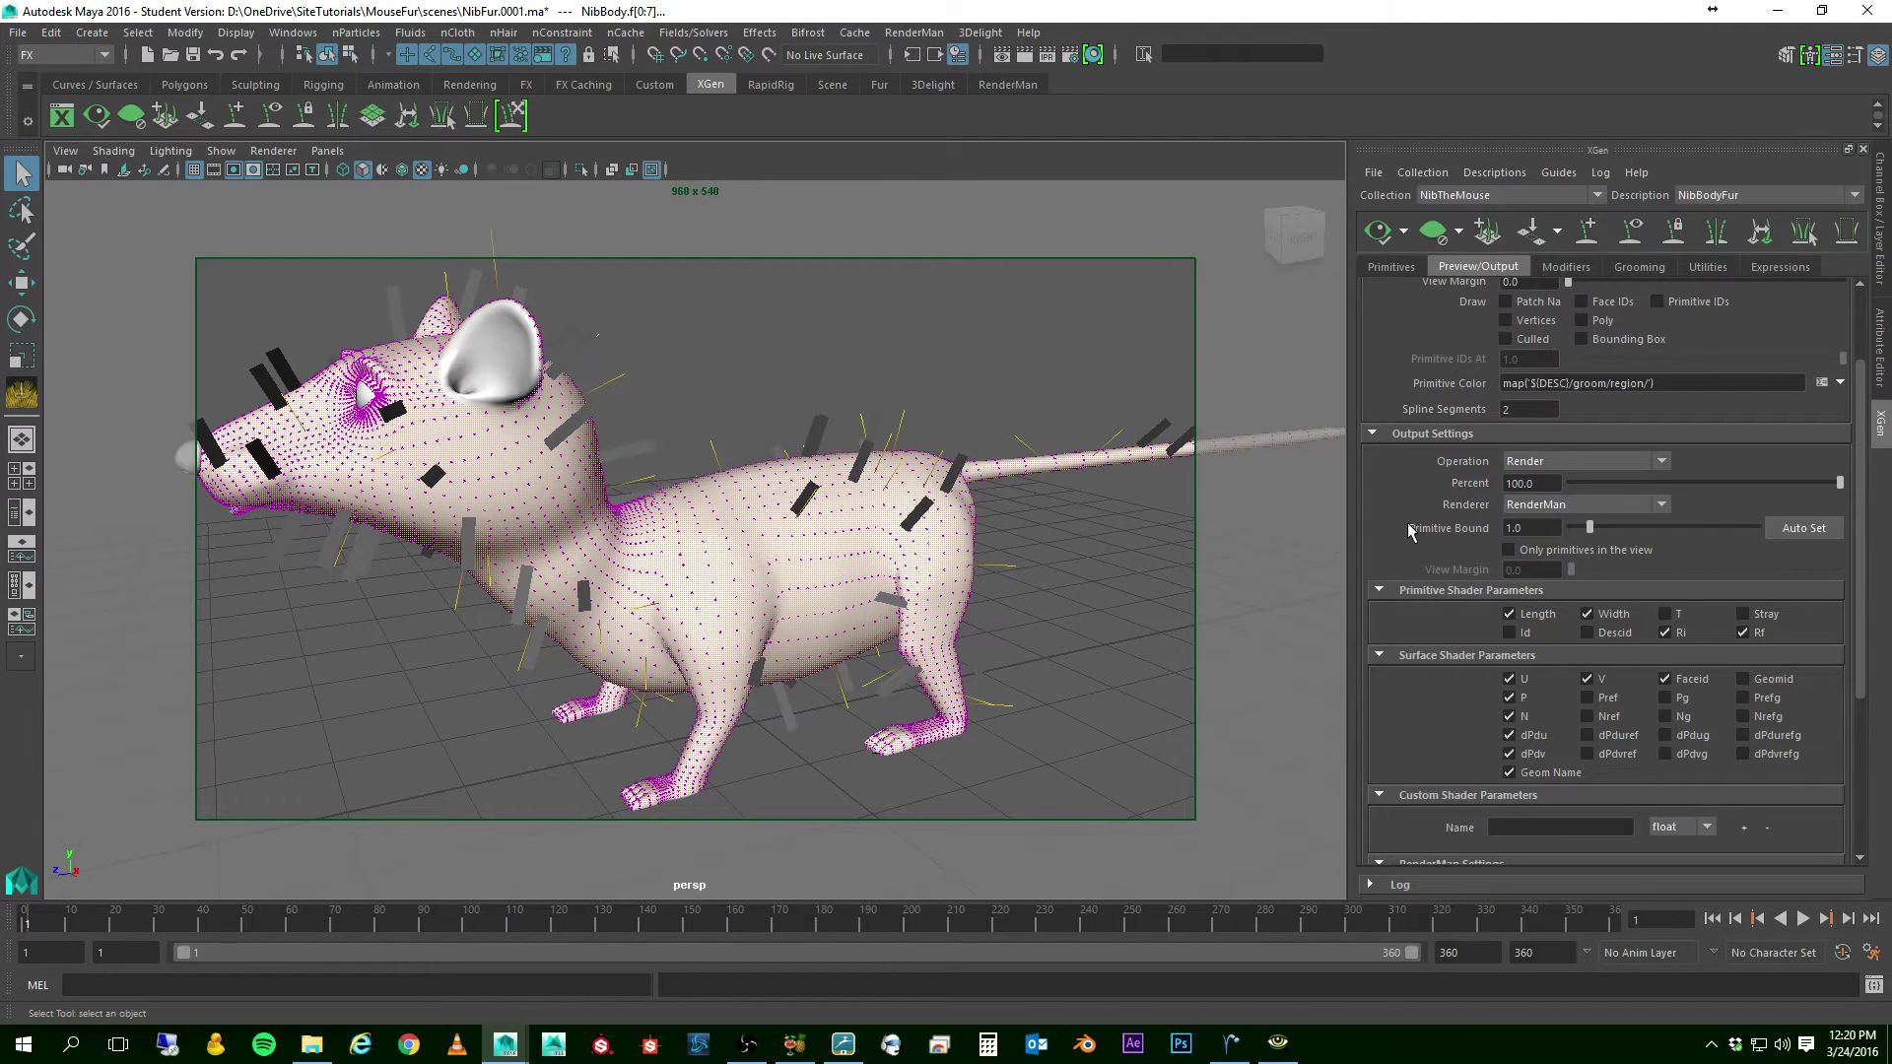
scroll(1442, 613, "down", 3)
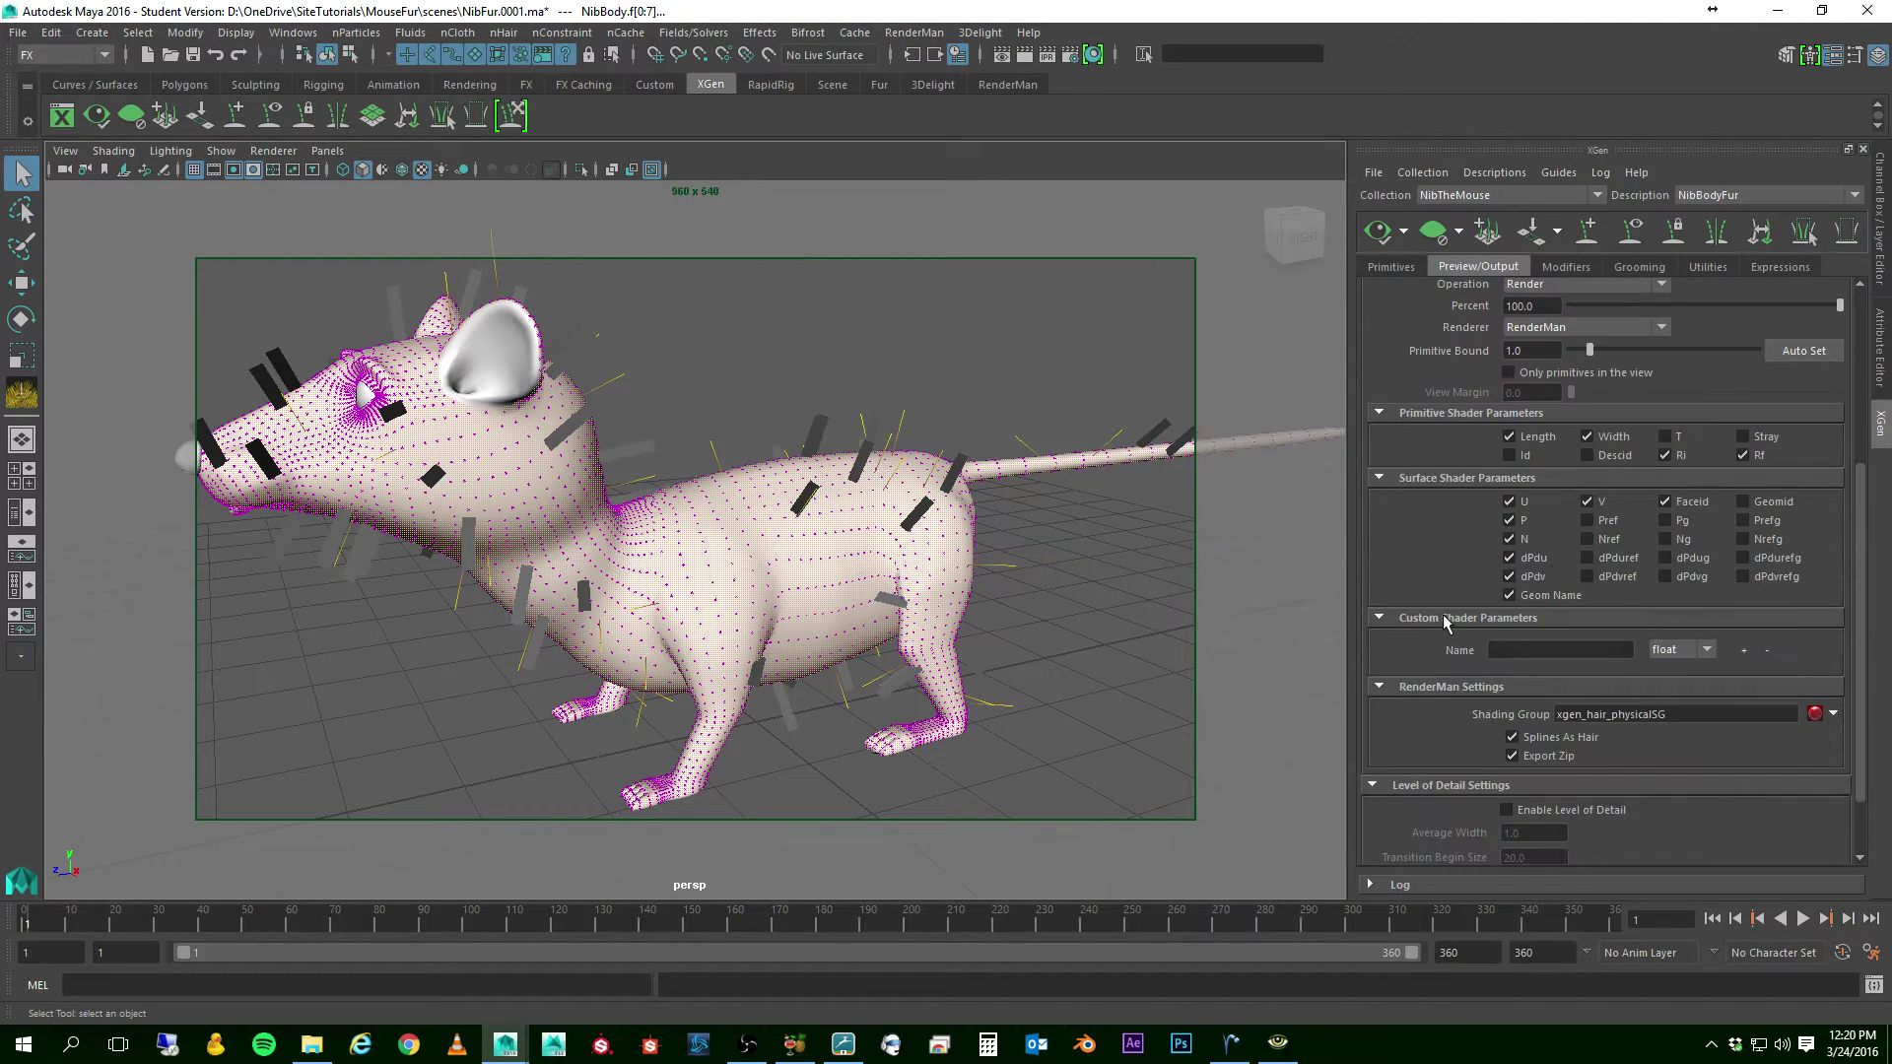
scroll(1443, 619, "down", 2)
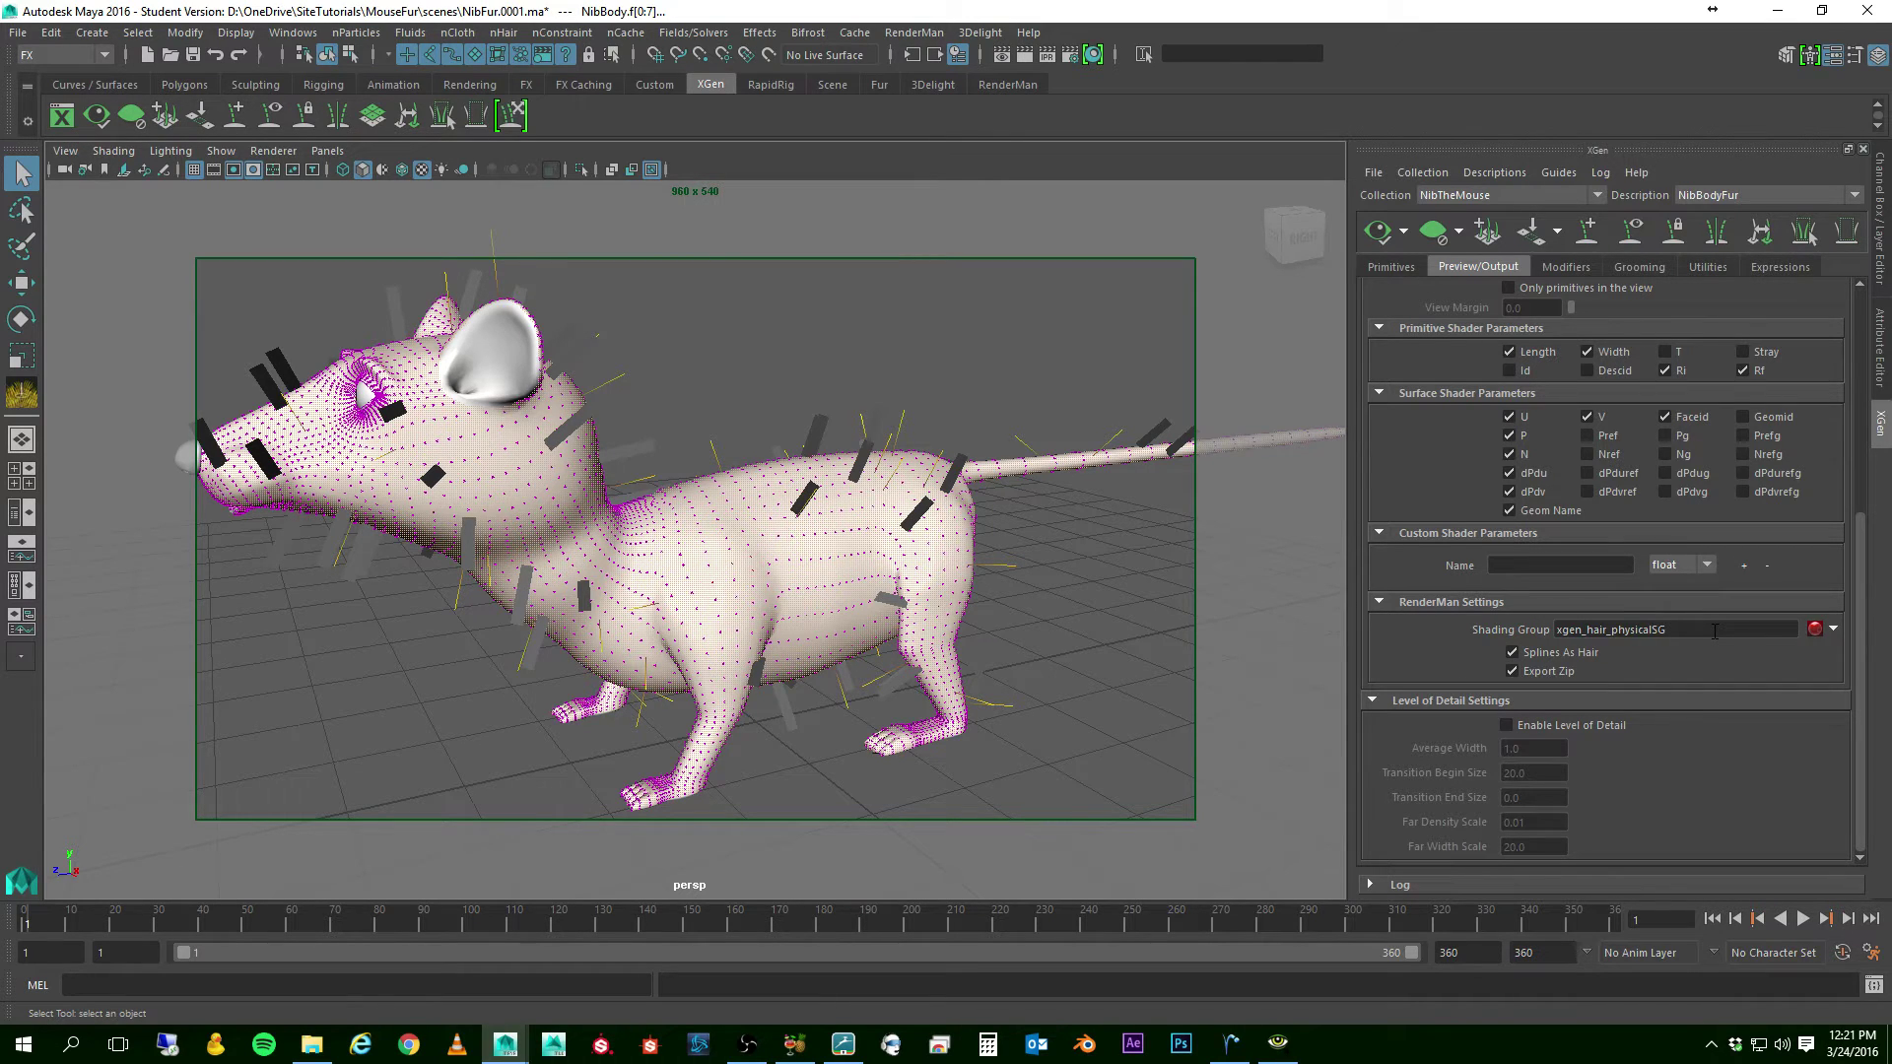
left_click(1585, 268)
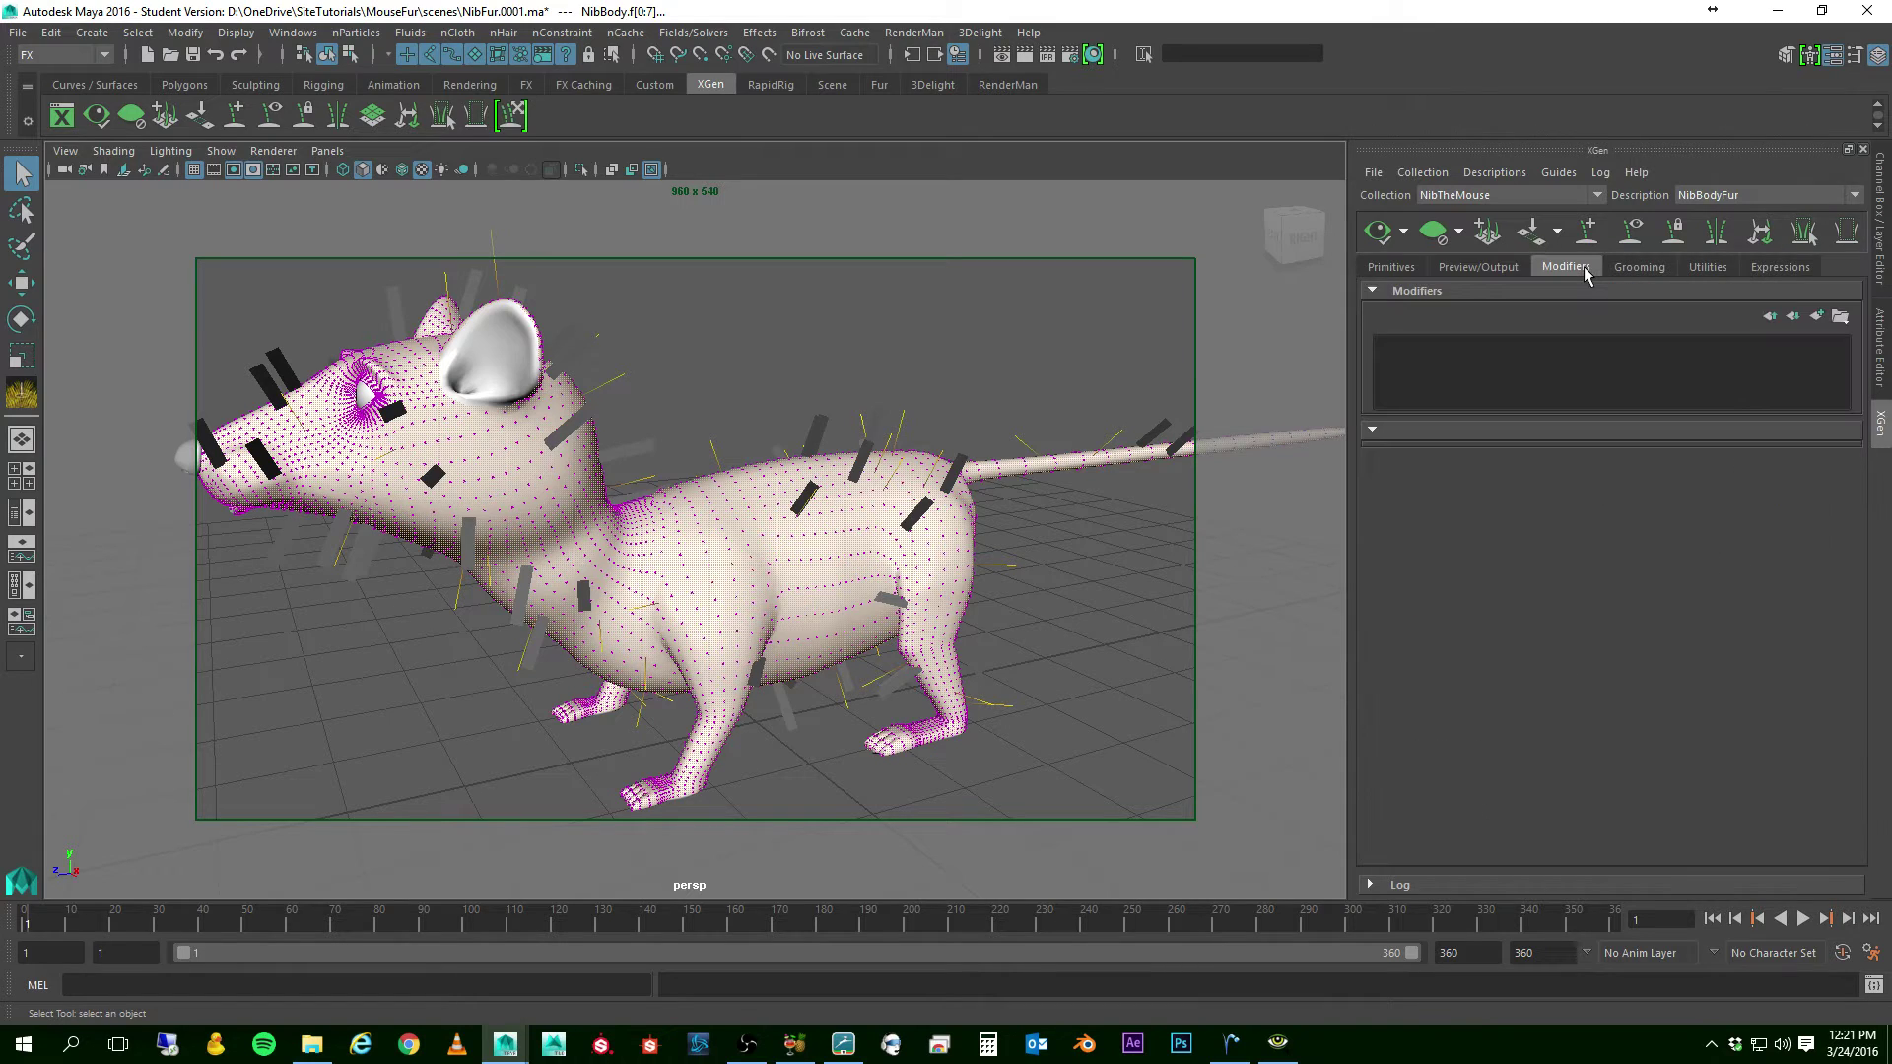
- On the Grooming page, toggle Update Preview Automatically
left_click(1641, 268)
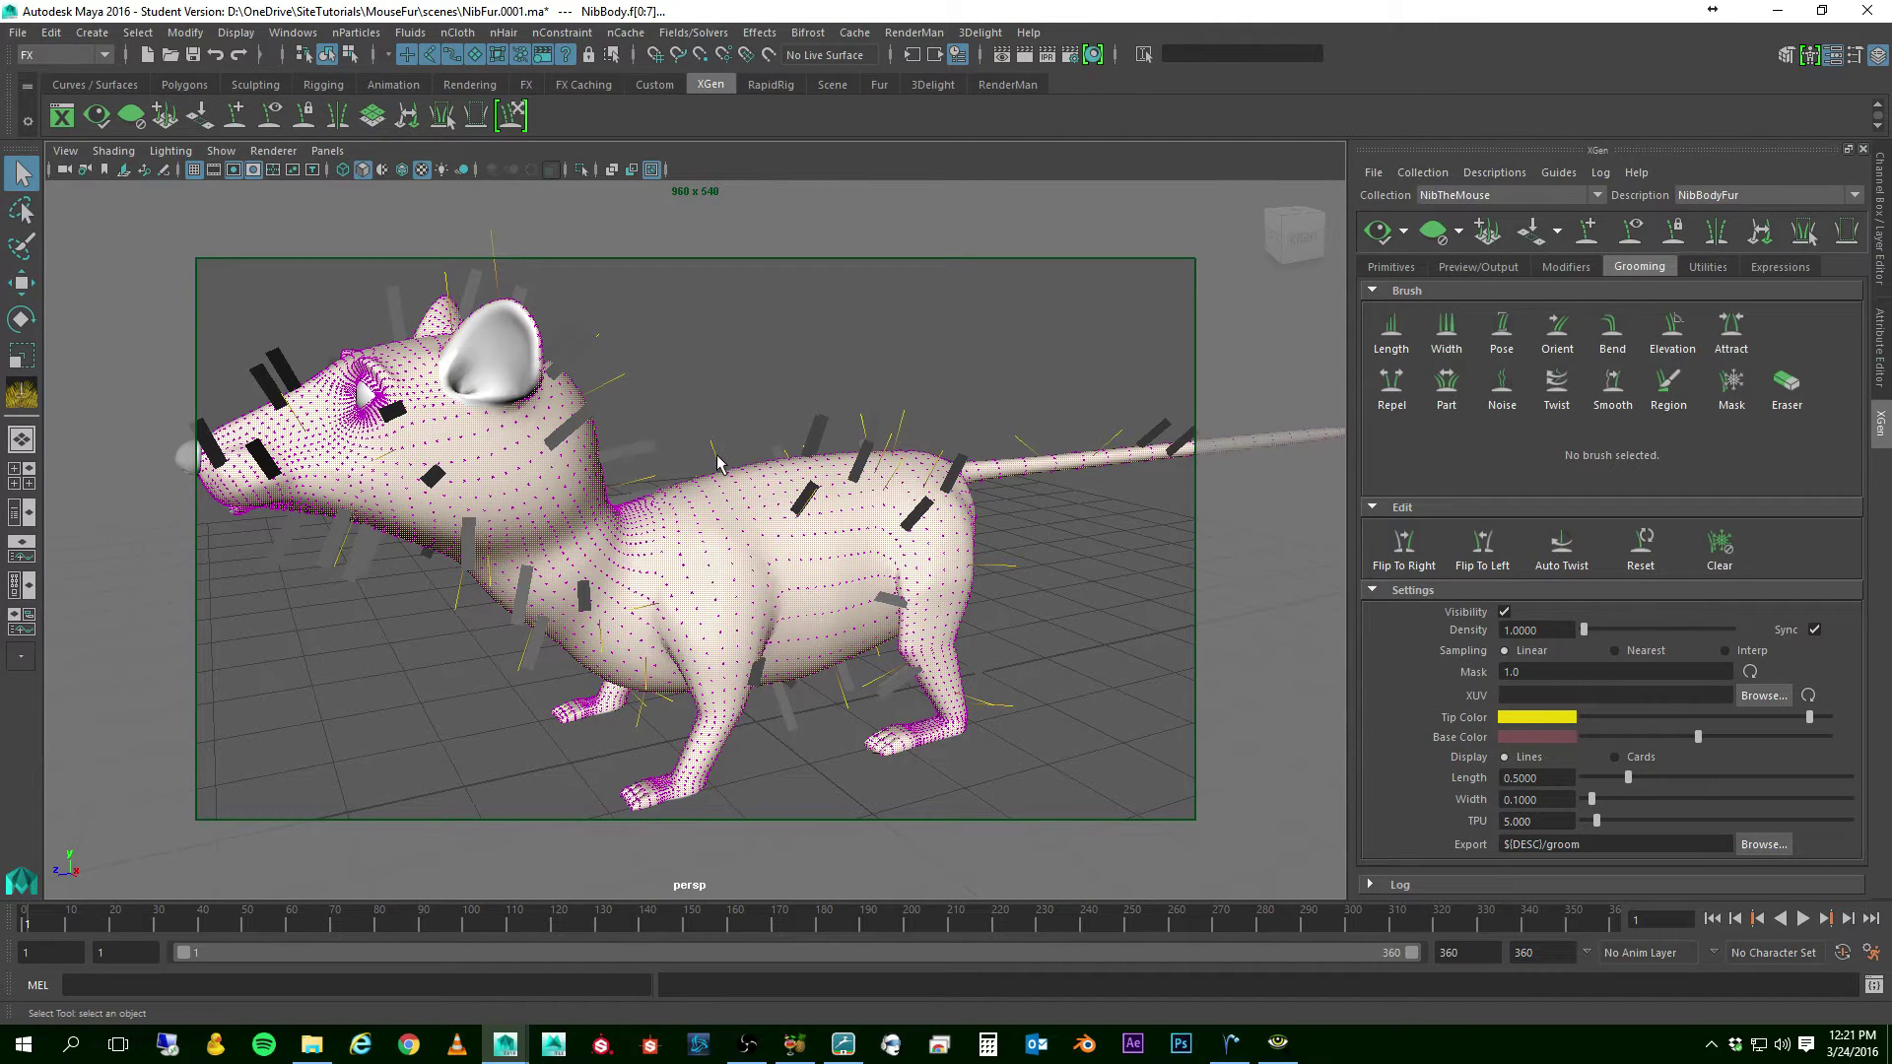
left_click(1403, 233)
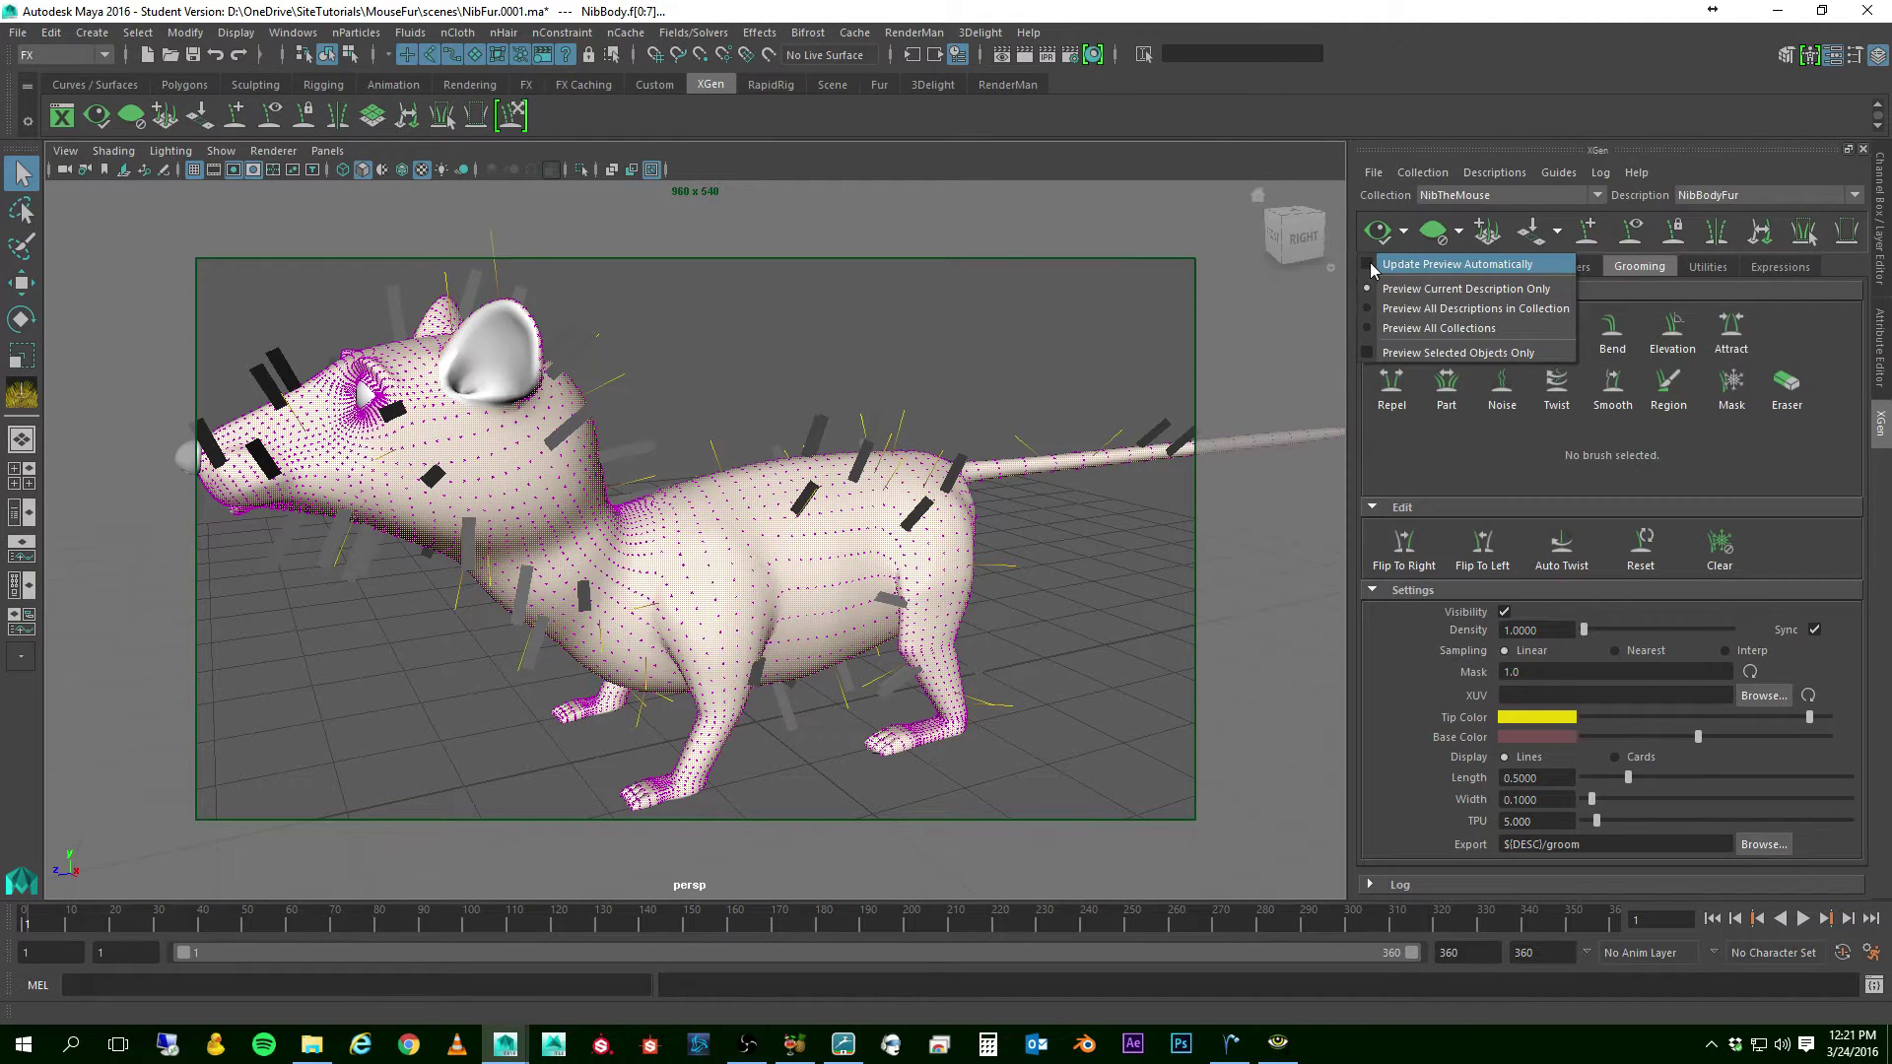
left_click(1372, 266)
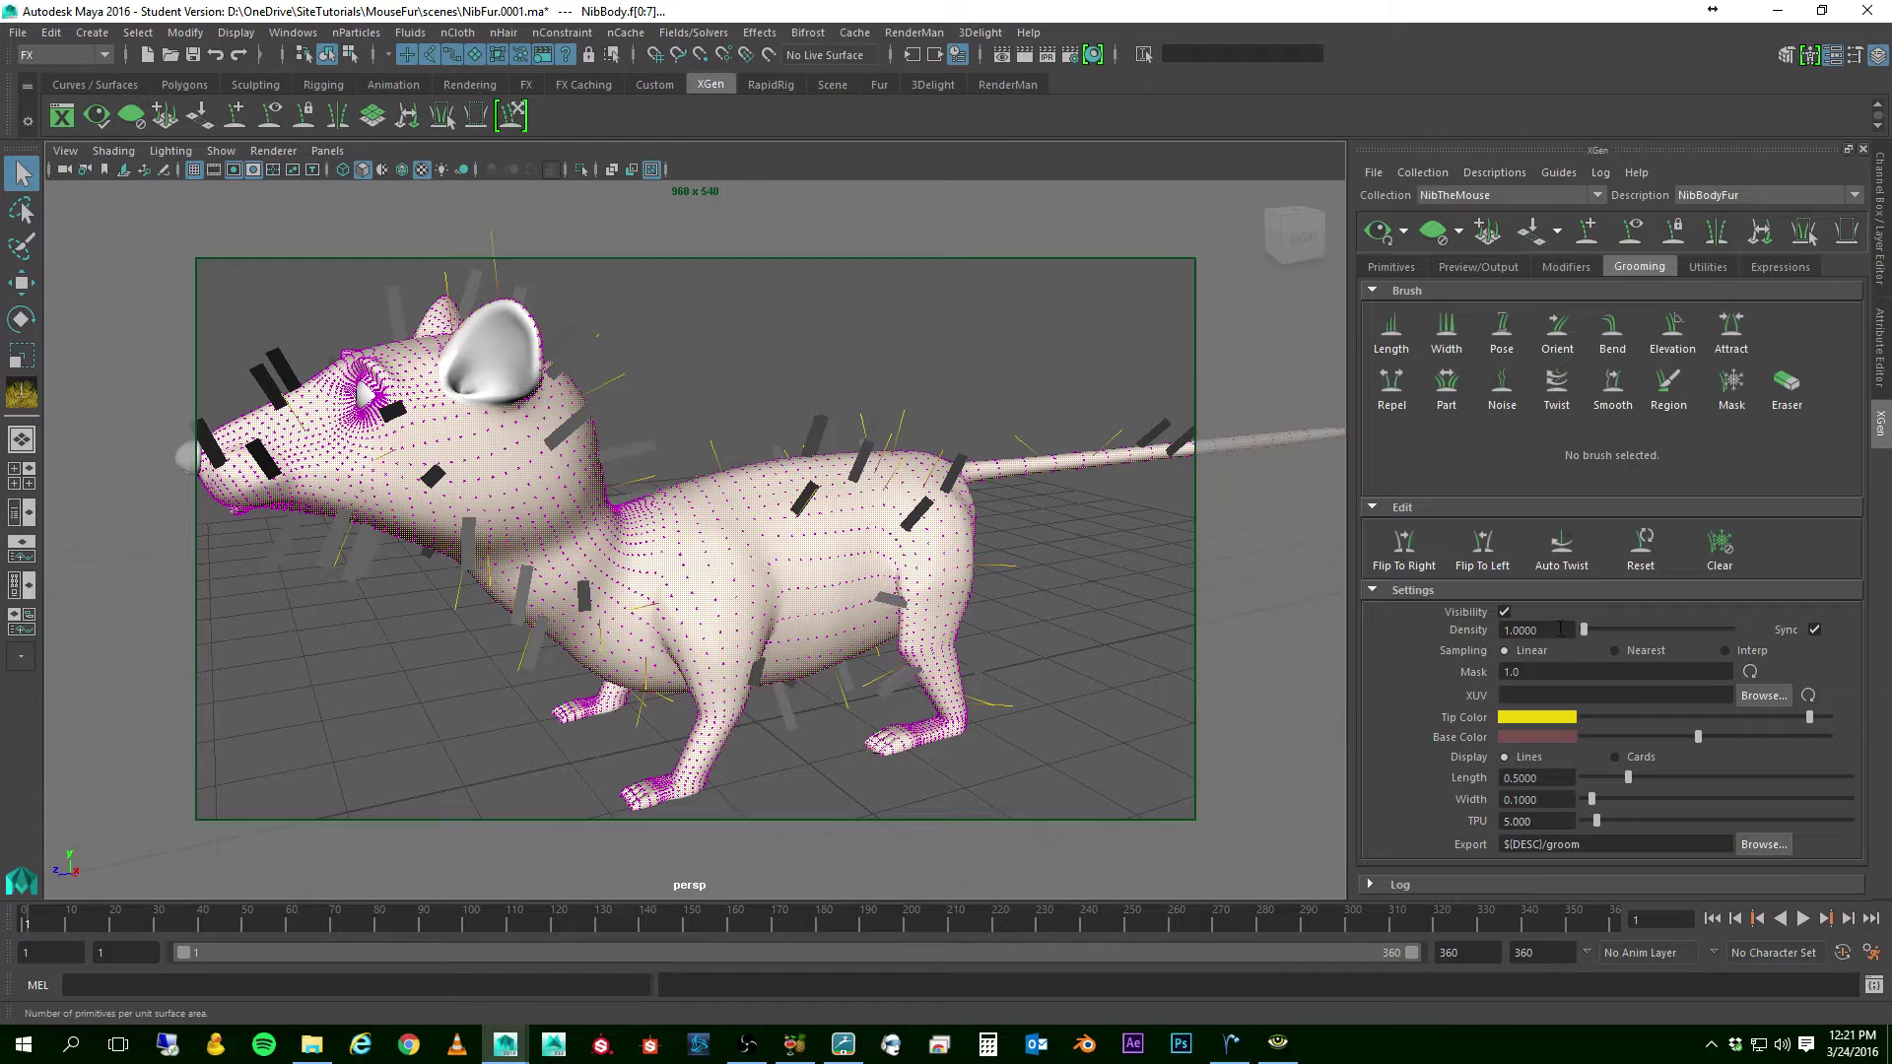
- Set the groom Length to 0.1, then to 0.125
left_click(1553, 779)
type("0.1")
key("Return")
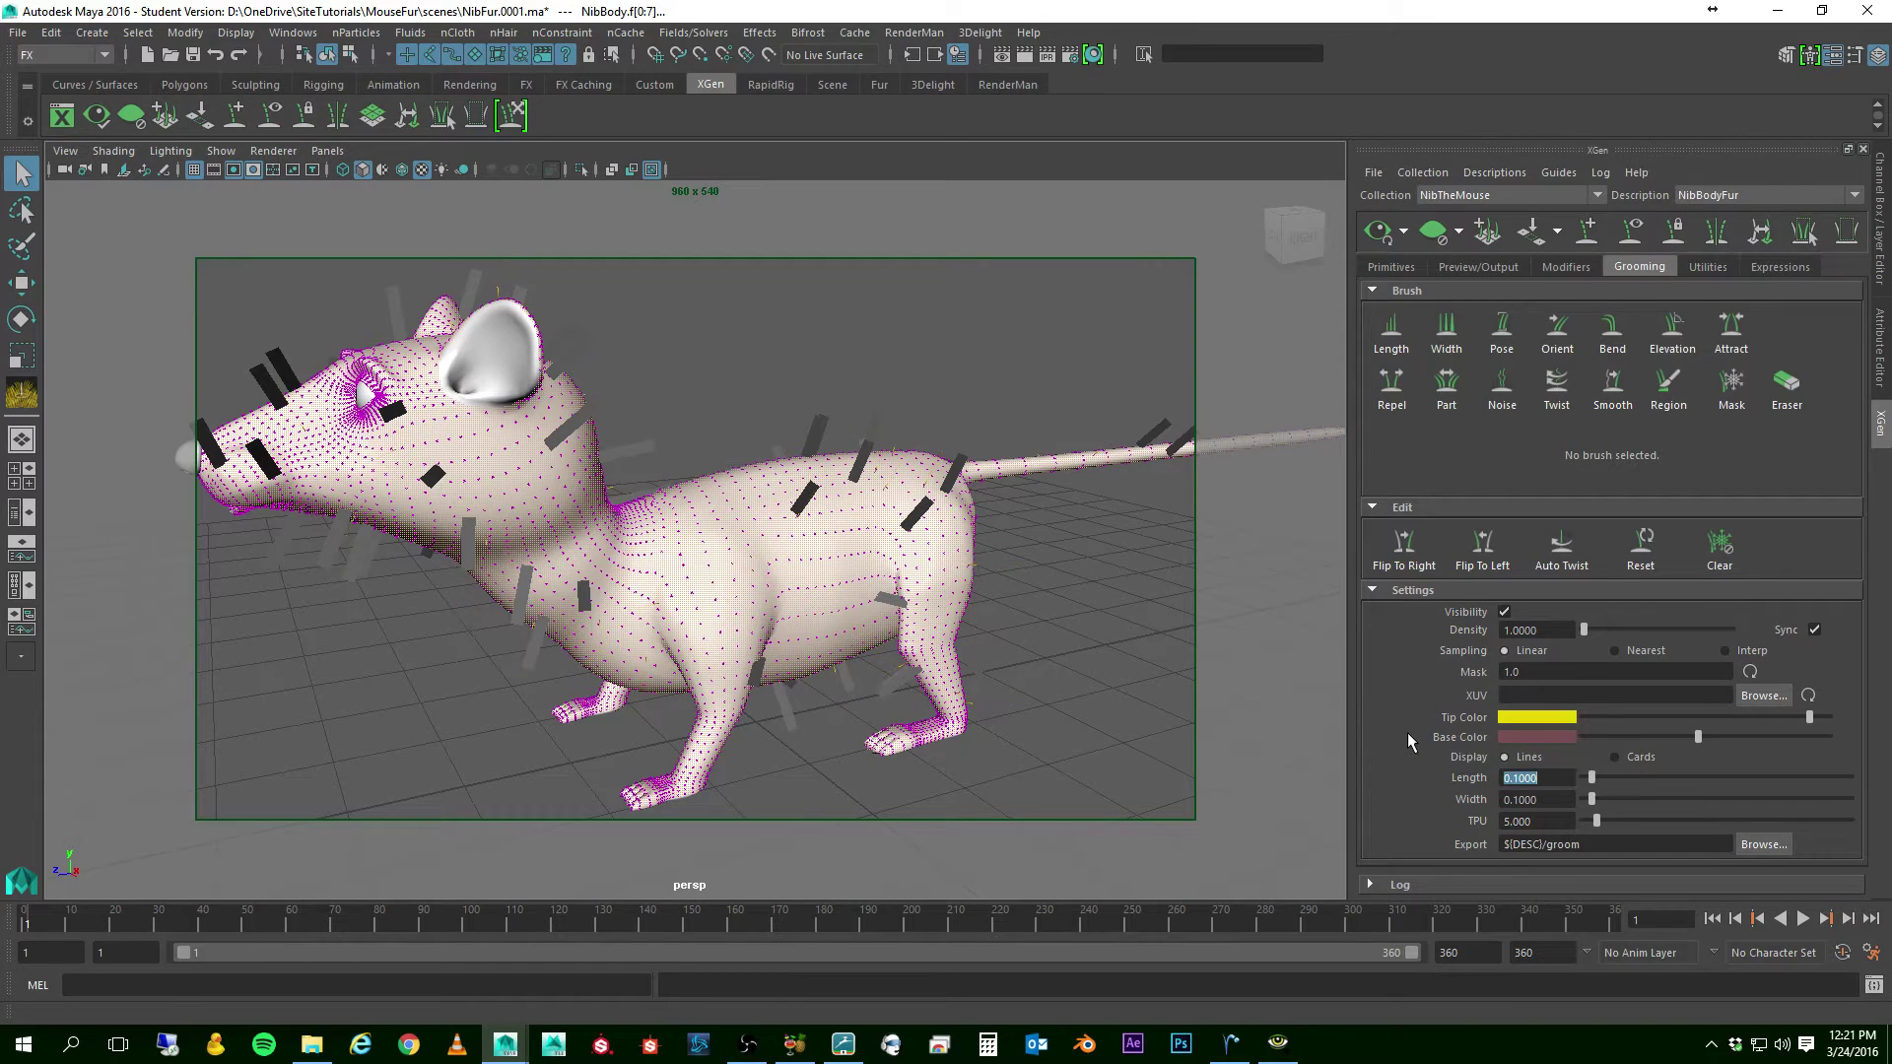
scroll(548, 538, "up", 5)
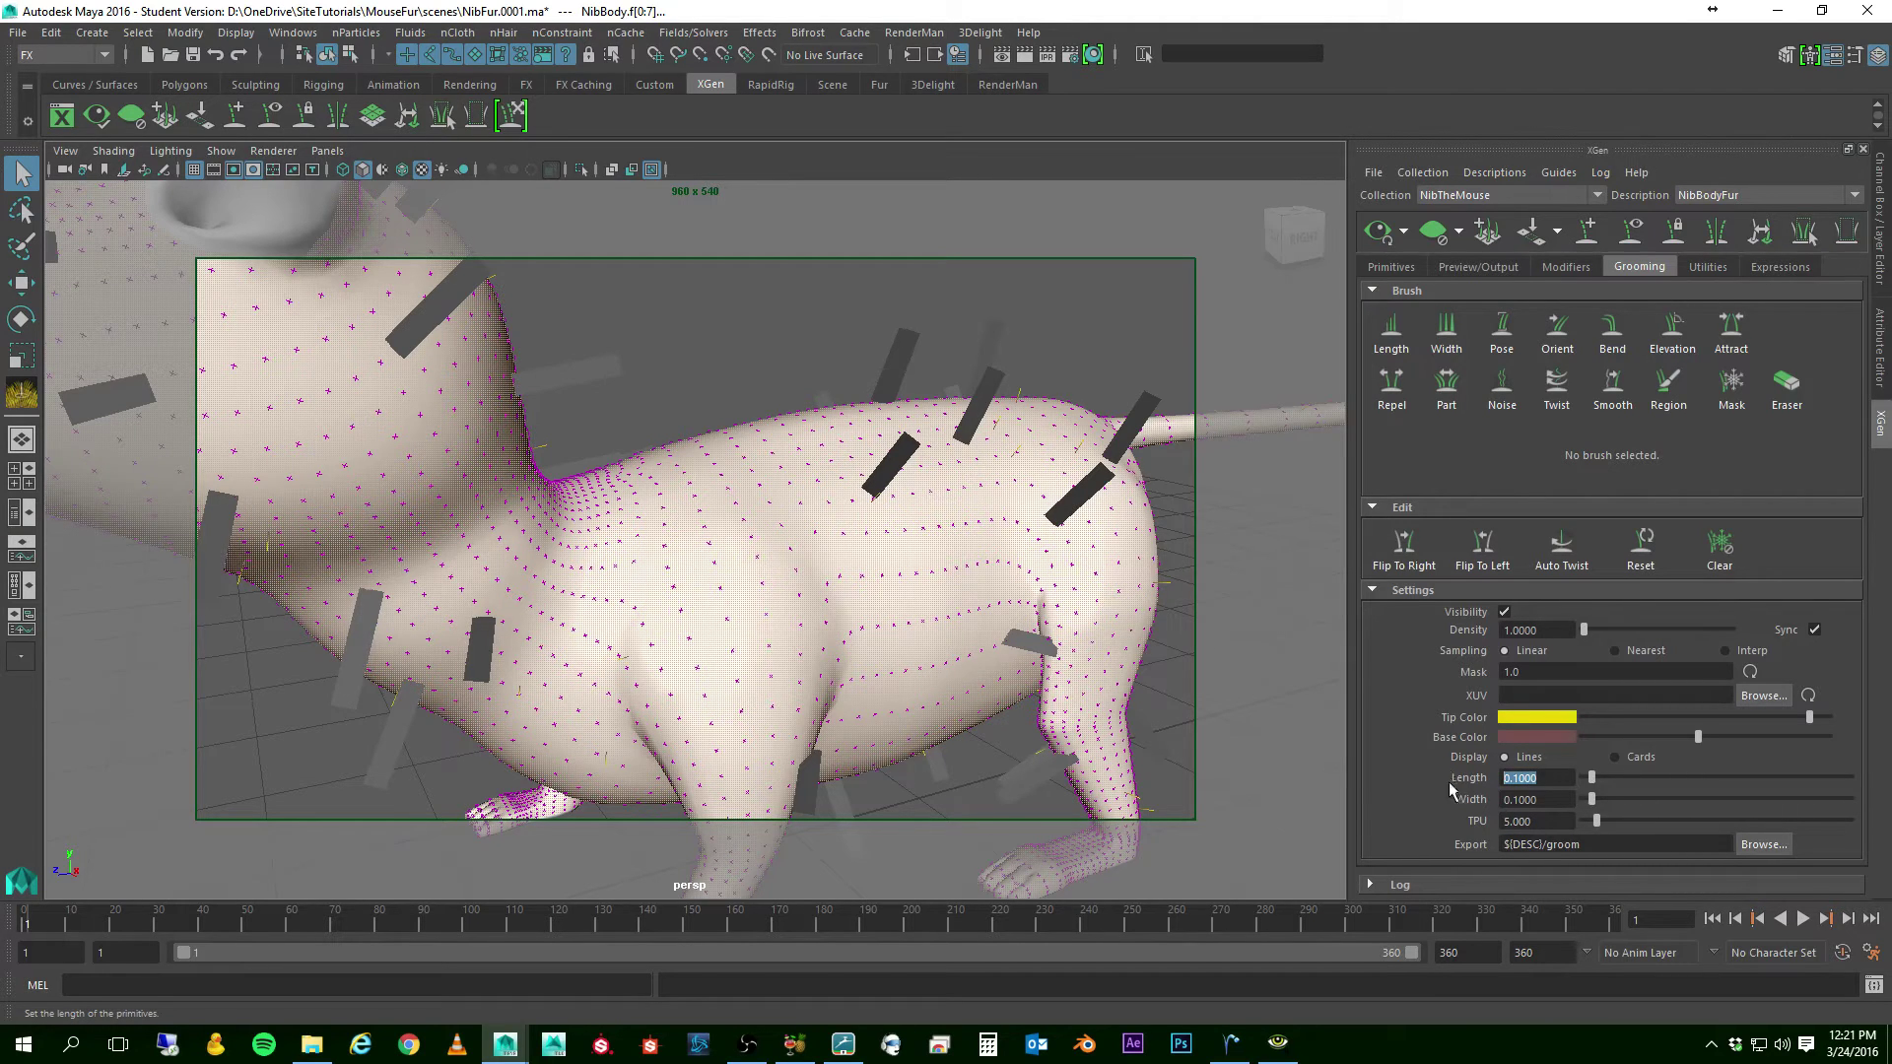
type(".")
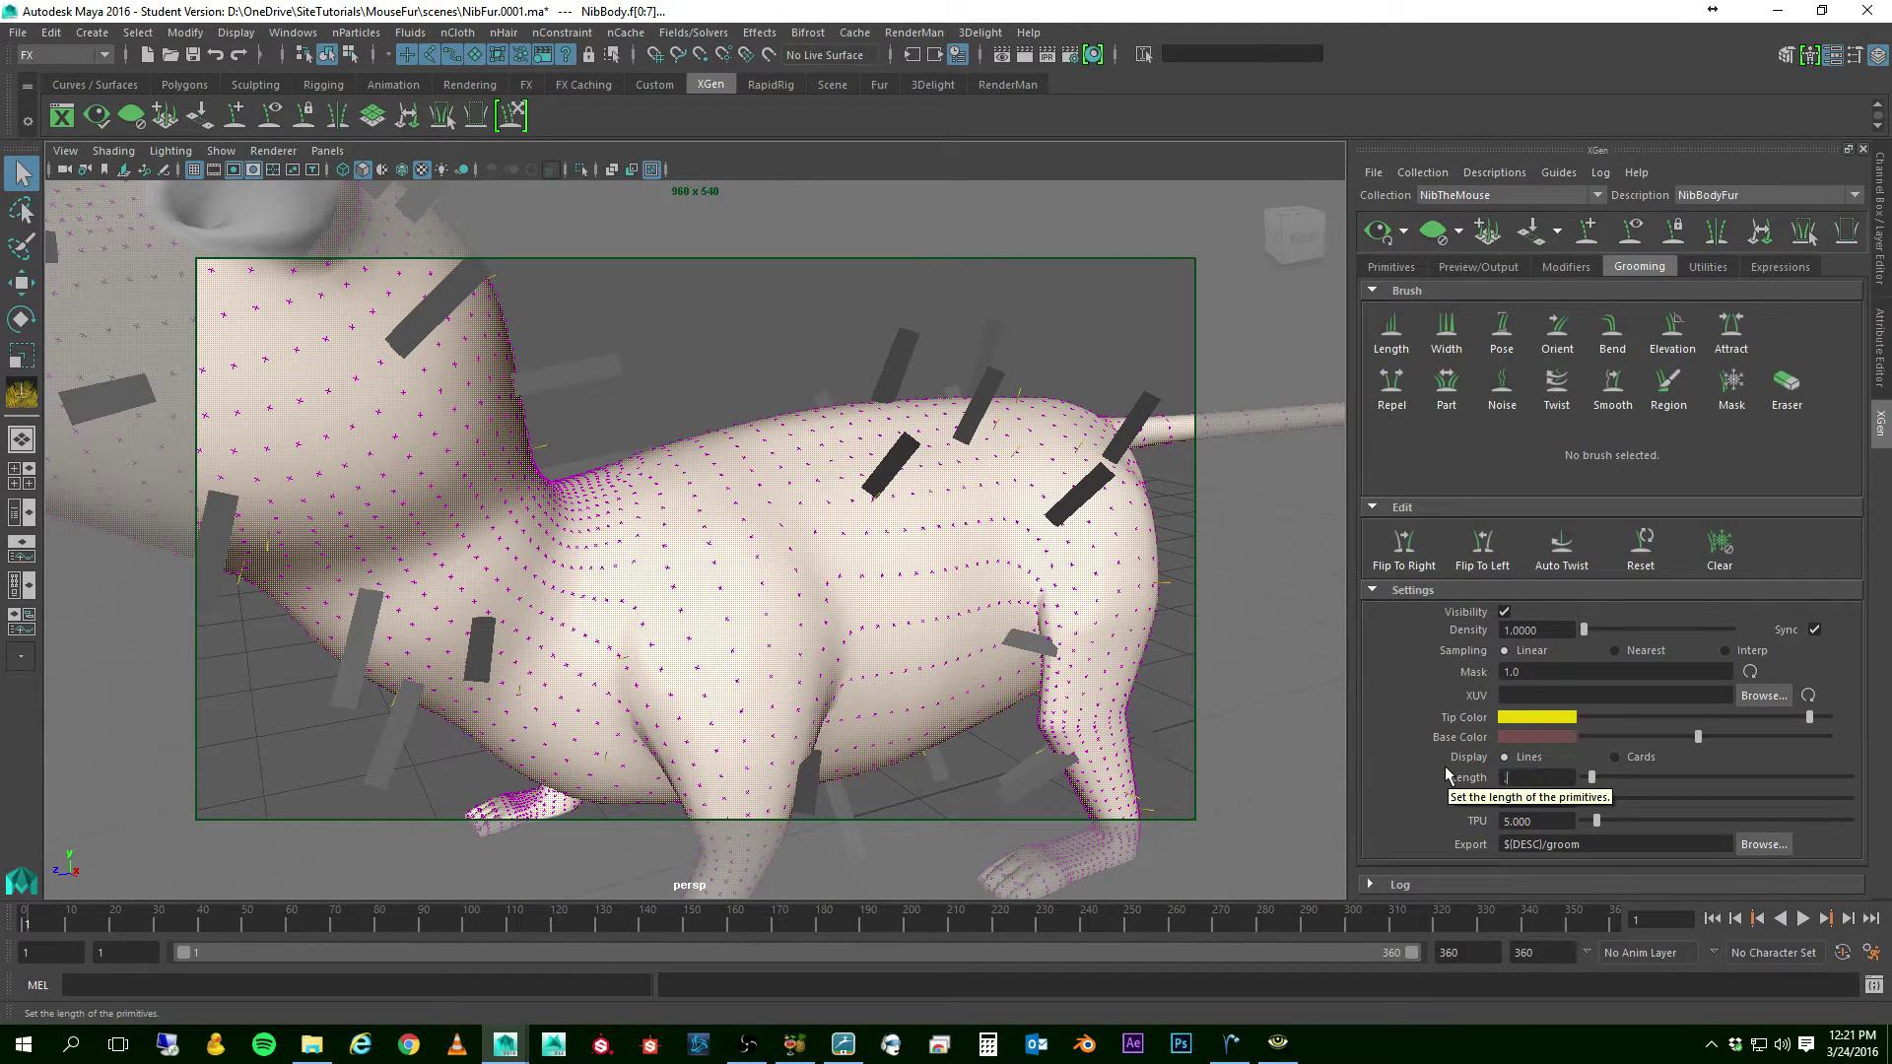
type("125")
key("Return")
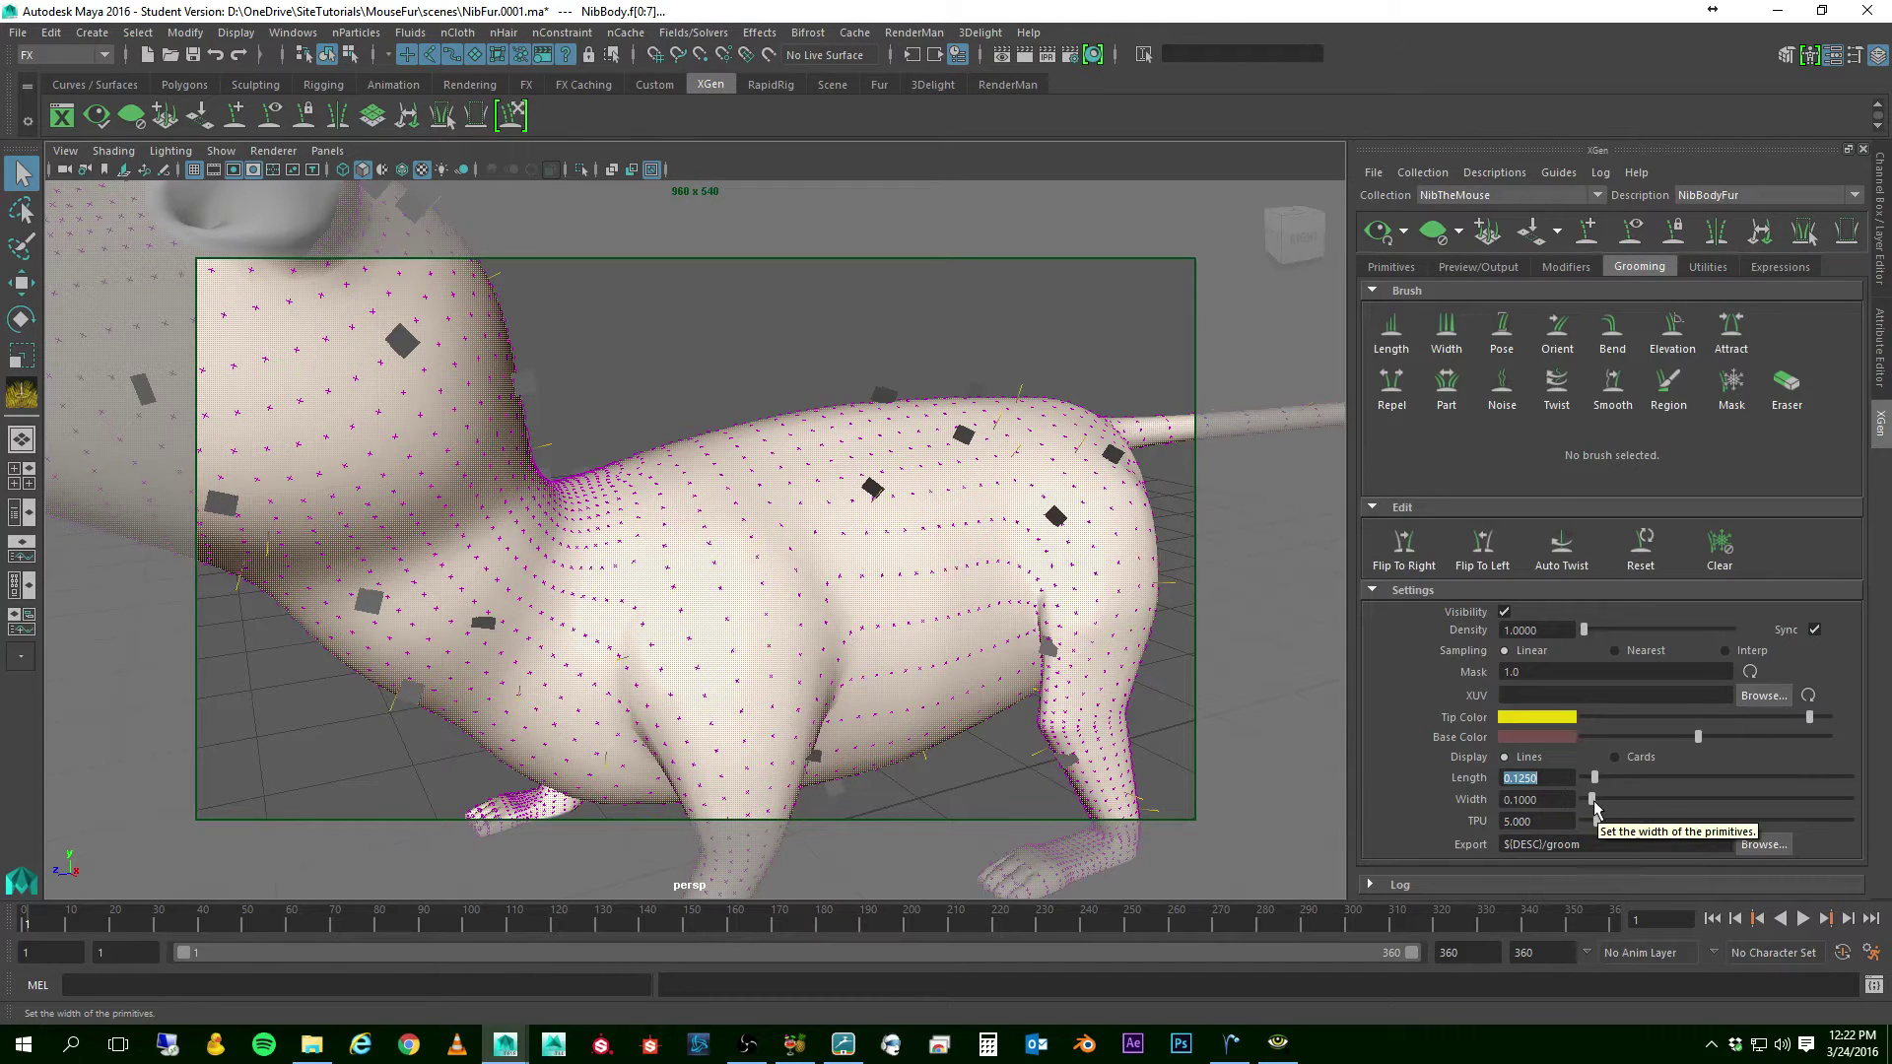
- Set the groom Width to 0.01 and refresh the fur preview
left_click_drag(1593, 800, 1587, 808)
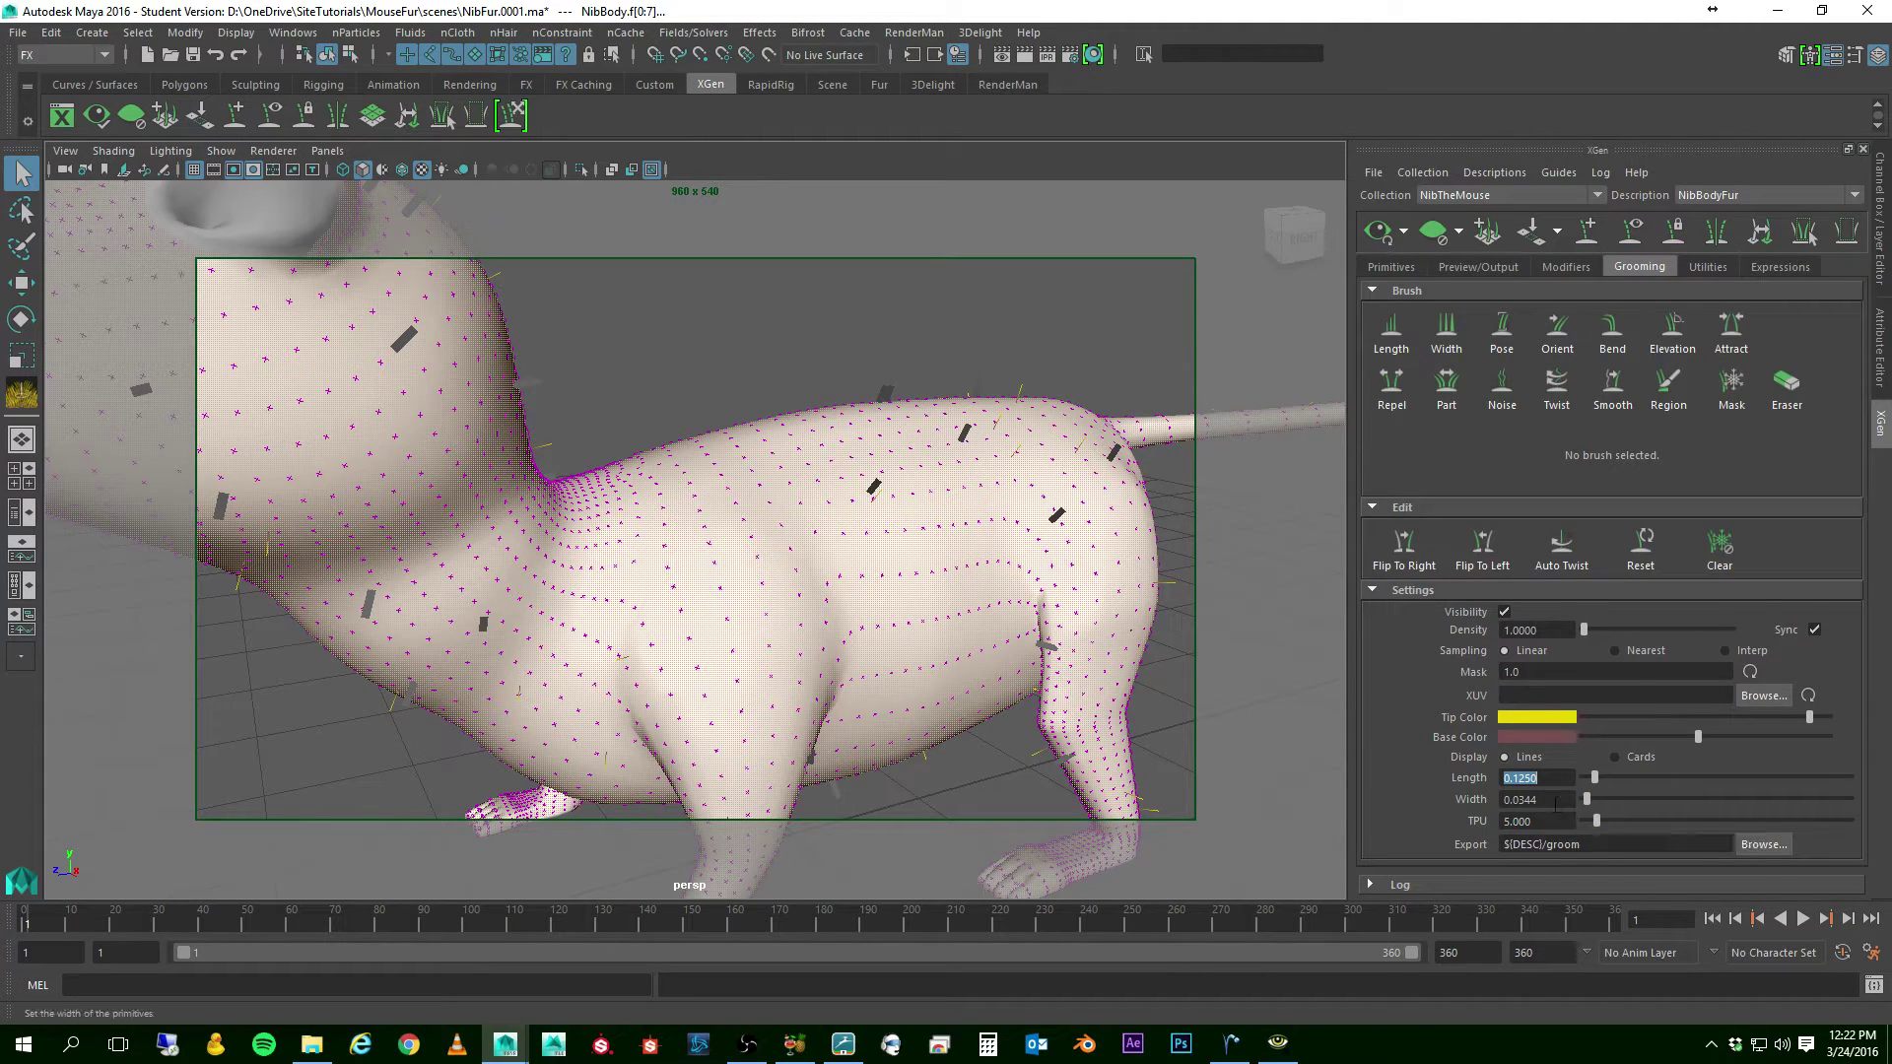
left_click(1555, 801)
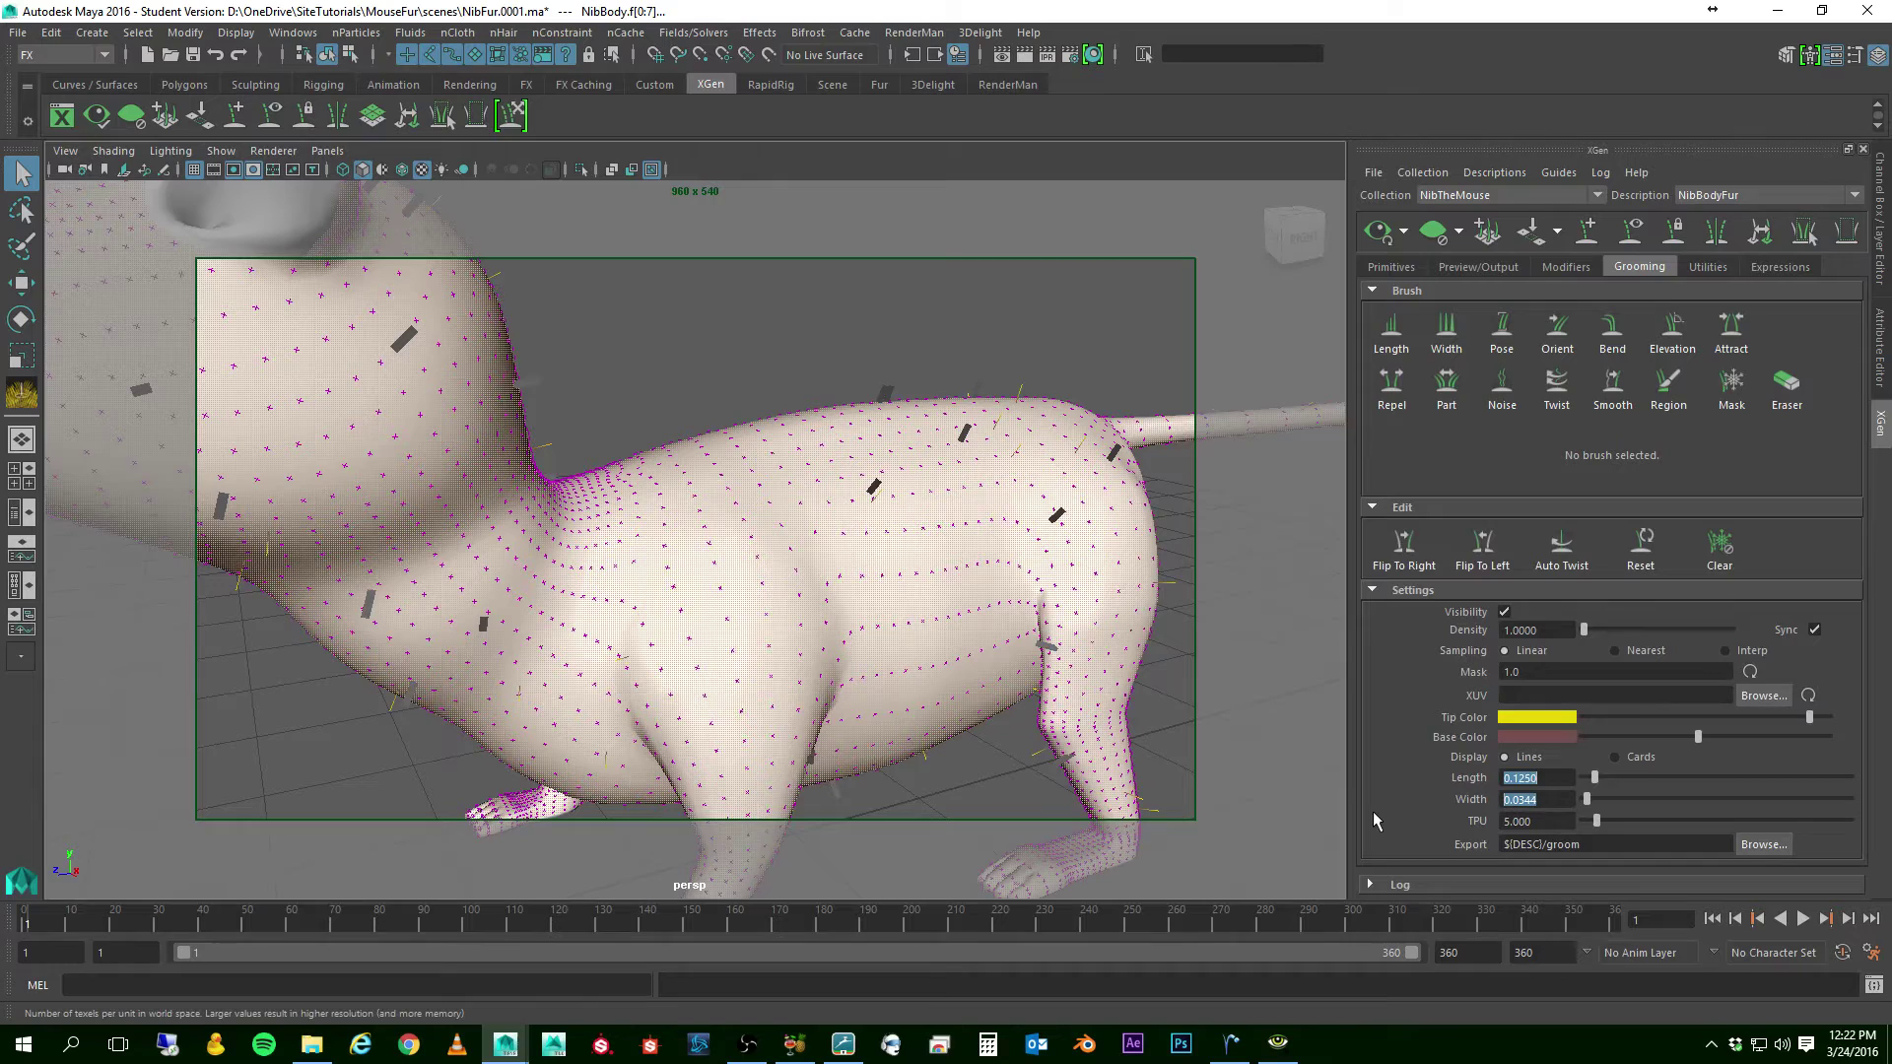
type(".01")
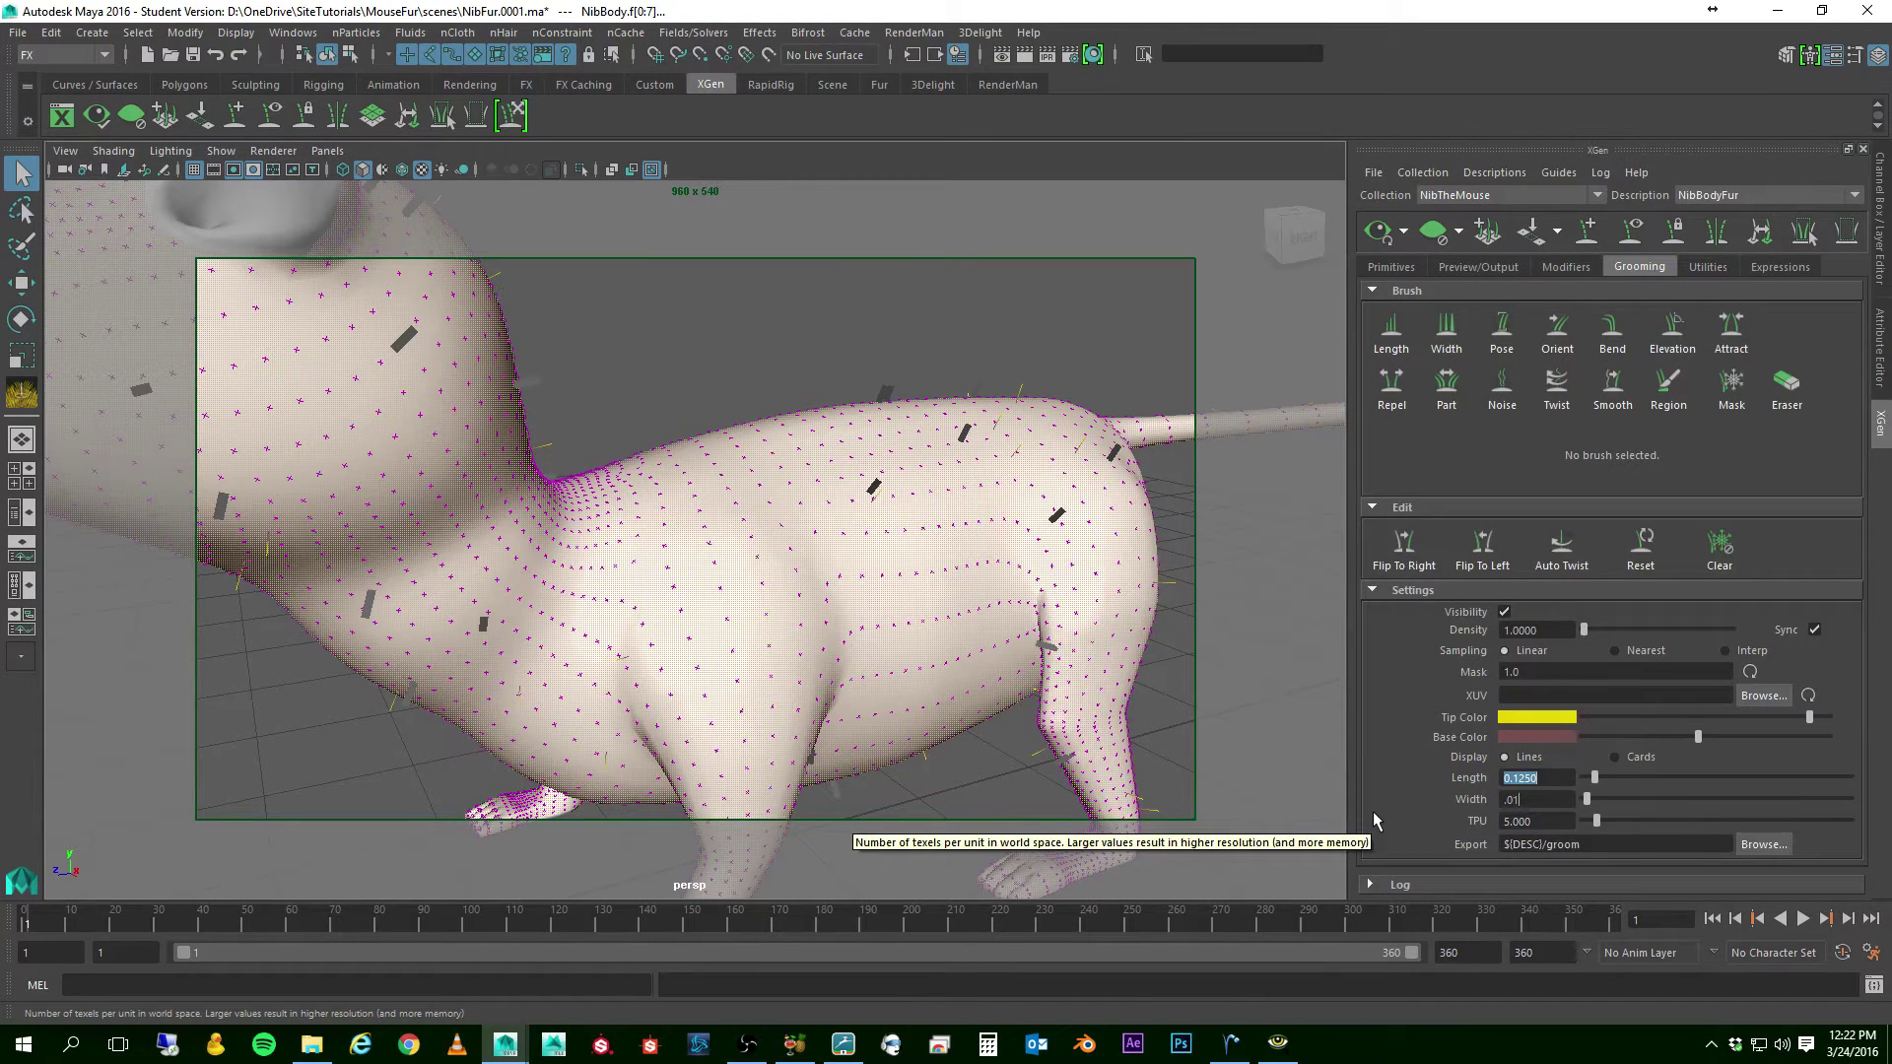
key("Return")
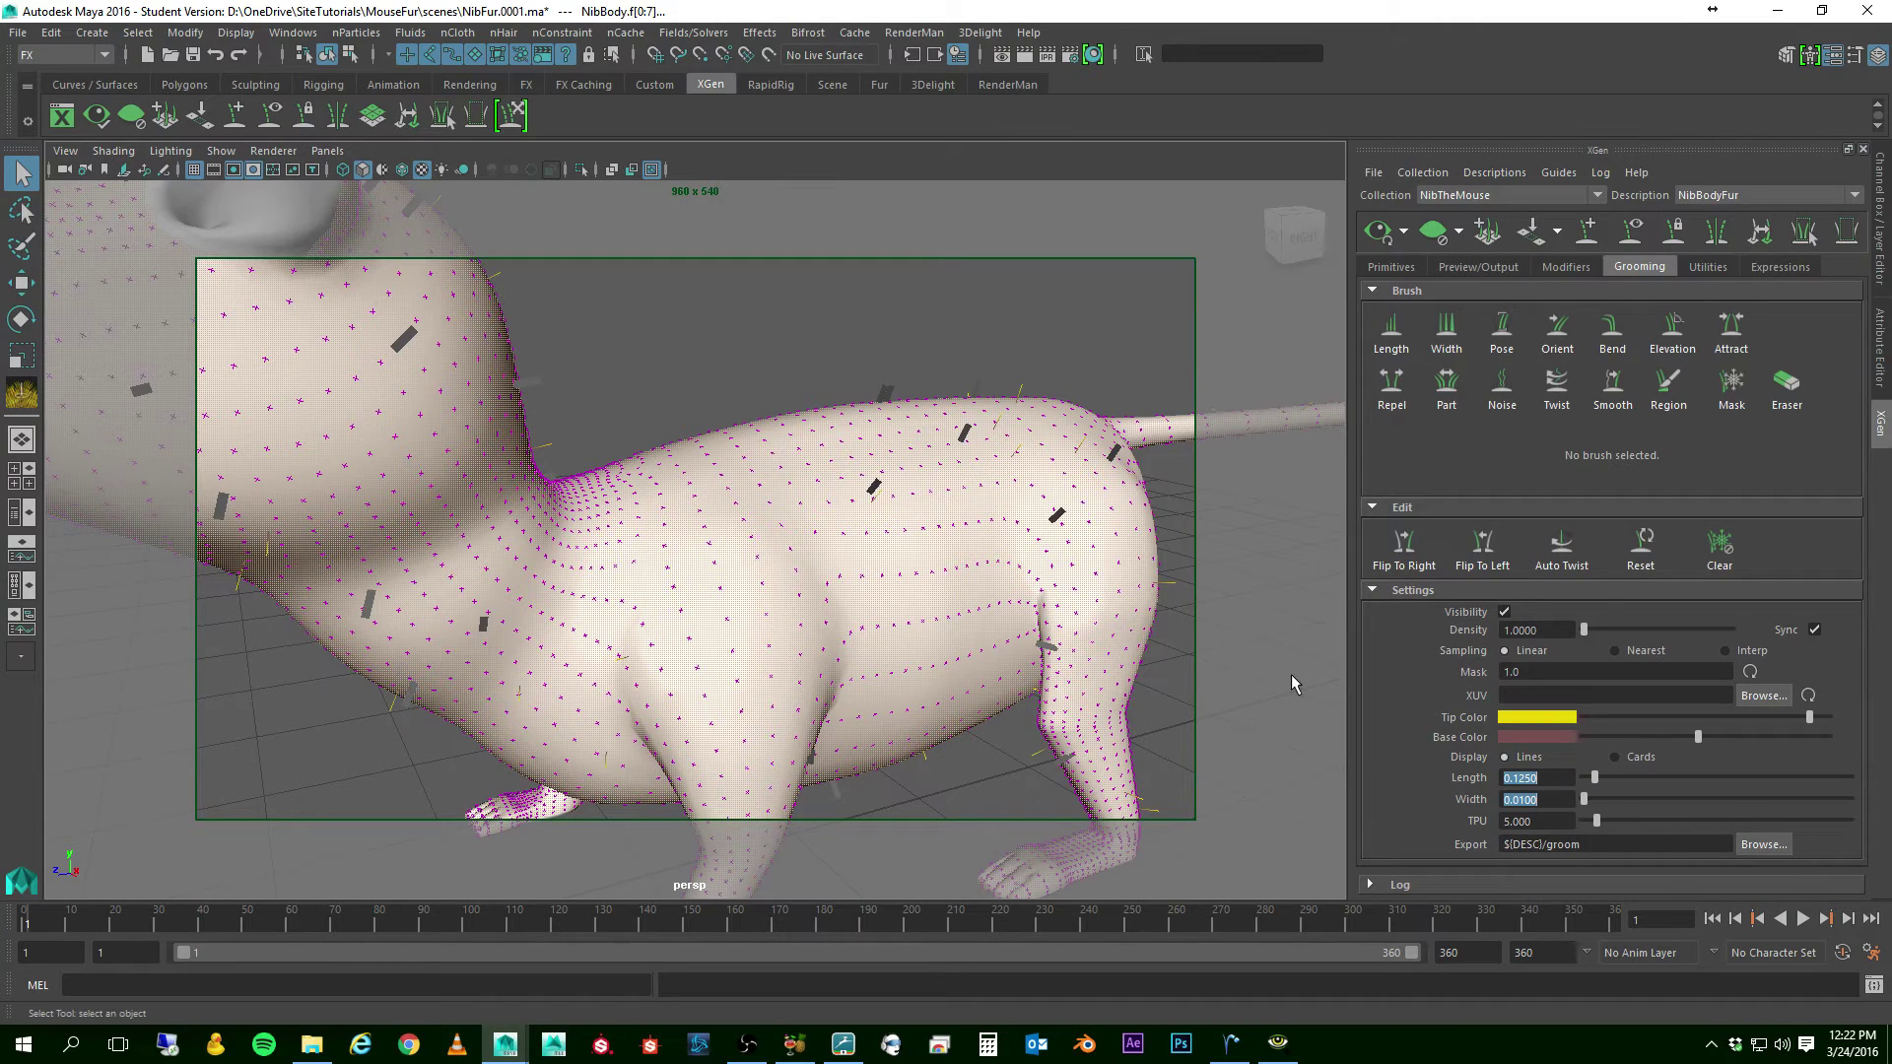
left_click(1367, 237)
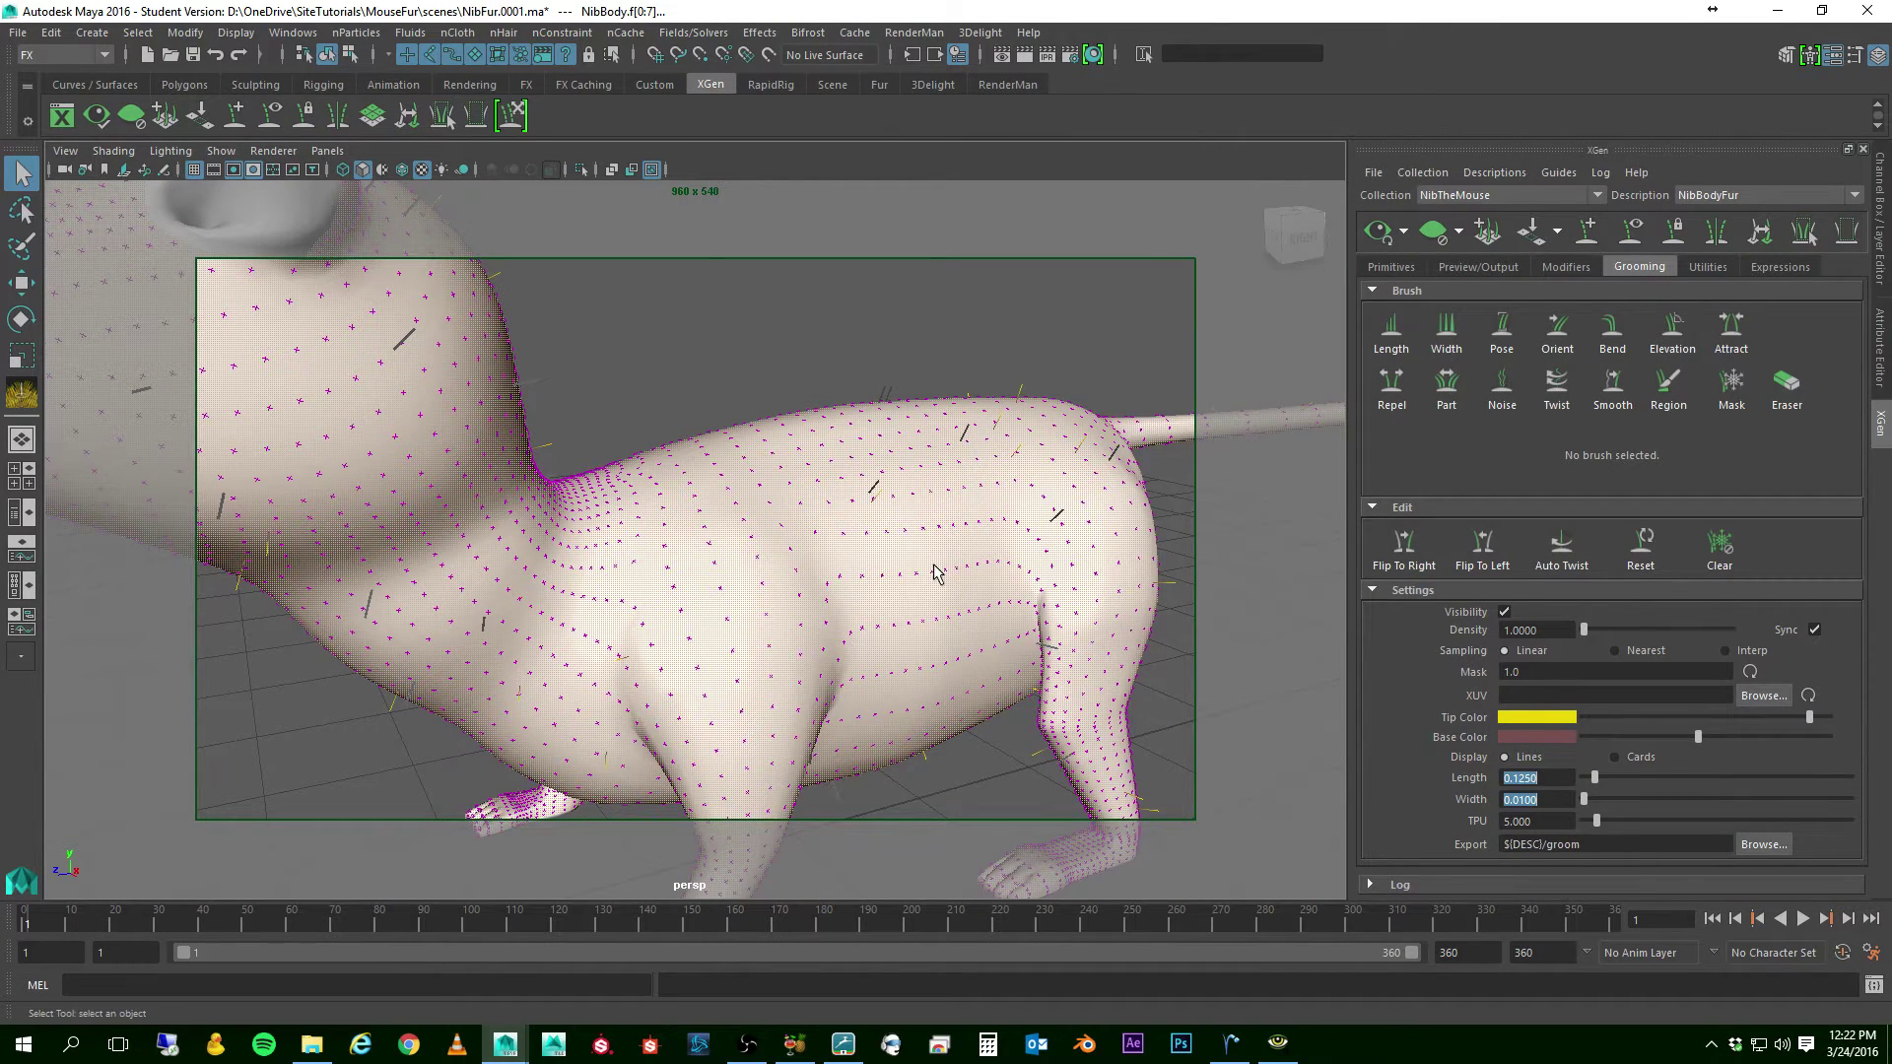
- Thin the groom Width further to 0.005 and refresh the preview
scroll(936, 571, "up", 8)
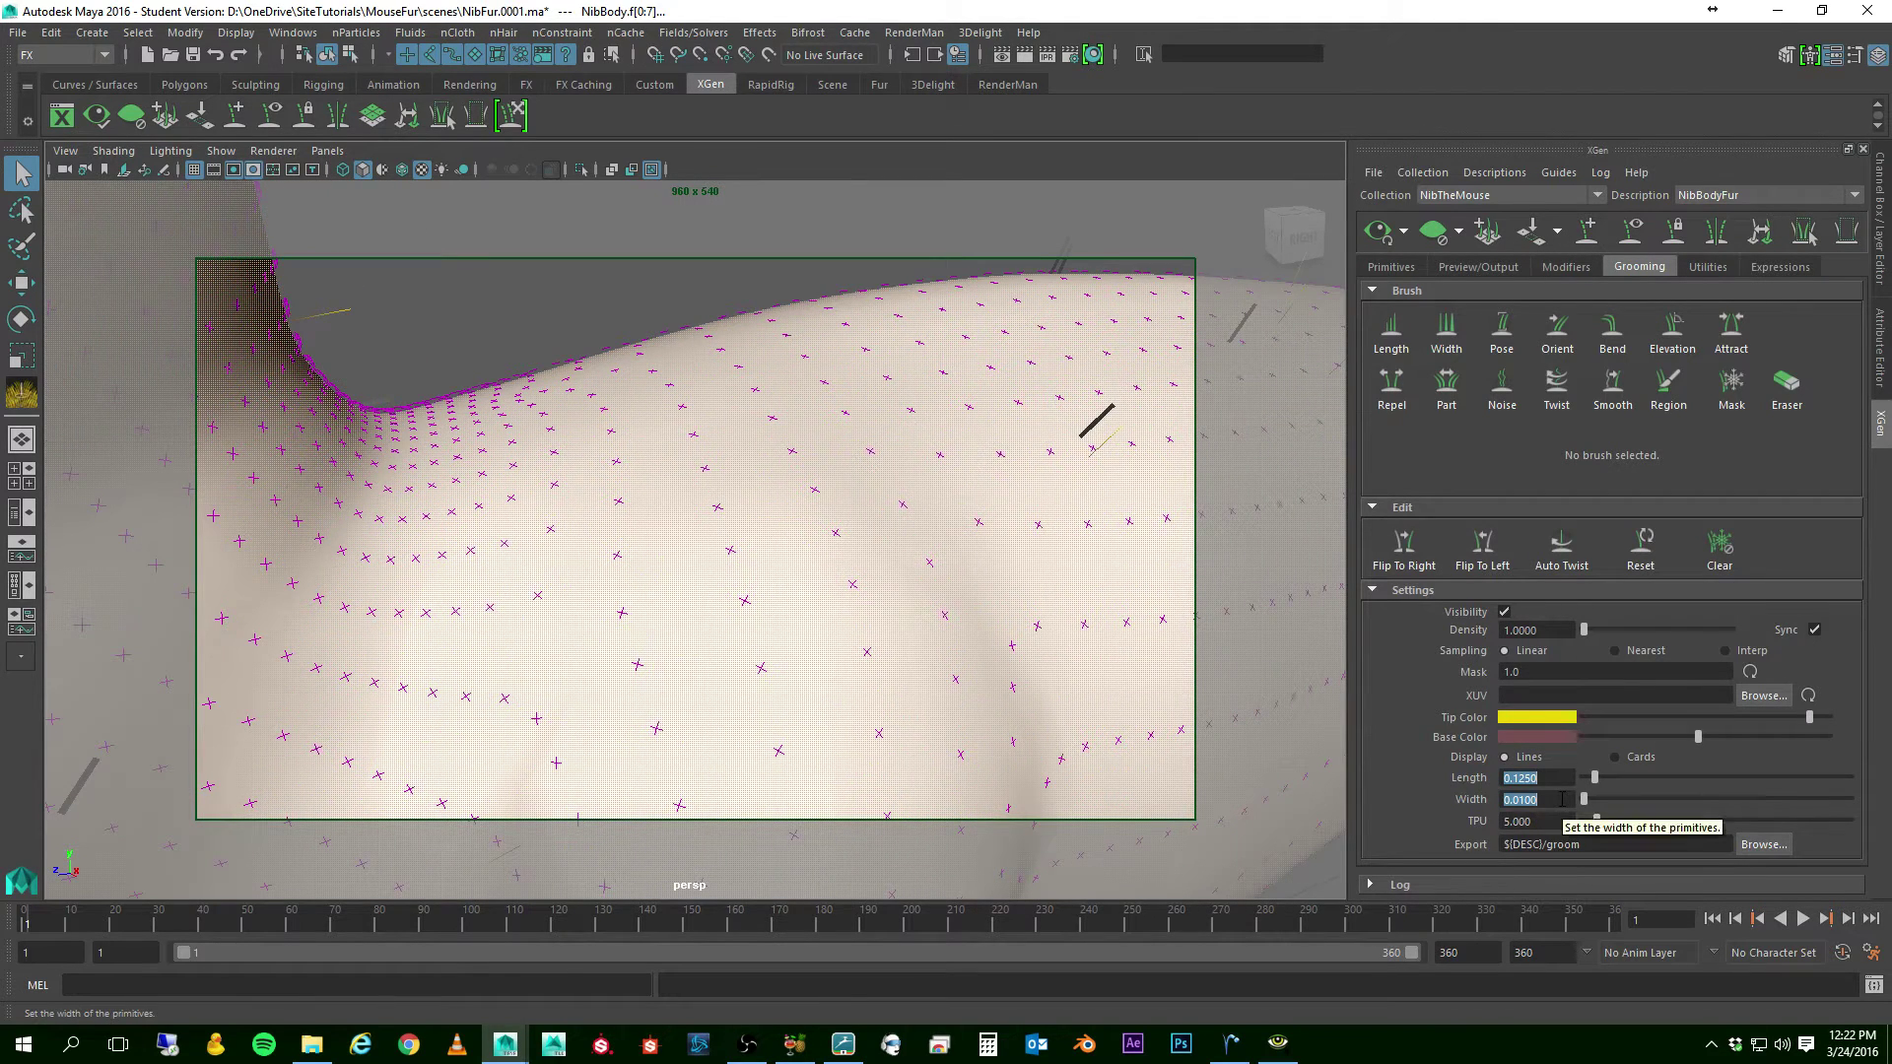
type(".")
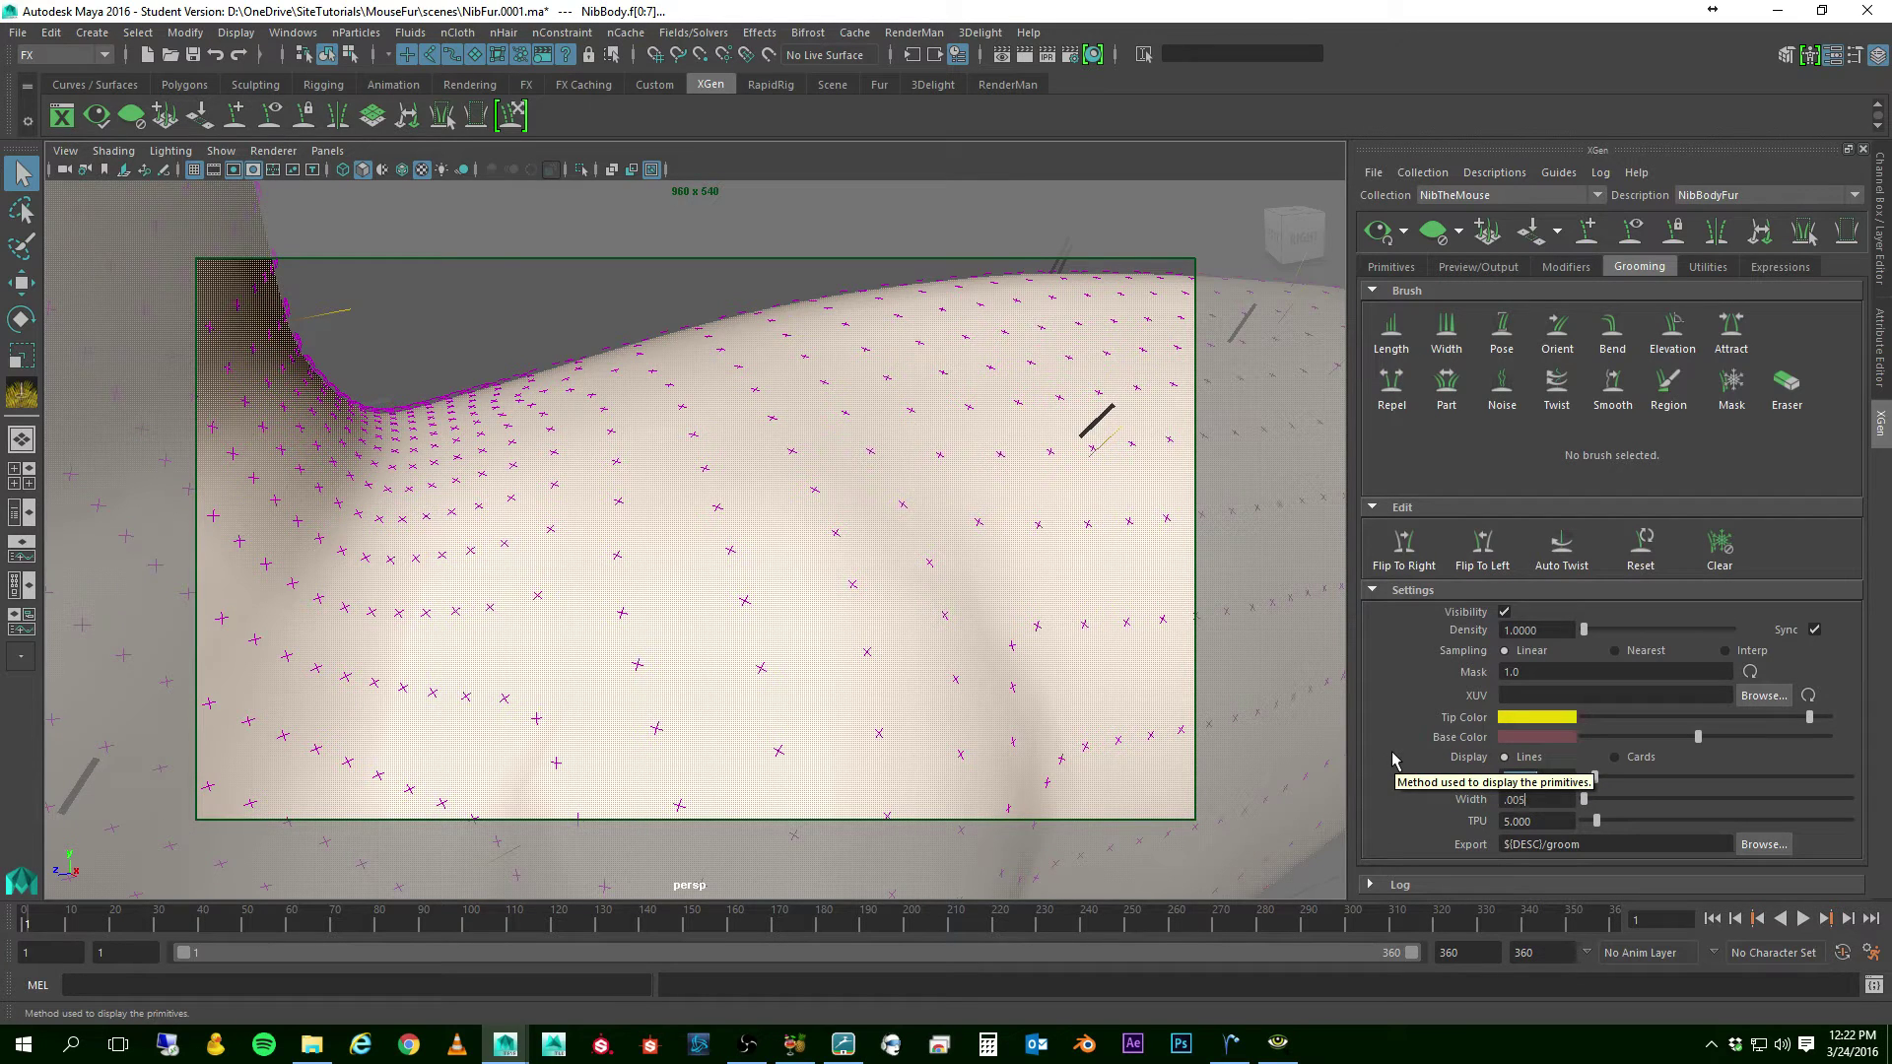
type("005")
key("Return")
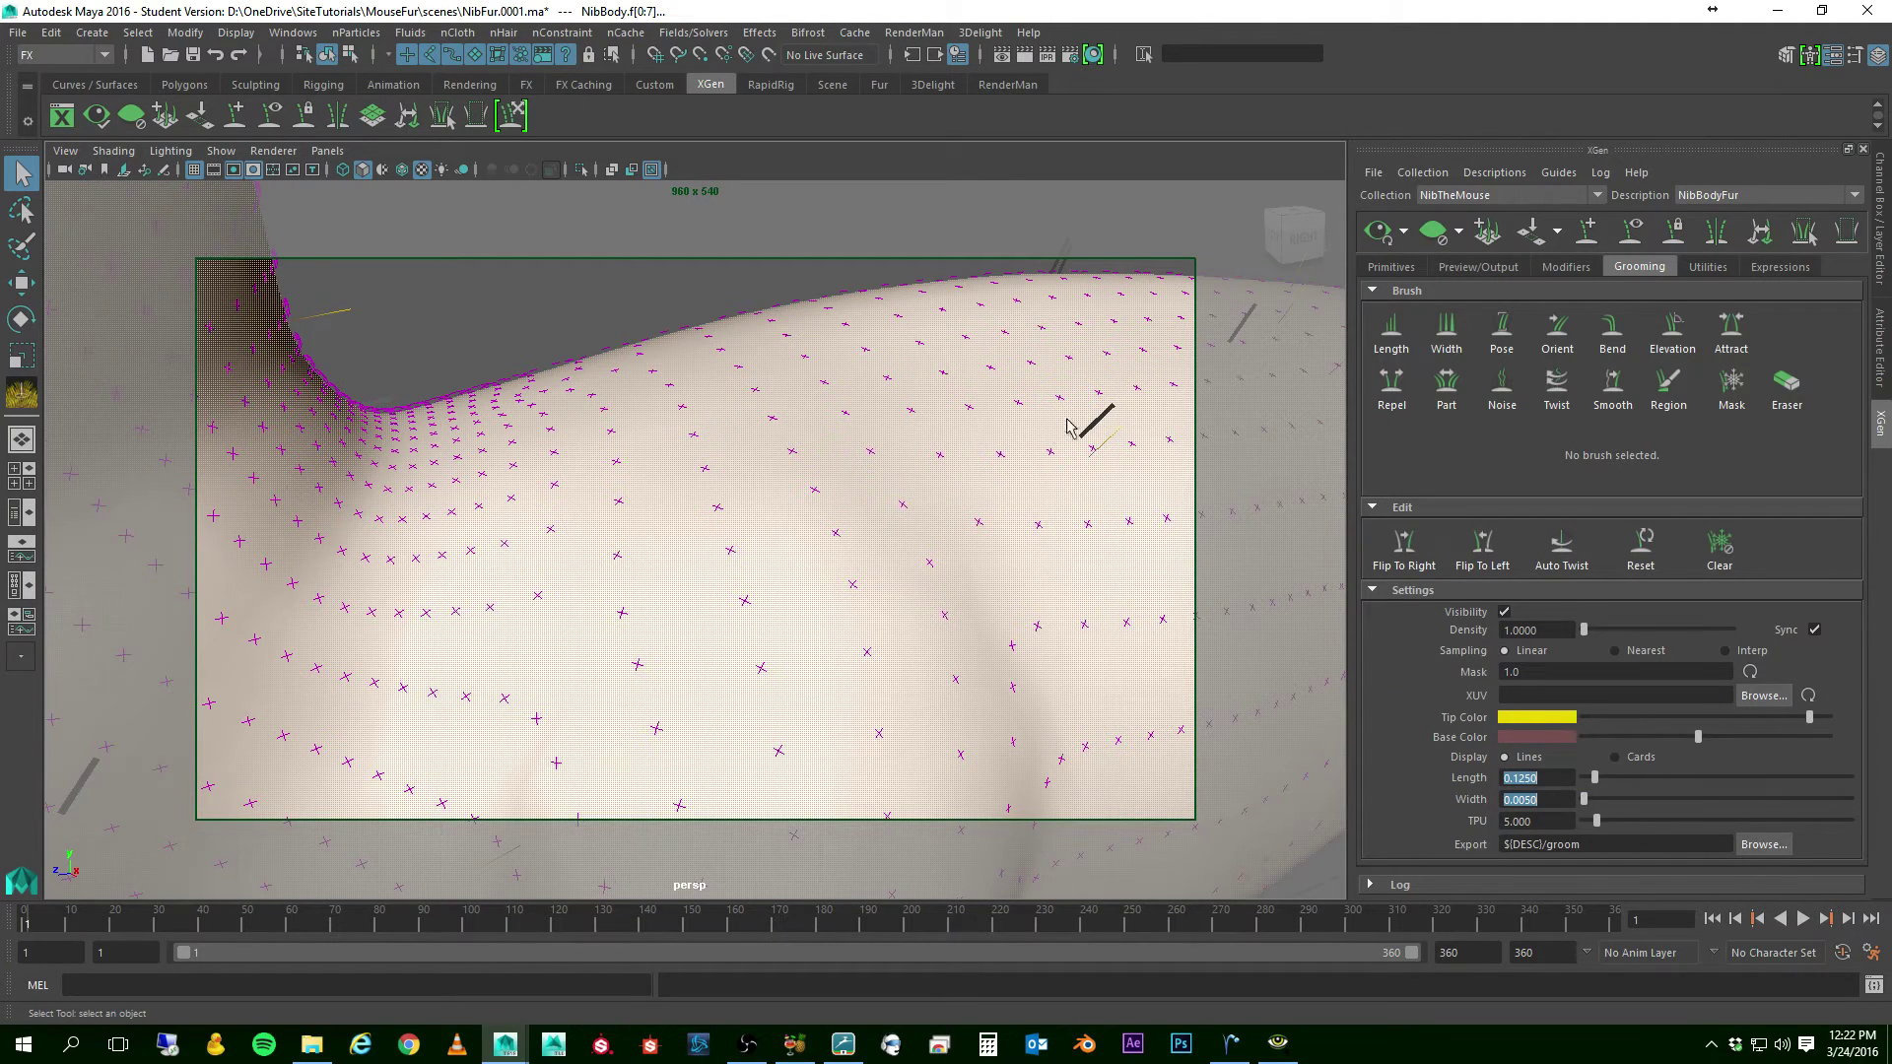
left_click(1380, 234)
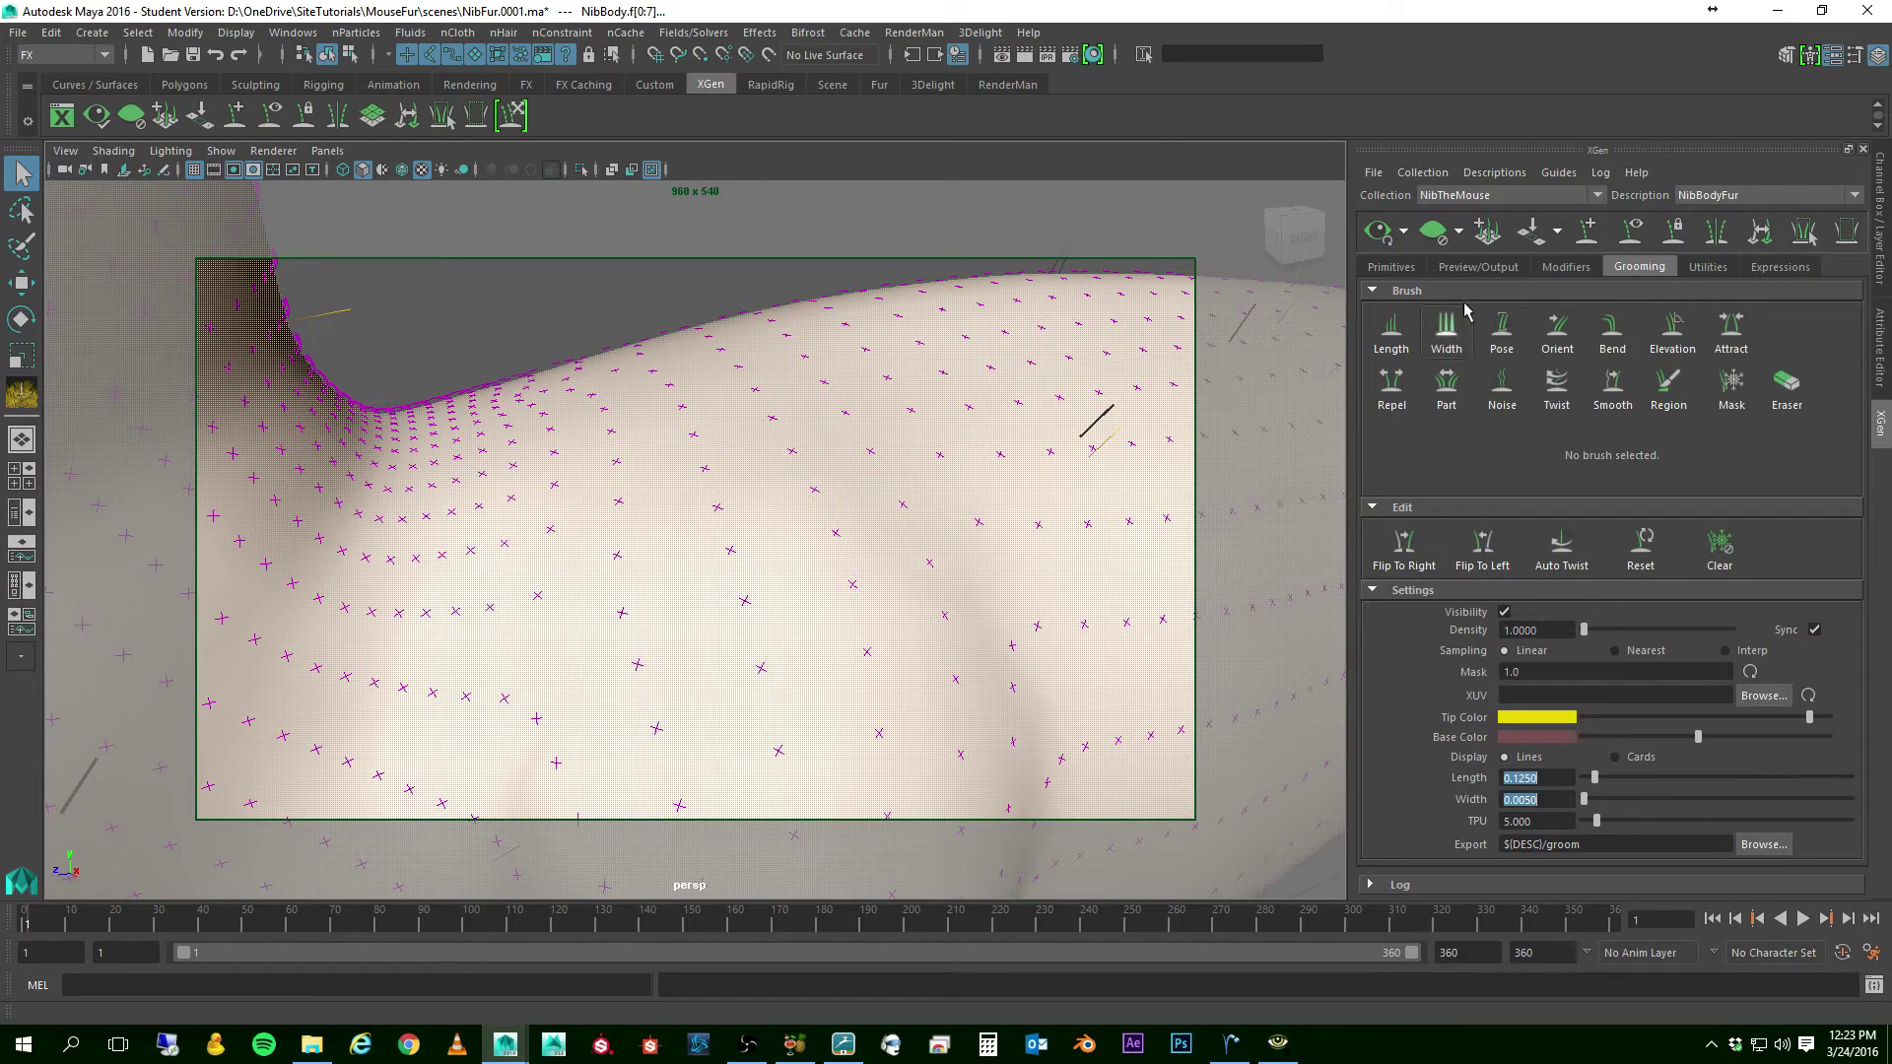
- Set the Primitives Taper to 0.85 after trying higher slider values
left_click(1401, 269)
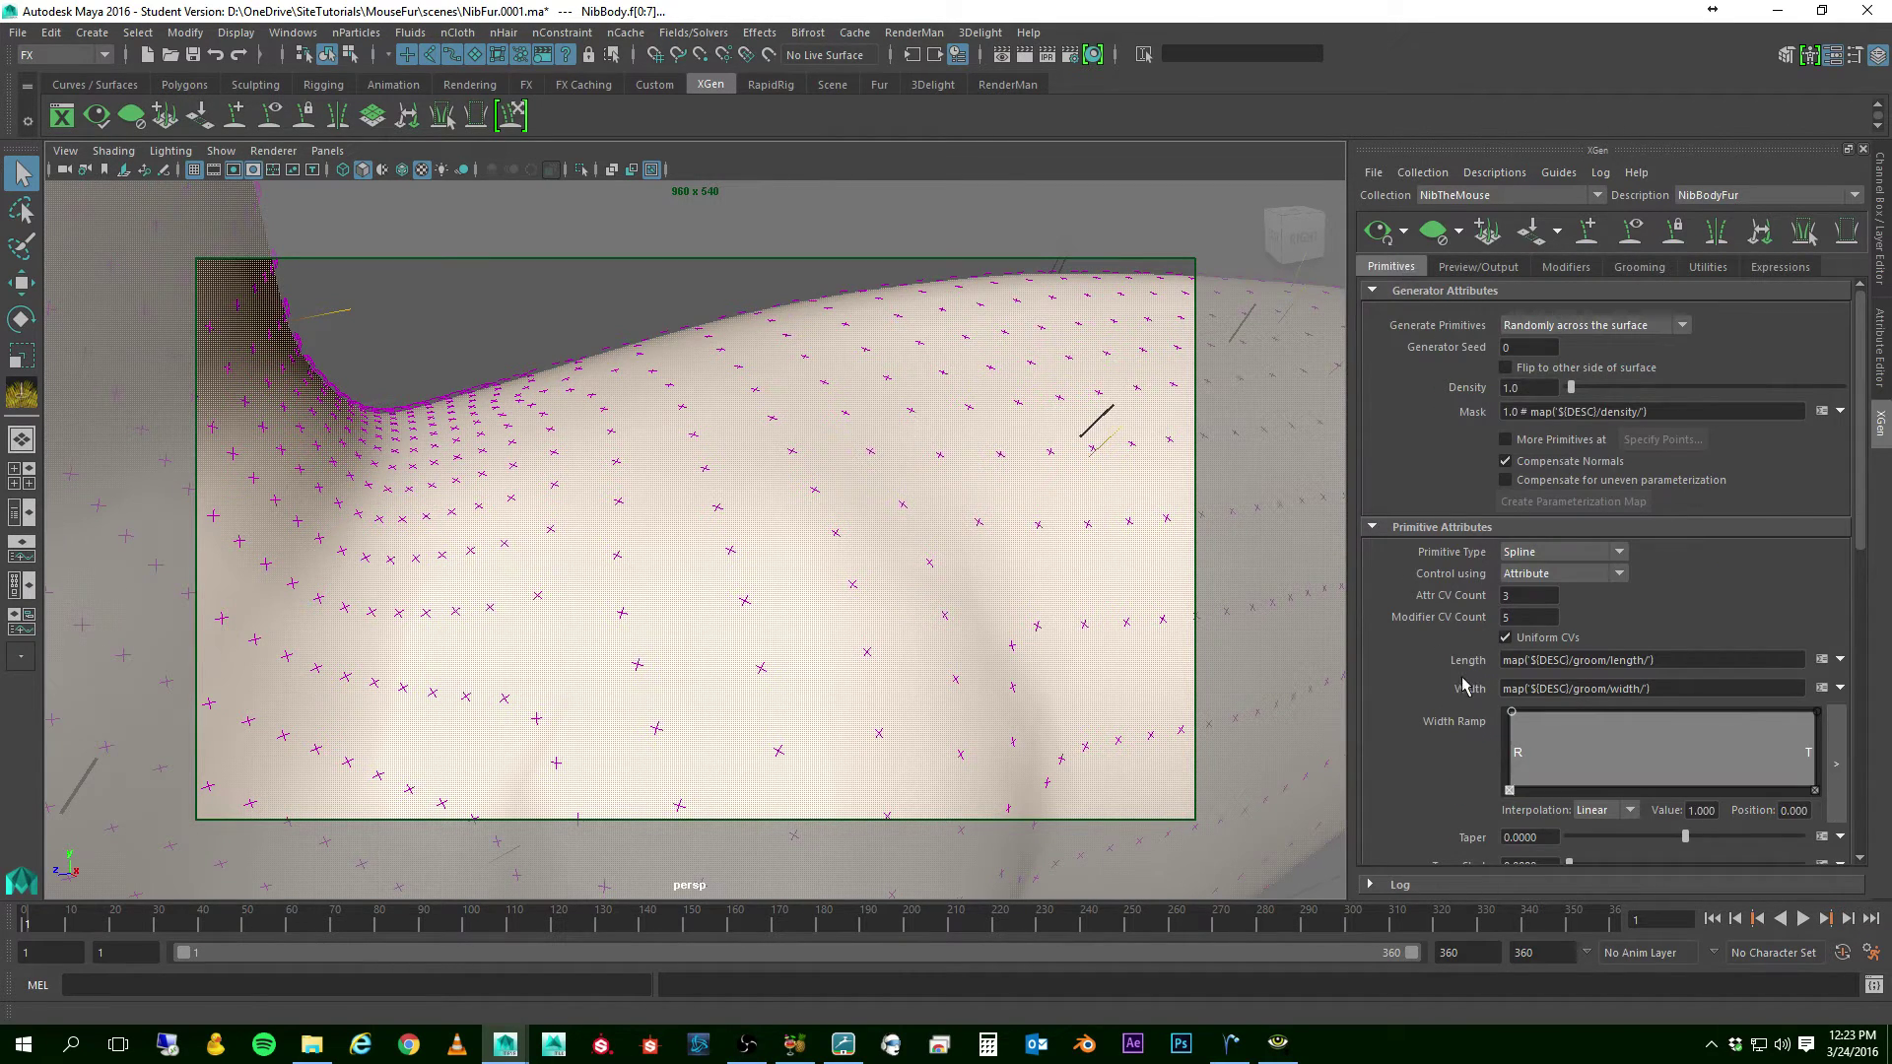
scroll(1462, 687, "down", 4)
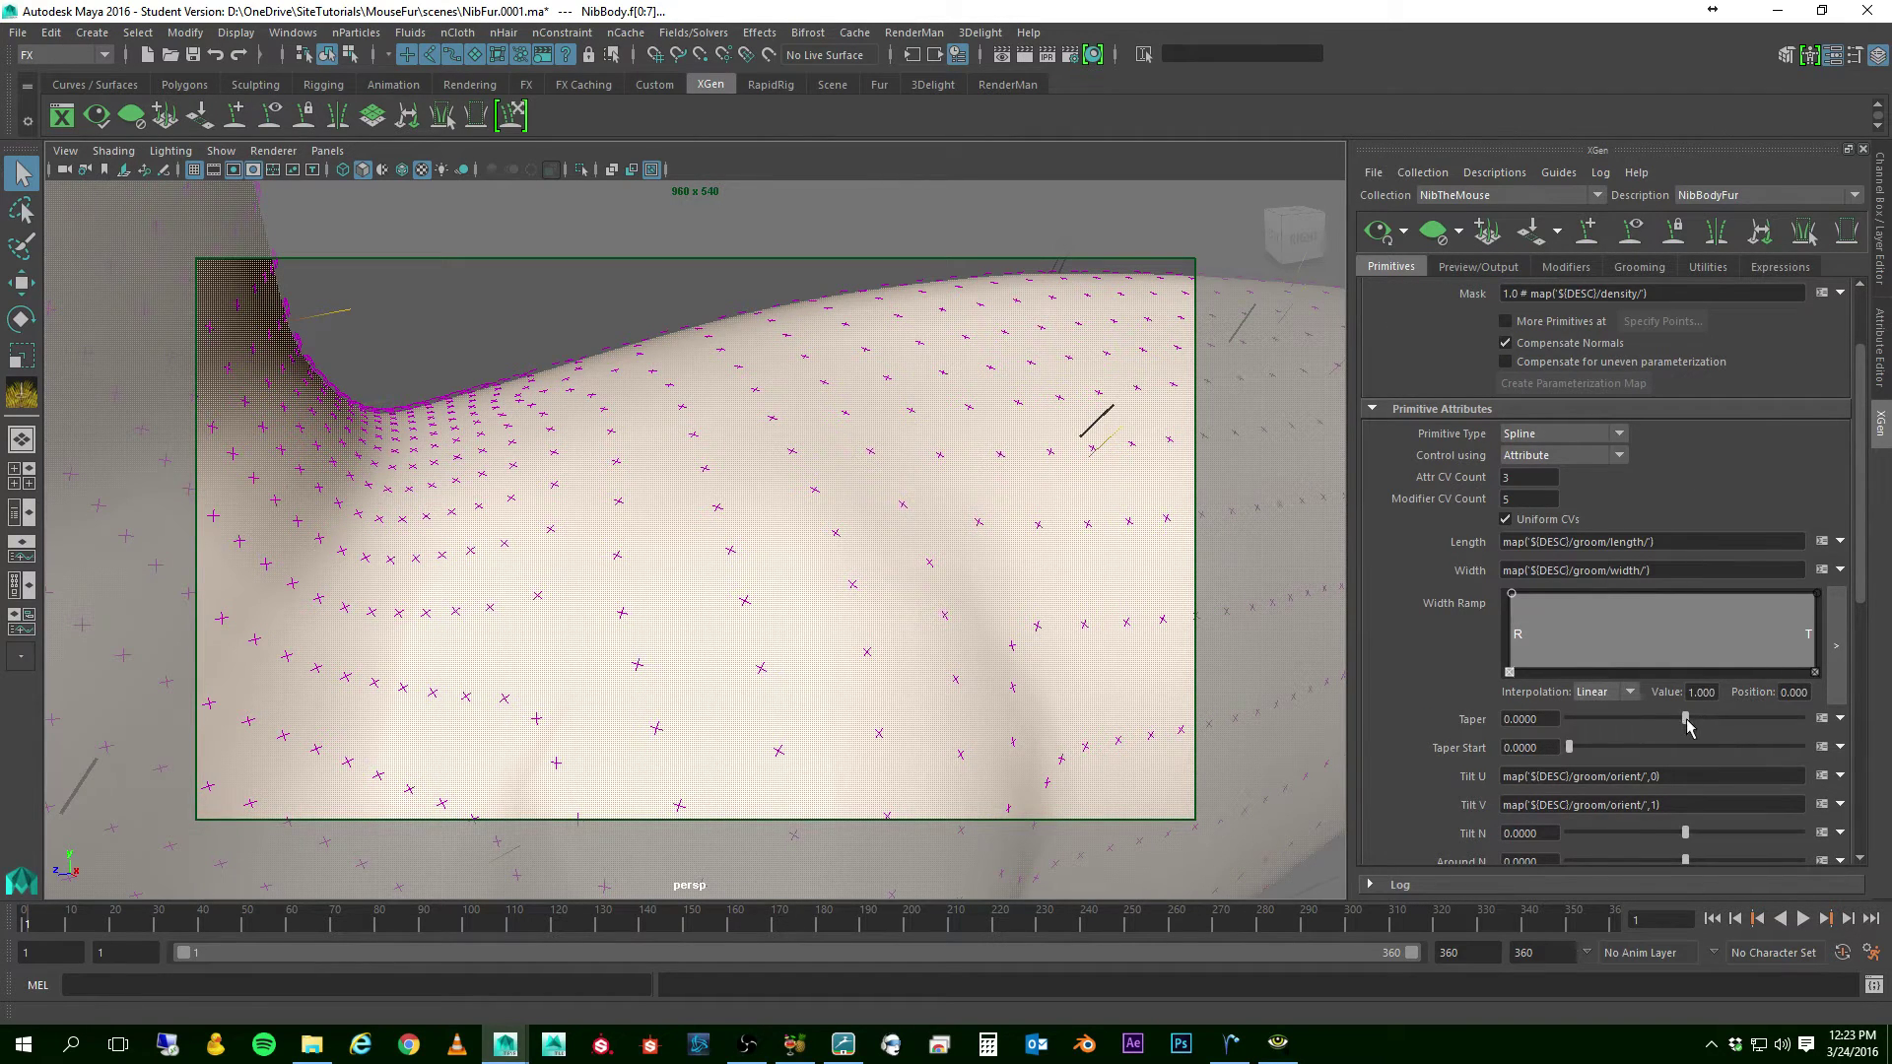
left_click_drag(1686, 720, 1790, 722)
left_click_drag(1791, 721, 1846, 725)
left_click_drag(1847, 724, 1794, 730)
double_click(1560, 718)
key("BackSpace")
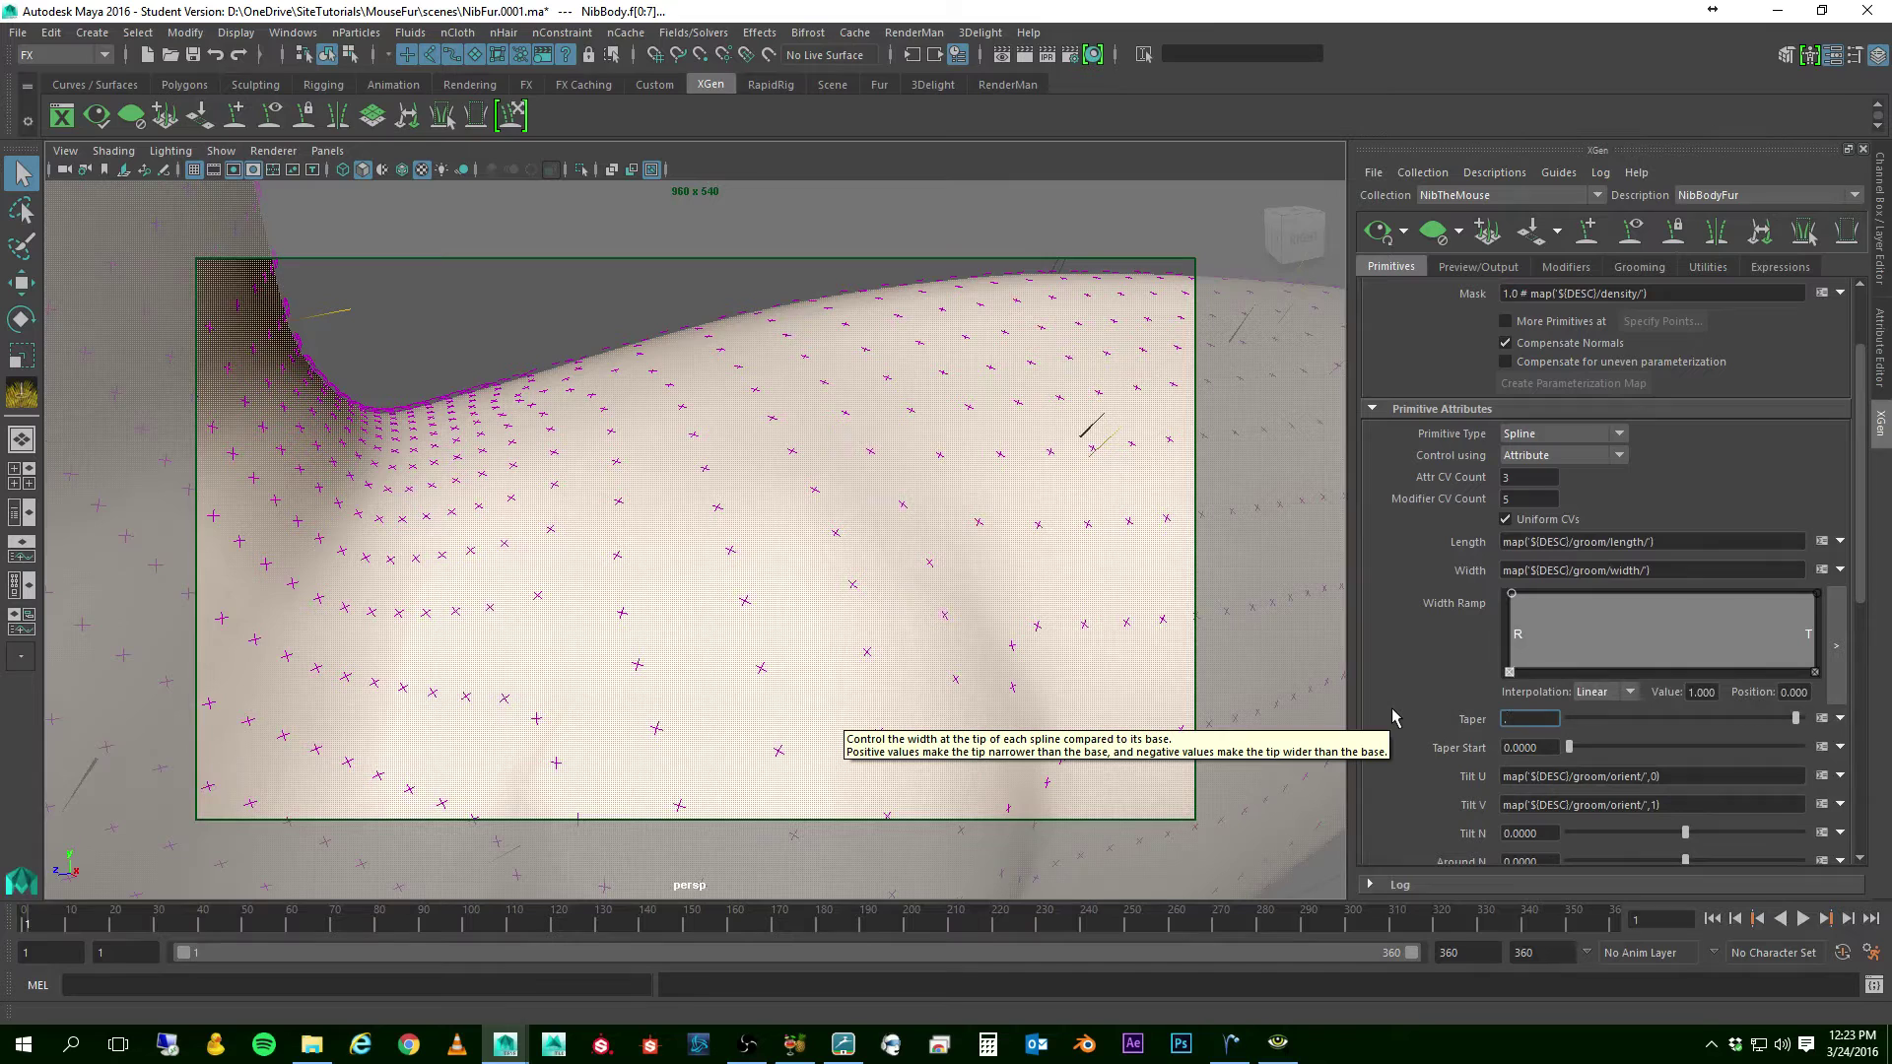
key("Return")
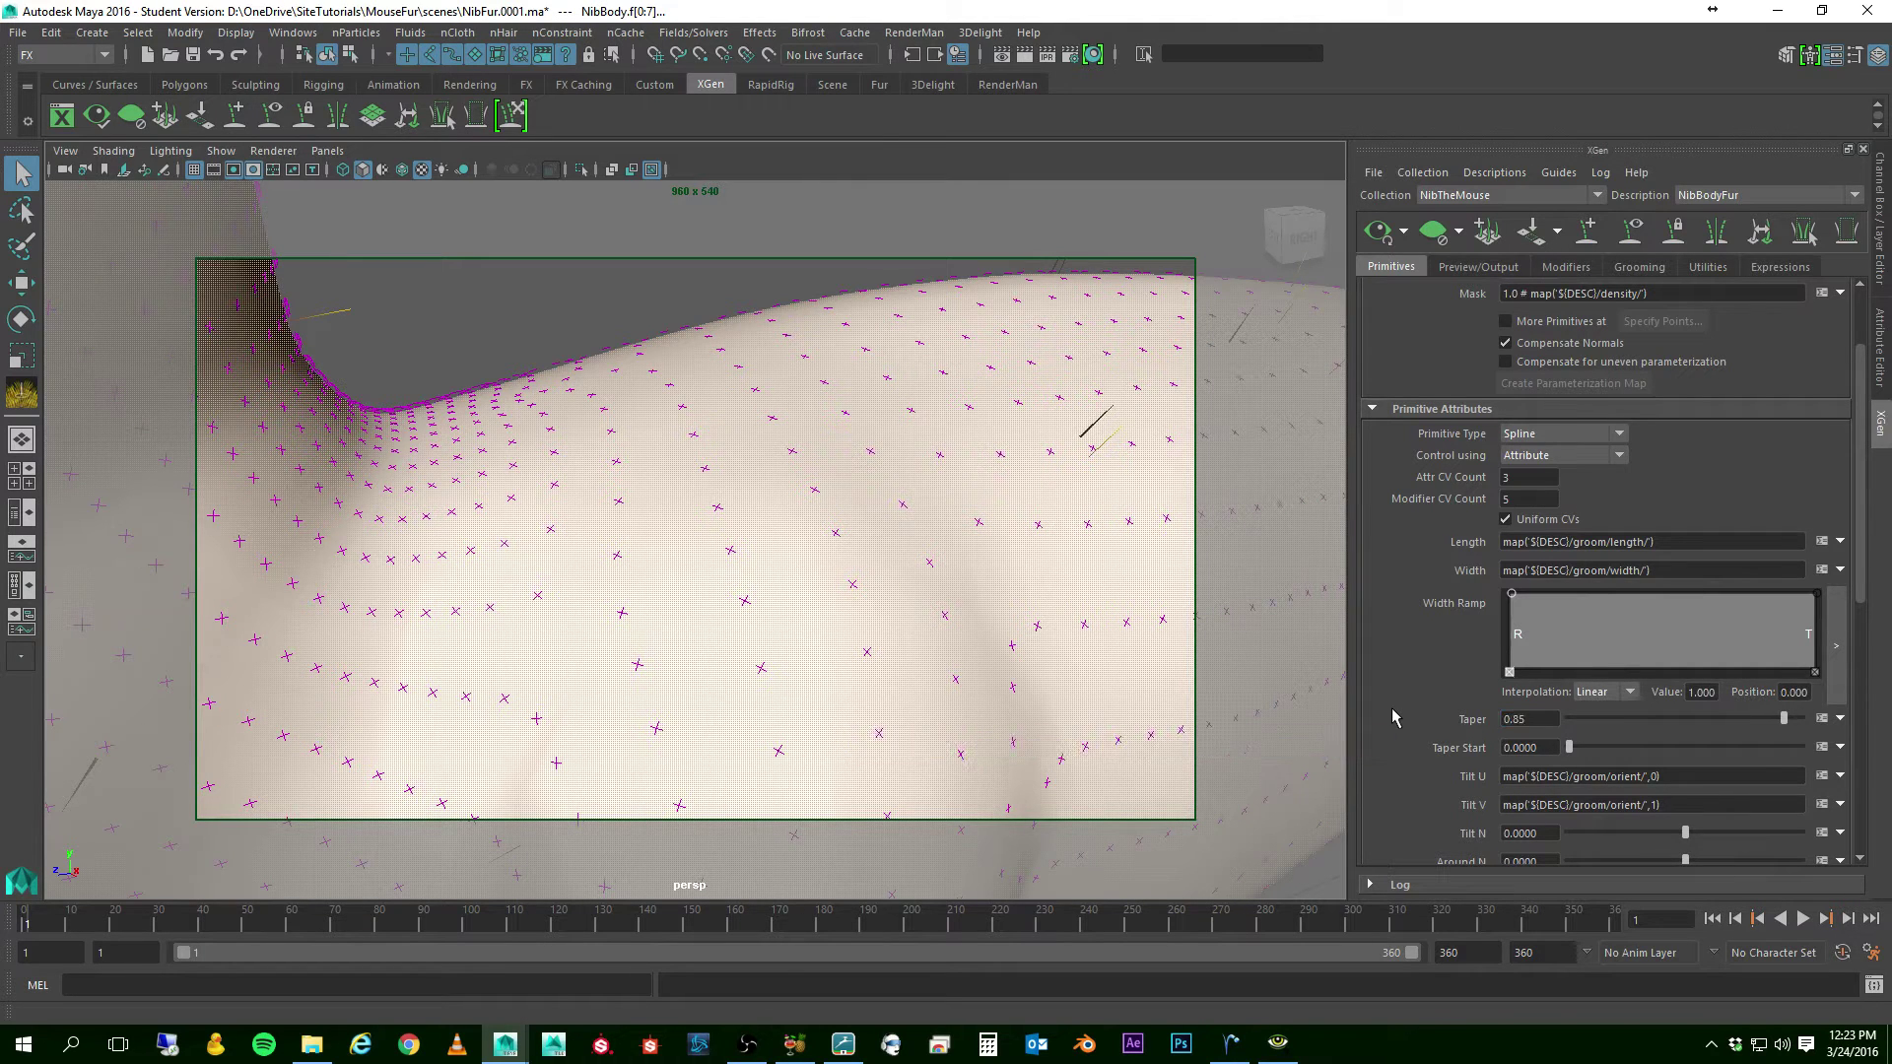
- Orbit around the fur-covered body and clear the selection
left_click_drag(1030, 480, 1030, 483, "alt")
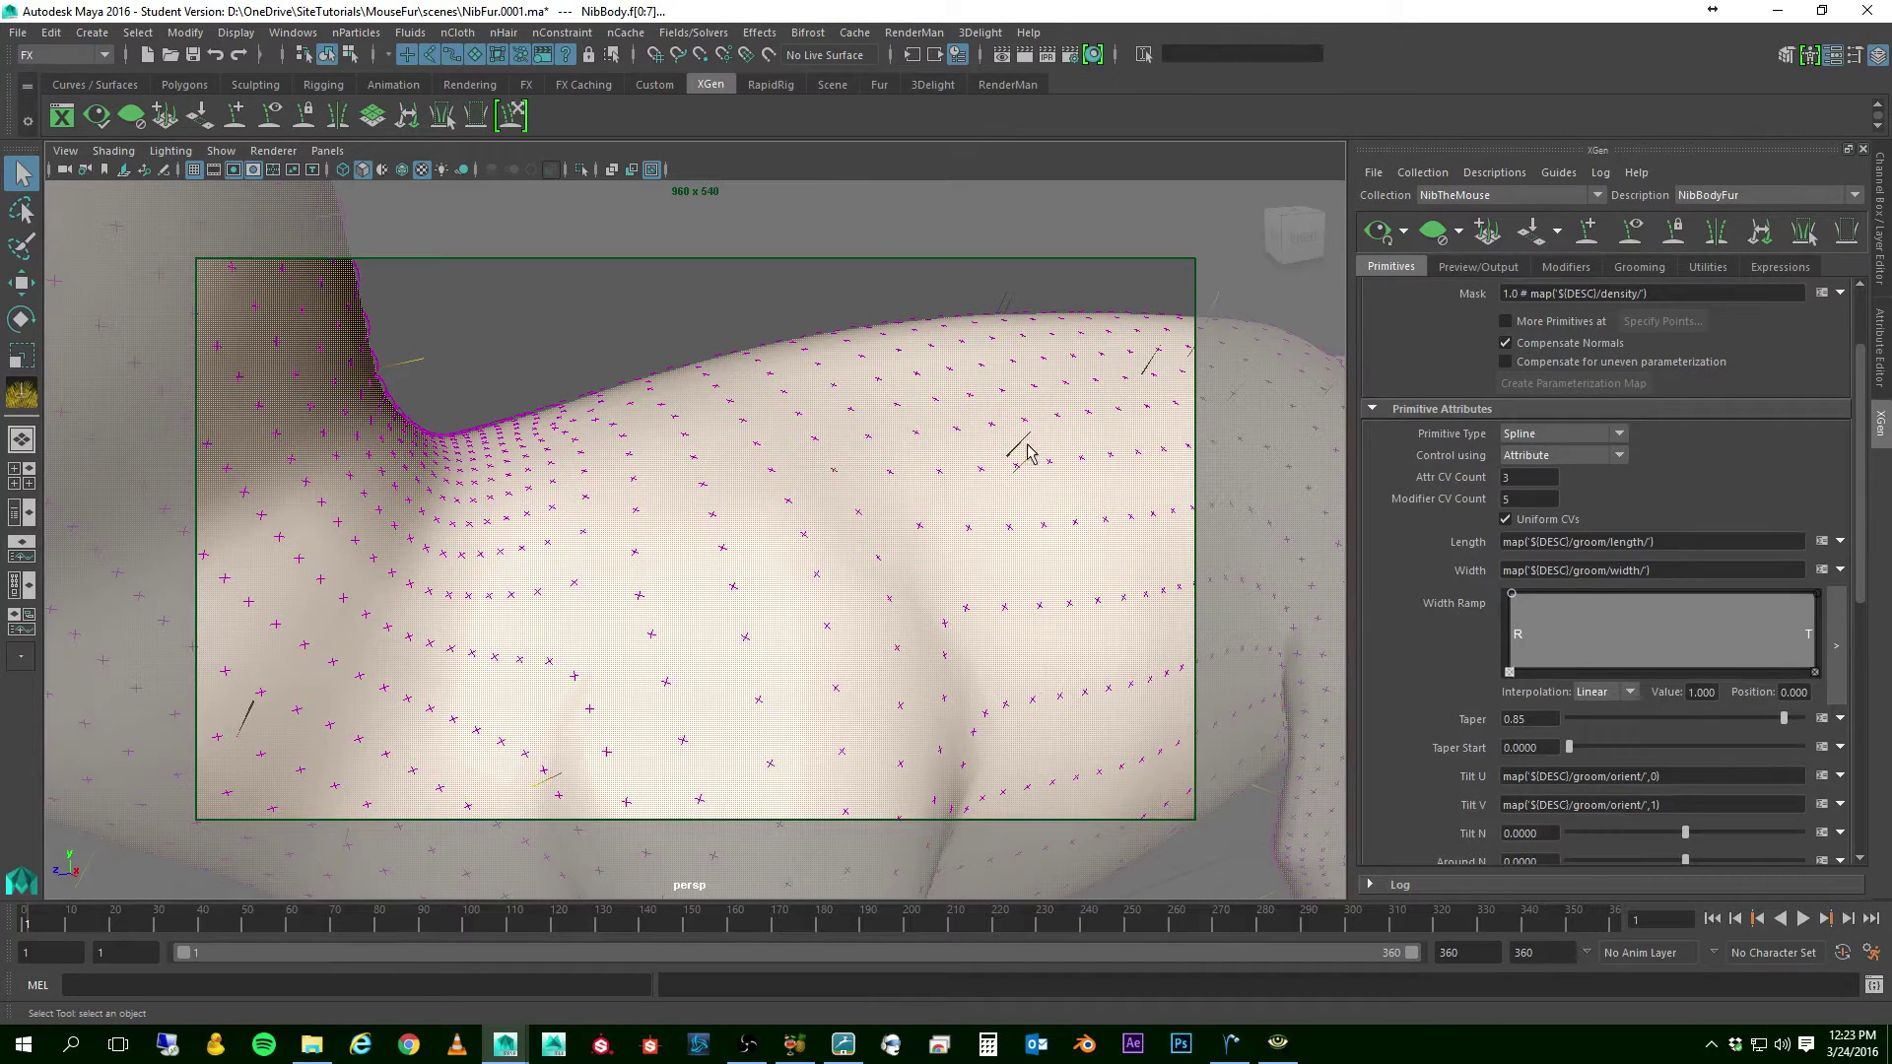
scroll(1047, 458, "down", 3)
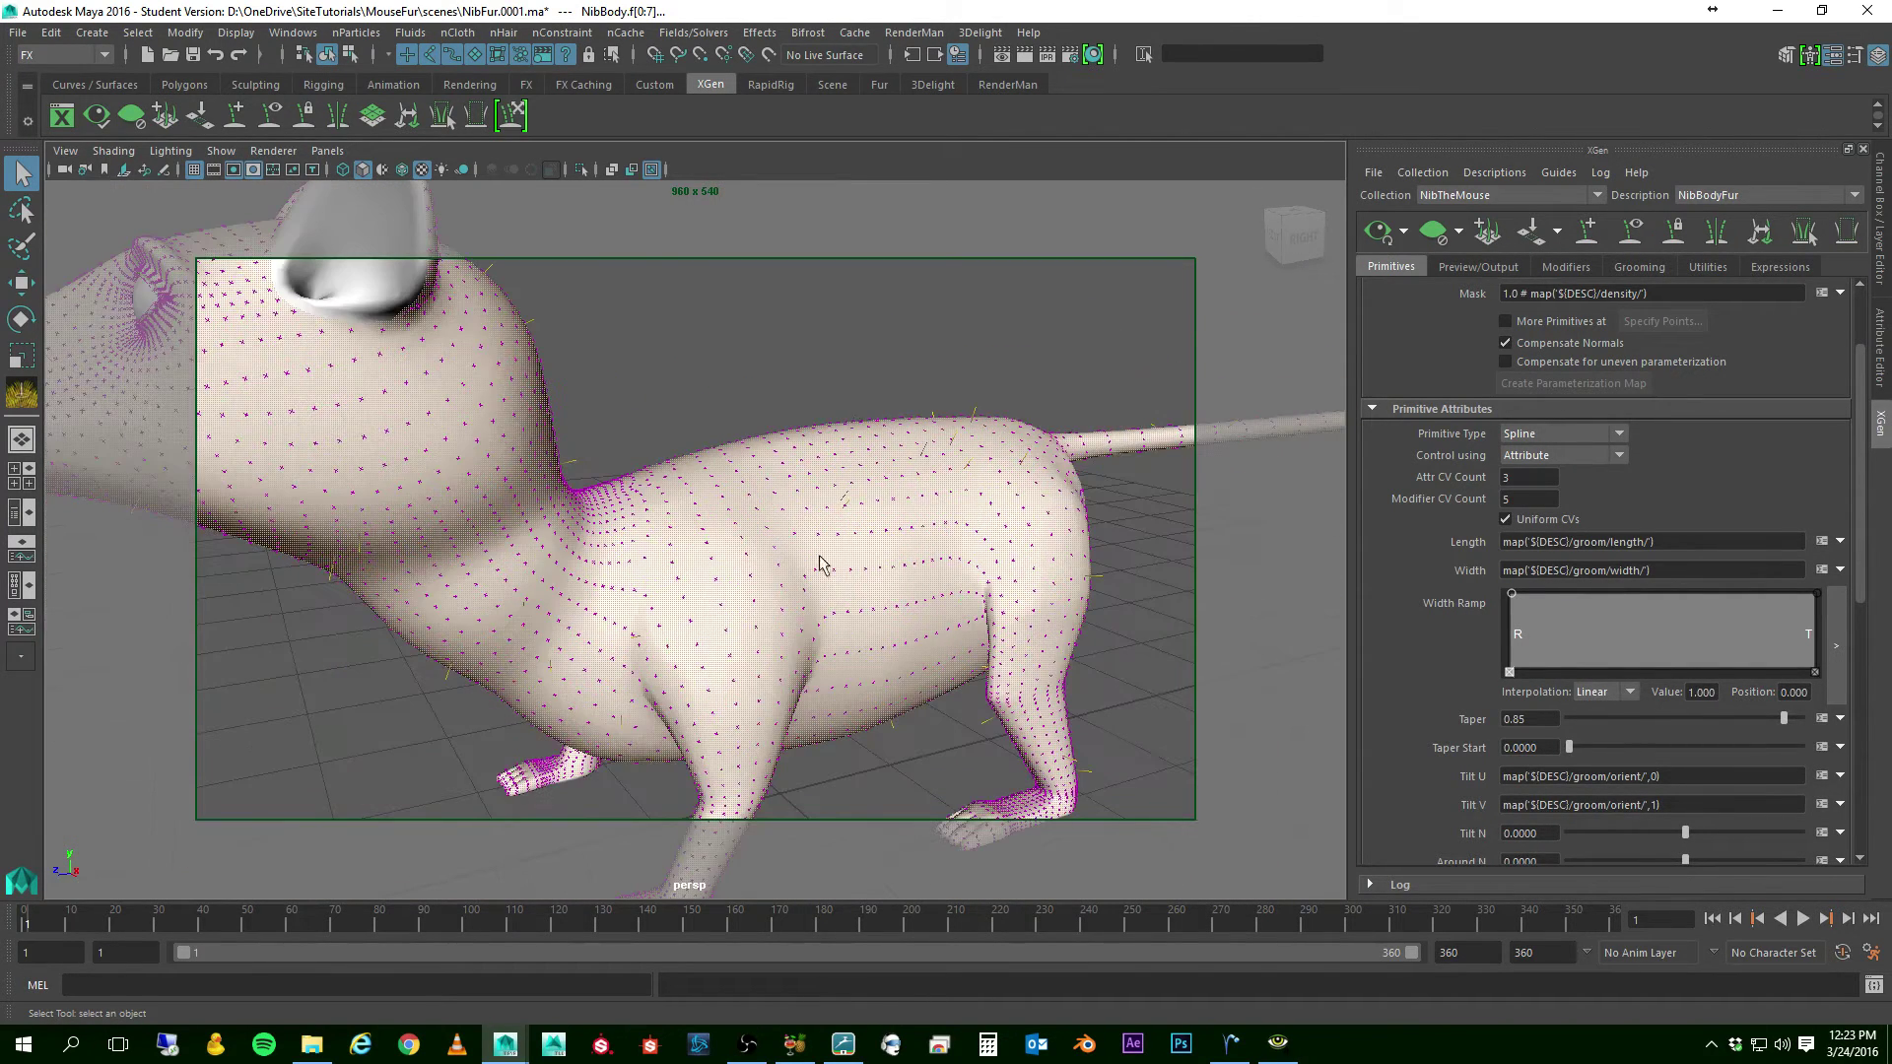
left_click(753, 369)
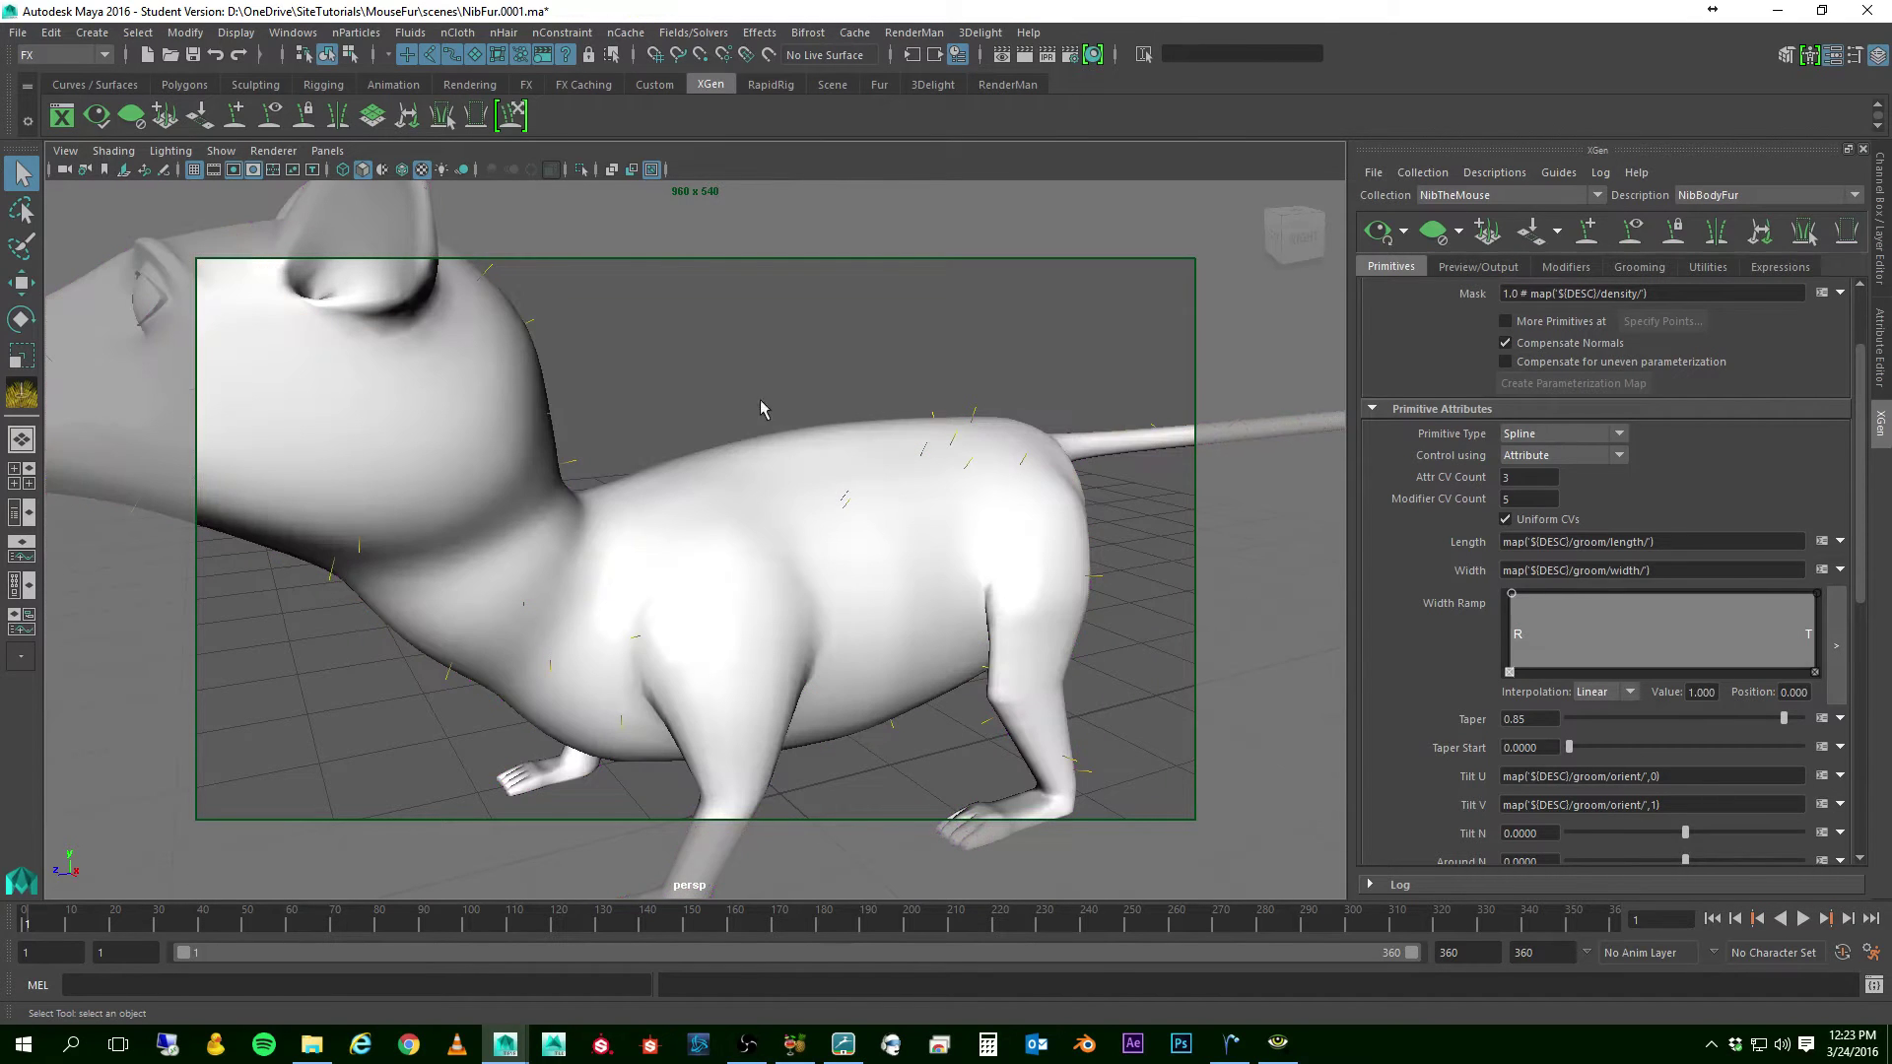
left_click_drag(799, 516, 734, 515, "alt")
left_click(733, 510)
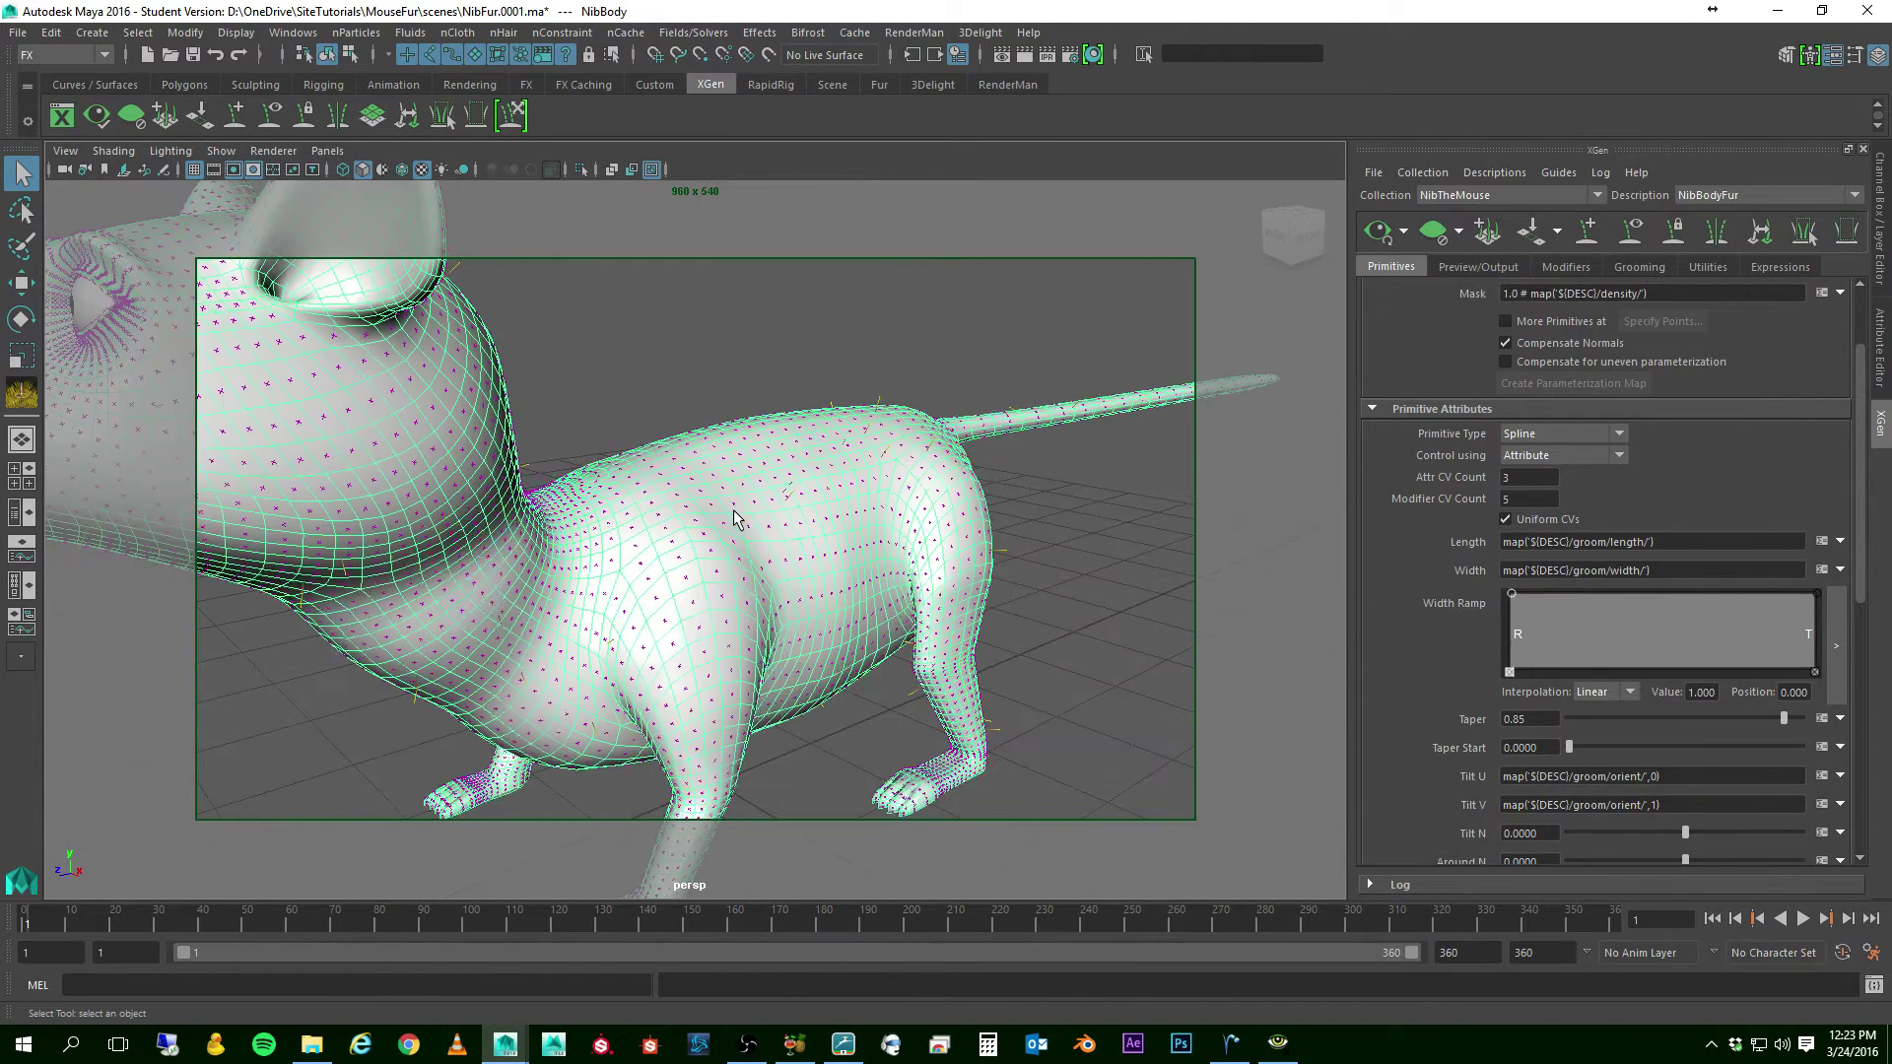
left_click(754, 298)
scroll(703, 535, "down", 3)
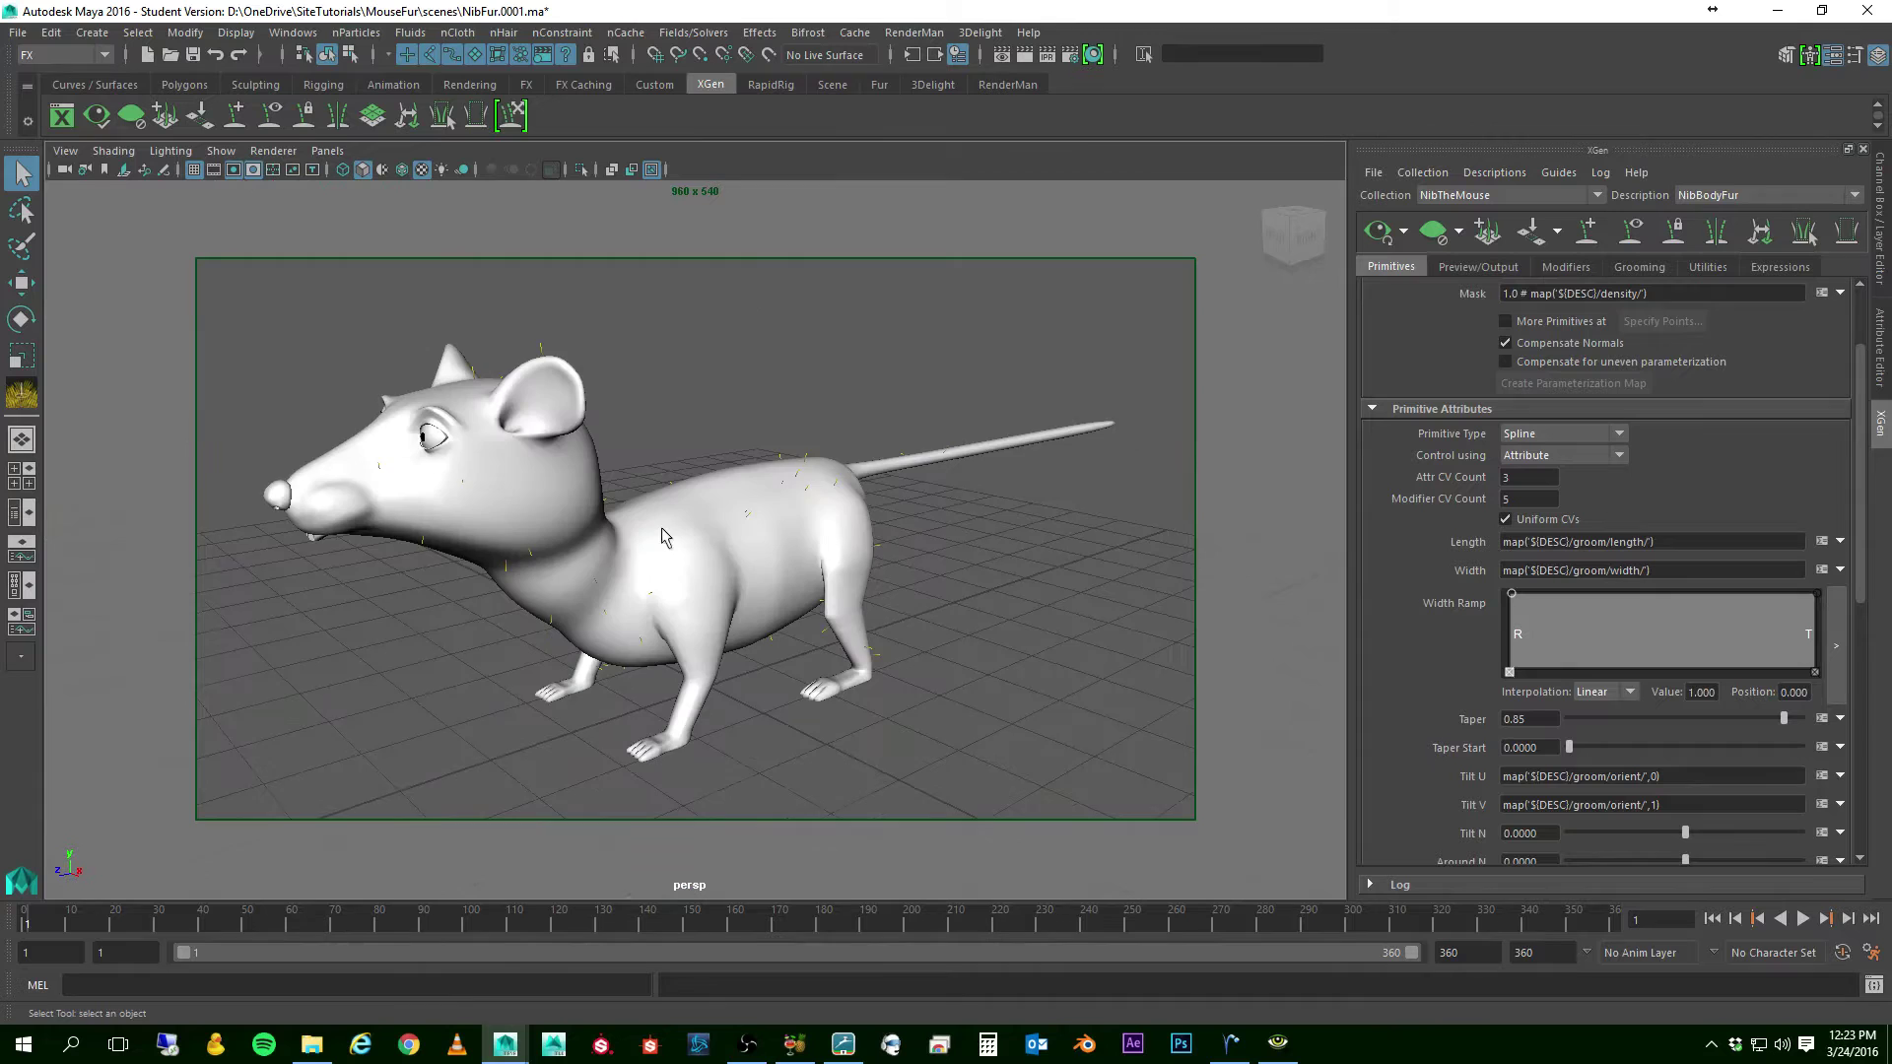
left_click_drag(660, 528, 564, 431, "alt")
scroll(662, 533, "up", 3)
scroll(662, 532, "up", 3)
scroll(662, 532, "down", 3)
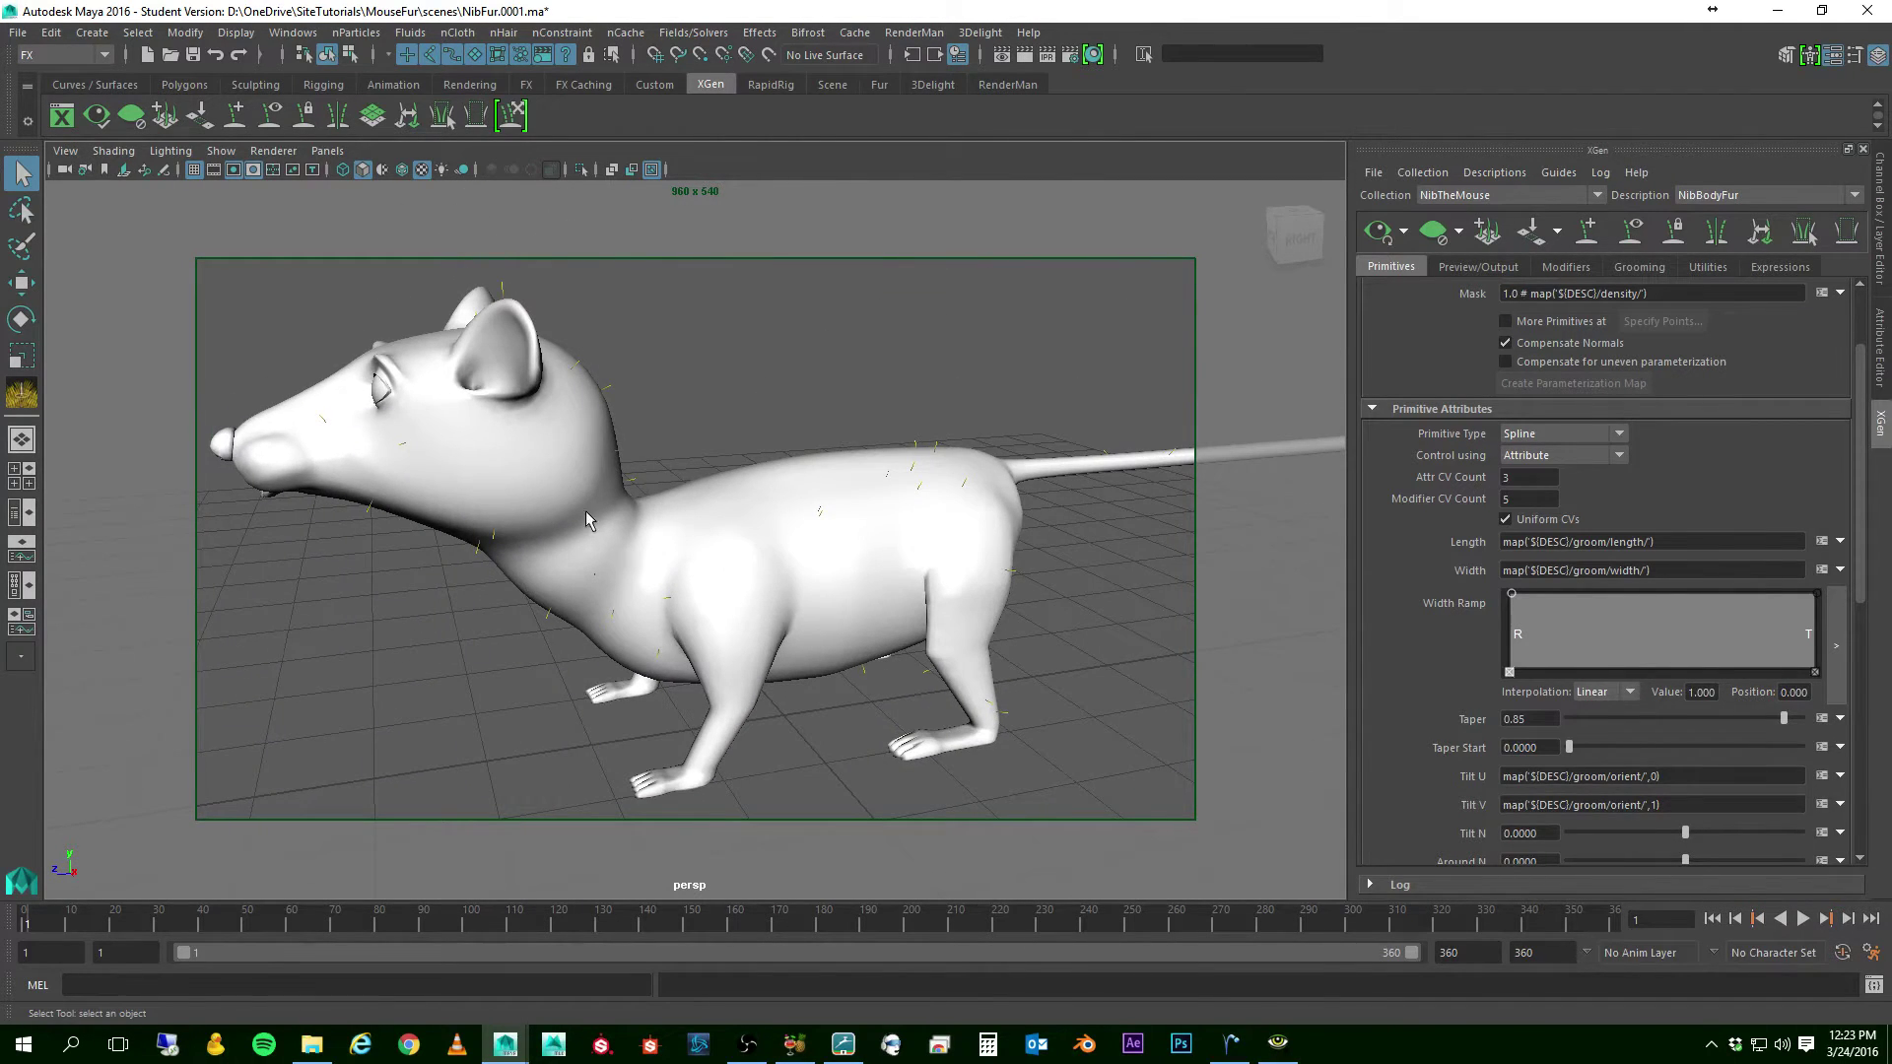
scroll(586, 511, "up", 4)
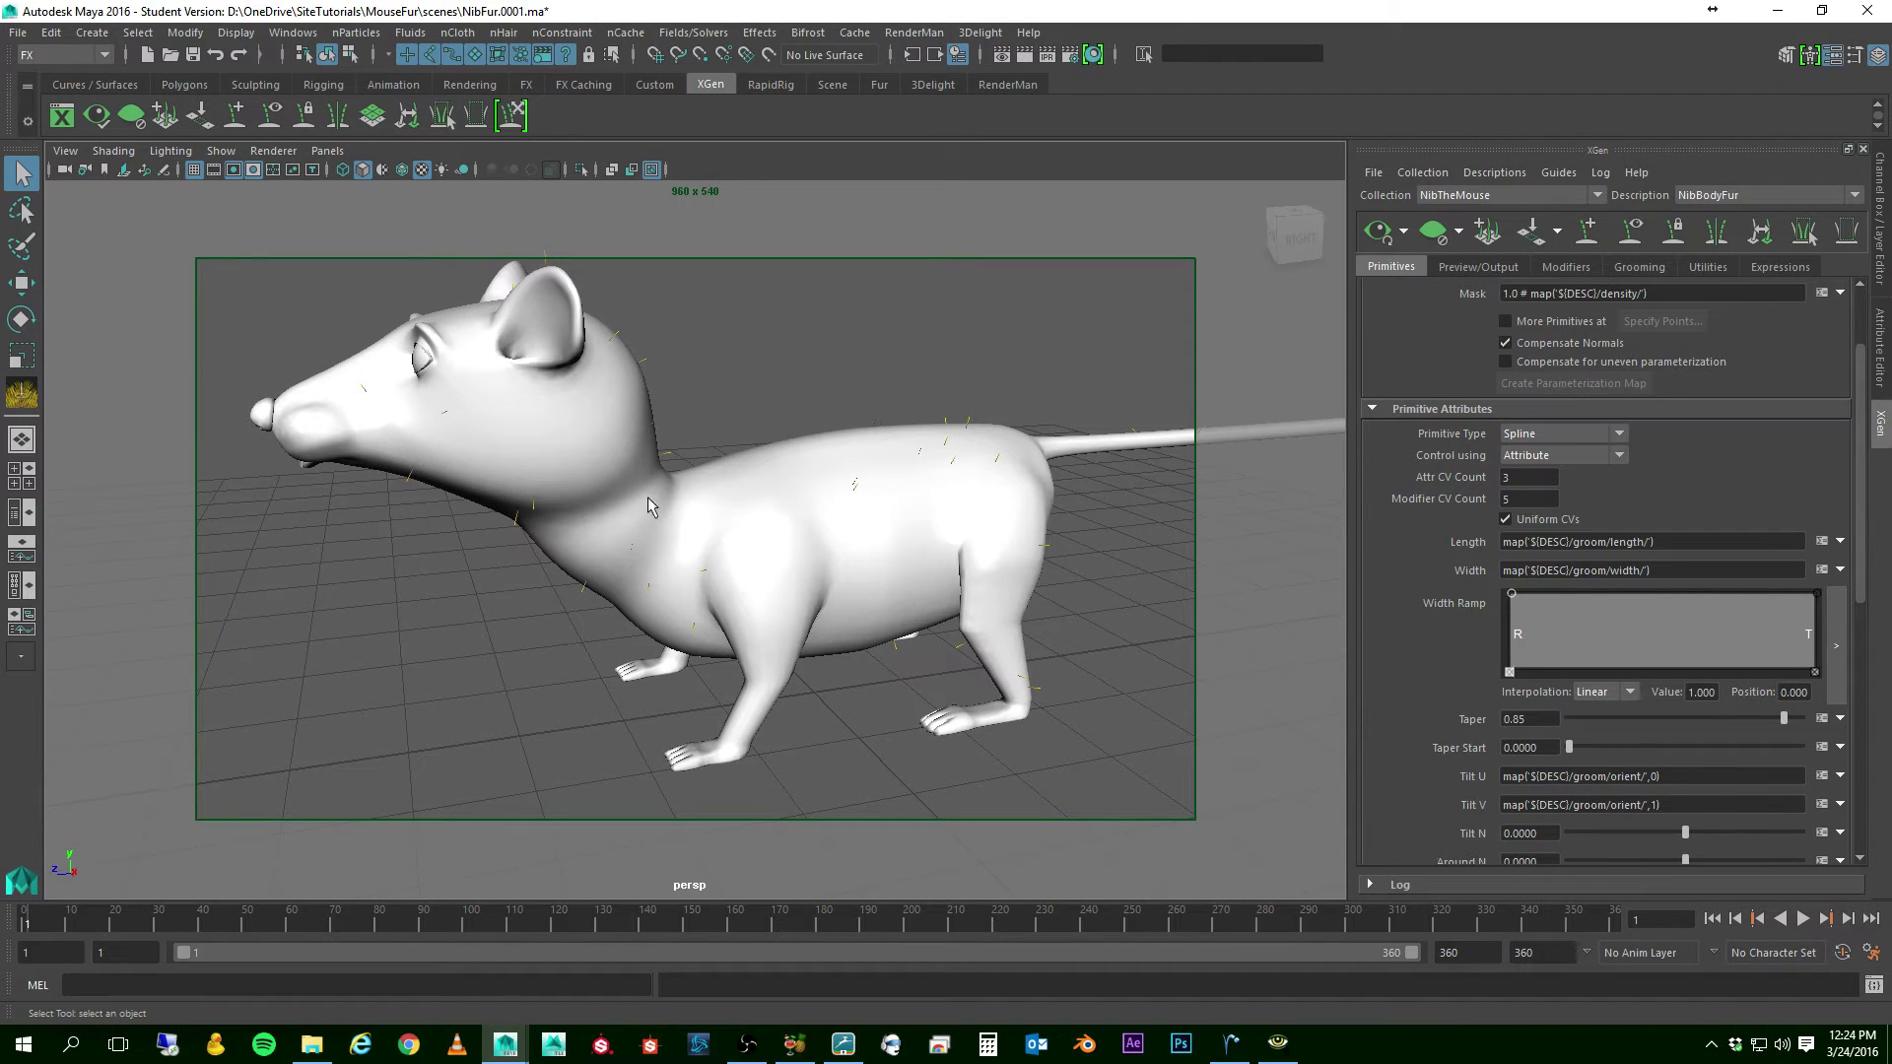
mouse_move(812, 463)
left_mouse_down("alt")
mouse_move(764, 477)
mouse_move(787, 479)
left_mouse_up("alt")
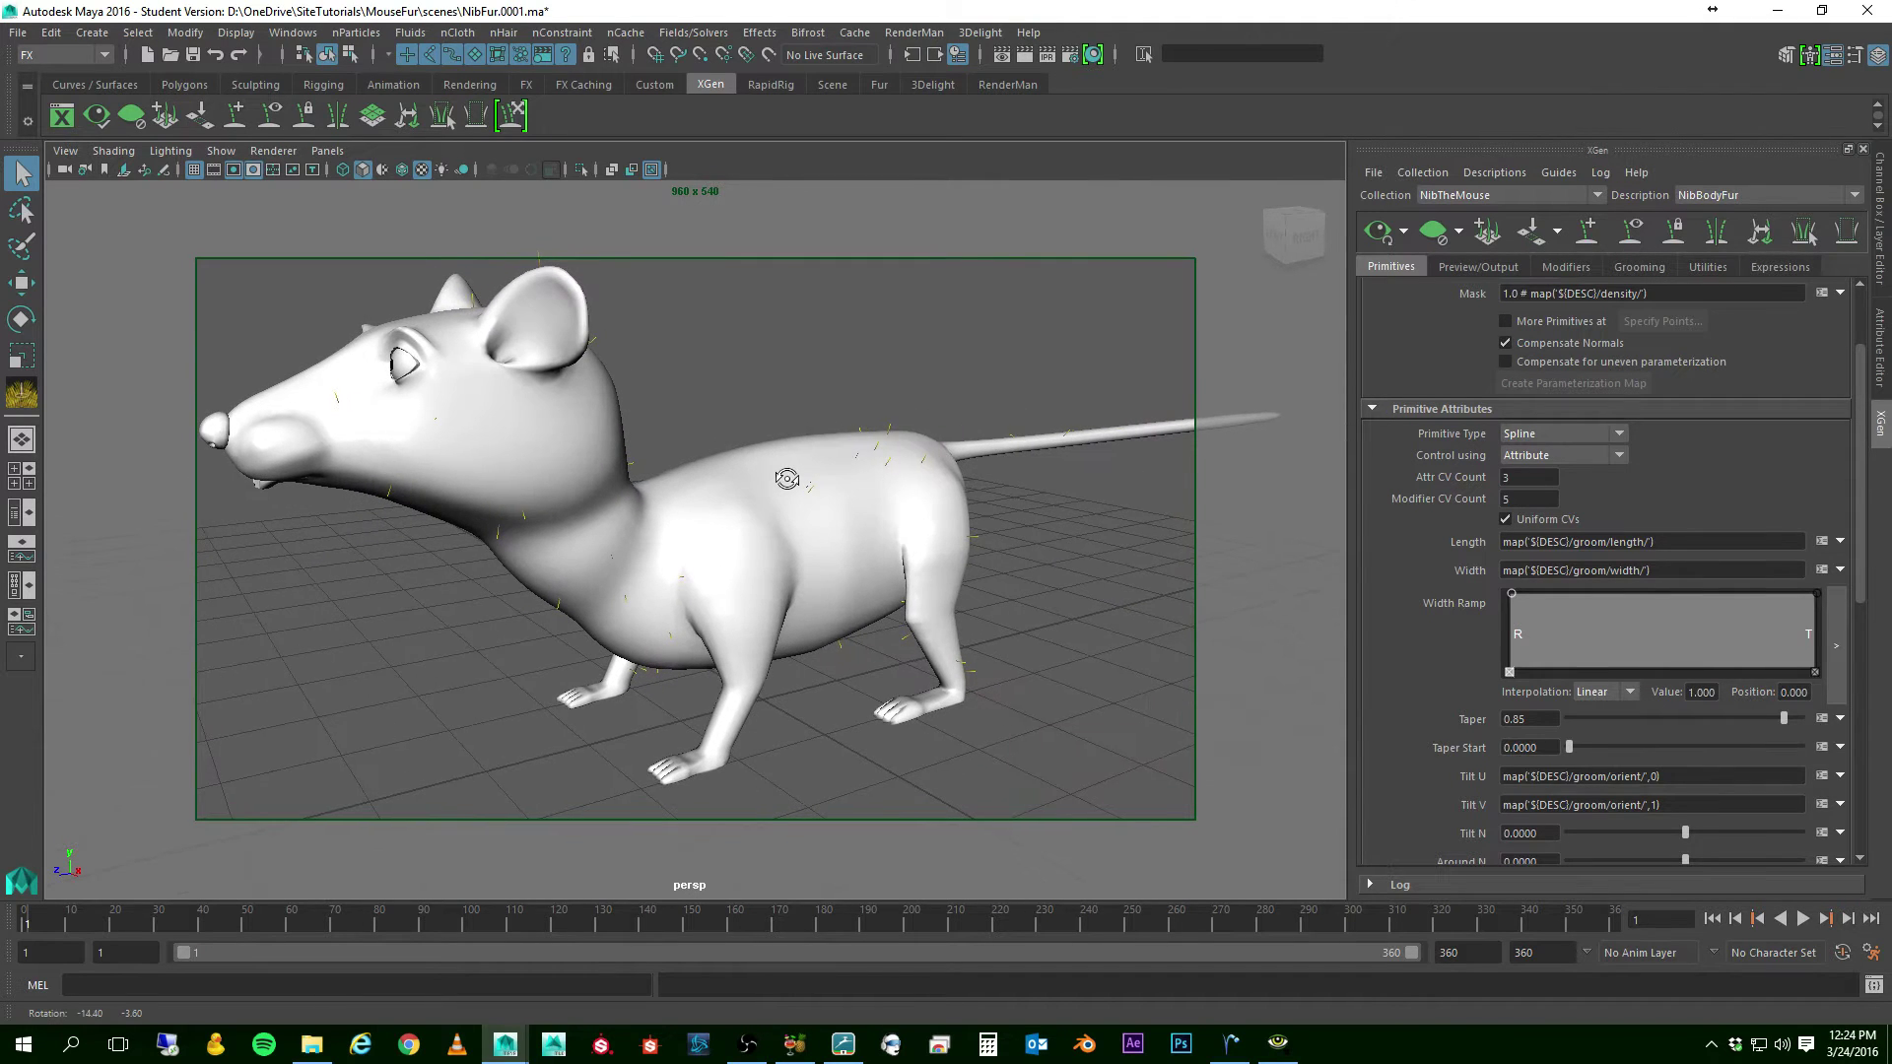
right_click_drag(745, 487, 856, 528, "alt")
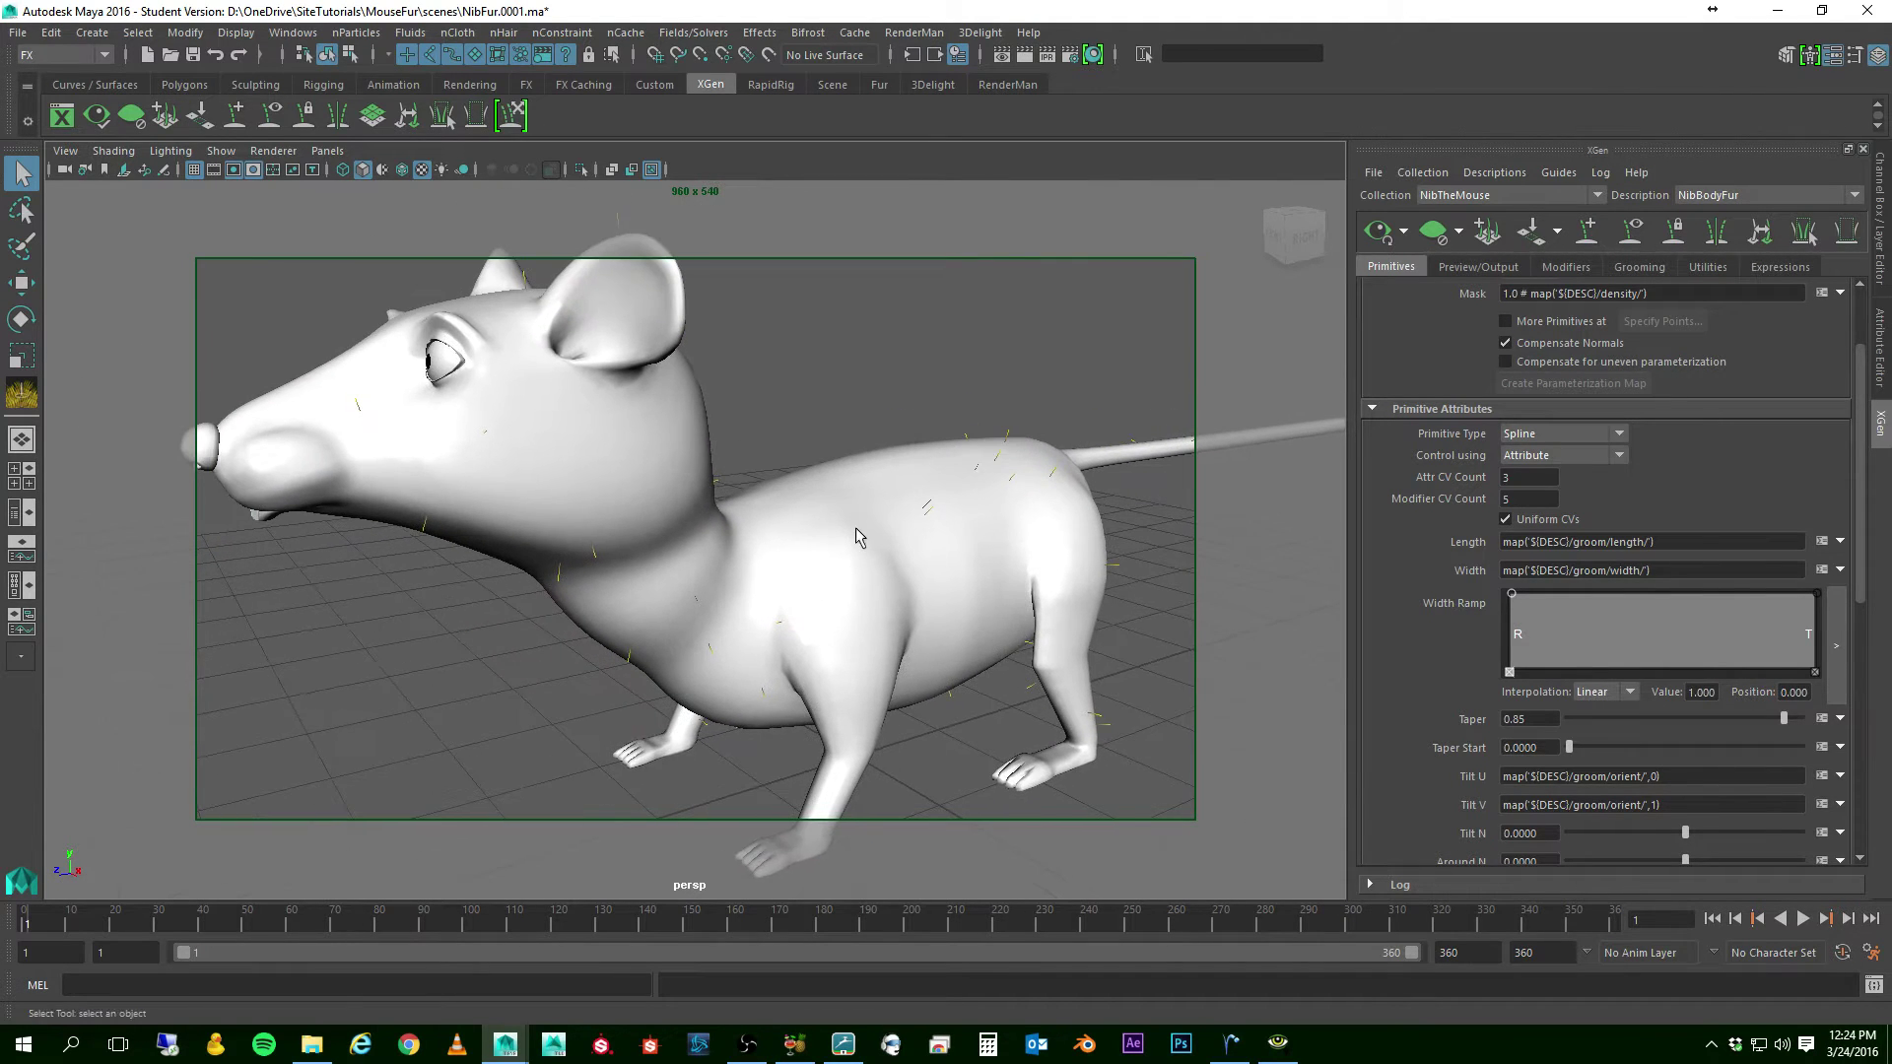
left_click_drag(855, 528, 811, 488, "alt")
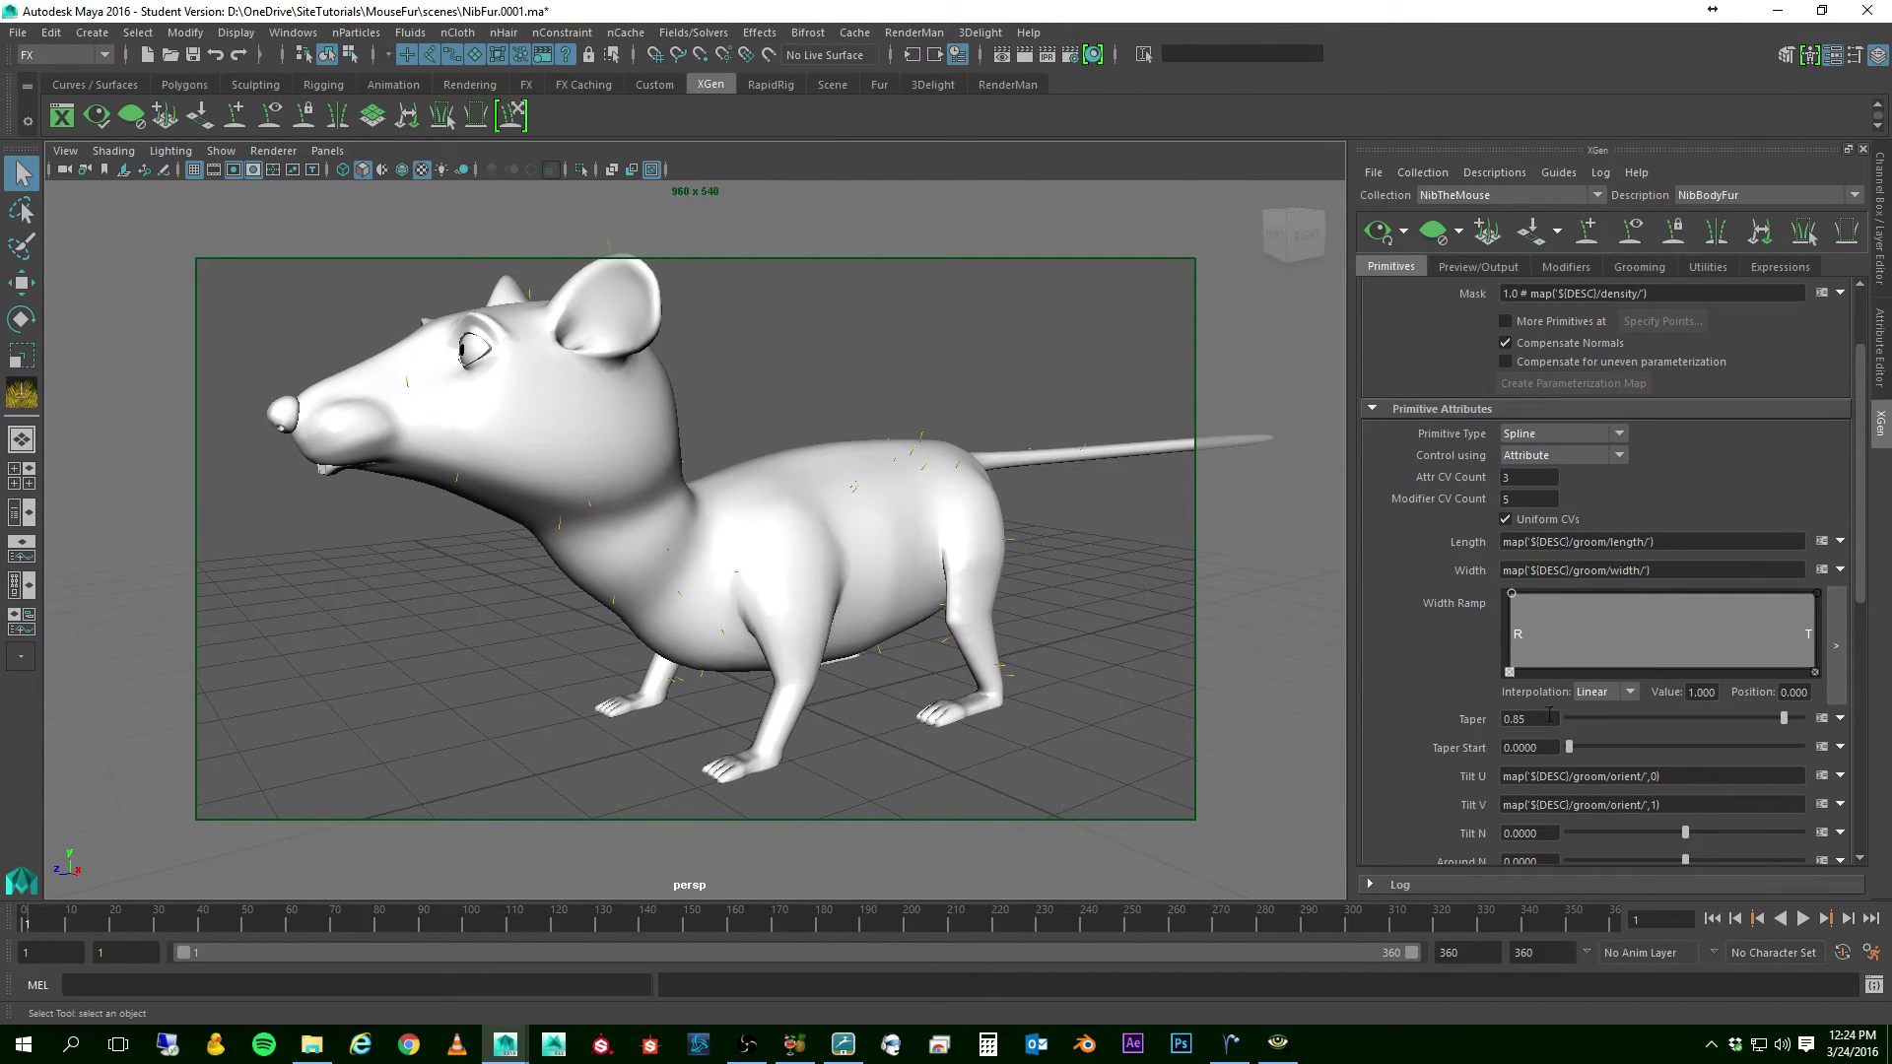
- Set the groom Density to 5, then 100
left_click(1640, 267)
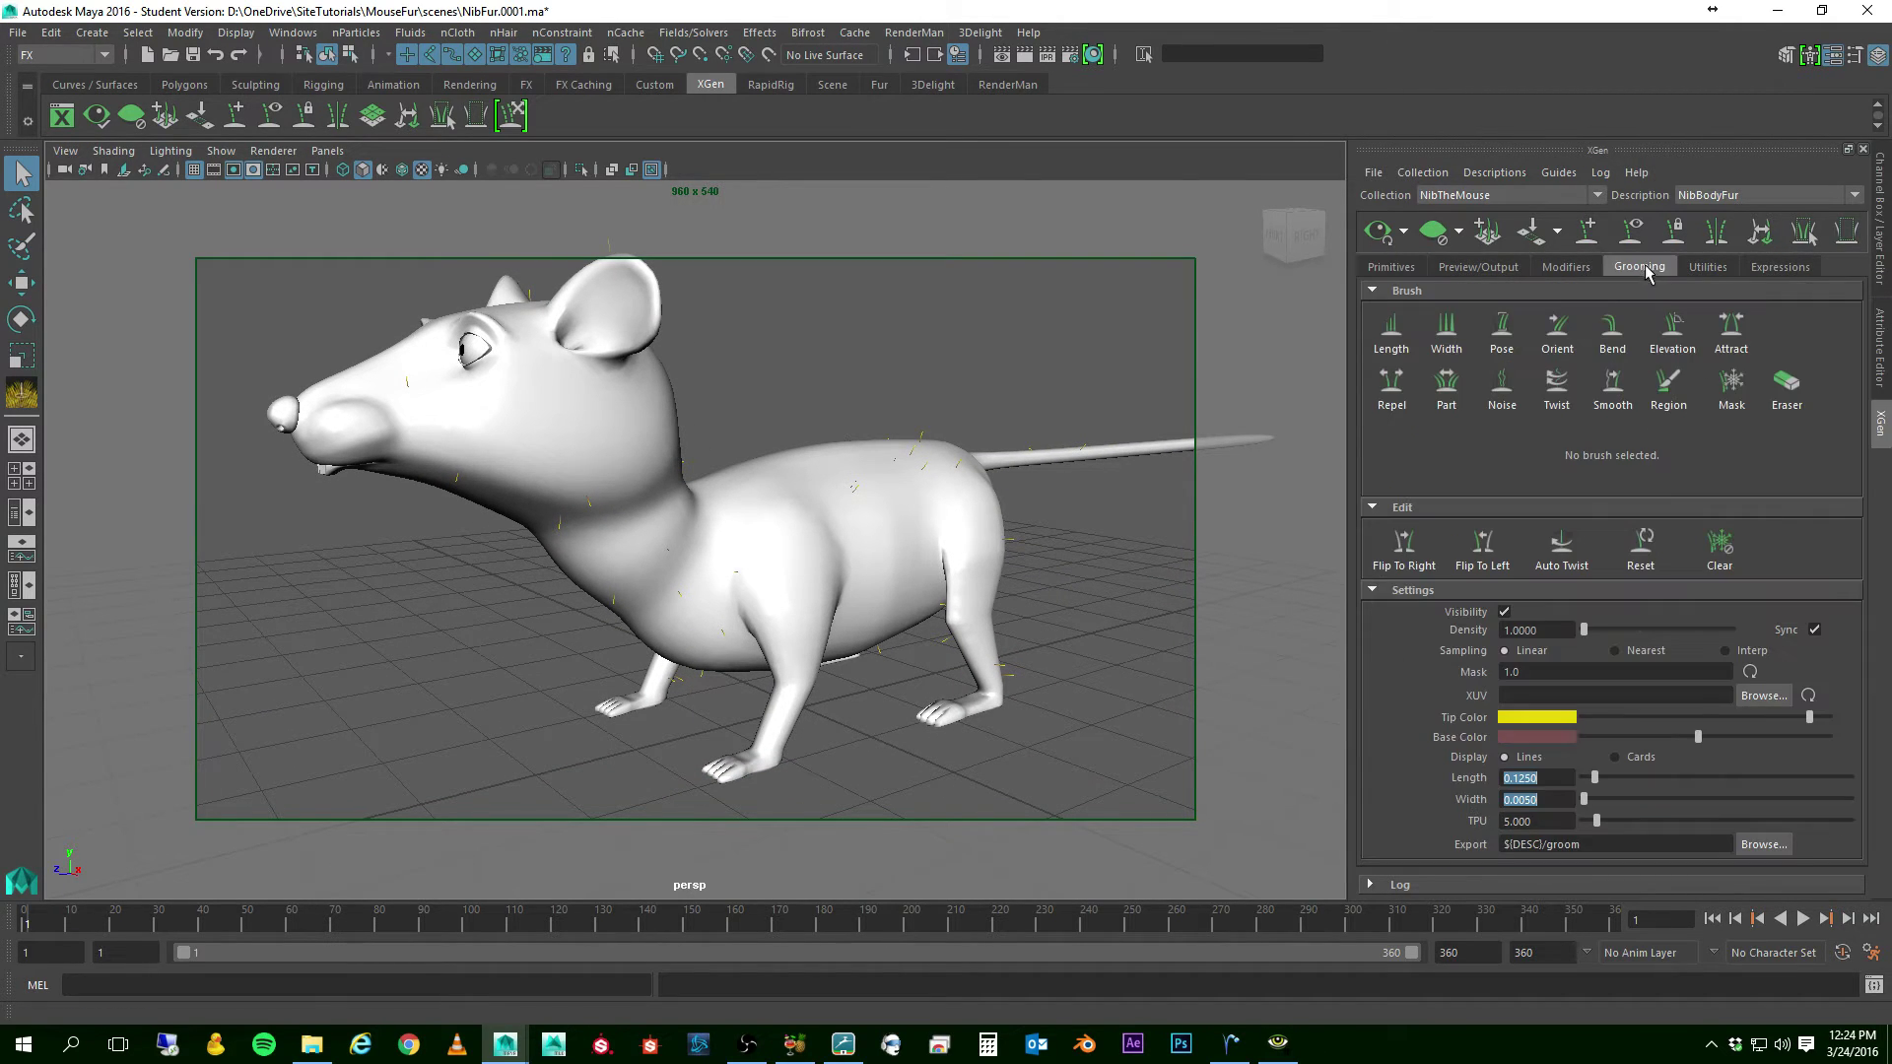
left_click(1549, 630)
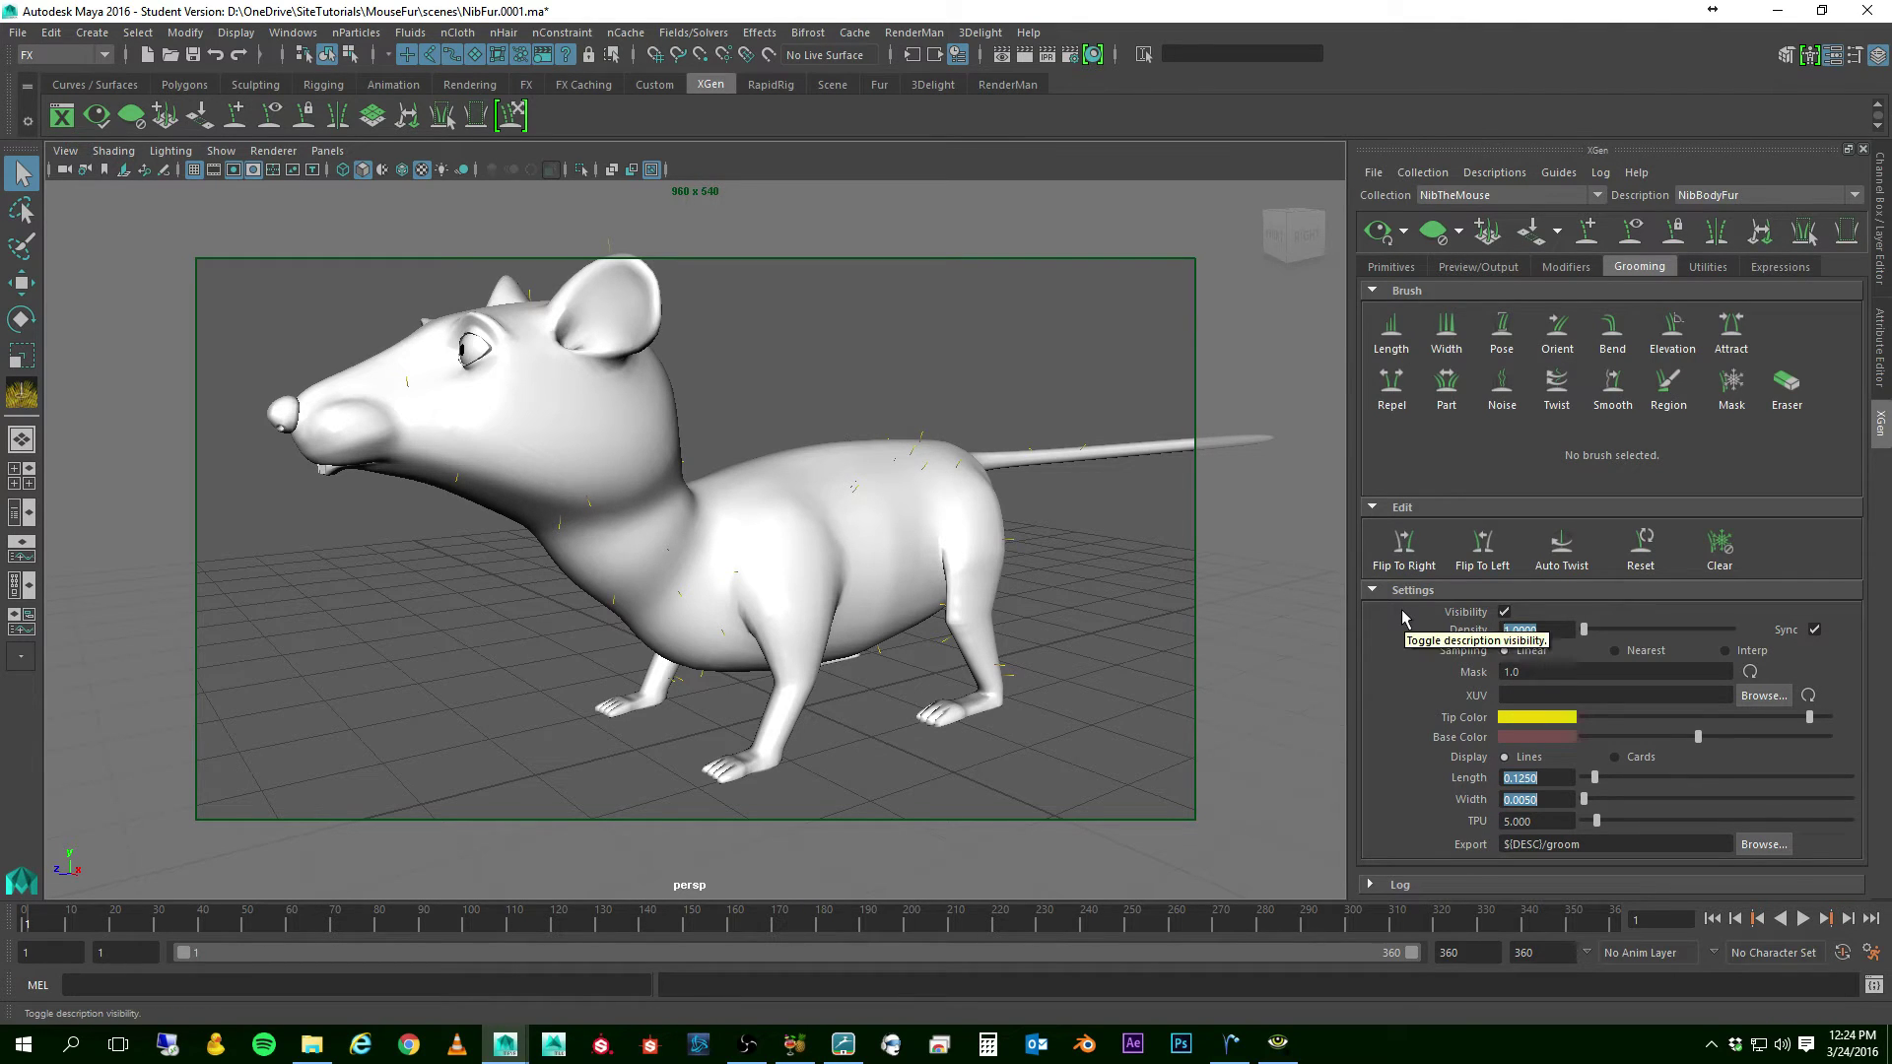
key("Return")
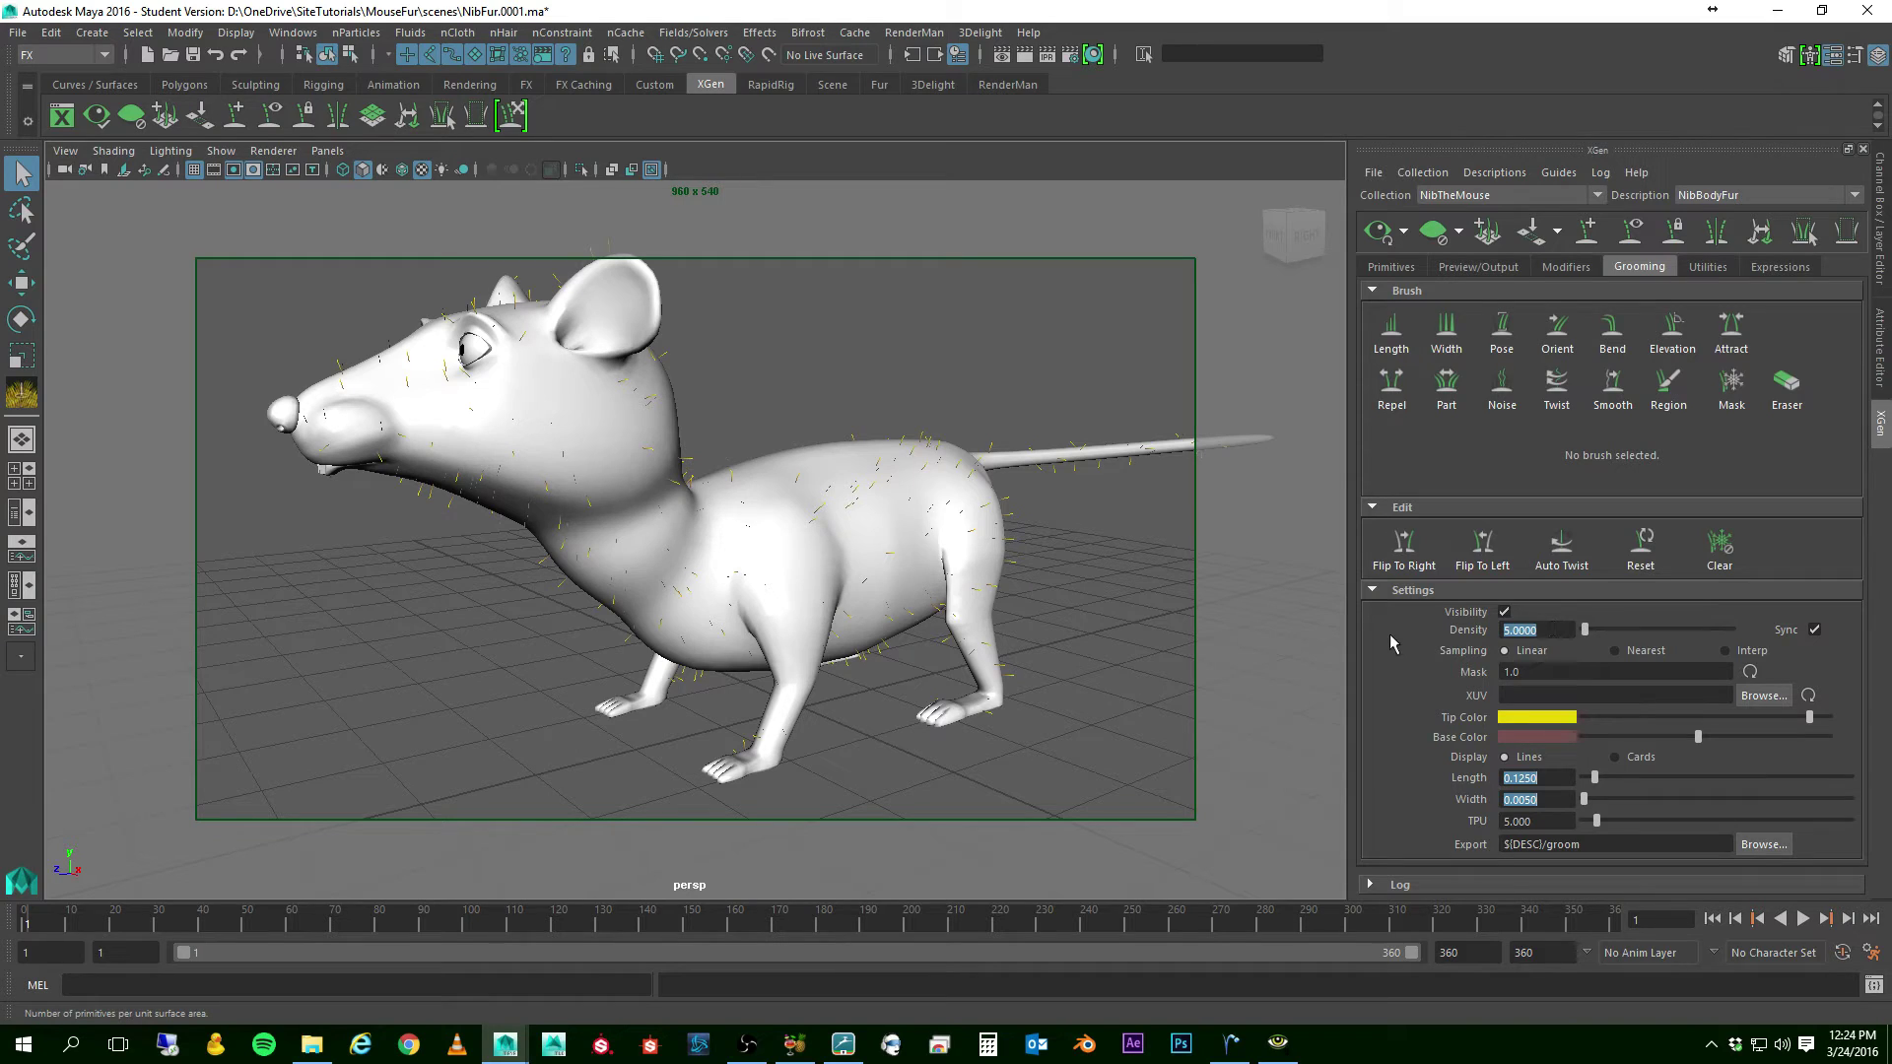
type("100")
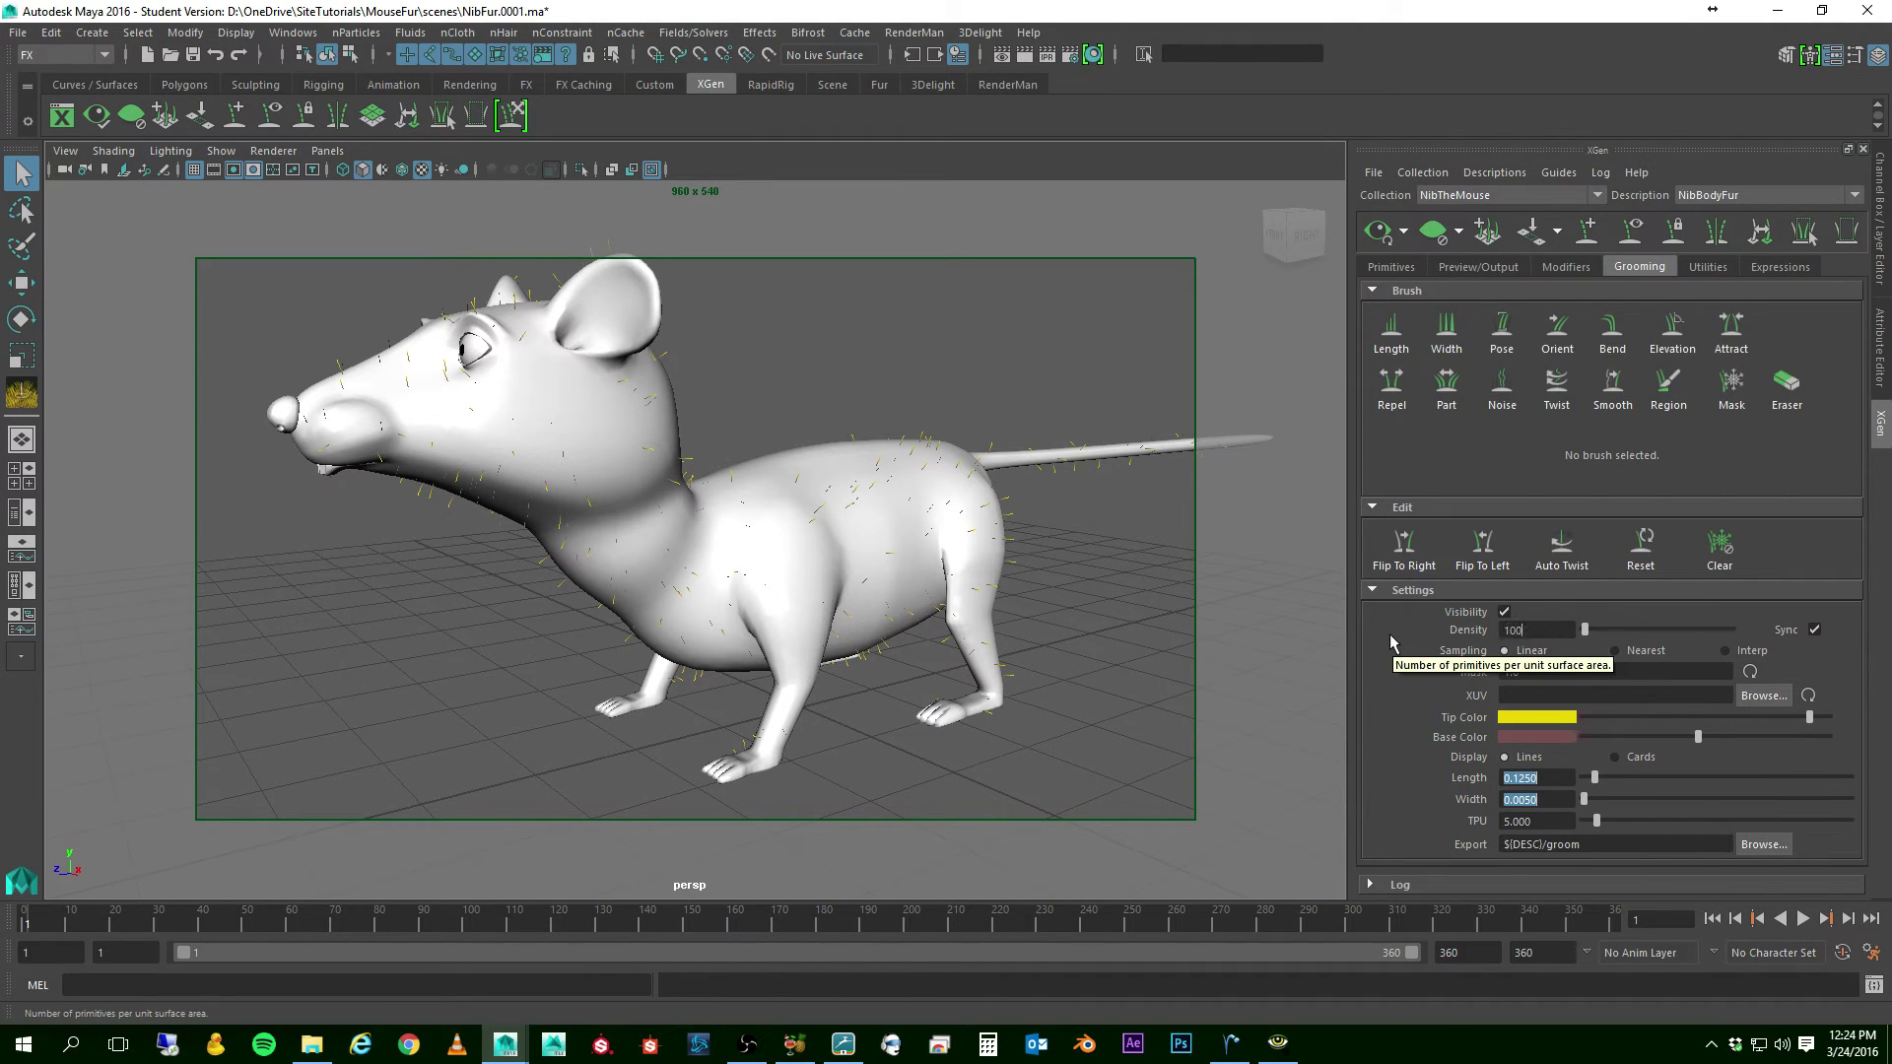
key("Return")
- Orbit around the furry mouse and raise groom Density to 125
left_click_drag(271, 527, 506, 533, "alt")
right_click_drag(594, 528, 602, 581, "alt")
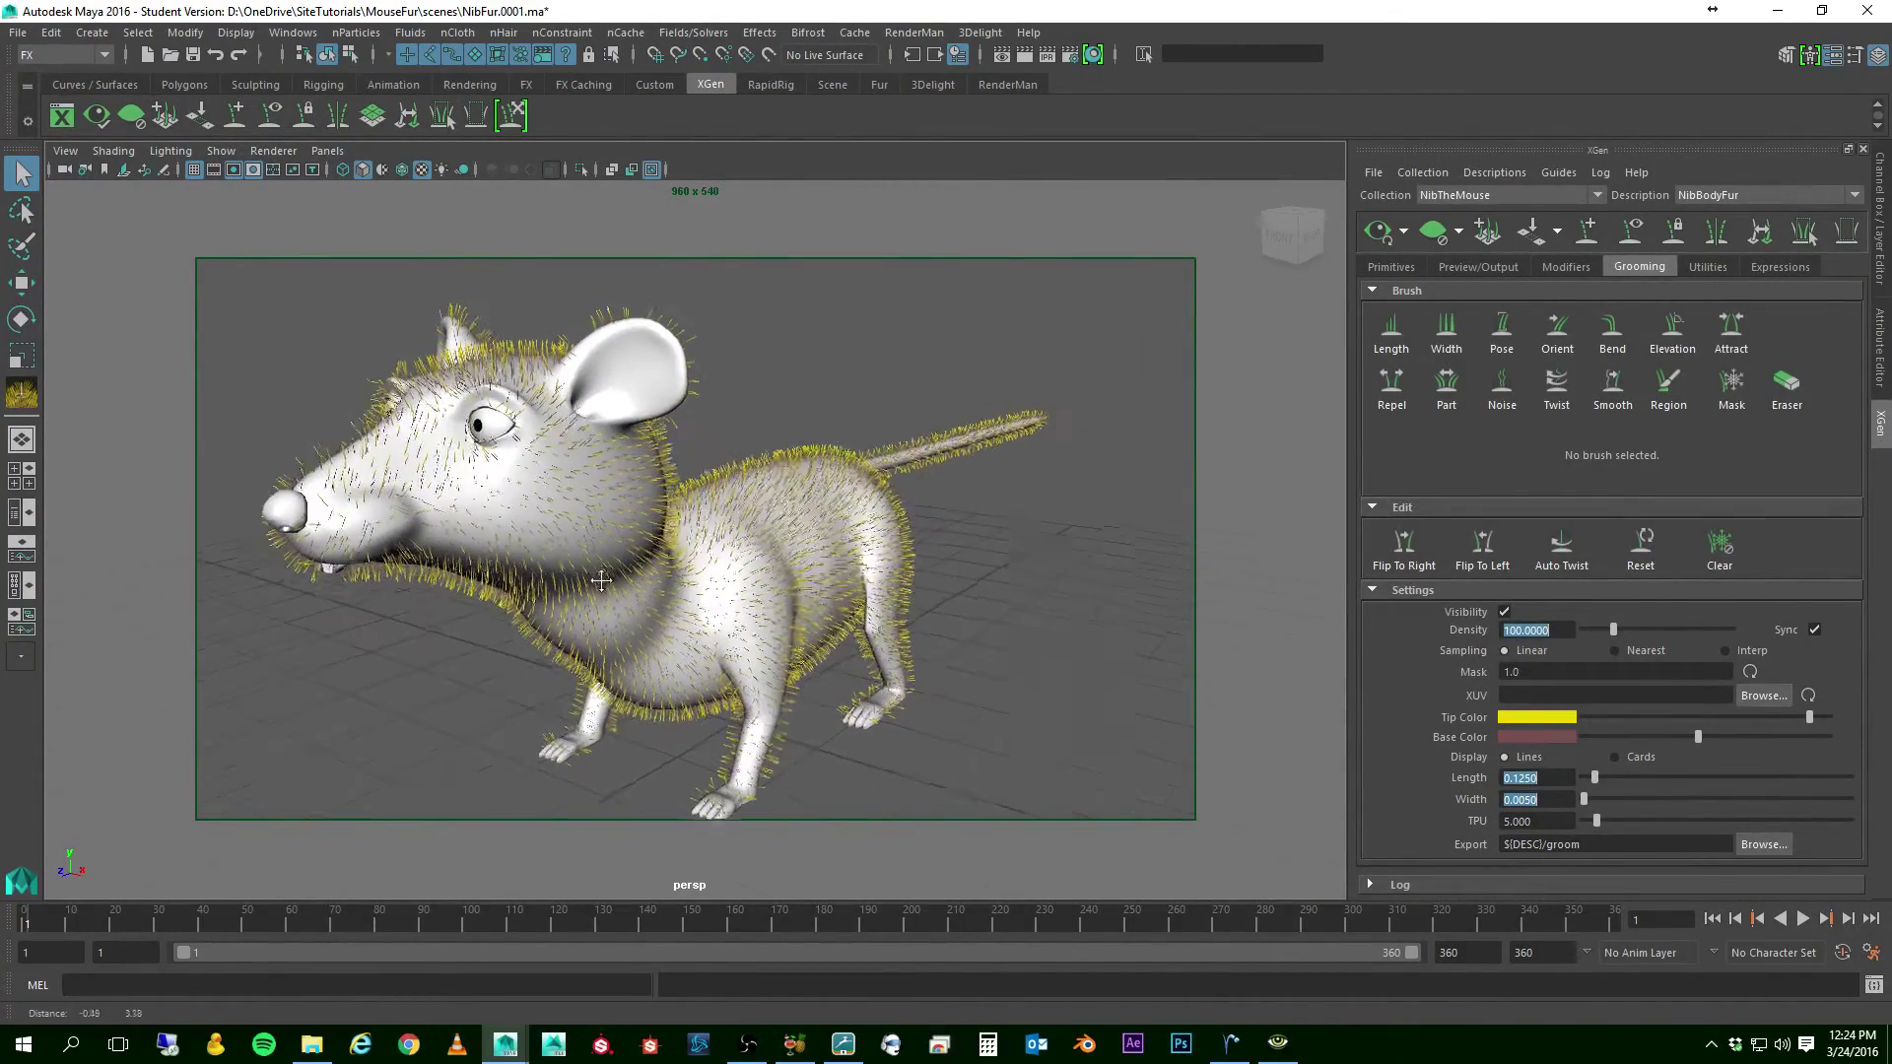
left_click_drag(601, 581, 510, 517, "alt")
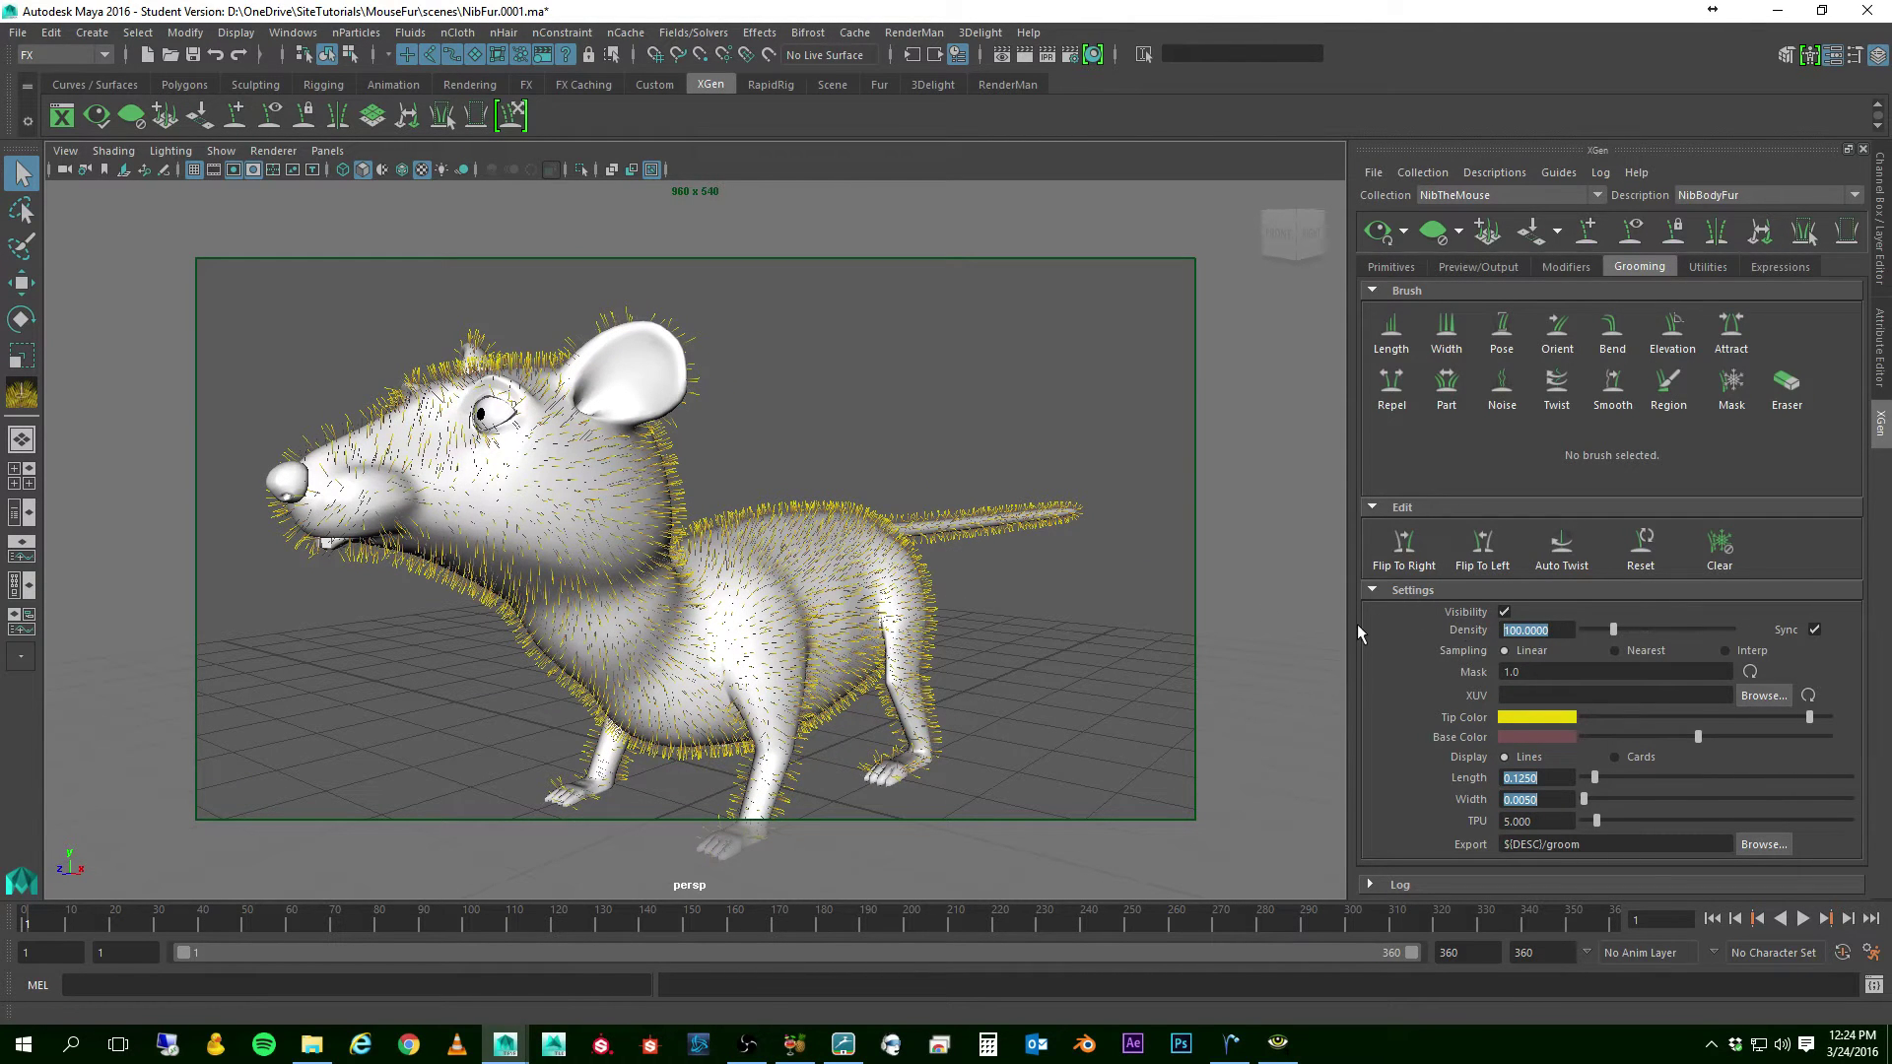
type("125")
key("Return")
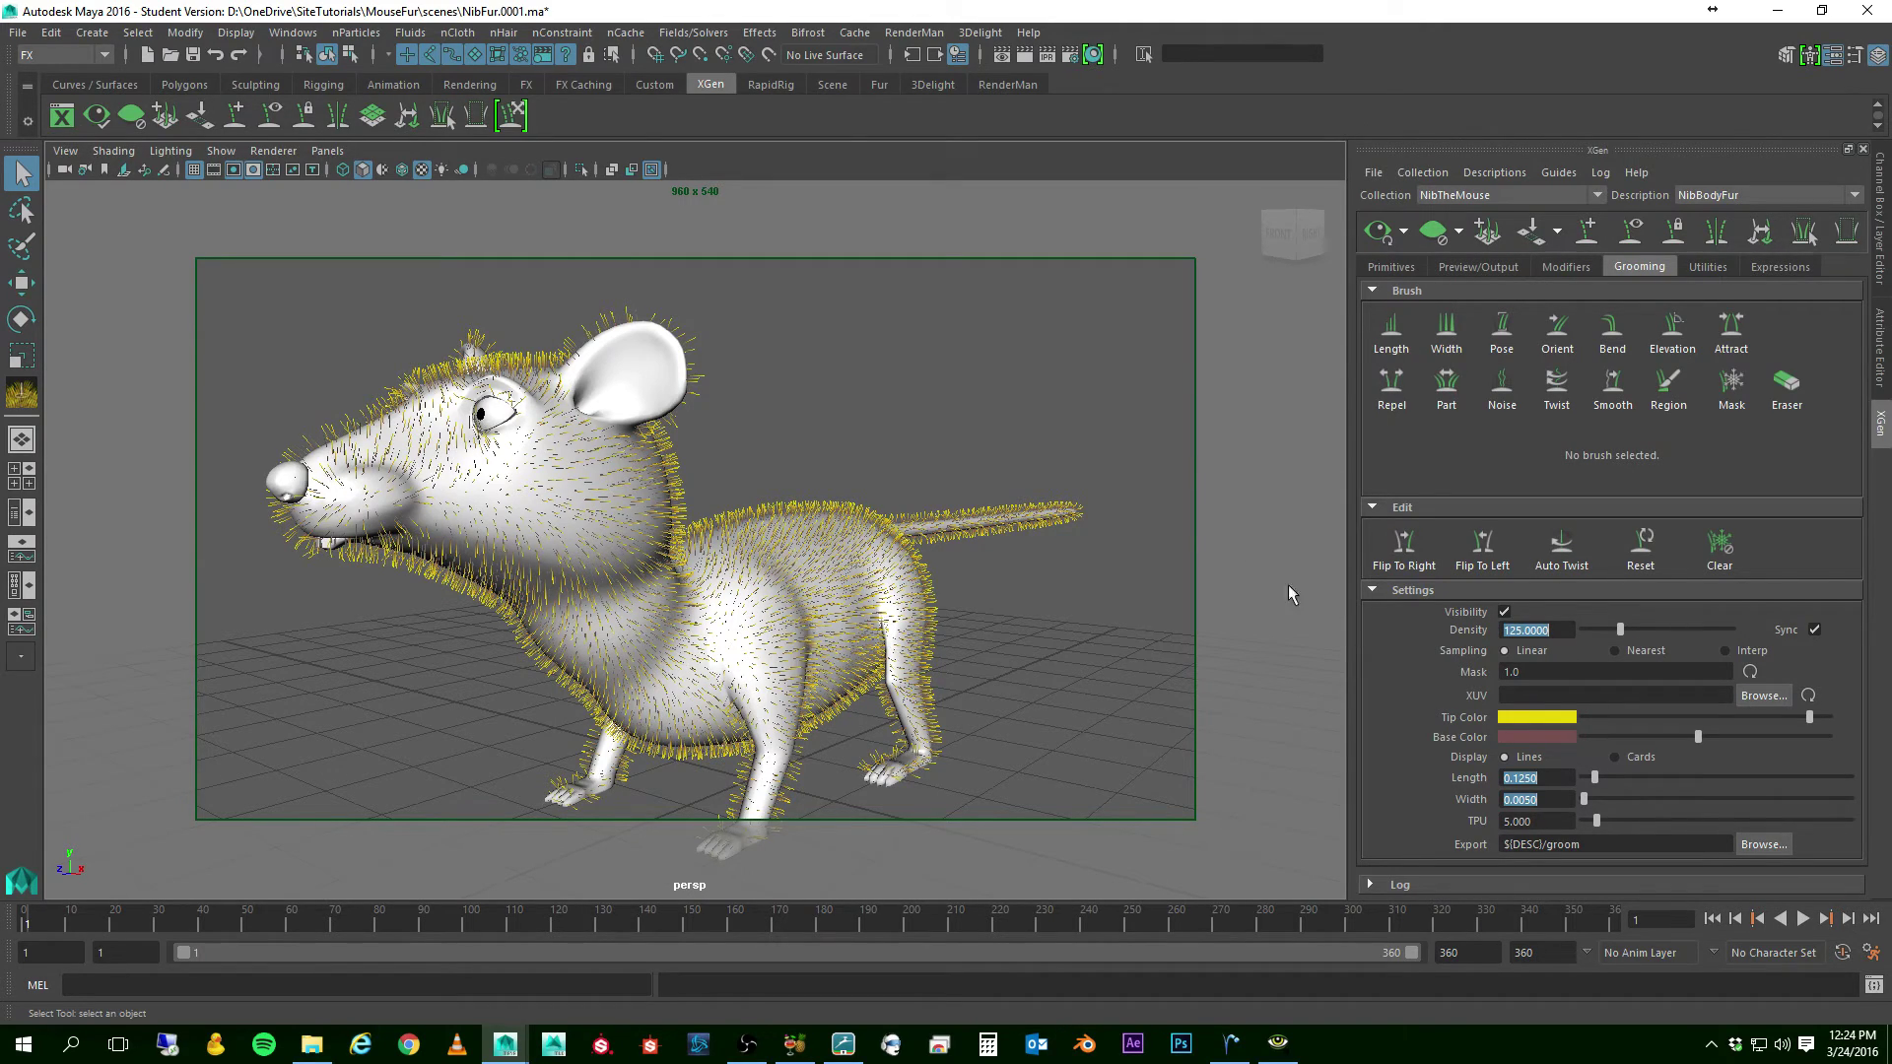
left_click_drag(622, 541, 404, 535, "alt")
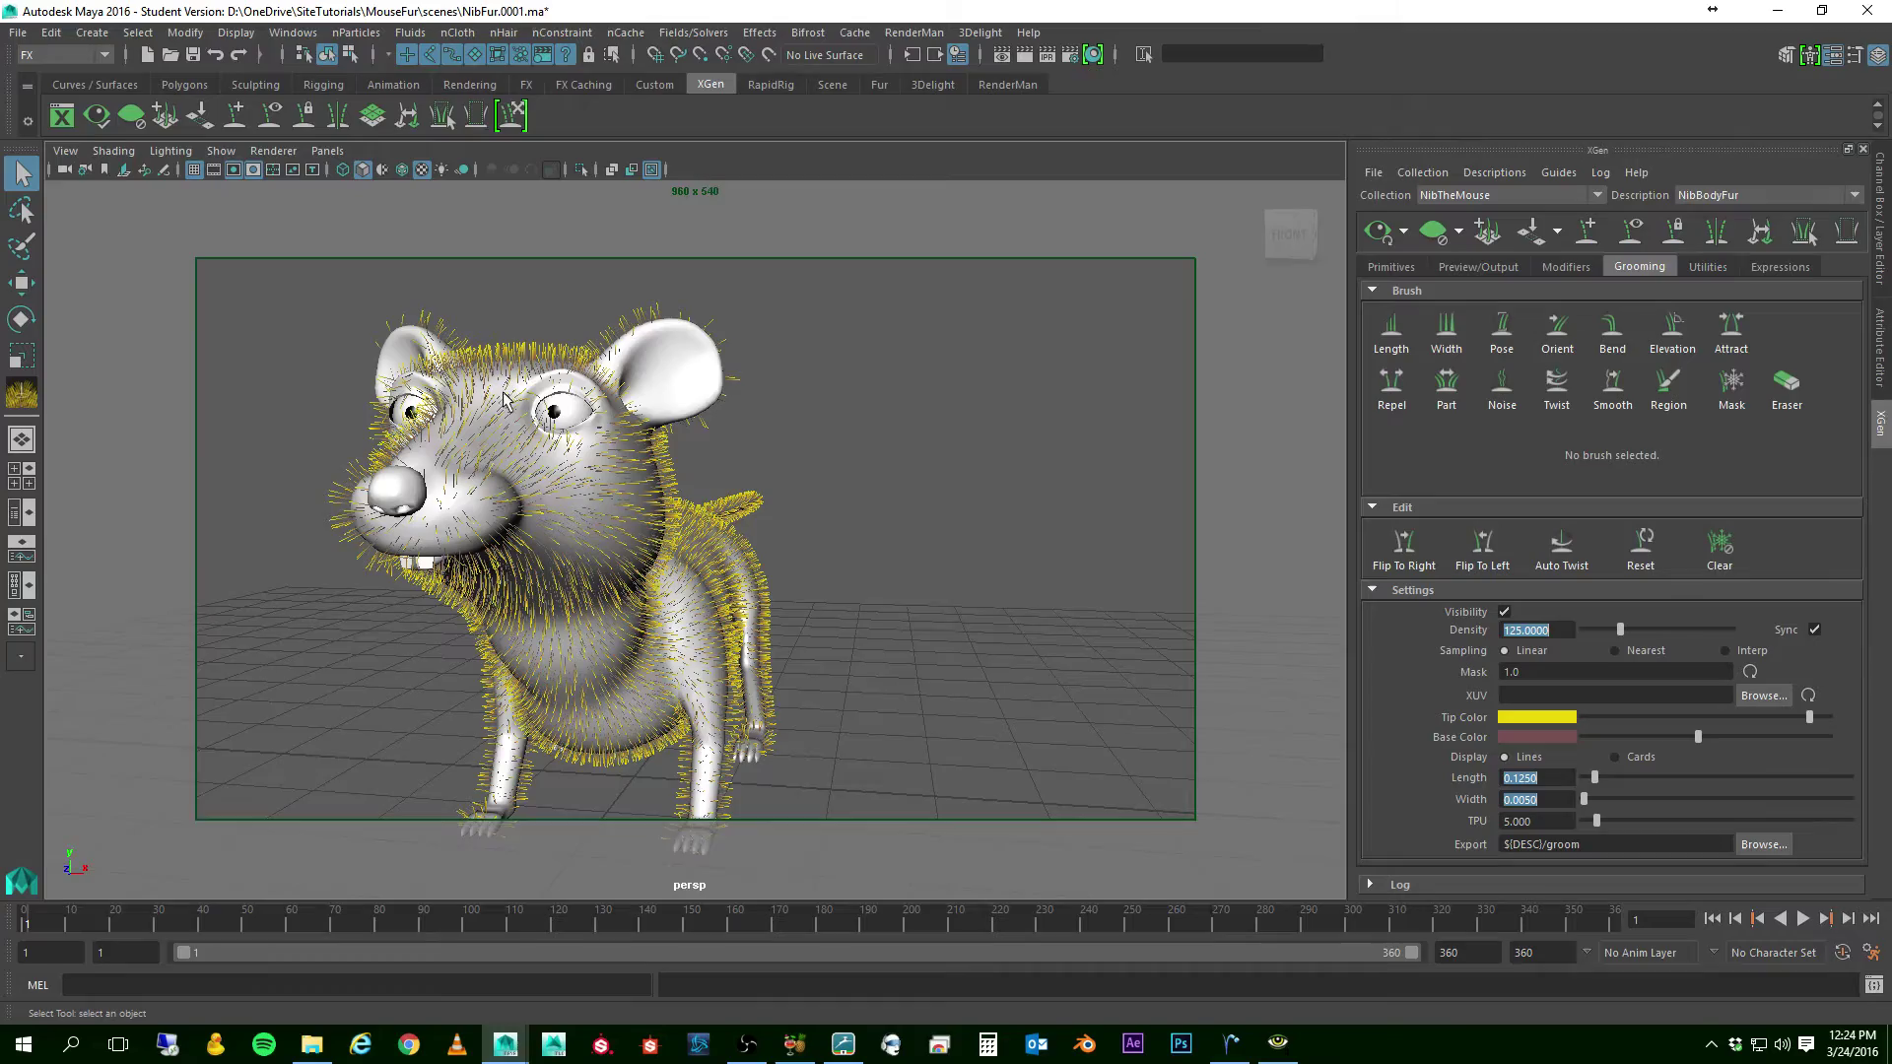
left_click_drag(550, 490, 496, 499, "alt")
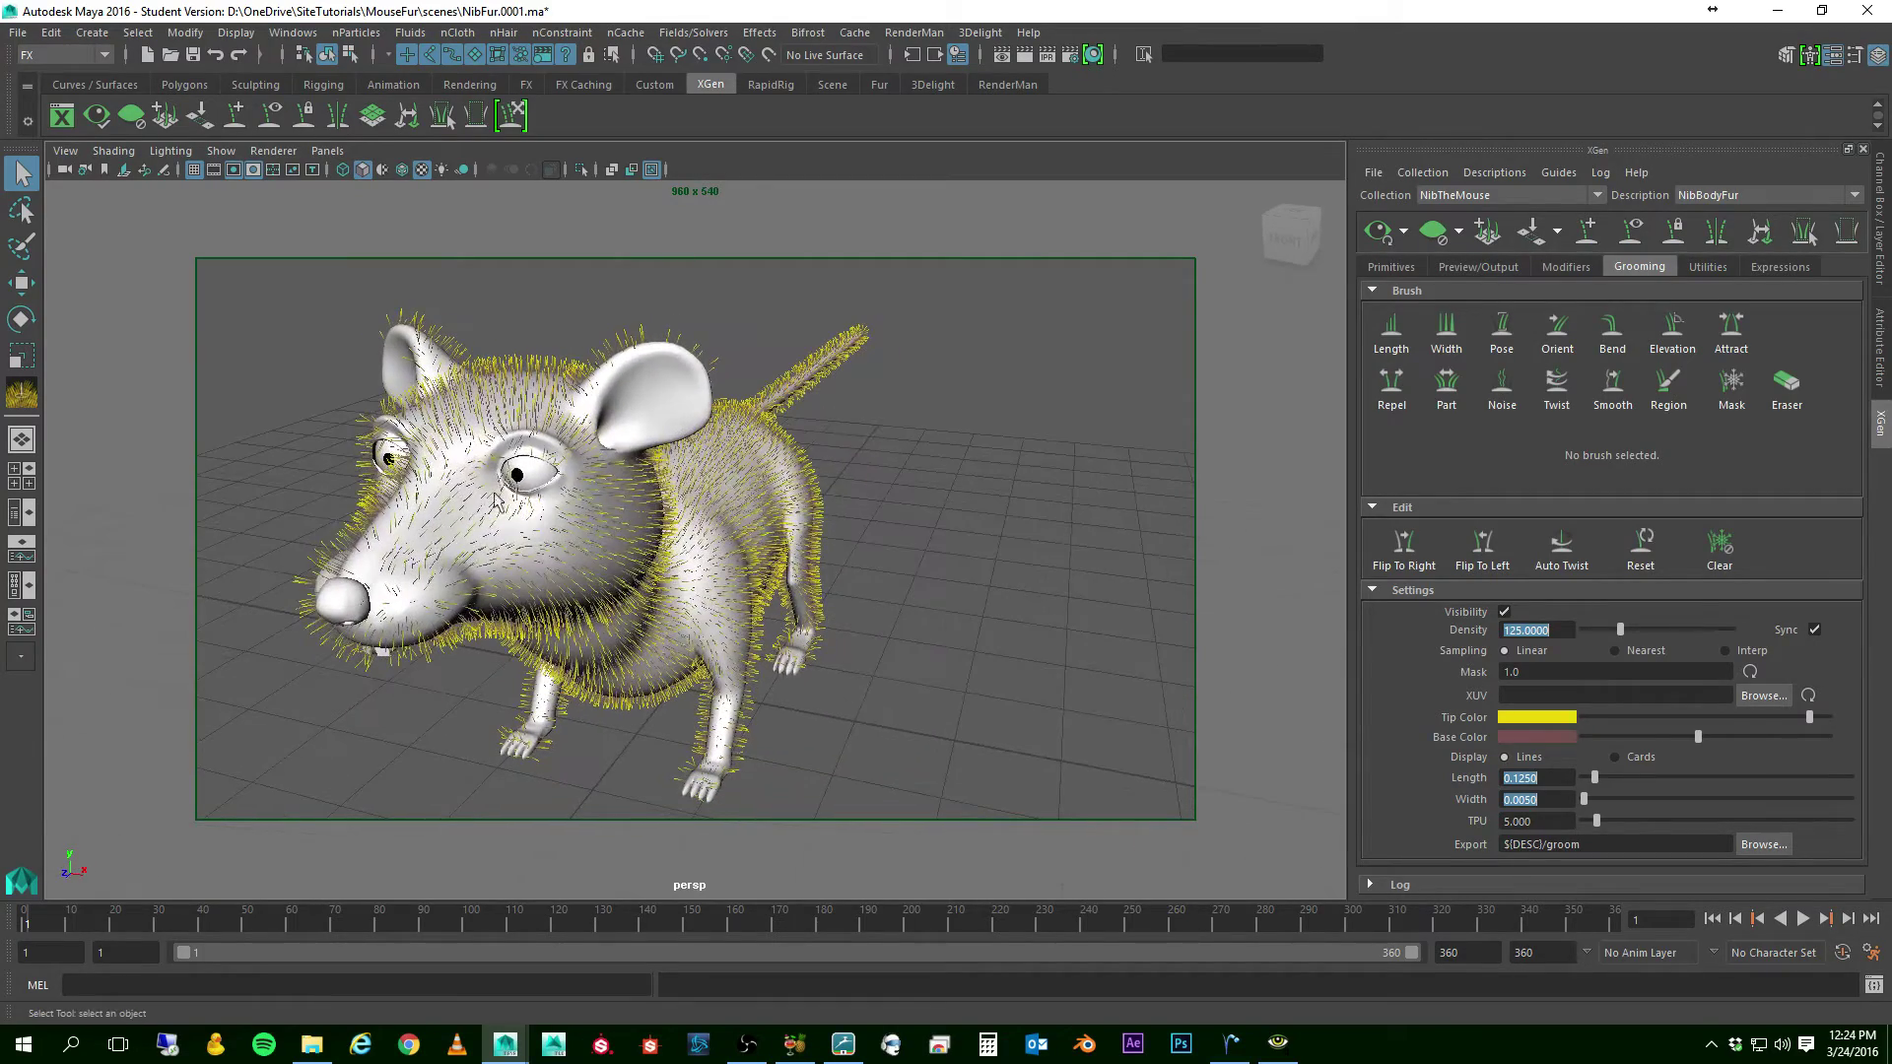
left_click_drag(665, 517, 601, 508, "alt")
right_click_drag(601, 507, 631, 495, "alt")
left_click_drag(631, 494, 847, 524, "alt")
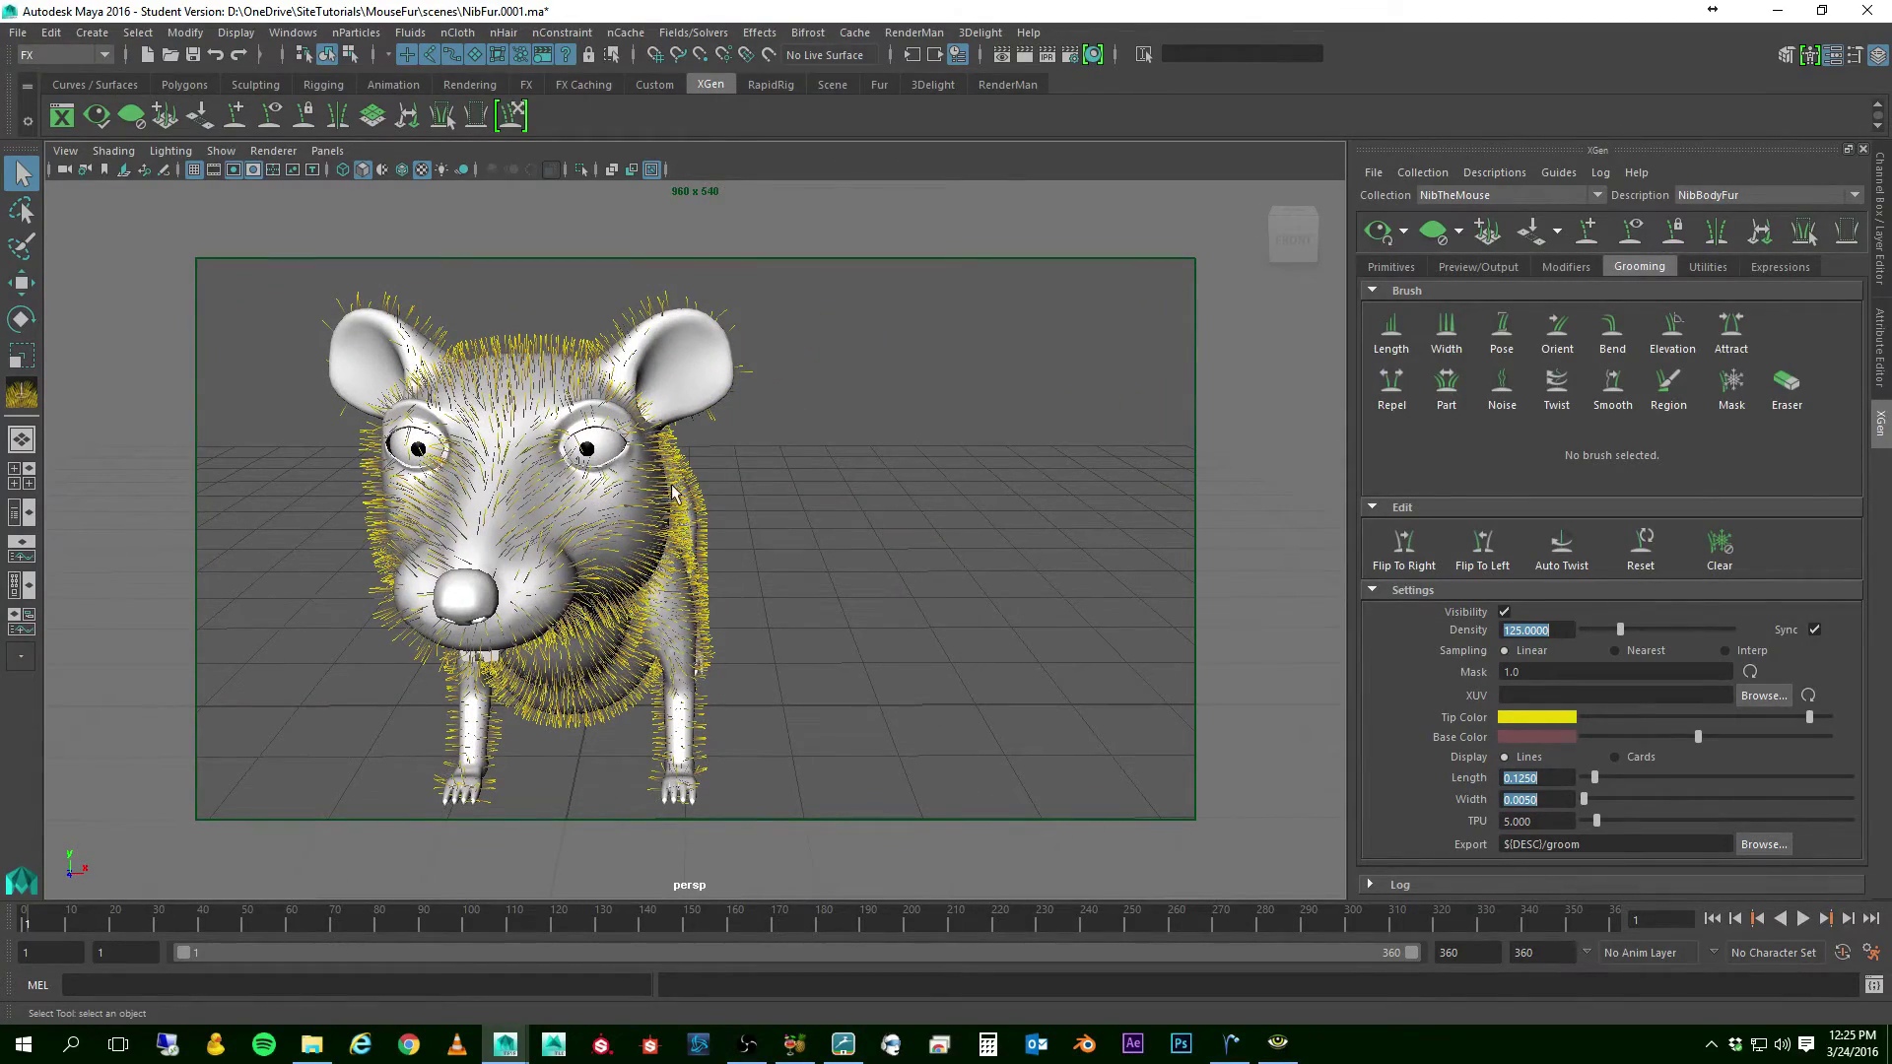
left_click_drag(512, 545, 530, 484, "alt")
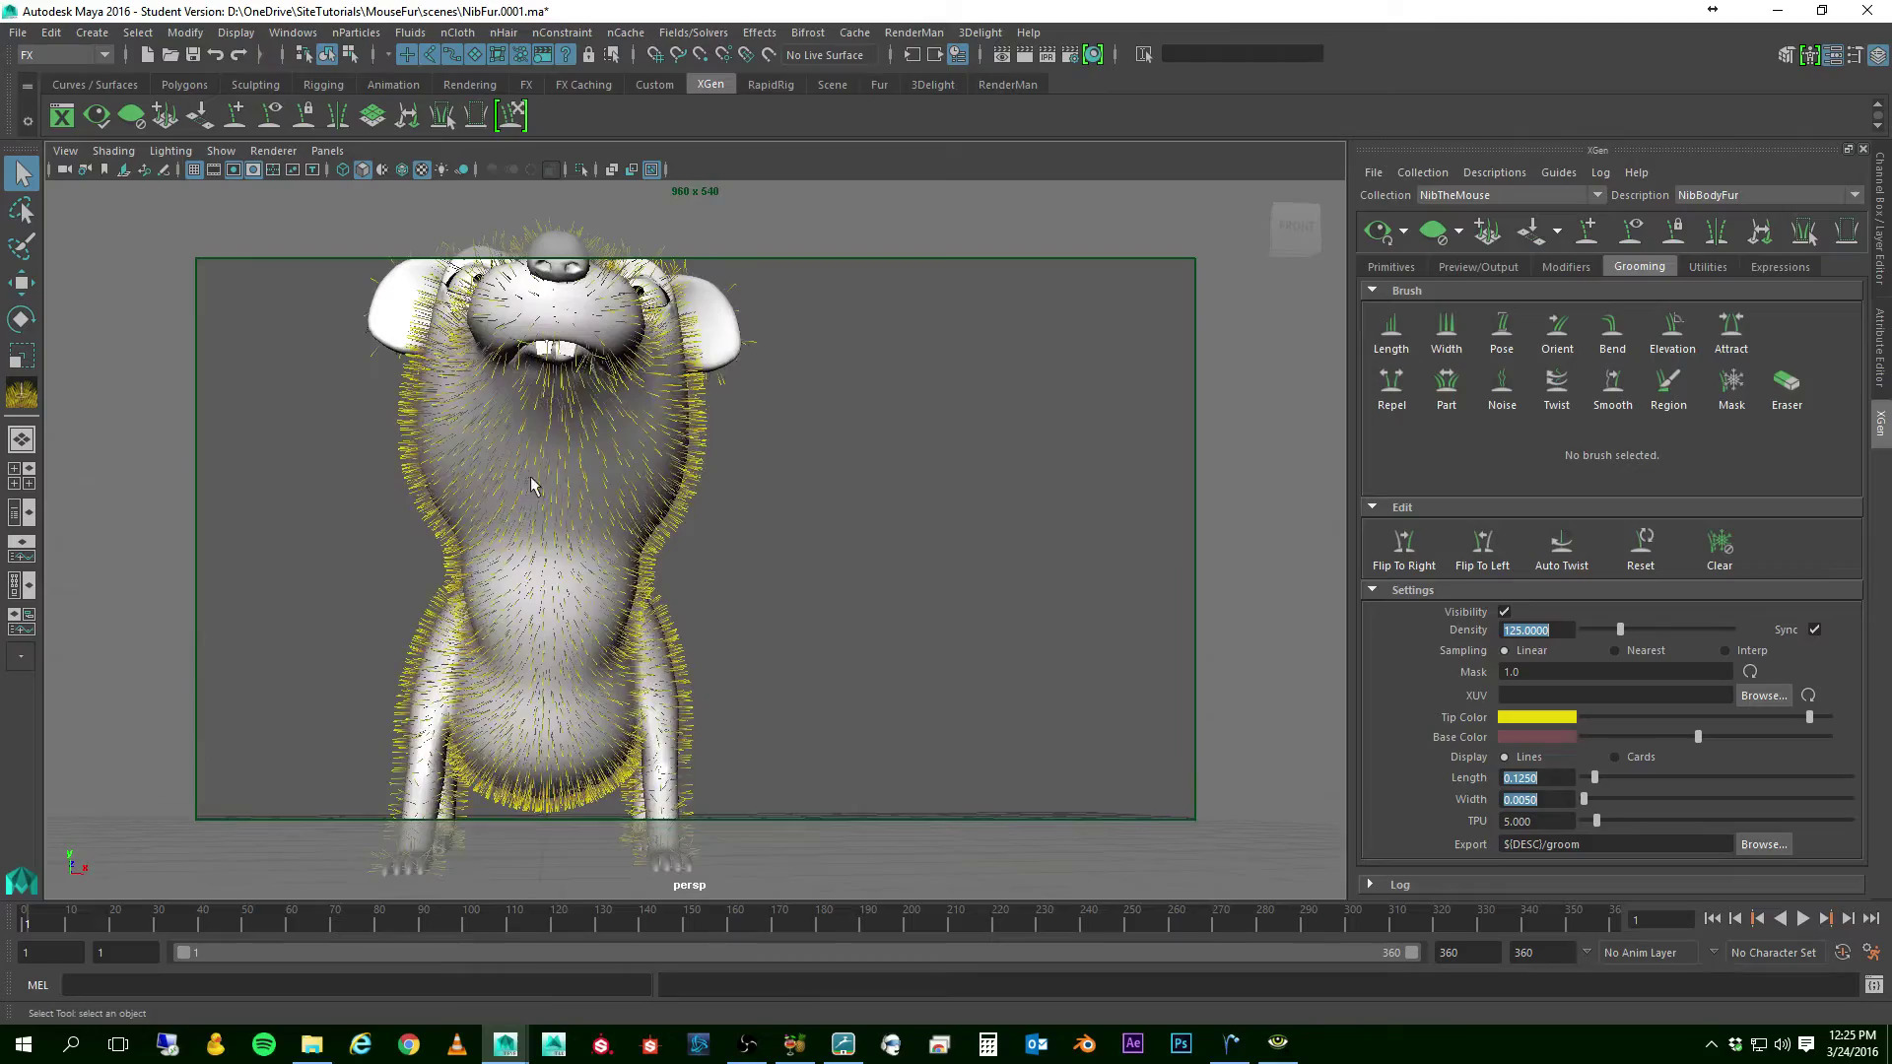
left_click_drag(570, 559, 791, 484, "alt")
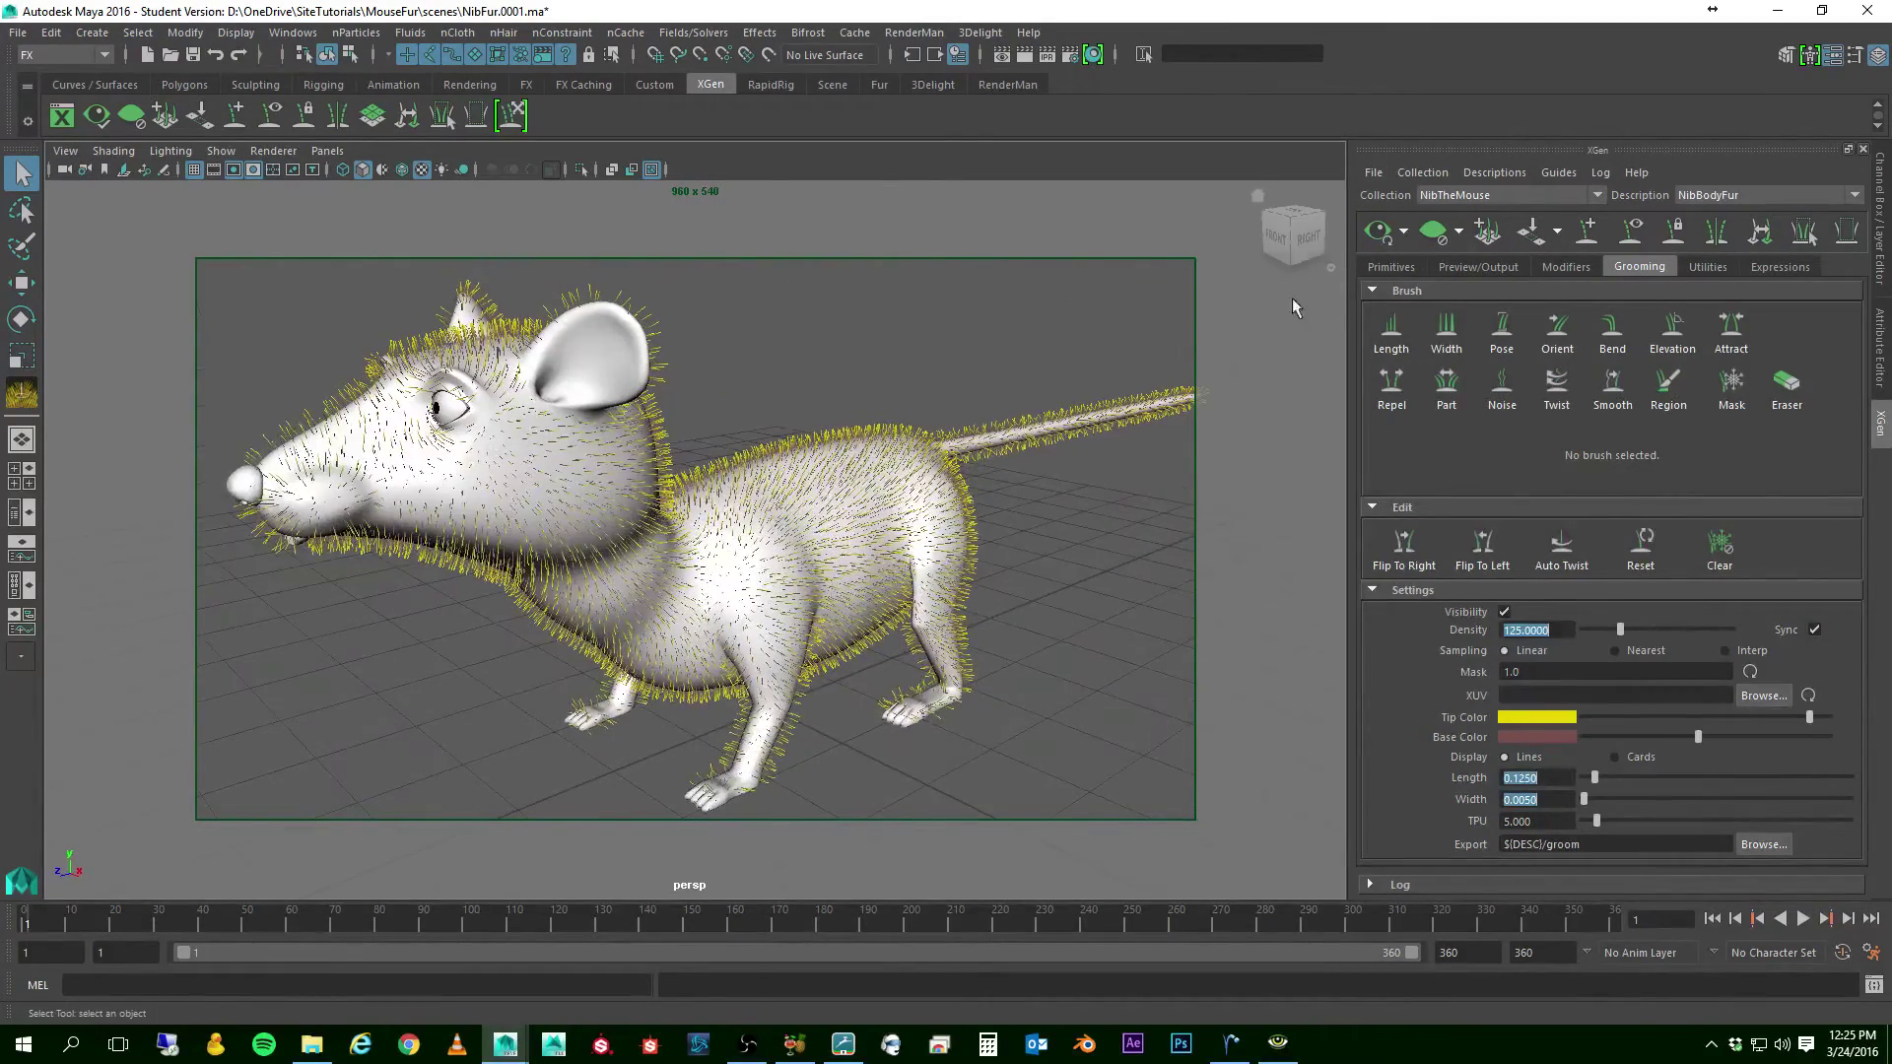
- Refresh the fur preview and show NibBodyFur's Primitives Generator Attributes at Density 125
left_click(1373, 232)
left_click_drag(640, 493, 710, 486, "alt")
scroll(710, 486, "up", 5)
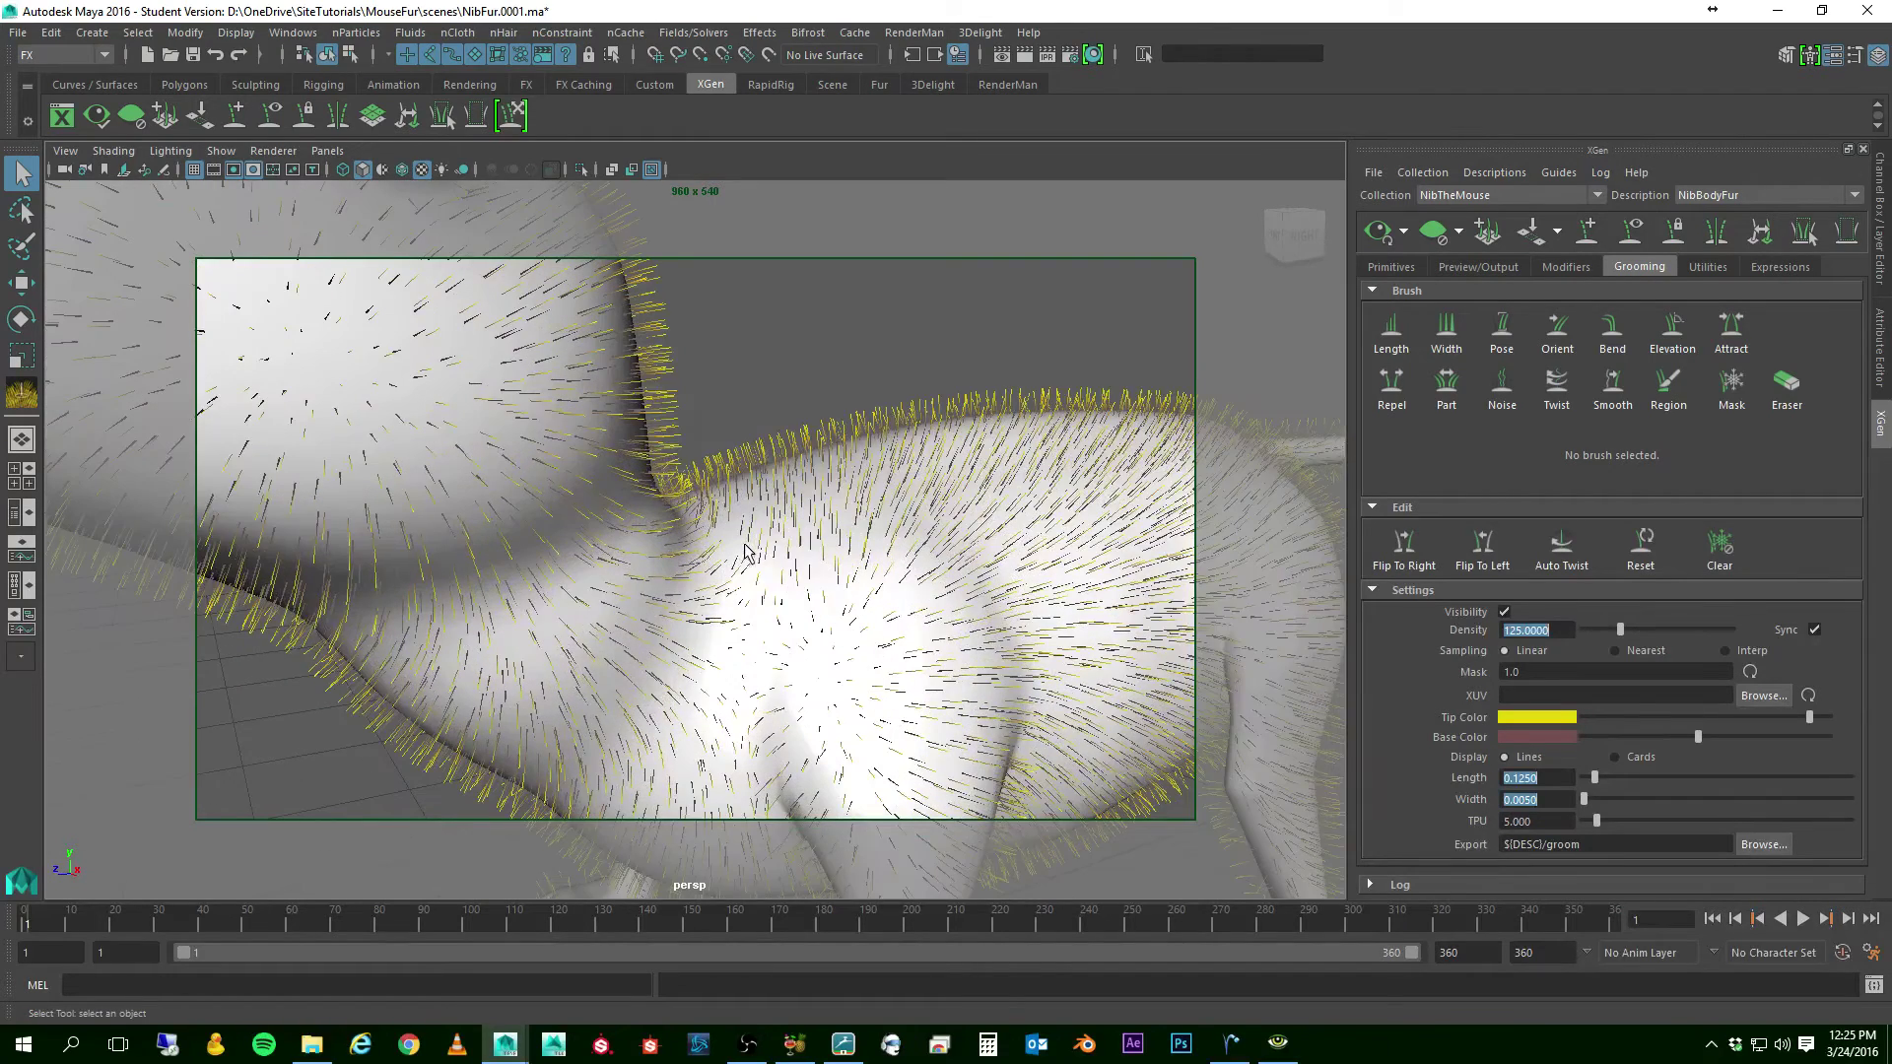
left_click(1391, 267)
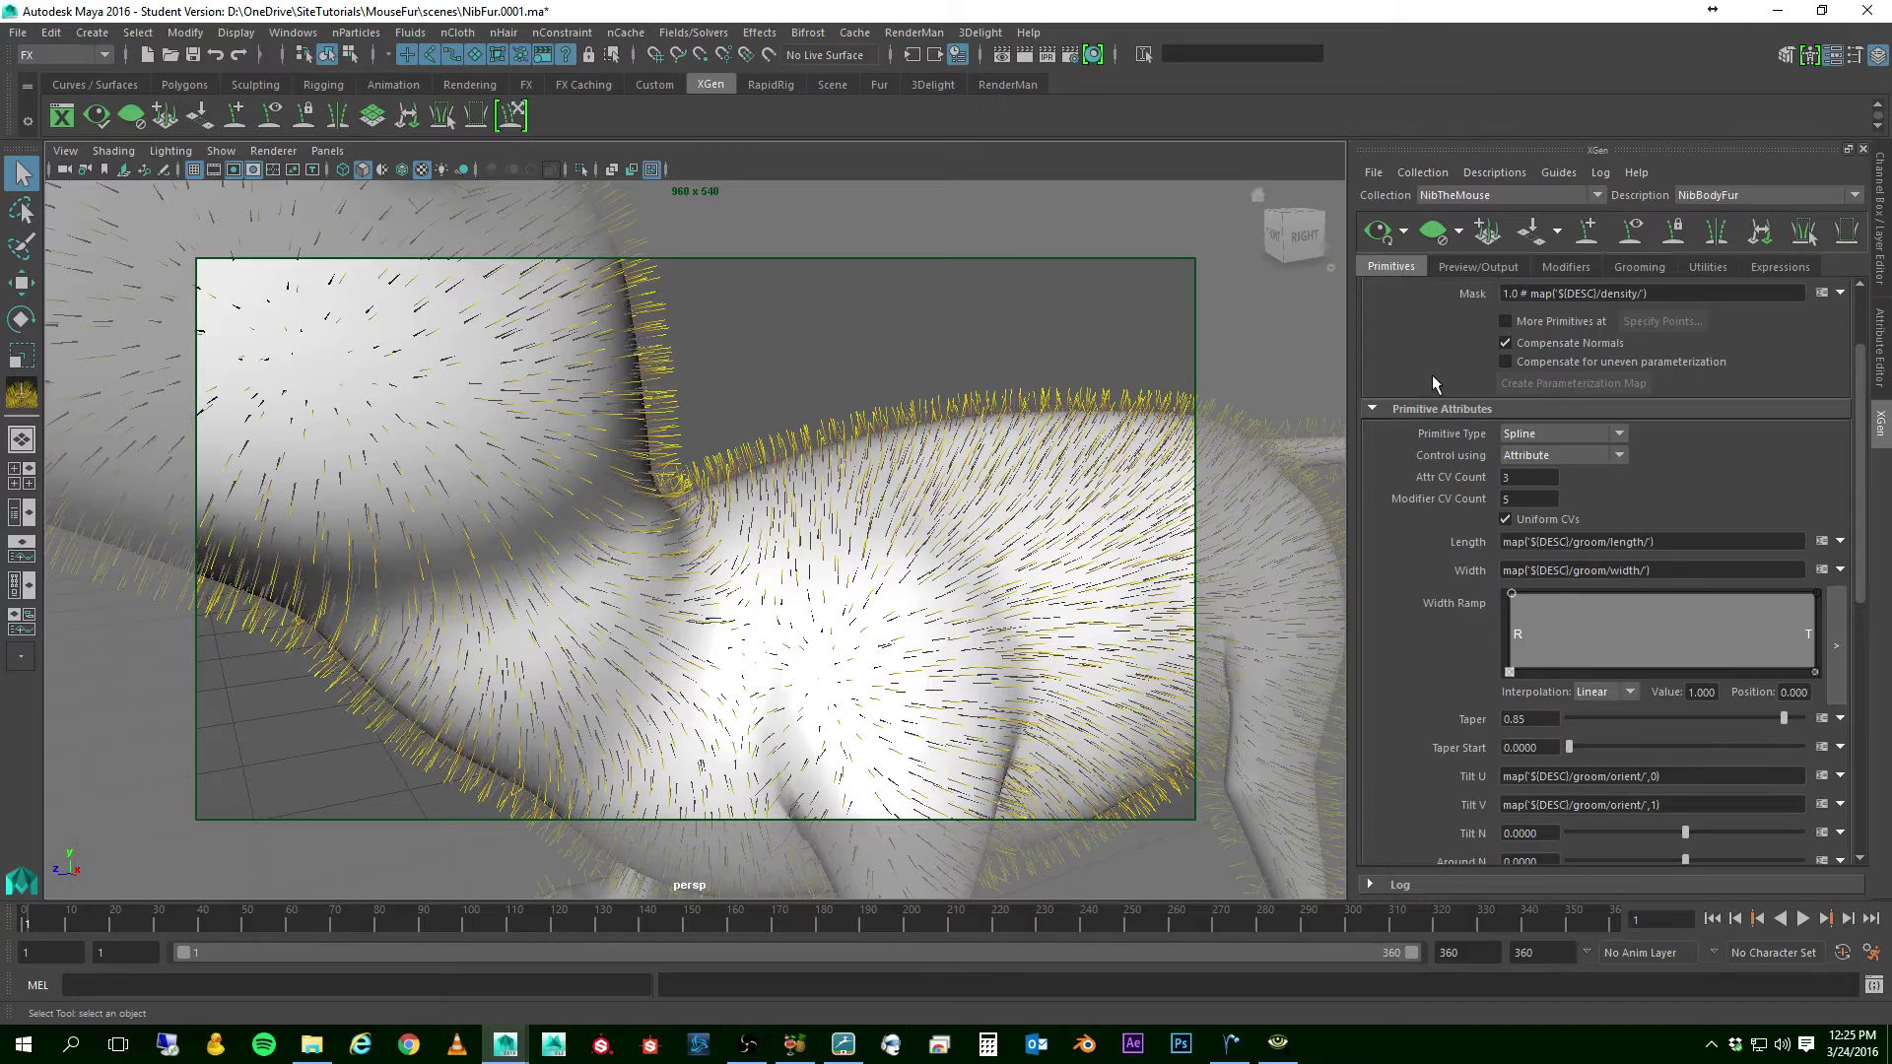
scroll(1433, 369, "up", 3)
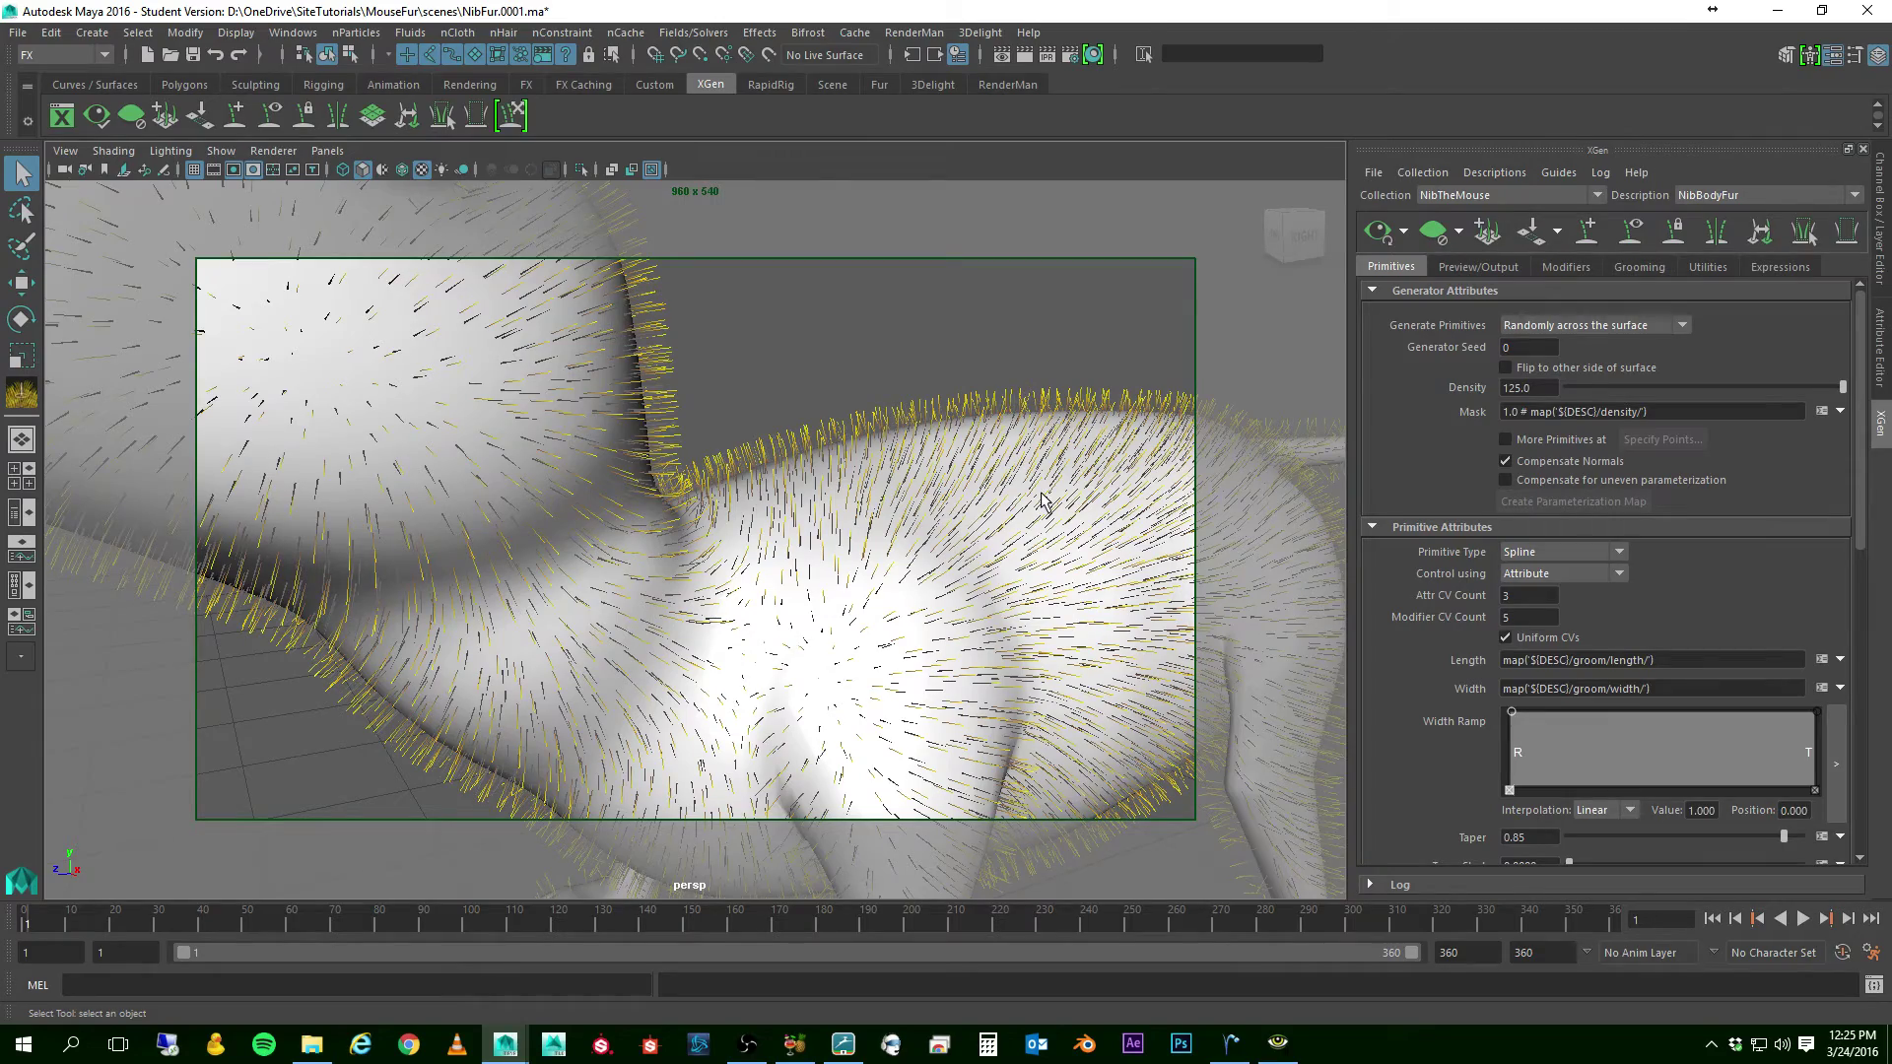
left_click_drag(833, 647, 828, 589, "alt")
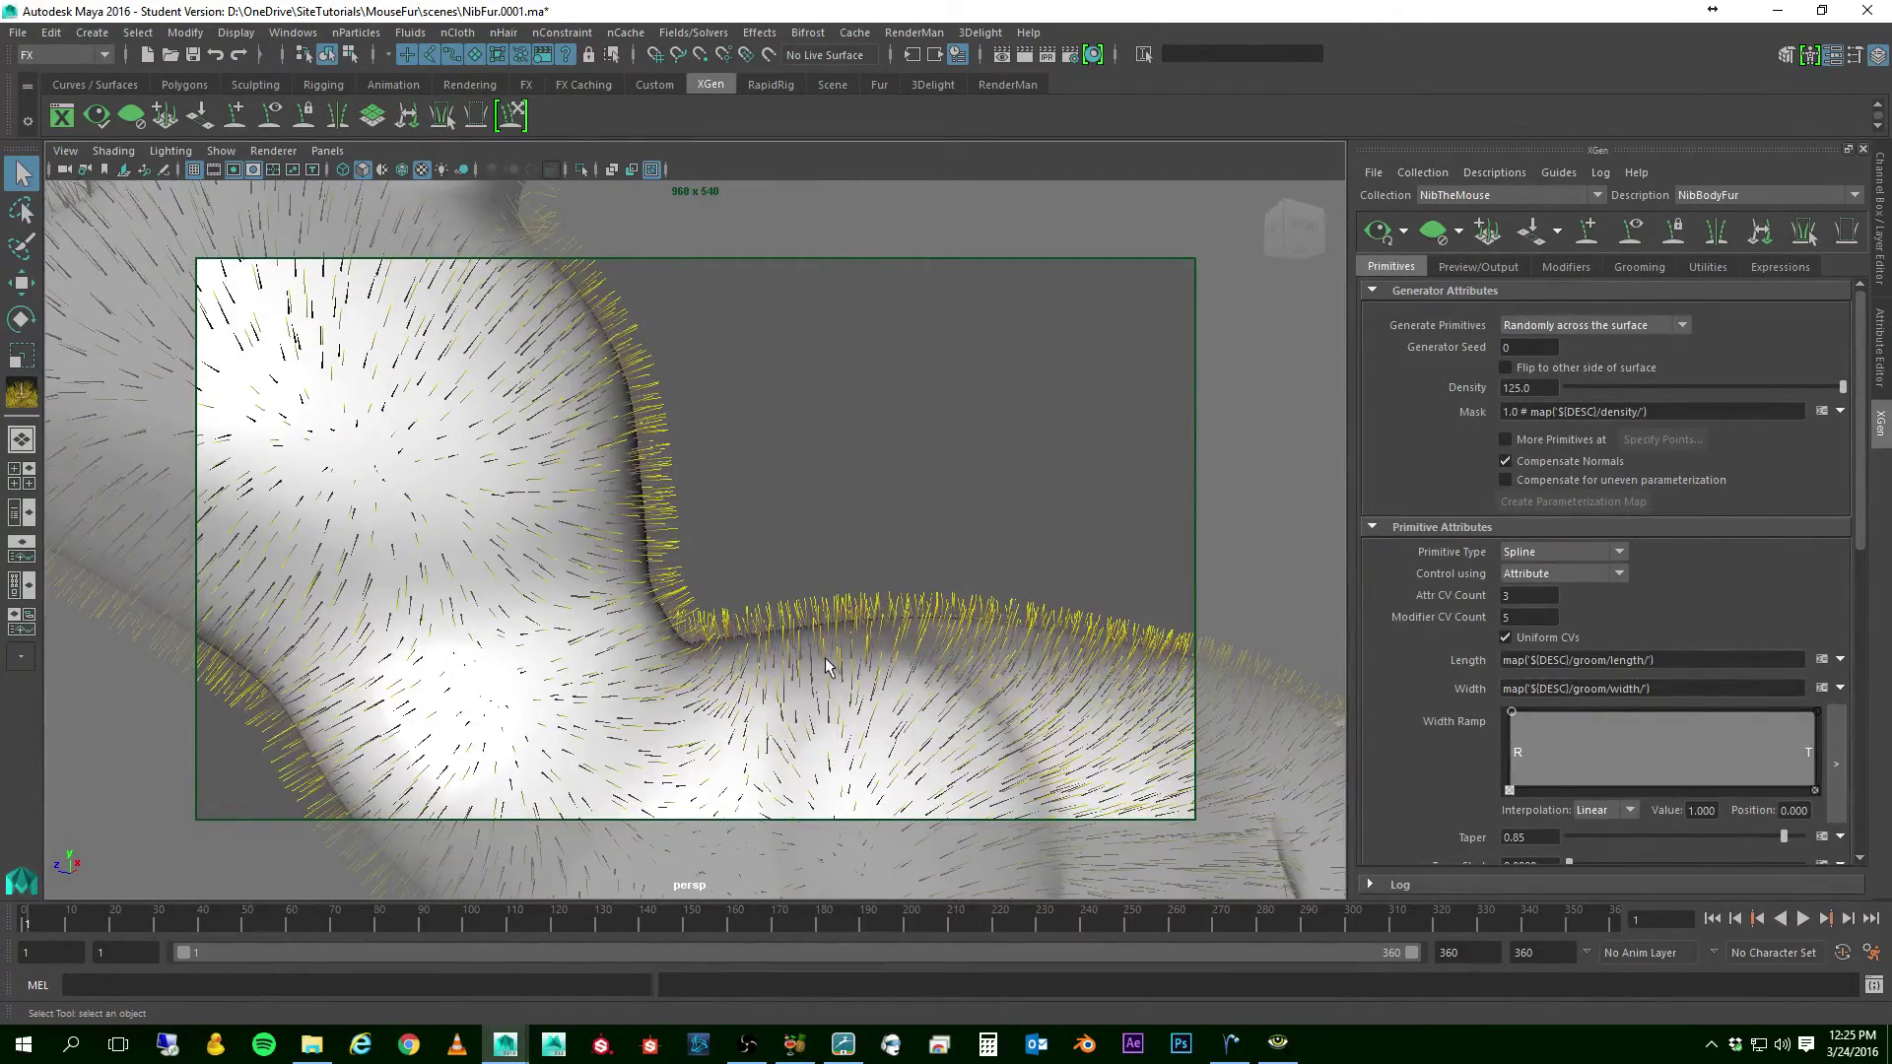
left_click_drag(829, 668, 832, 719, "alt")
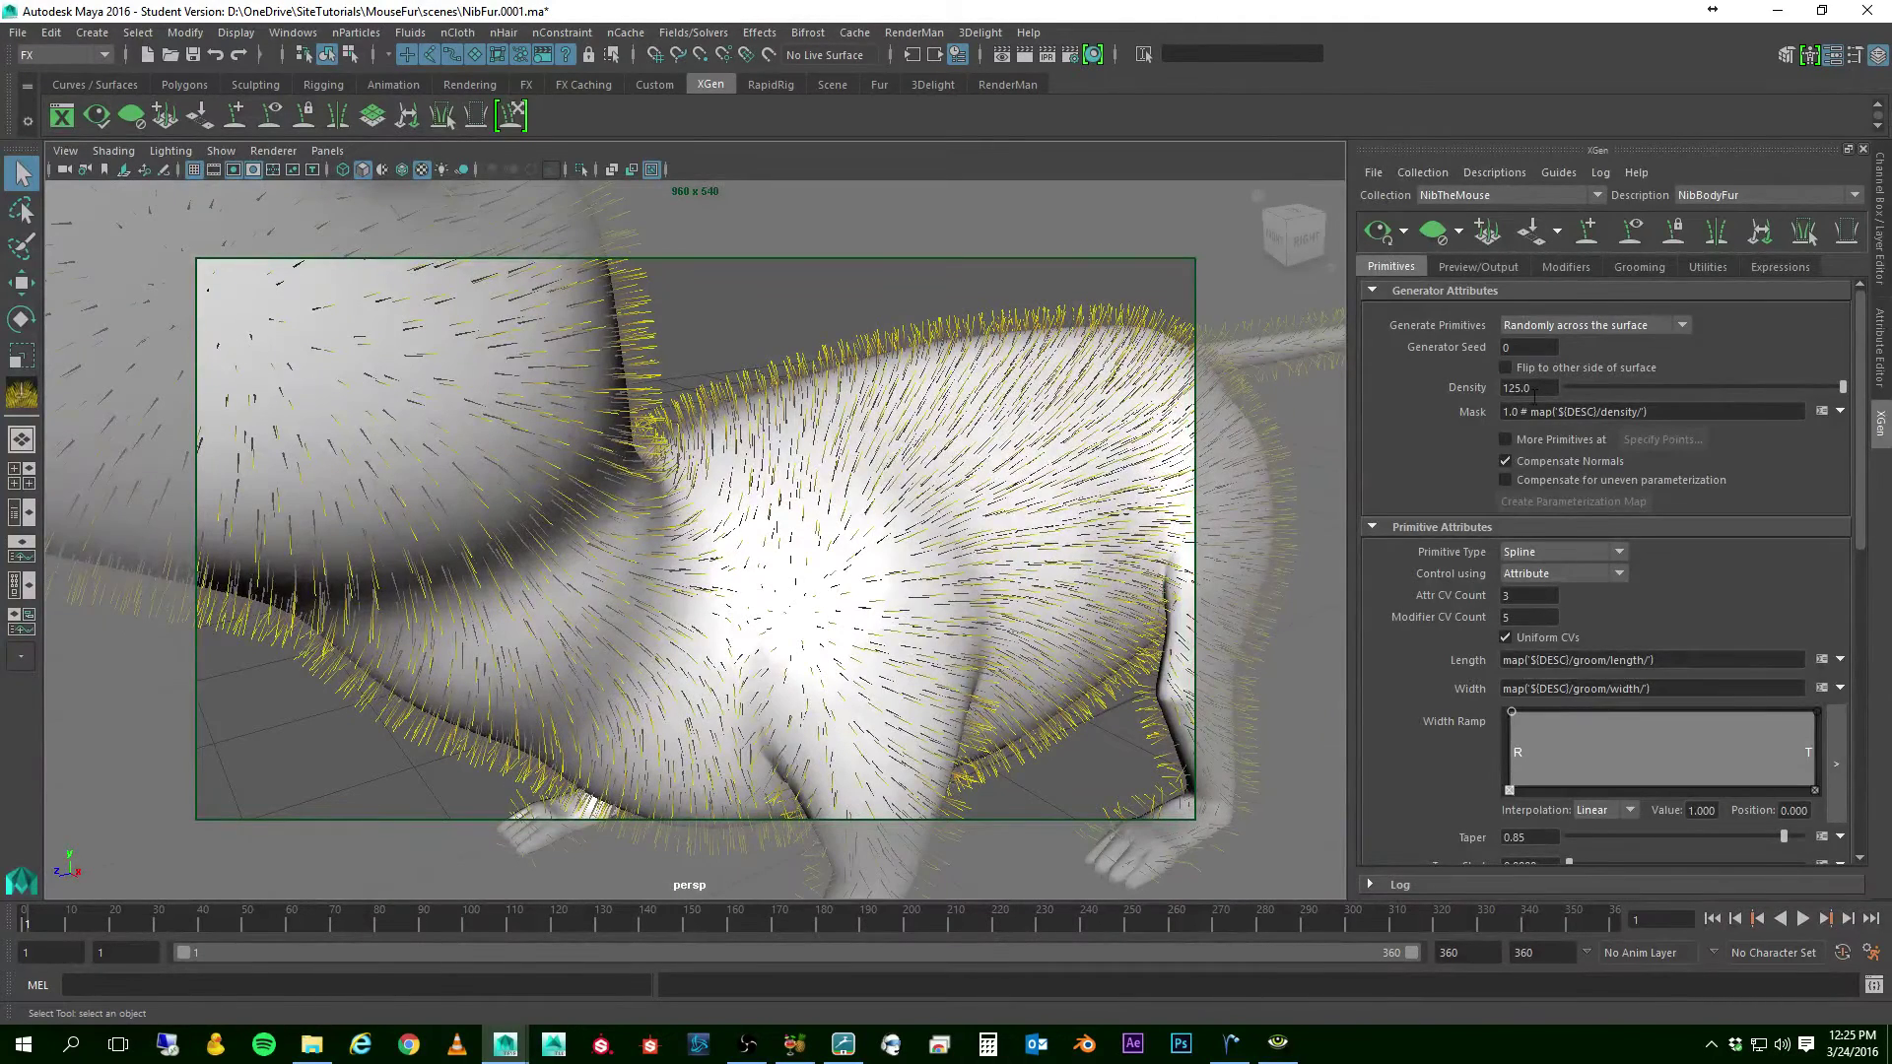
- Turn off NibBodyFur's groom guide Visibility in Grooming Settings and frame the whole mouse
left_click(1640, 267)
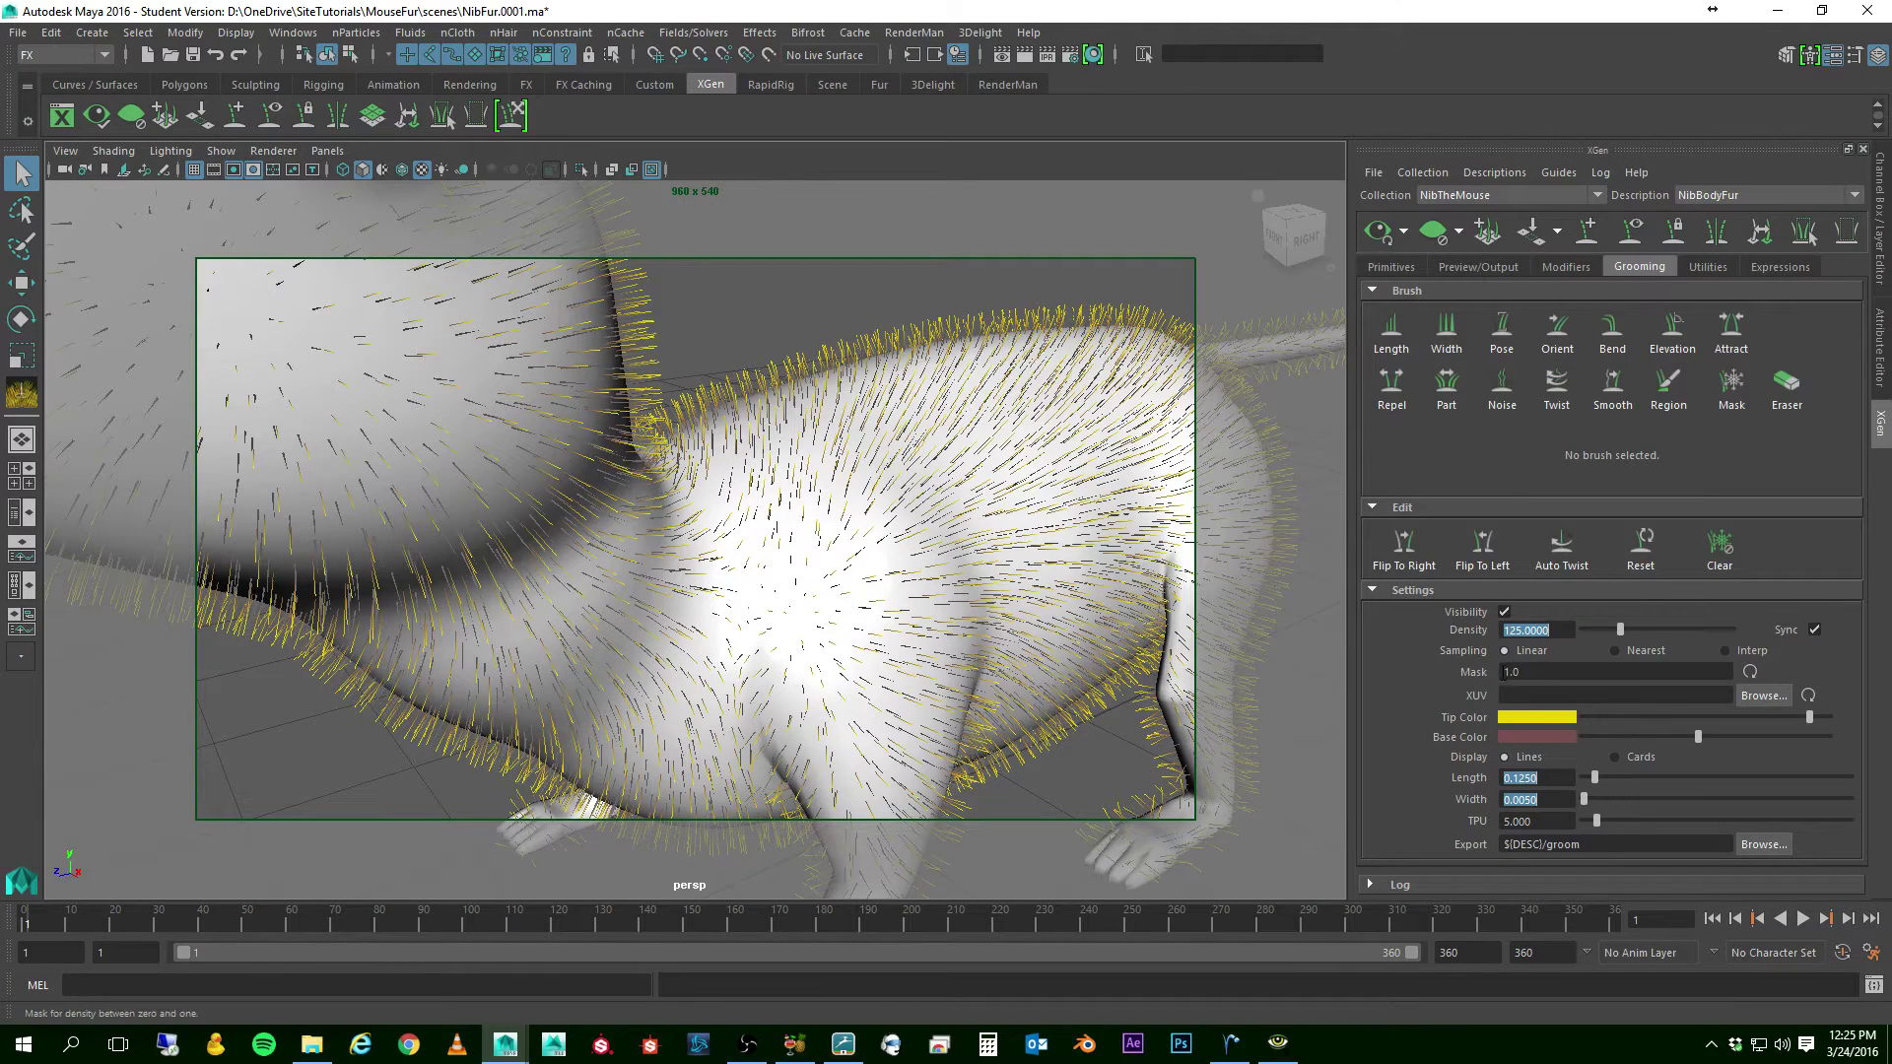
left_click(1505, 612)
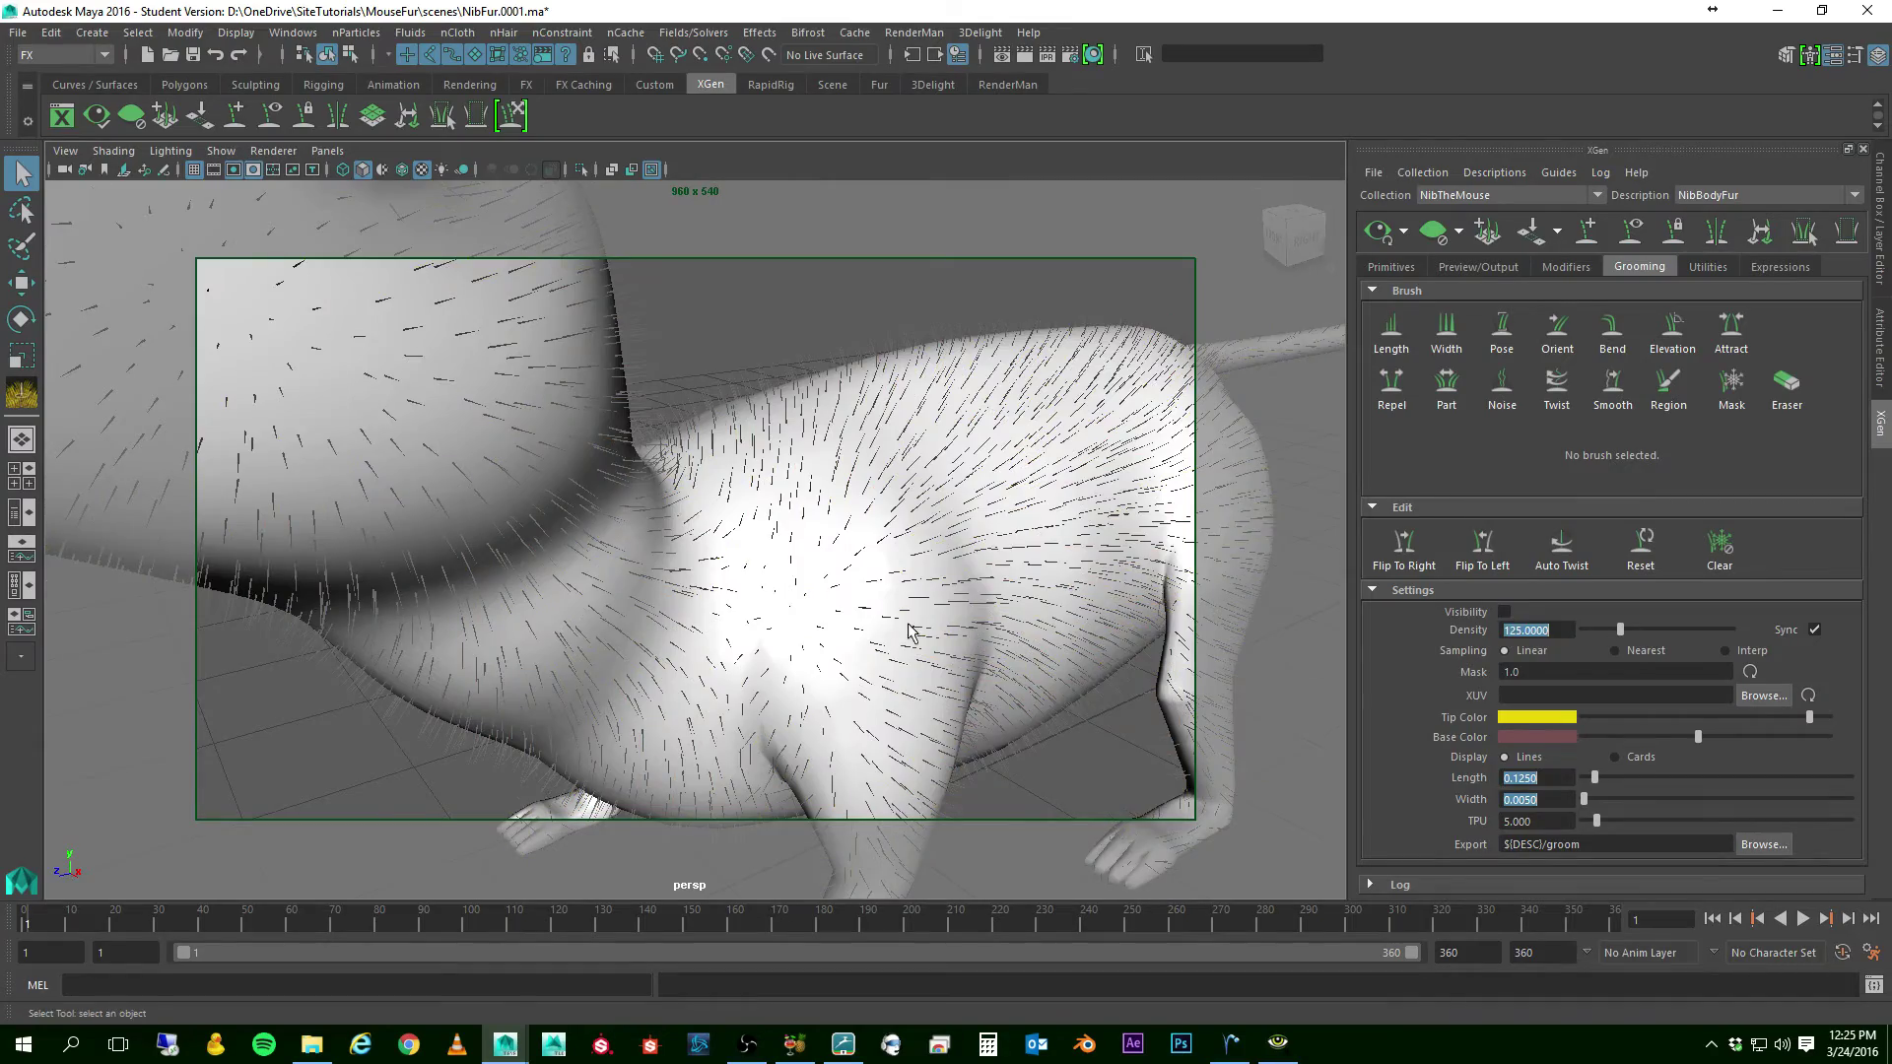
left_click_drag(788, 591, 845, 596, "alt")
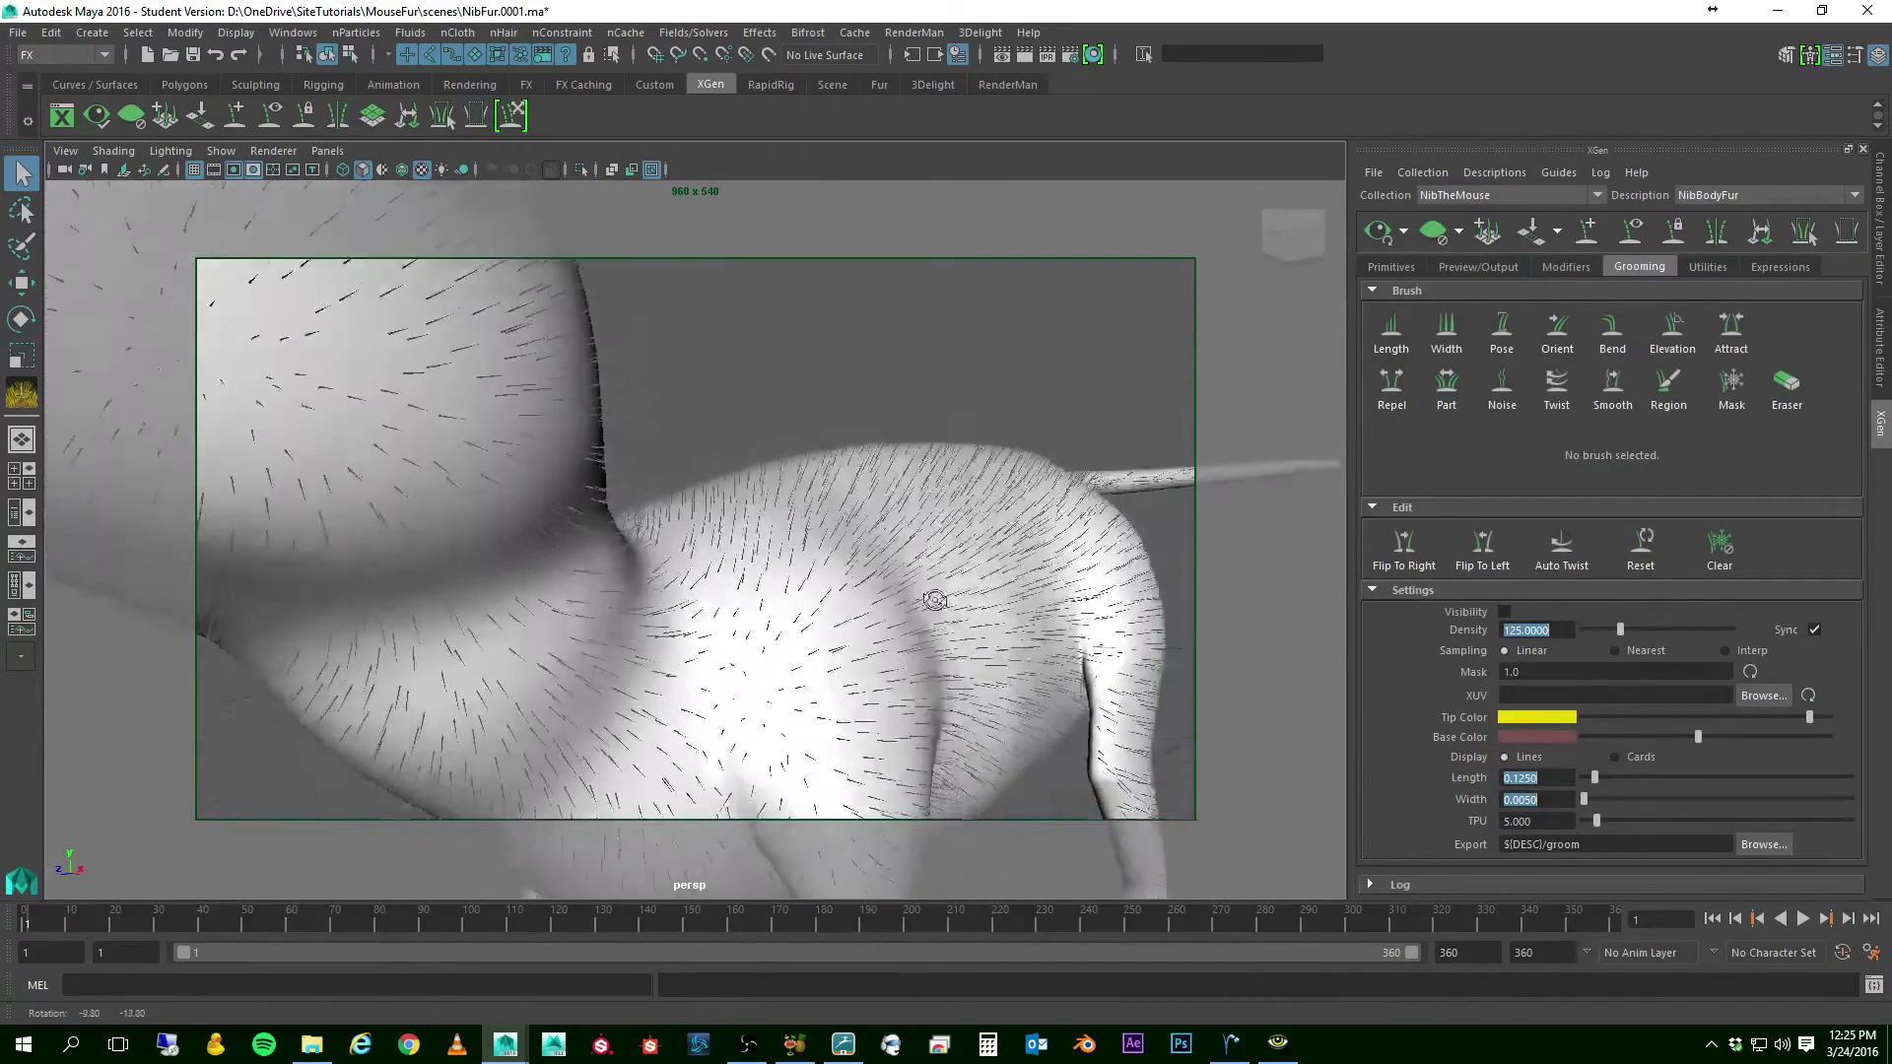
left_click_drag(935, 599, 690, 555, "alt")
key("f")
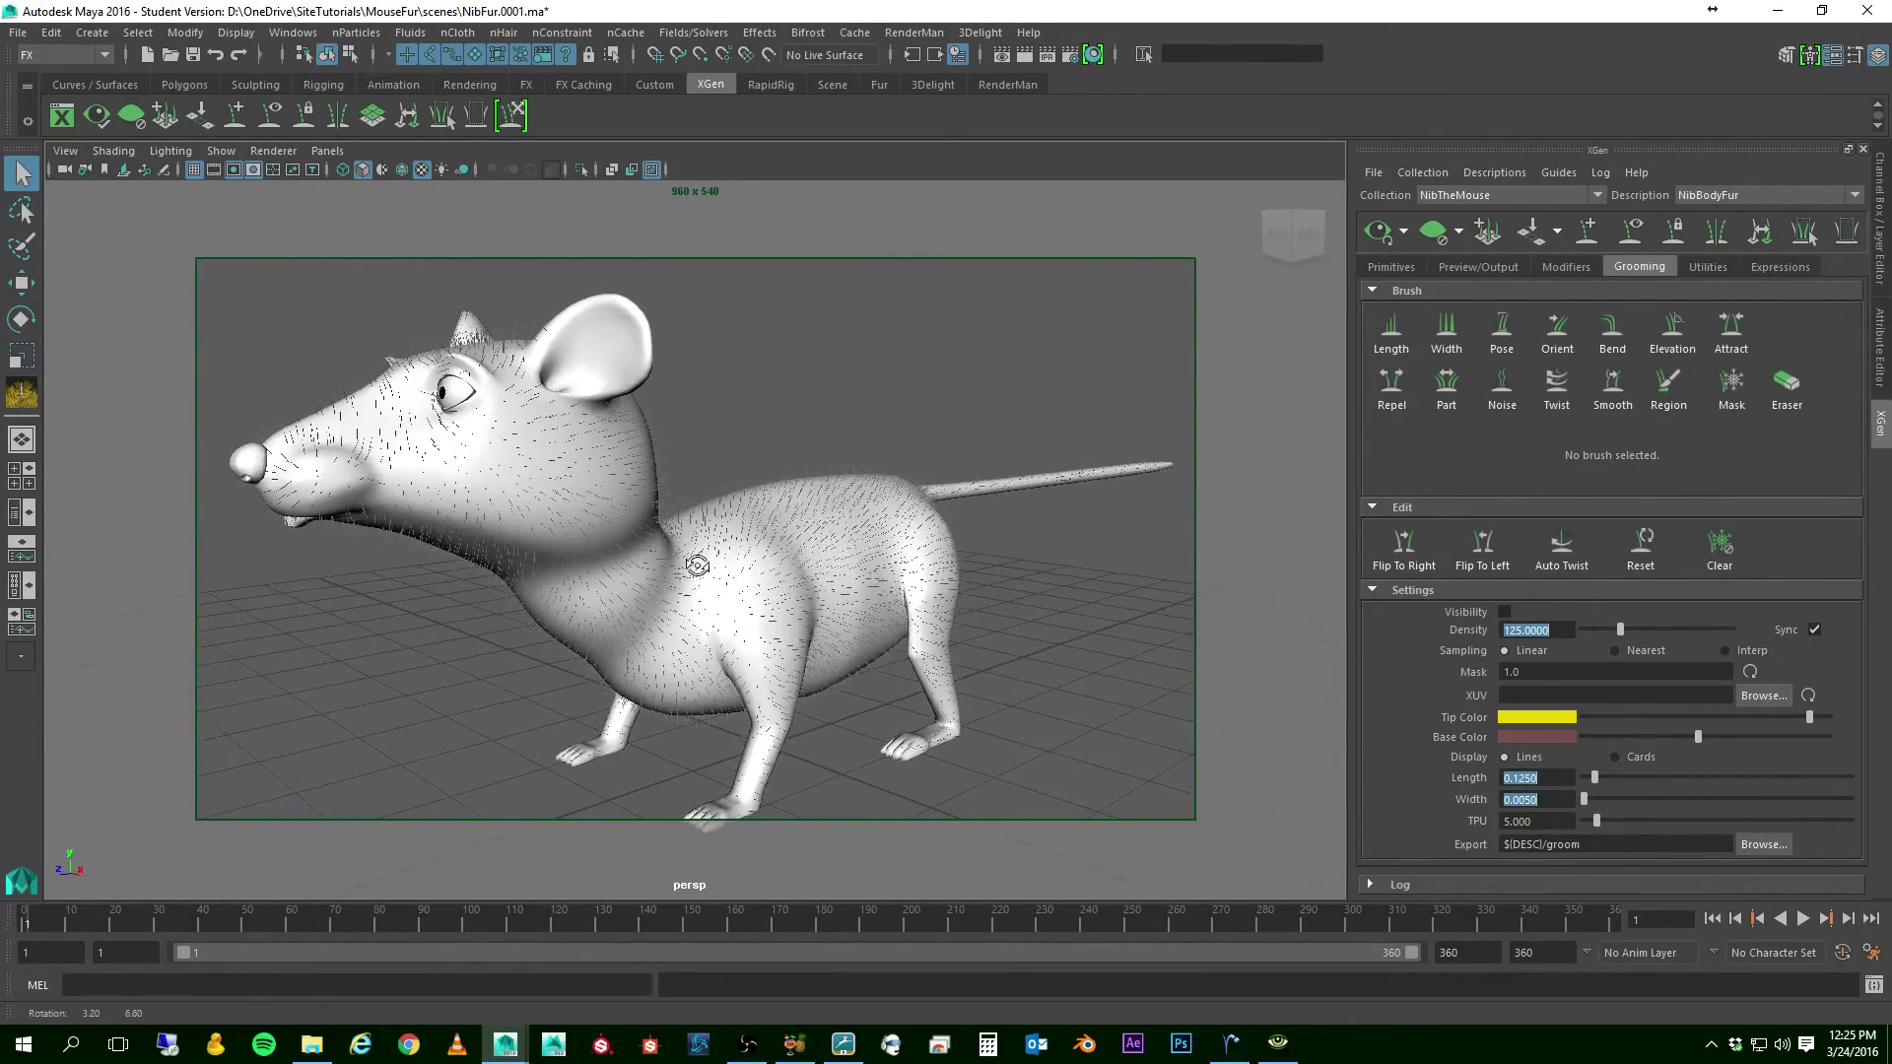
- Set NibBodyFur's primitive Density to 500, then 2000, and inspect the denser fur
left_click(1391, 267)
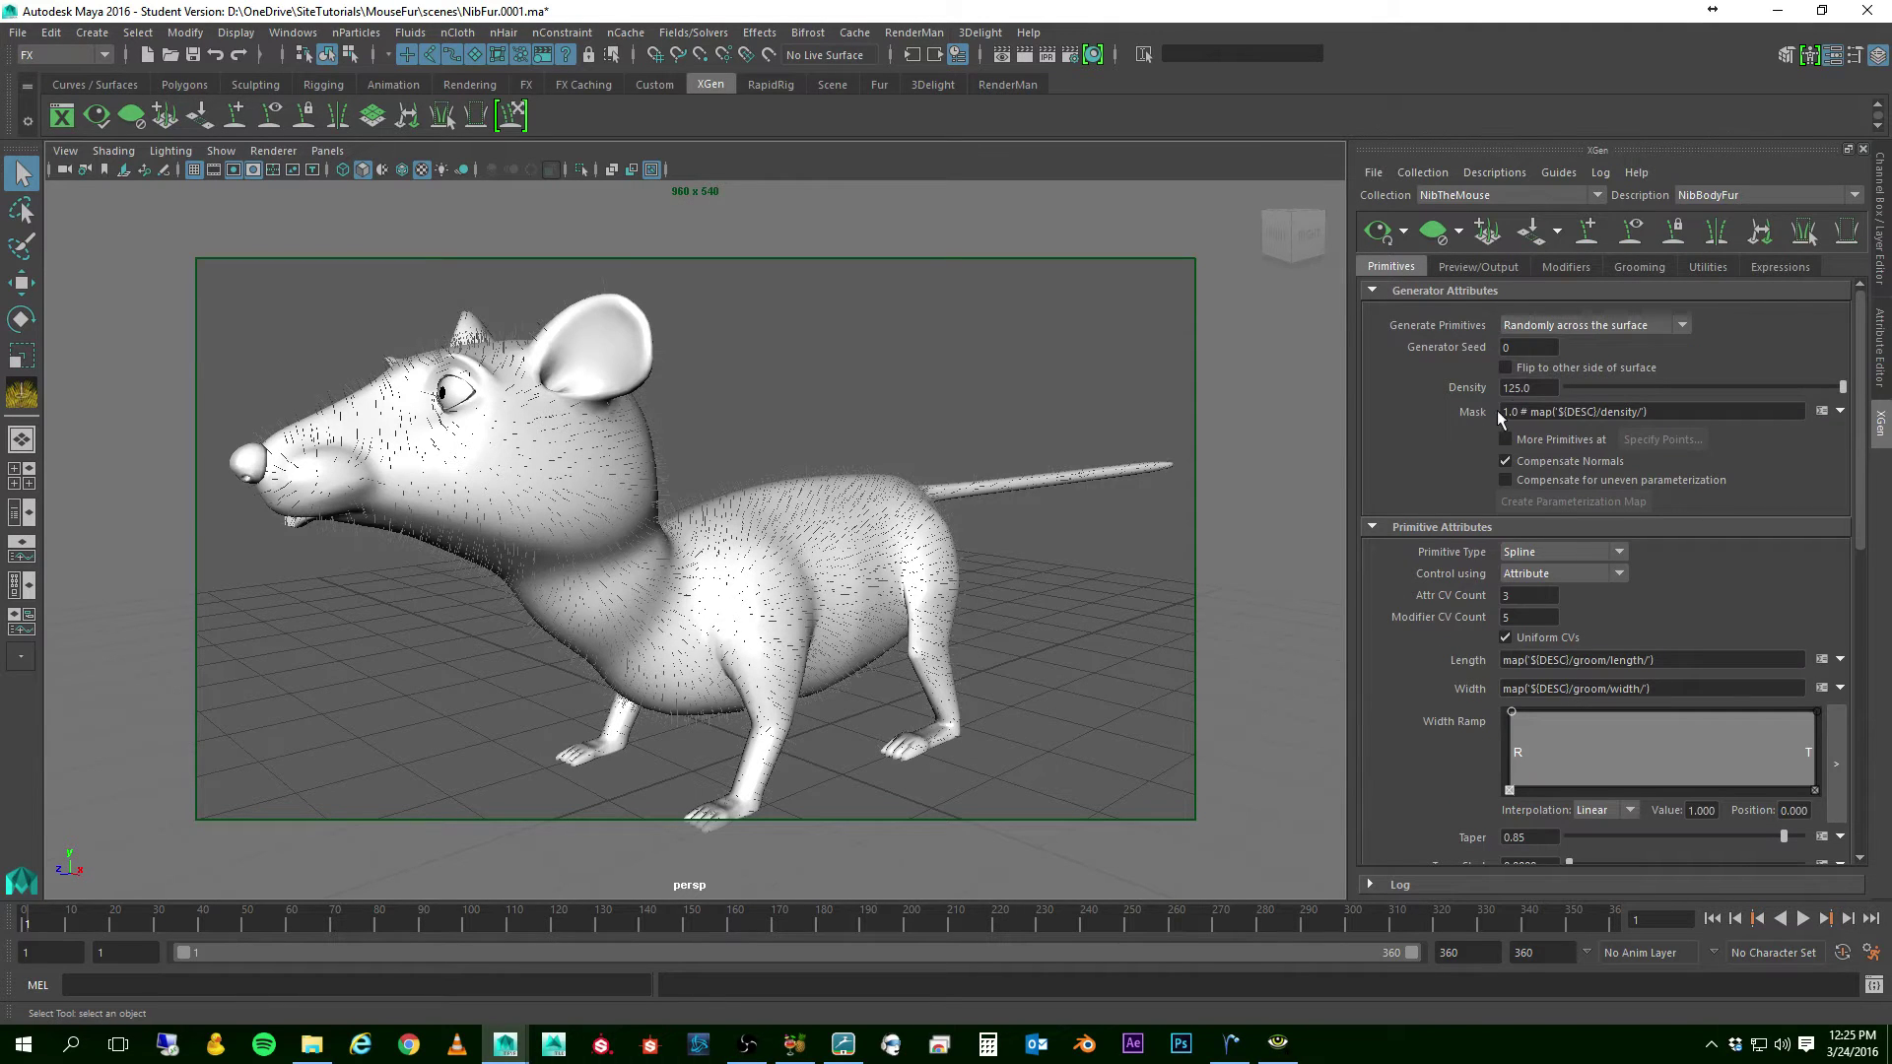
left_click_drag(1543, 389, 1382, 388)
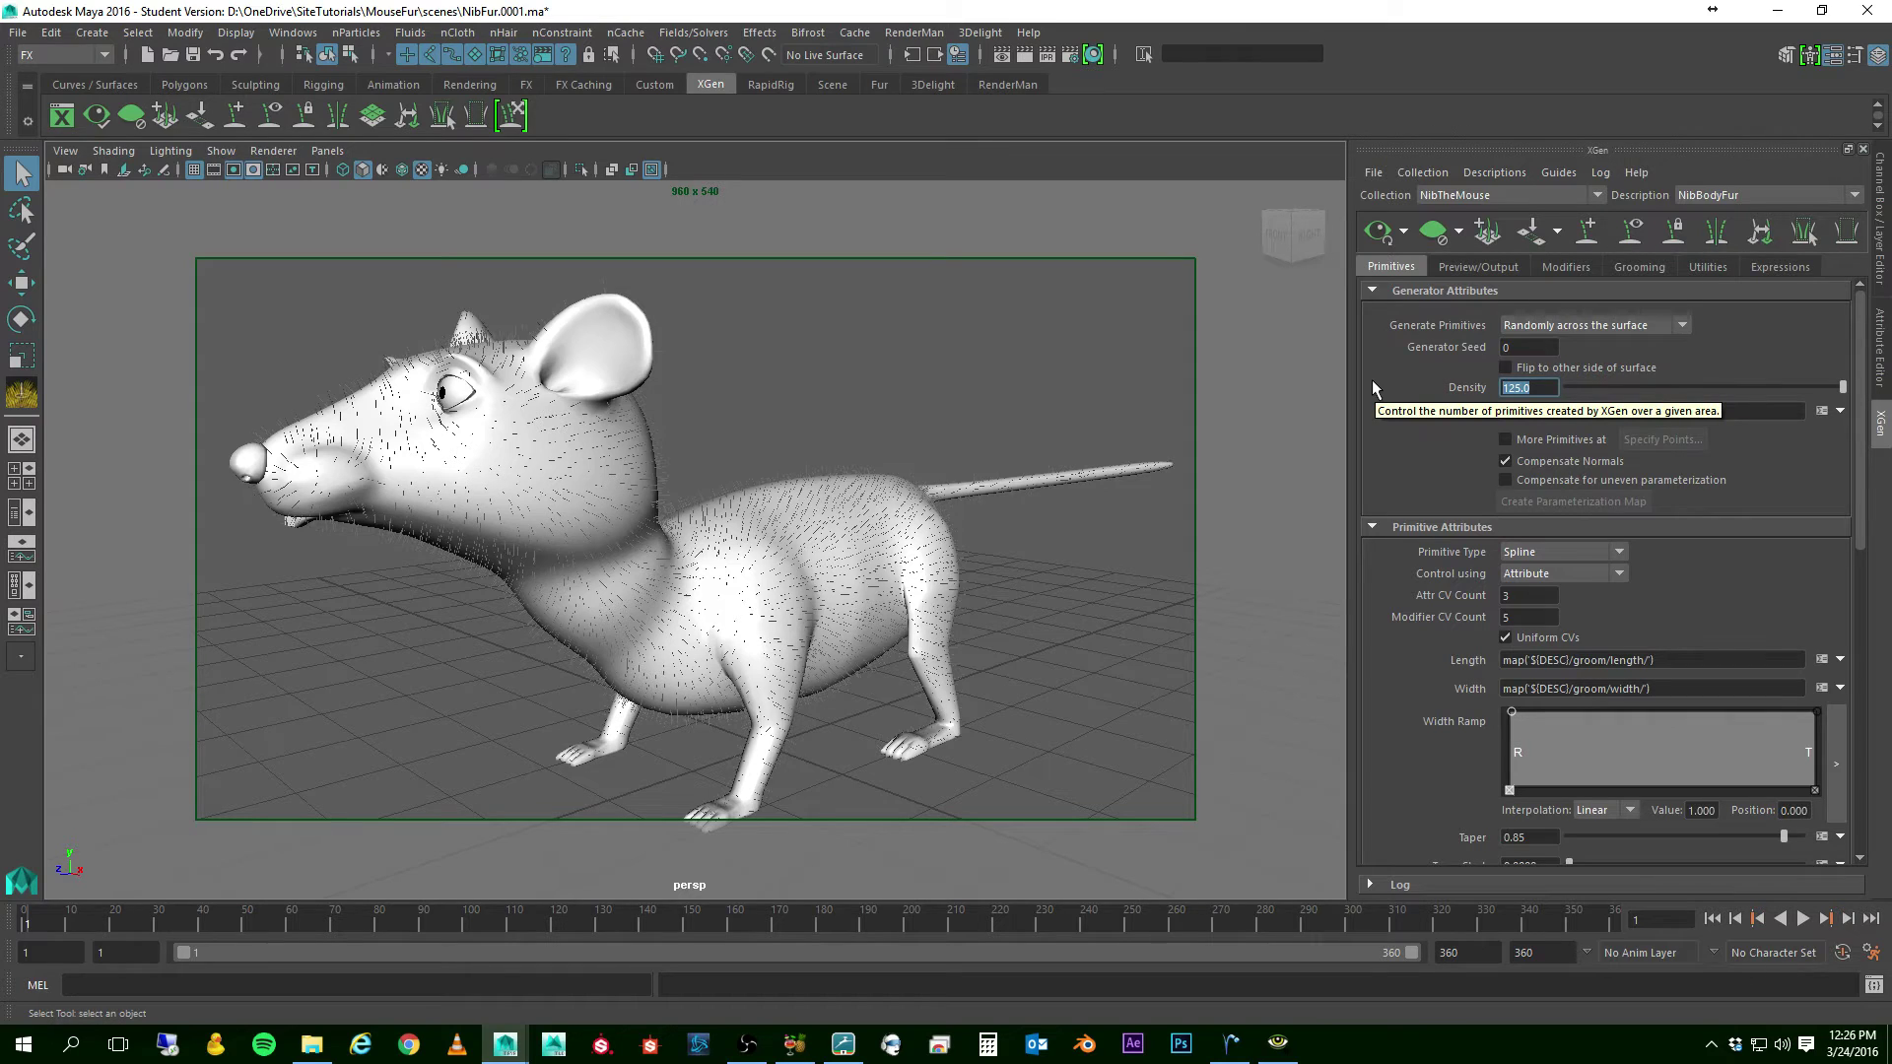
type("500")
key("Return")
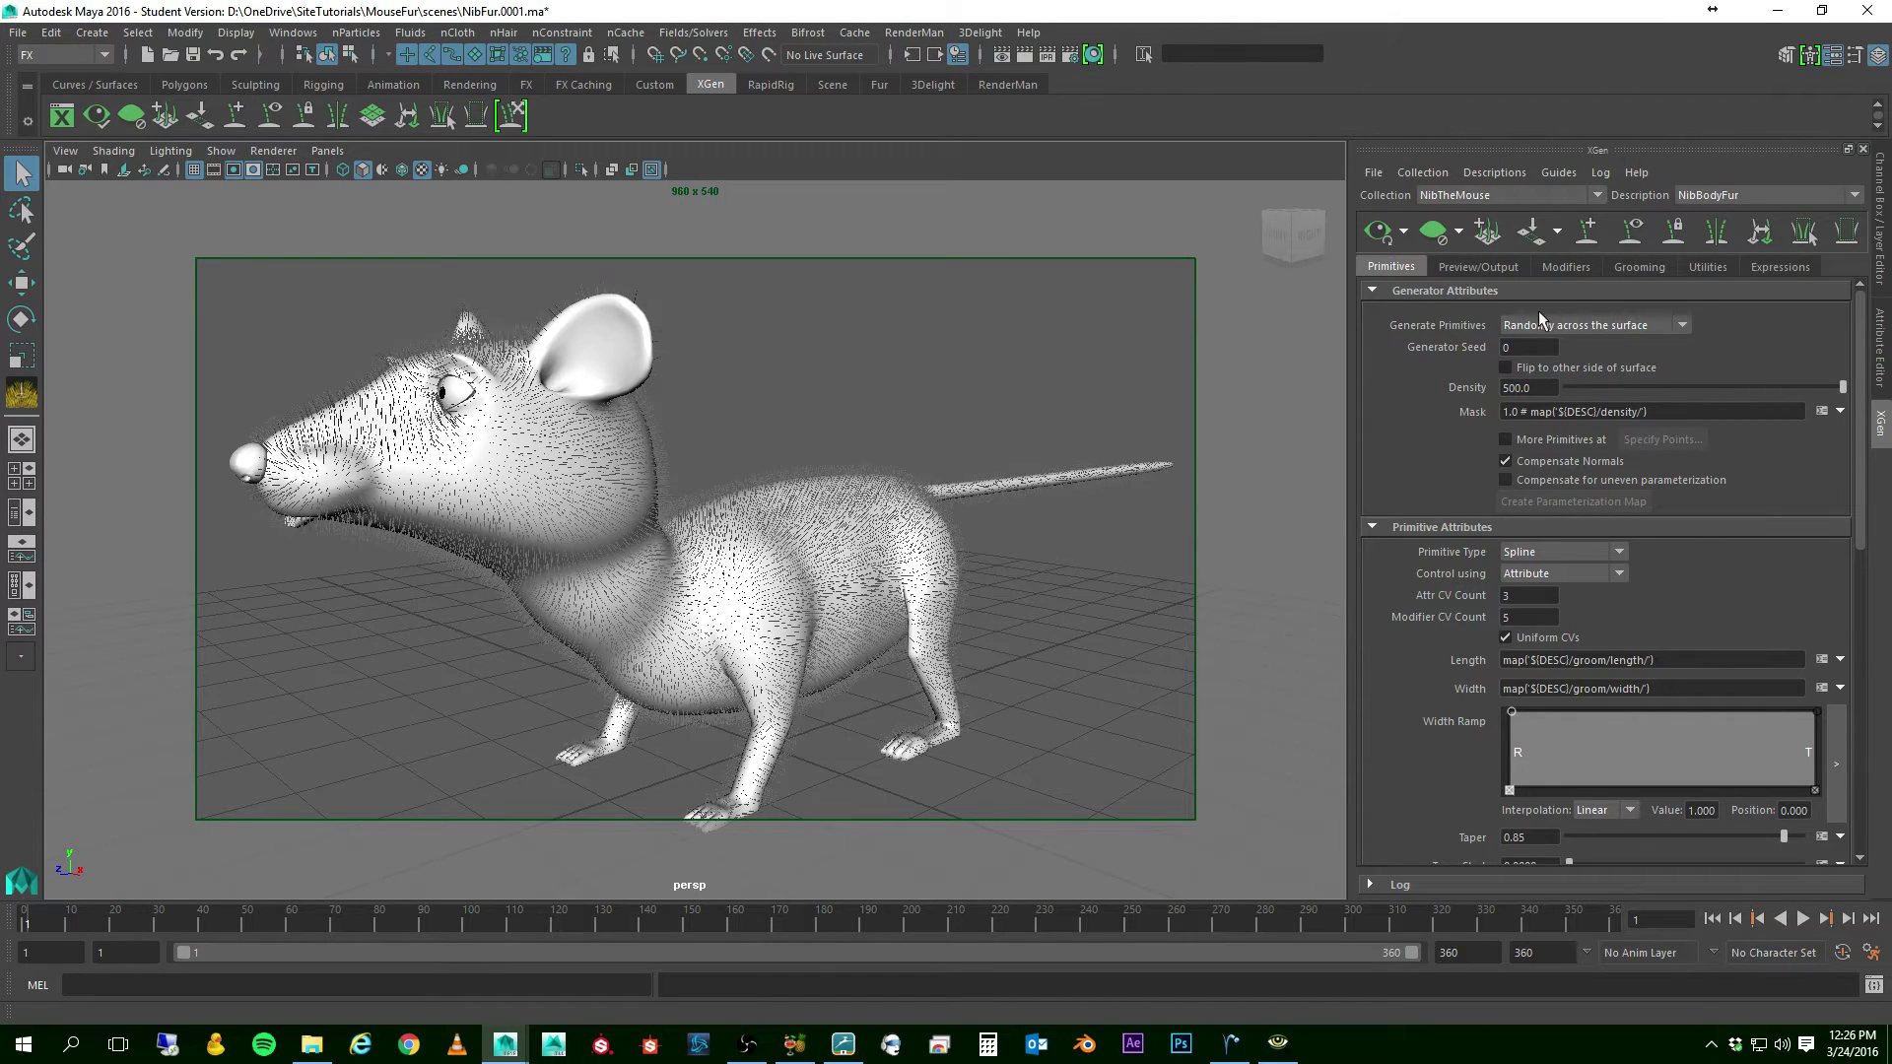
left_click_drag(1552, 388, 1483, 390)
type("2000")
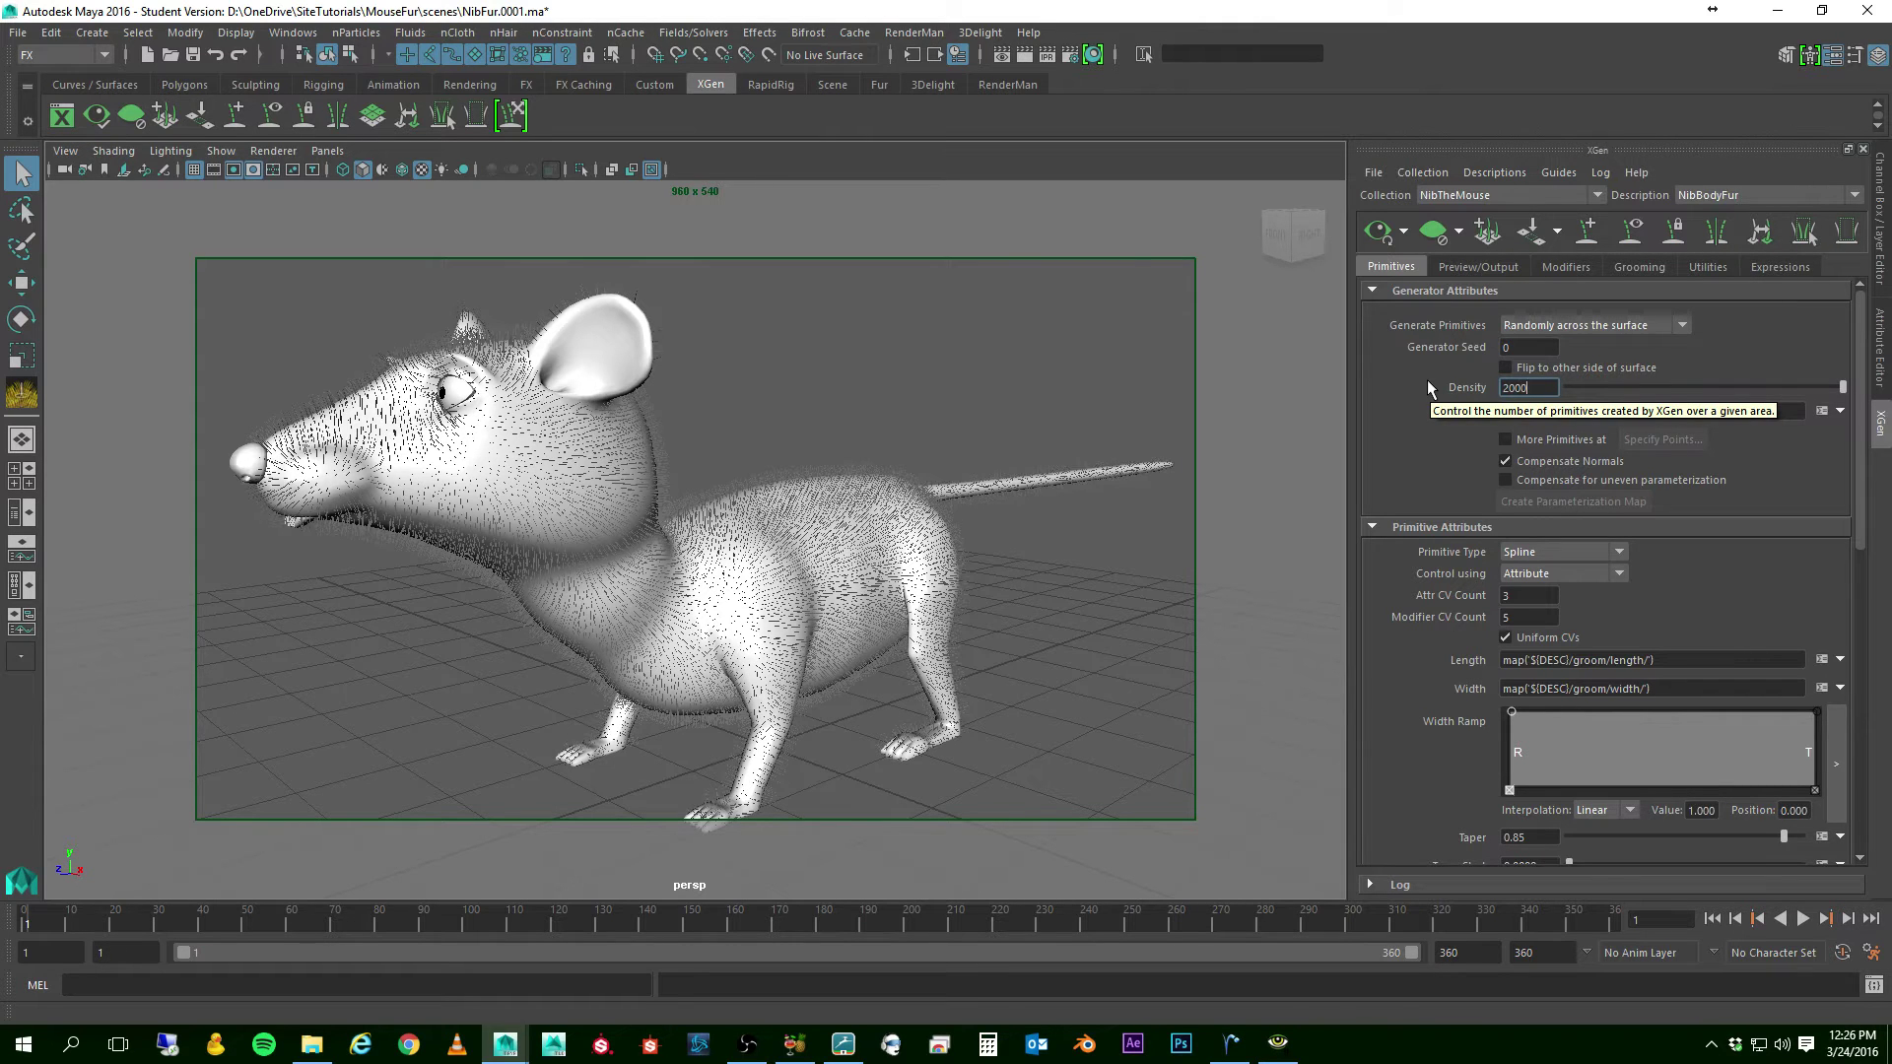
key("Return")
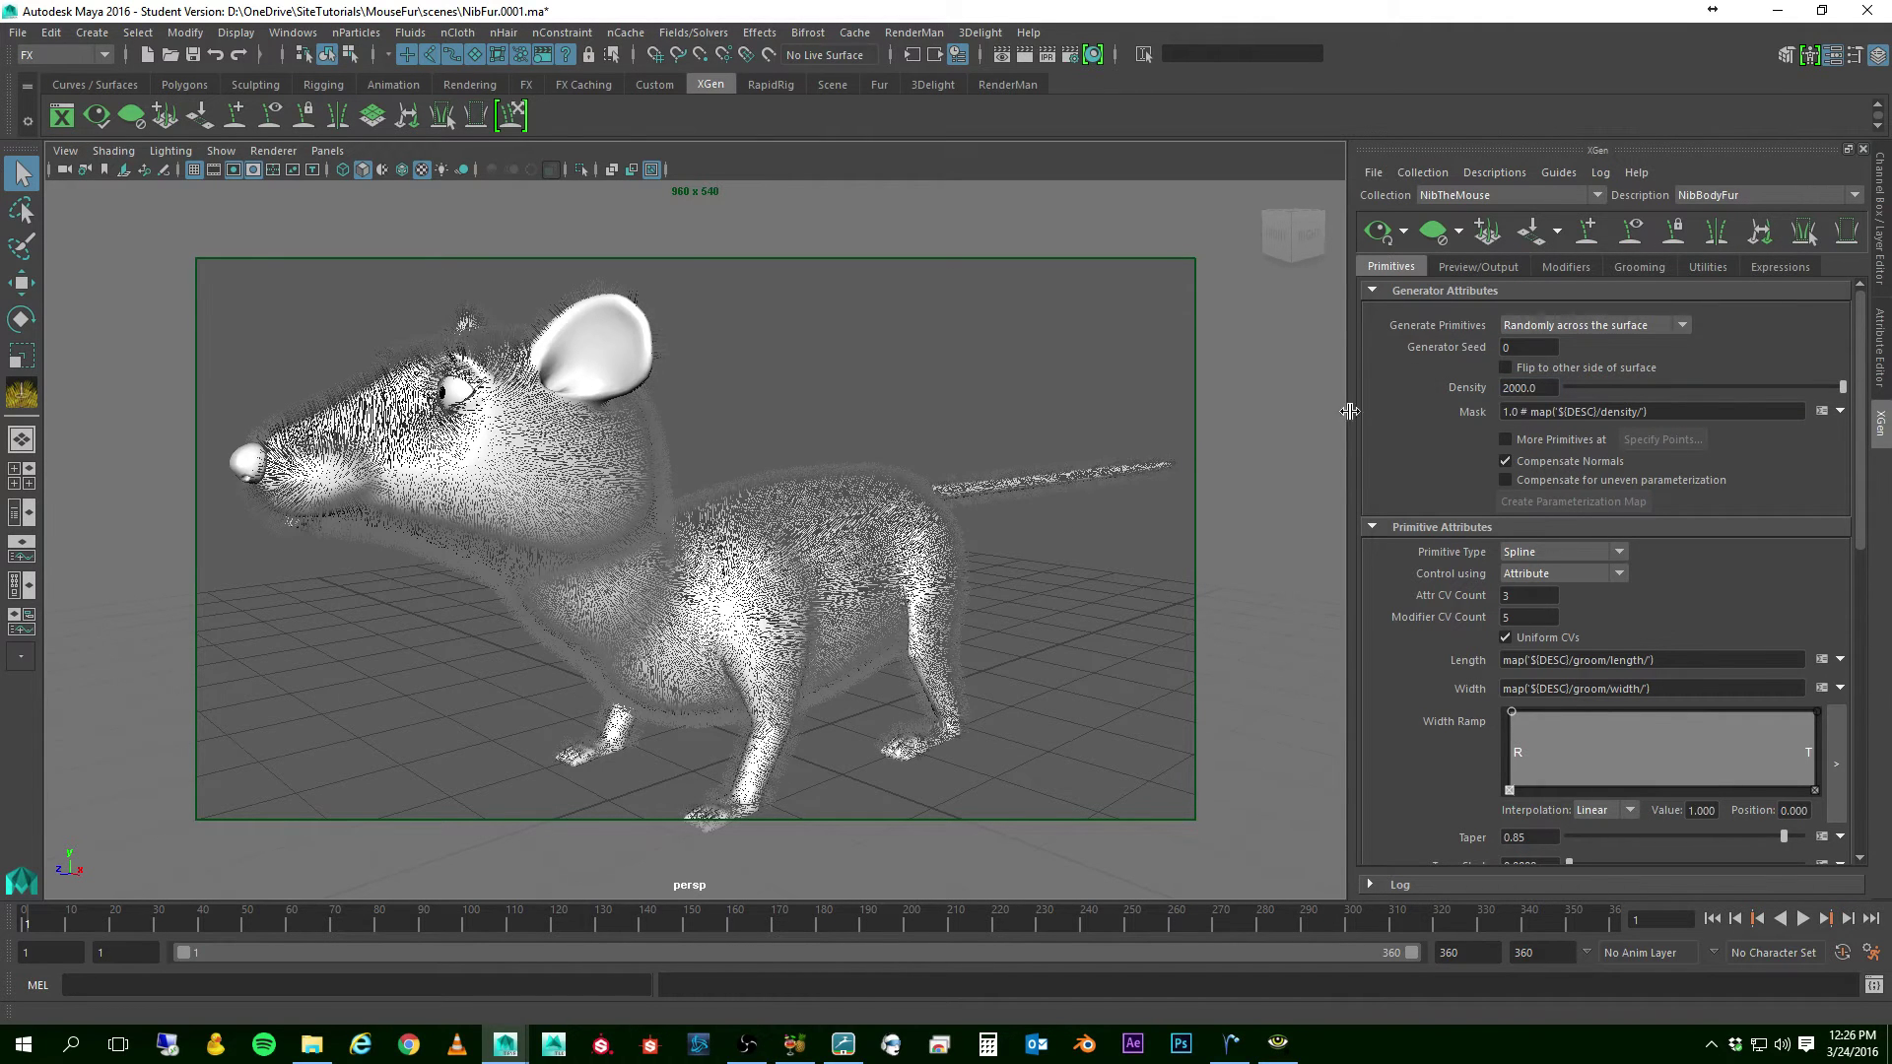
left_click_drag(722, 509, 675, 507, "alt")
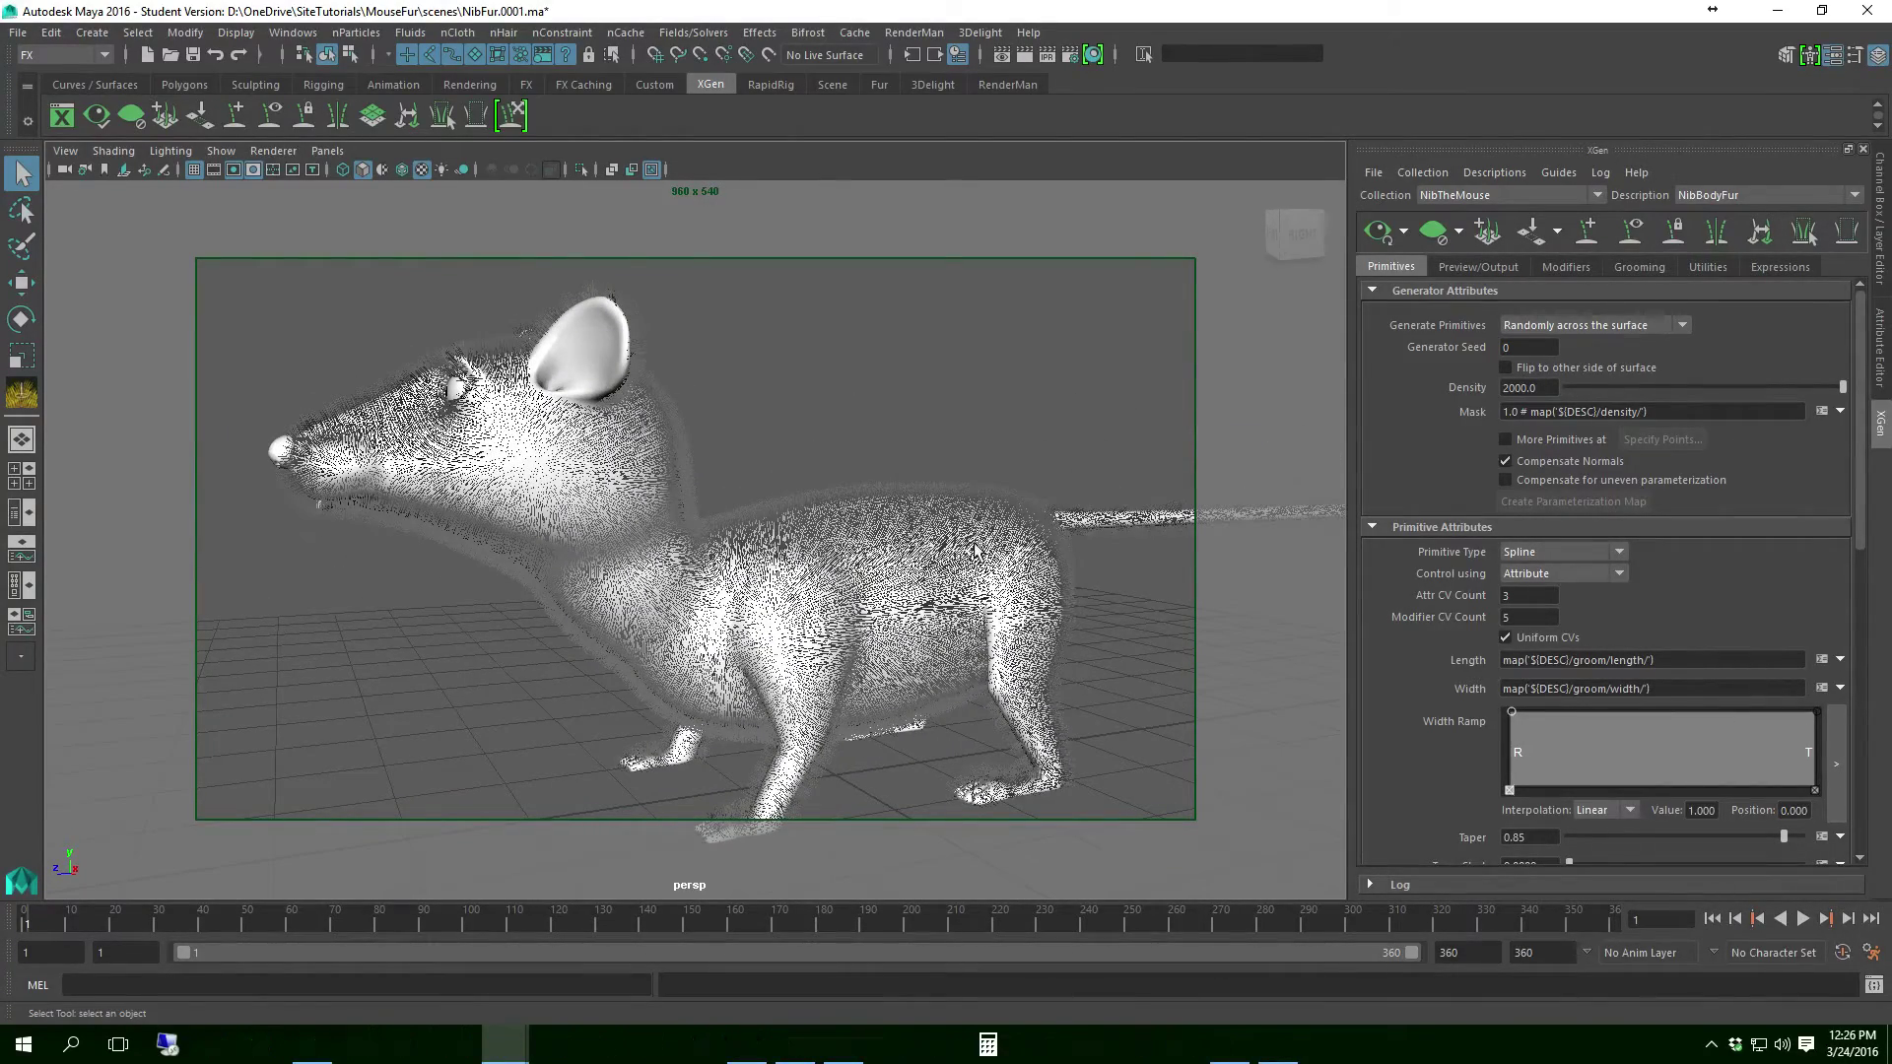
left_click_drag(864, 557, 821, 551, "alt")
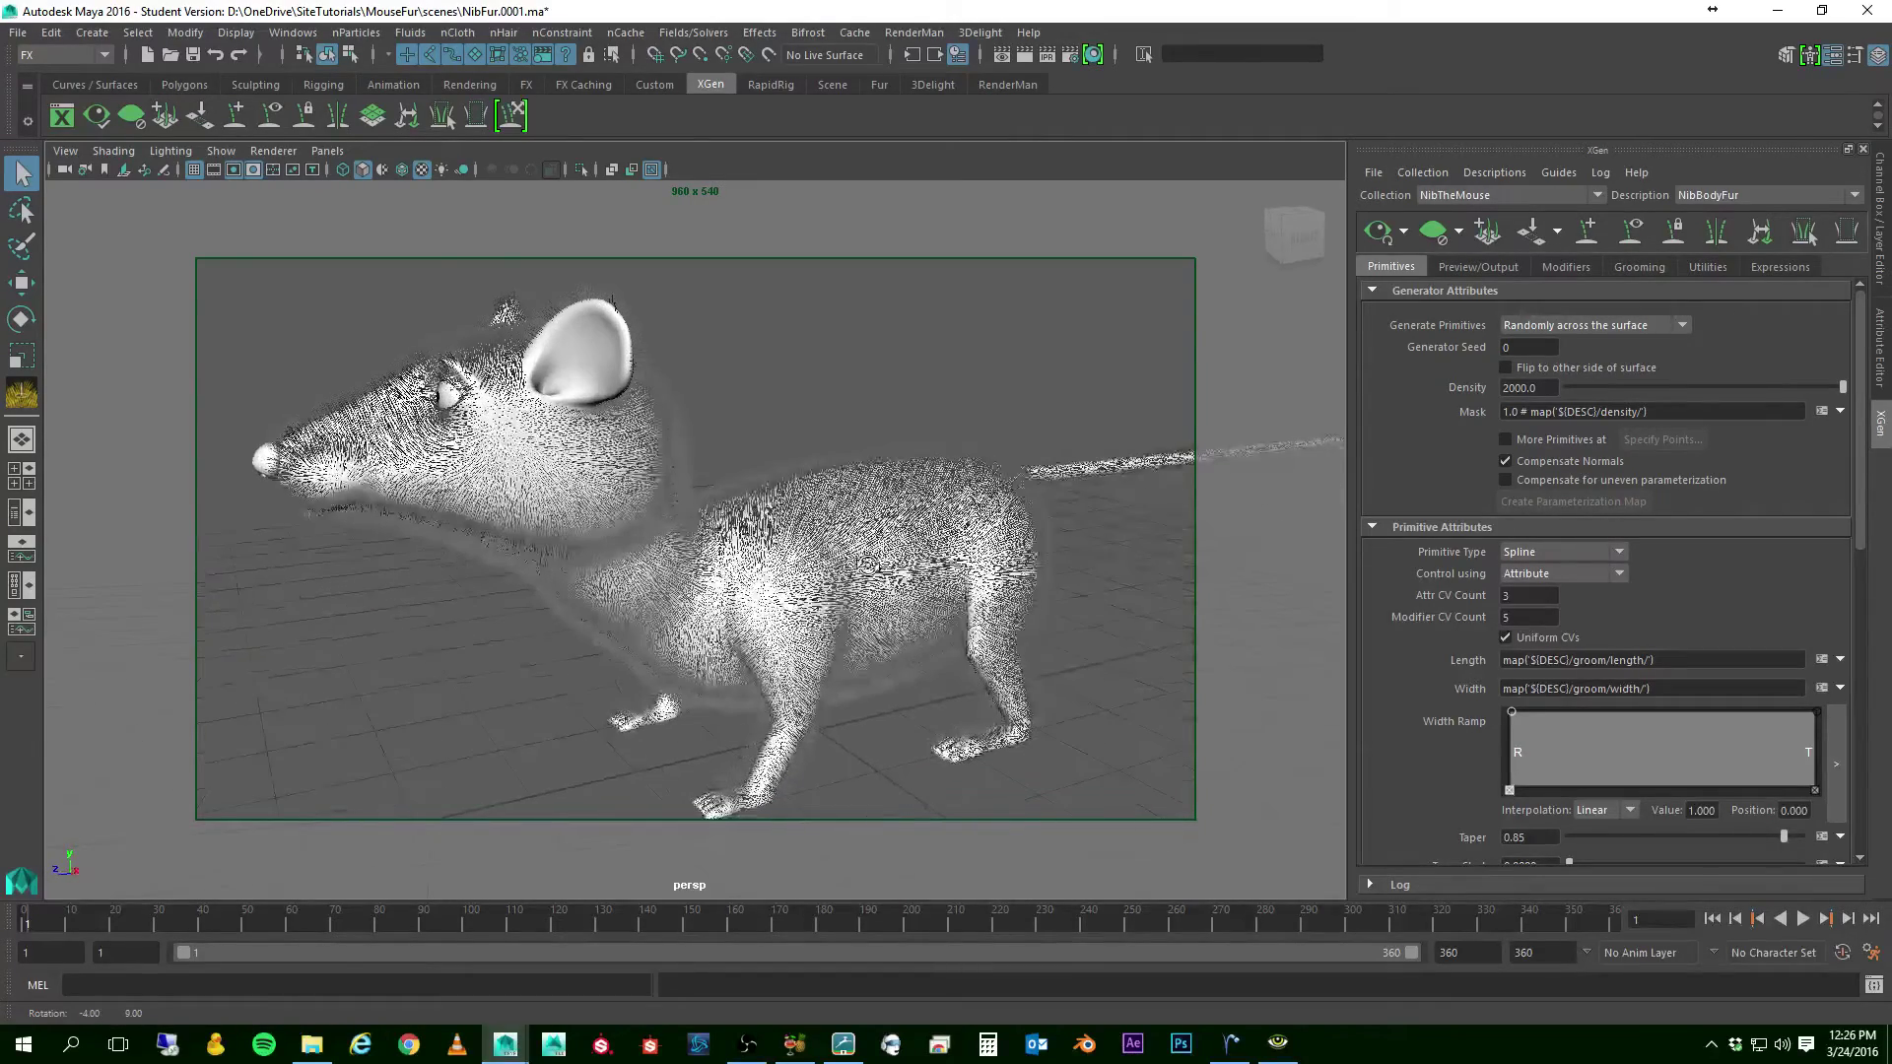
- Set the Preview/Output Preview Settings Percent to 20 and check the fur
left_click(1499, 269)
scroll(1476, 364, "up", 5)
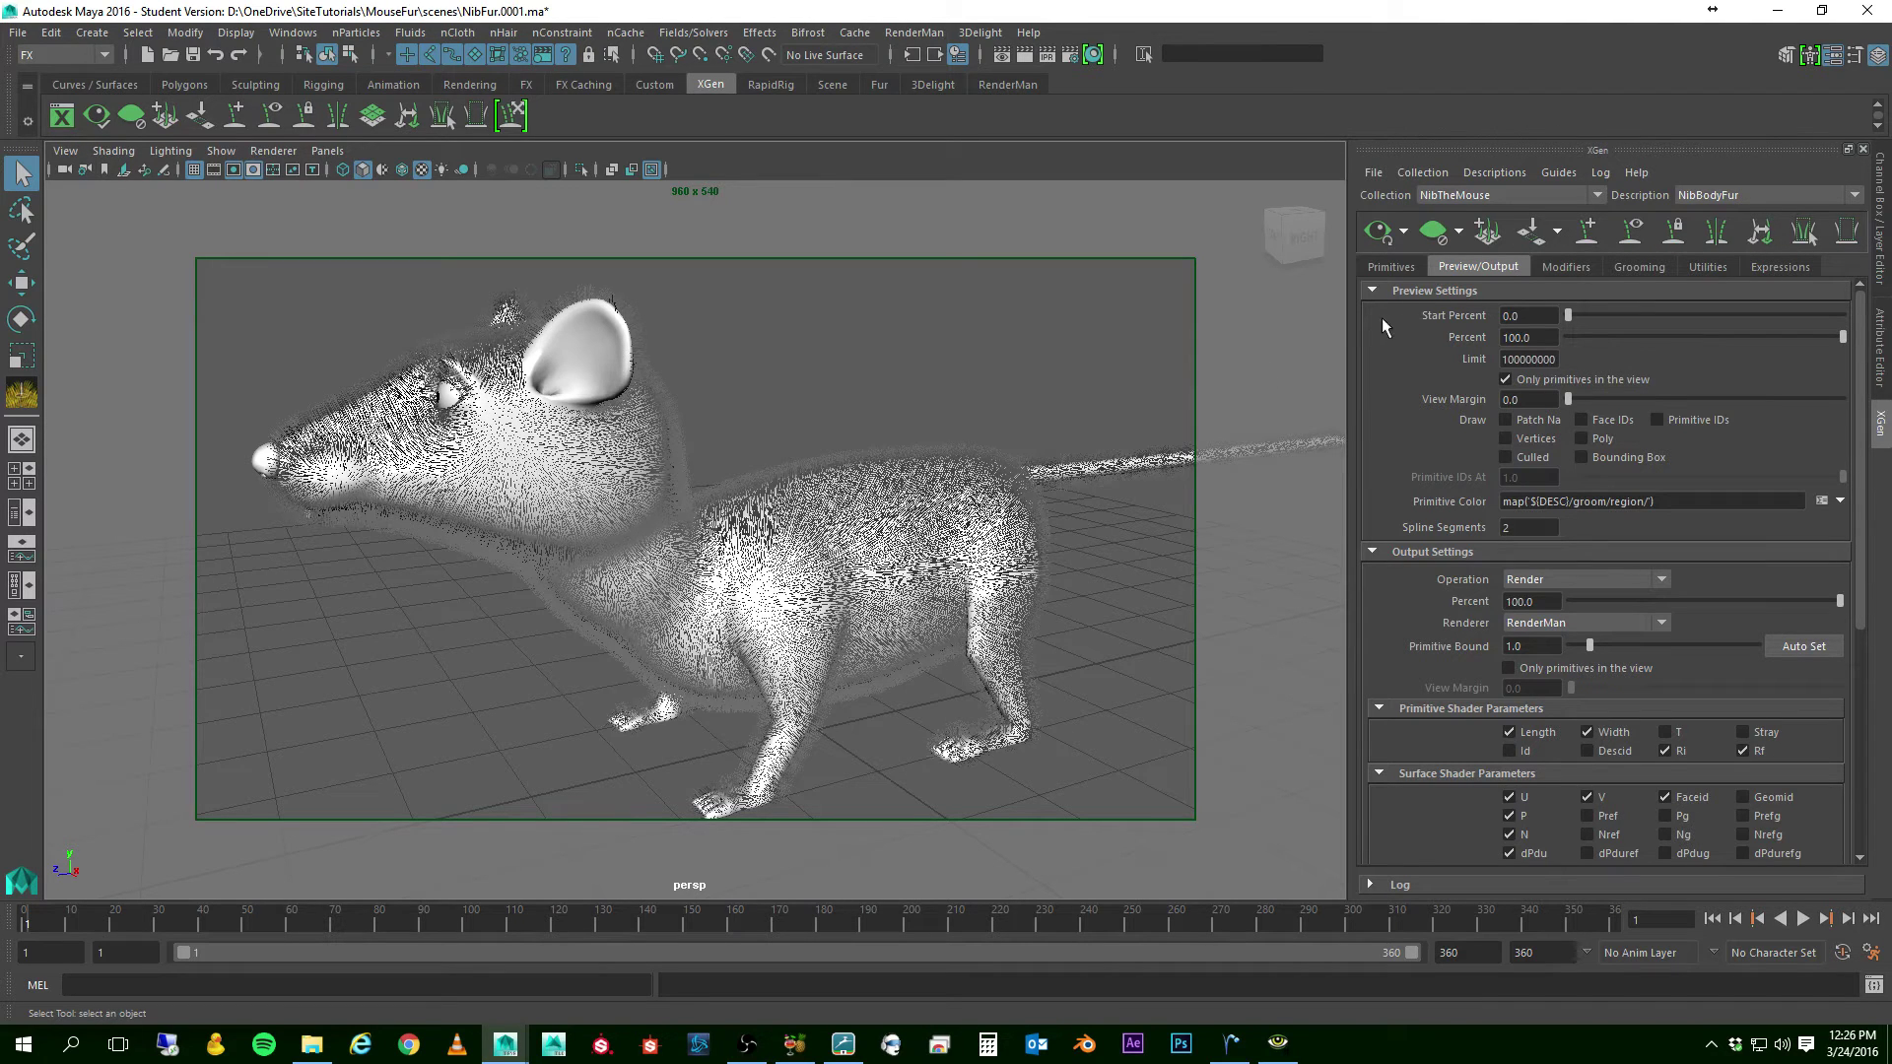
double_click(1553, 335)
type("20")
key("Return")
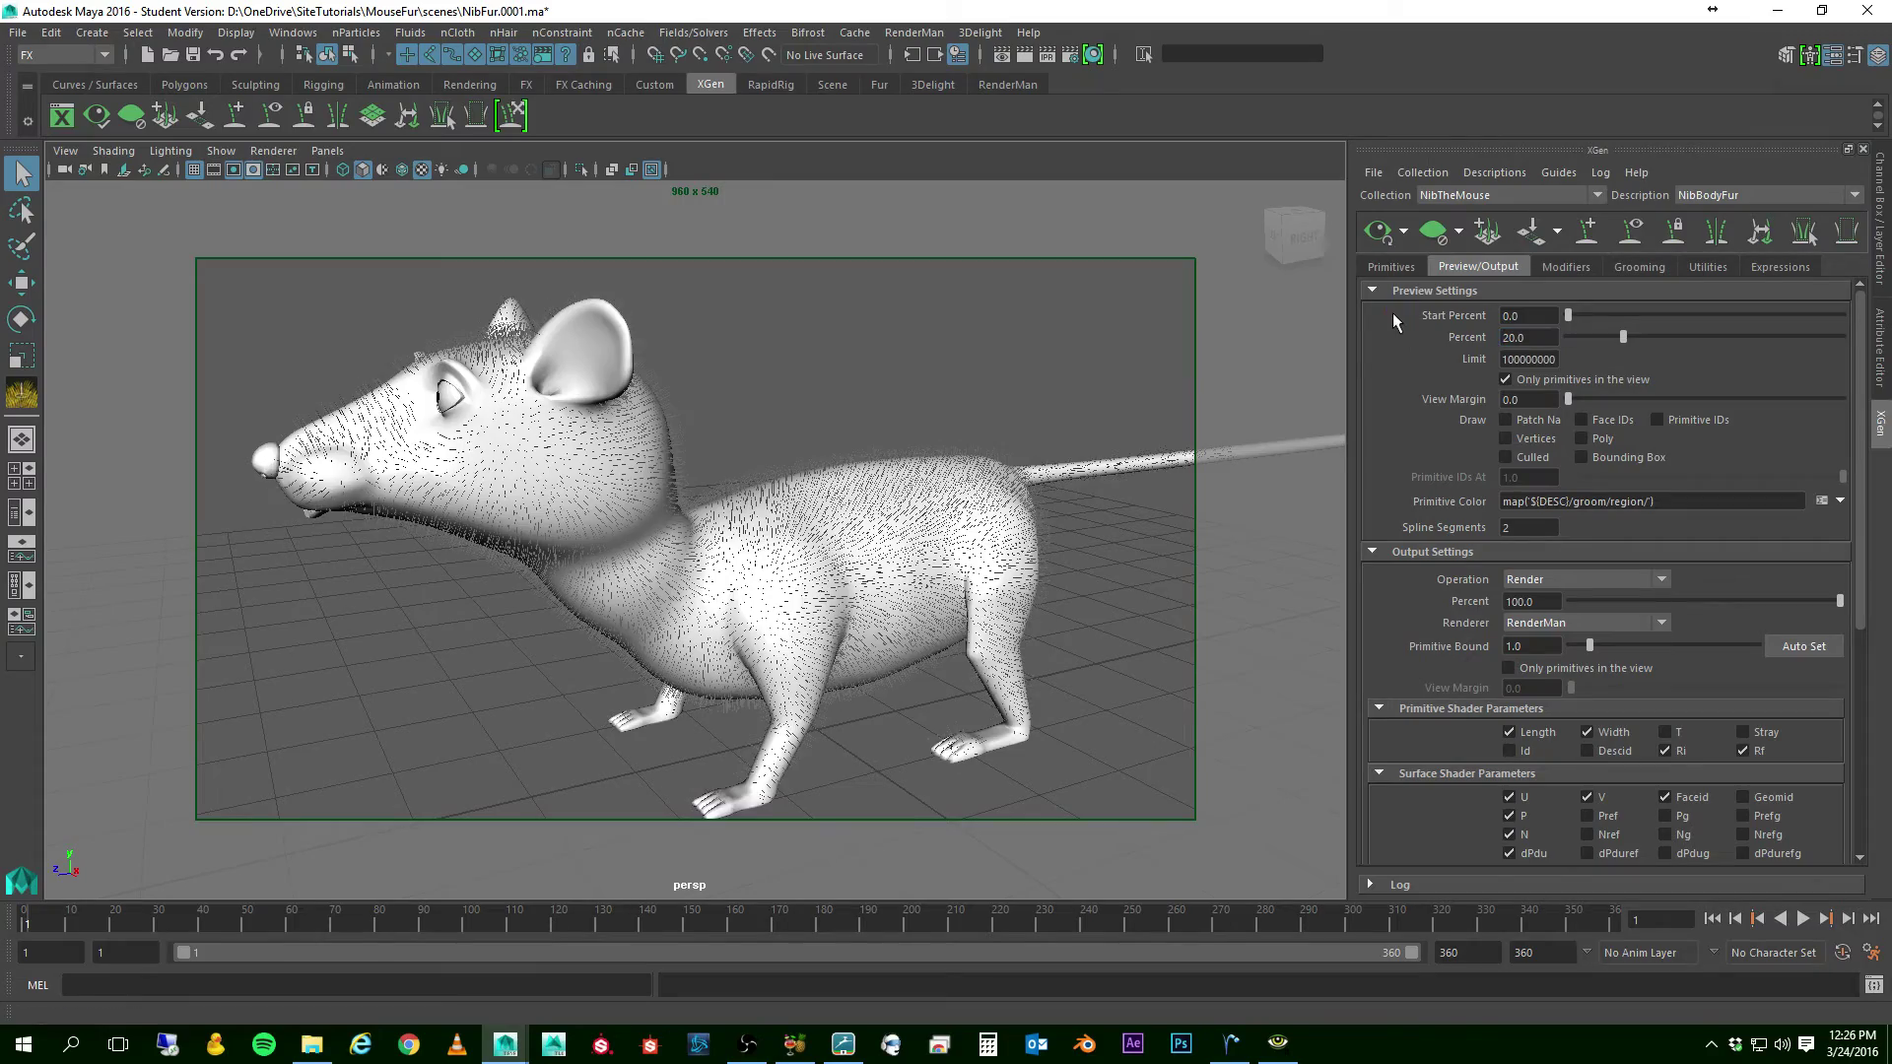
left_click_drag(499, 570, 567, 513, "alt")
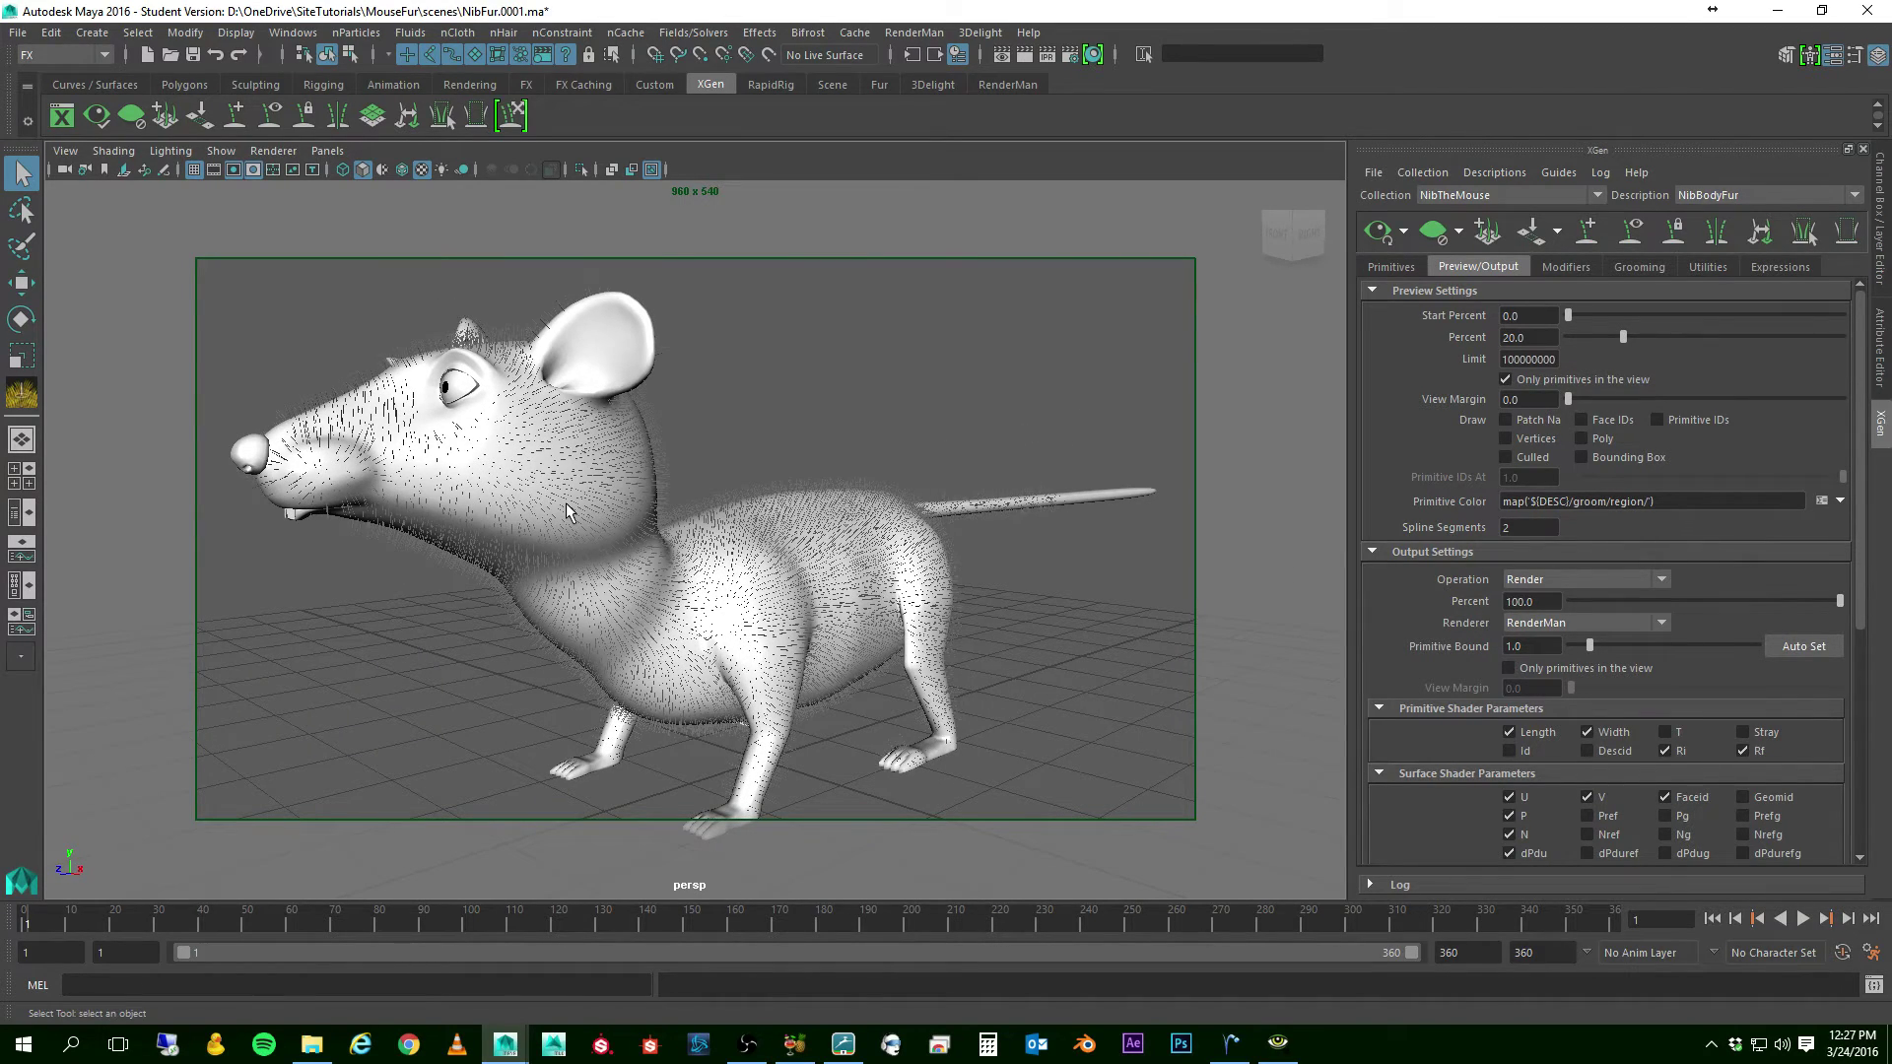
left_click_drag(566, 512, 728, 570, "alt")
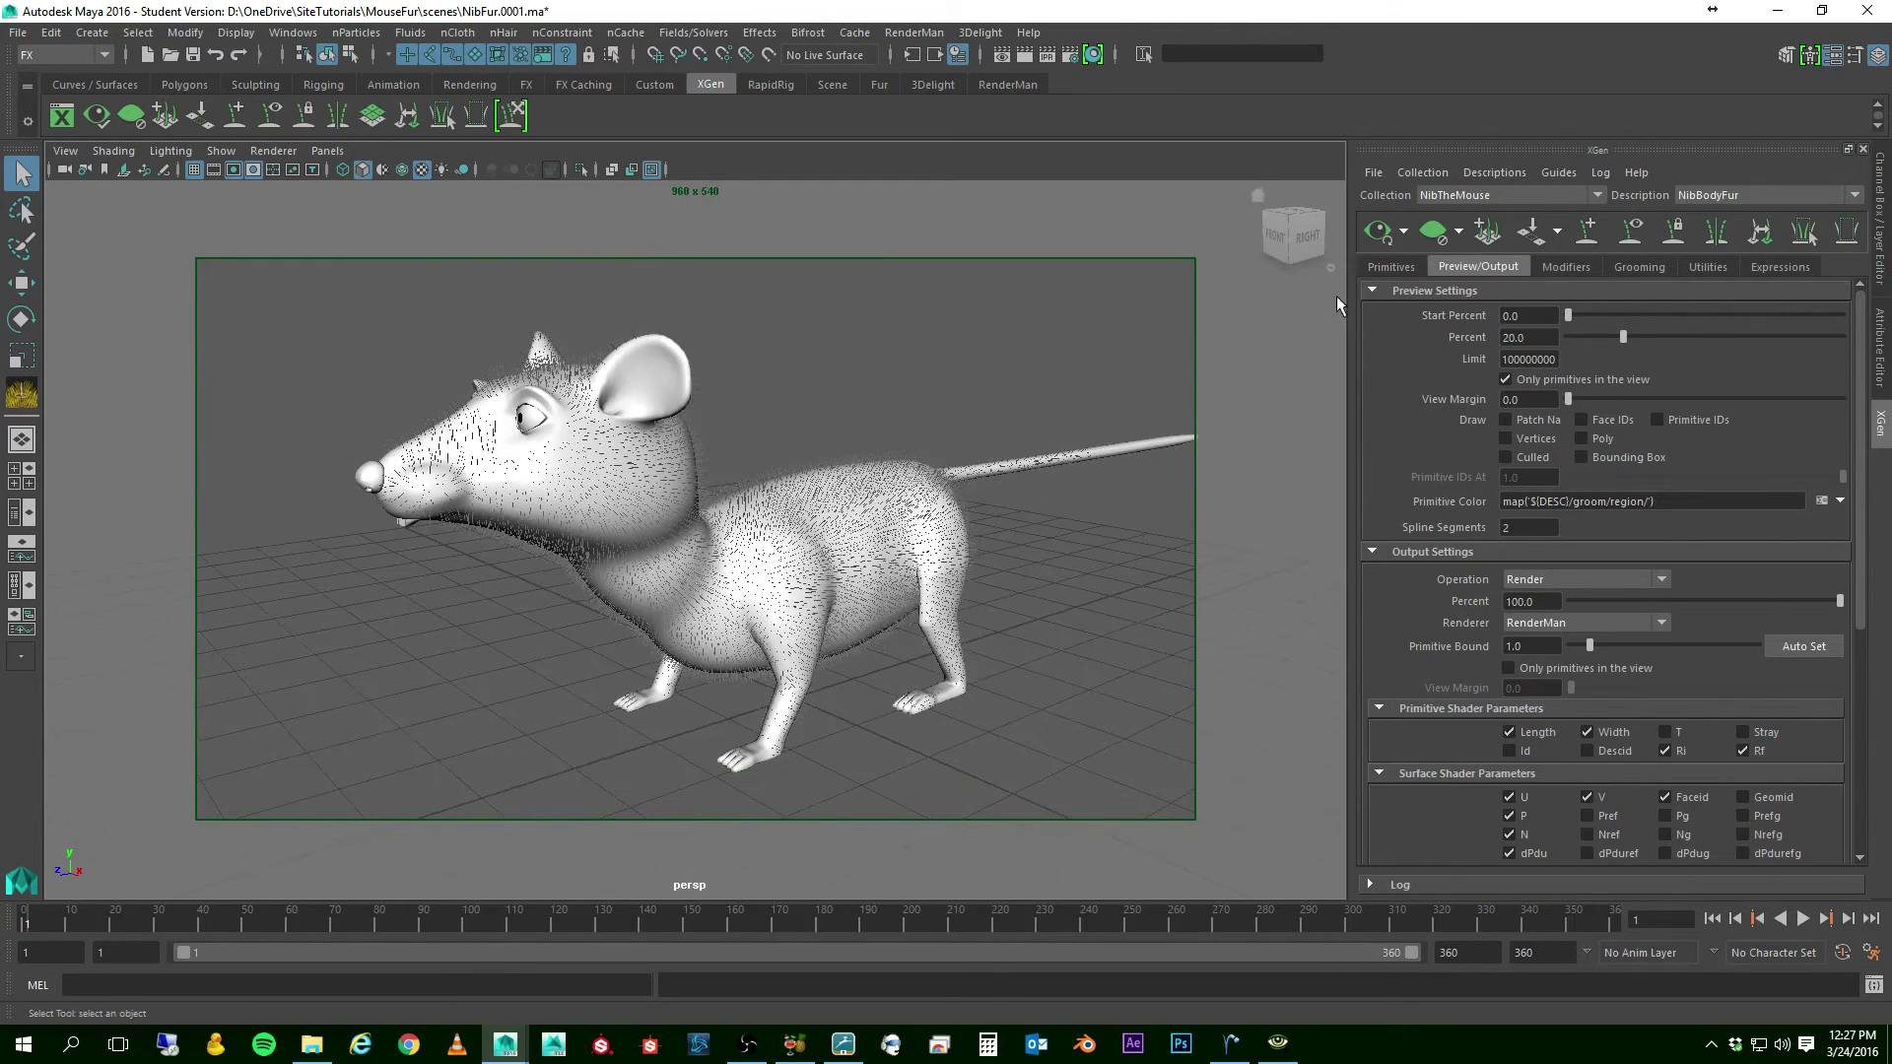
- Refresh the XGen fur preview and pick the first preview update option
left_click(1391, 268)
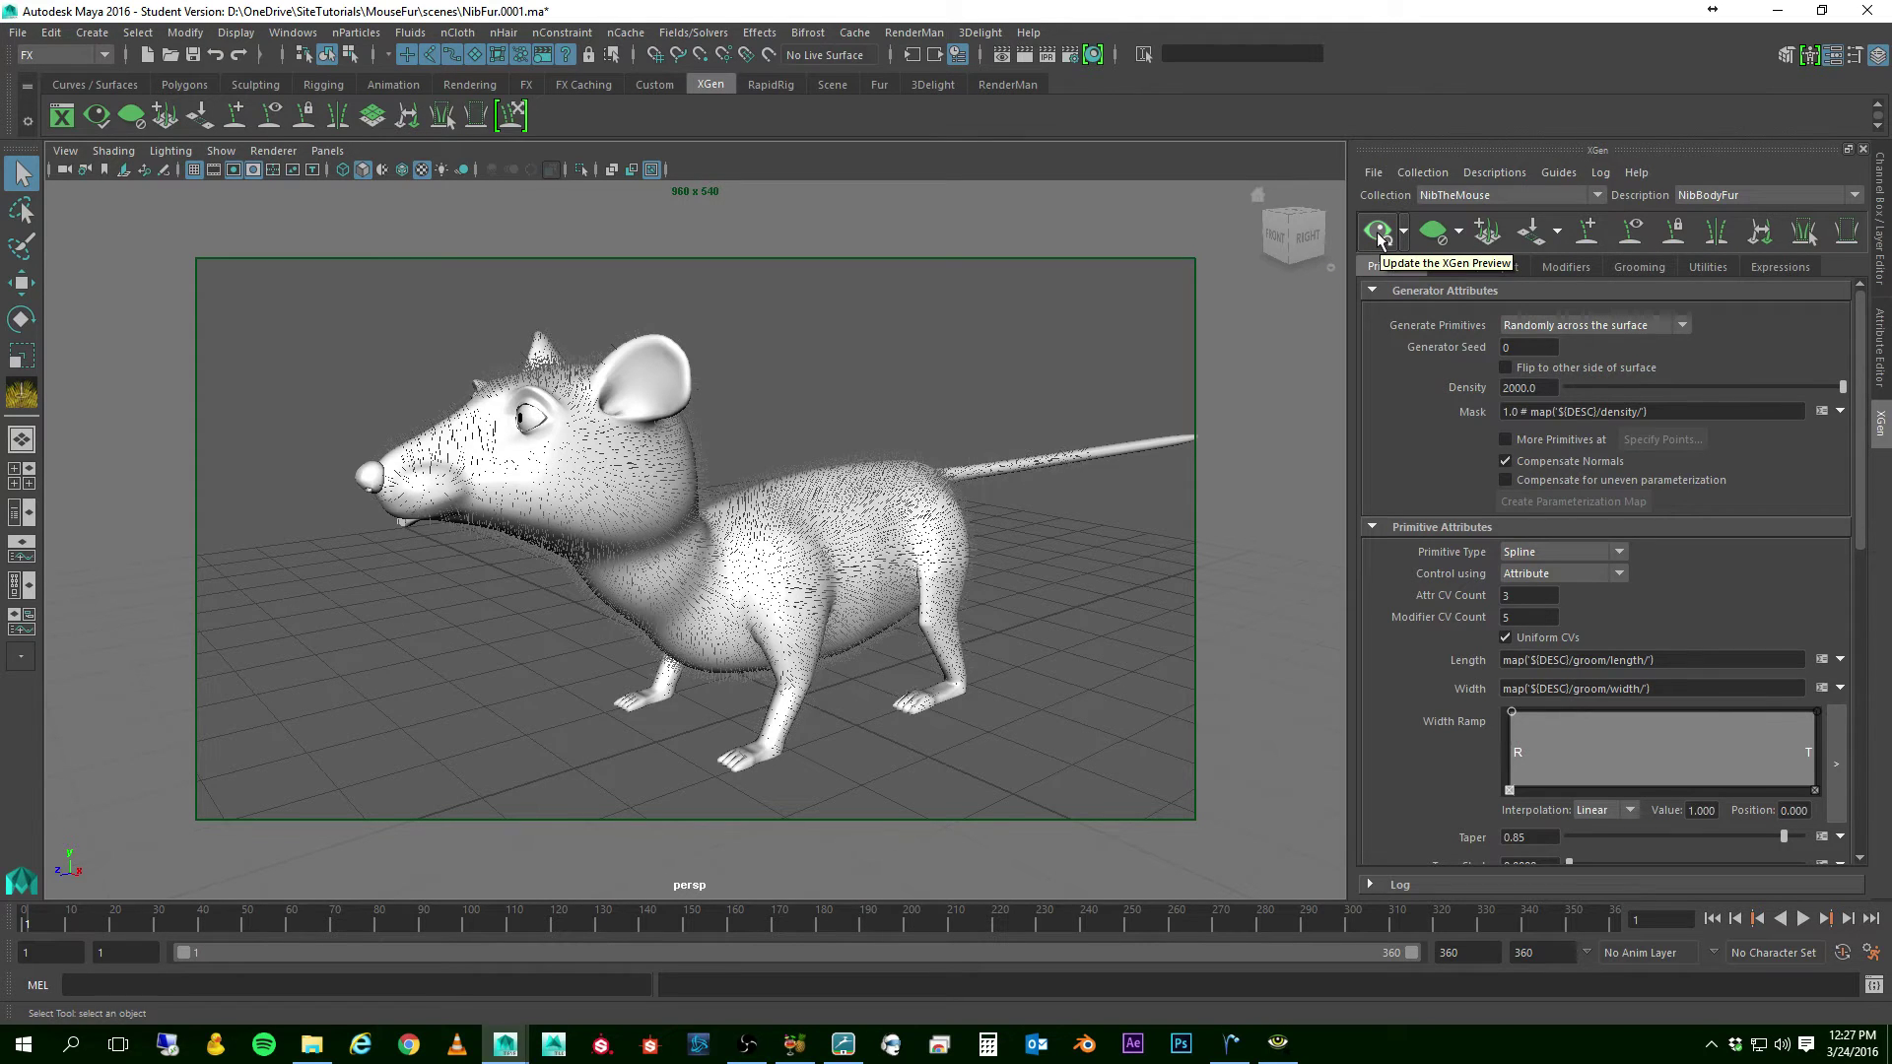
left_click(1378, 233)
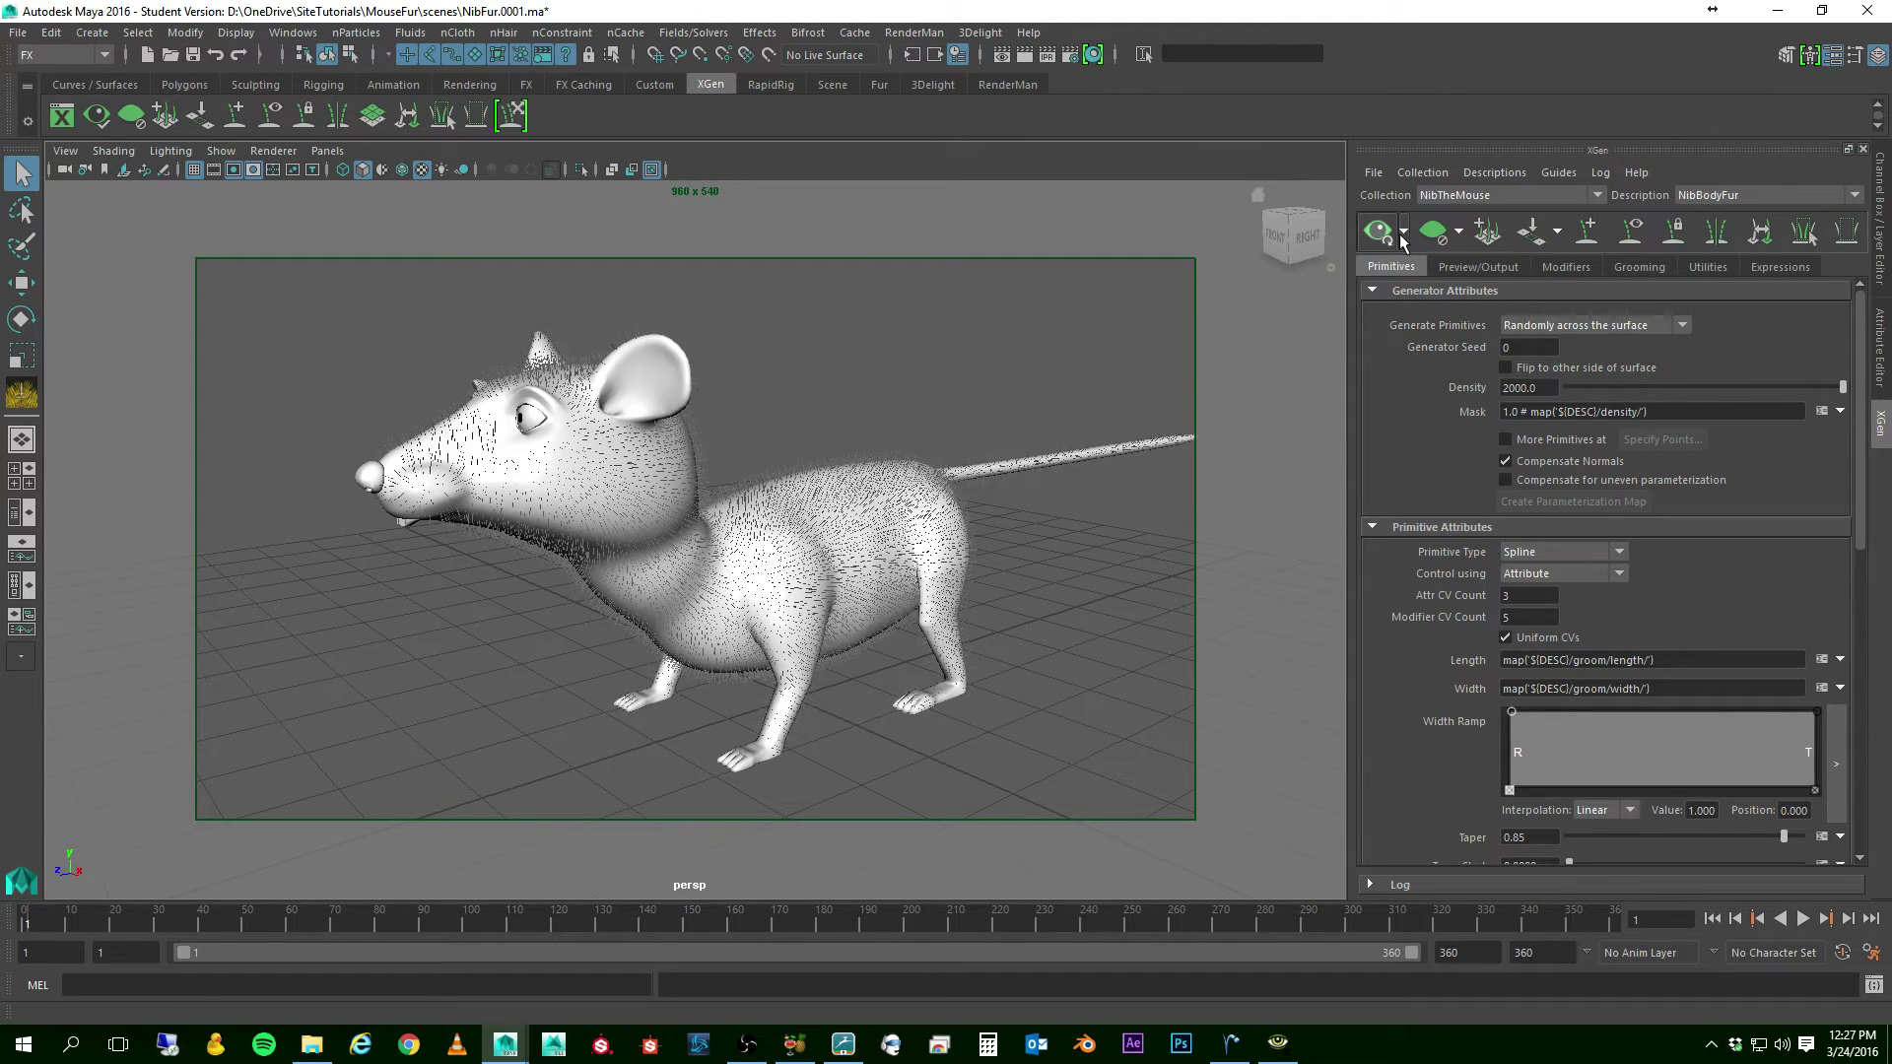
left_click(1403, 235)
left_click(1406, 266)
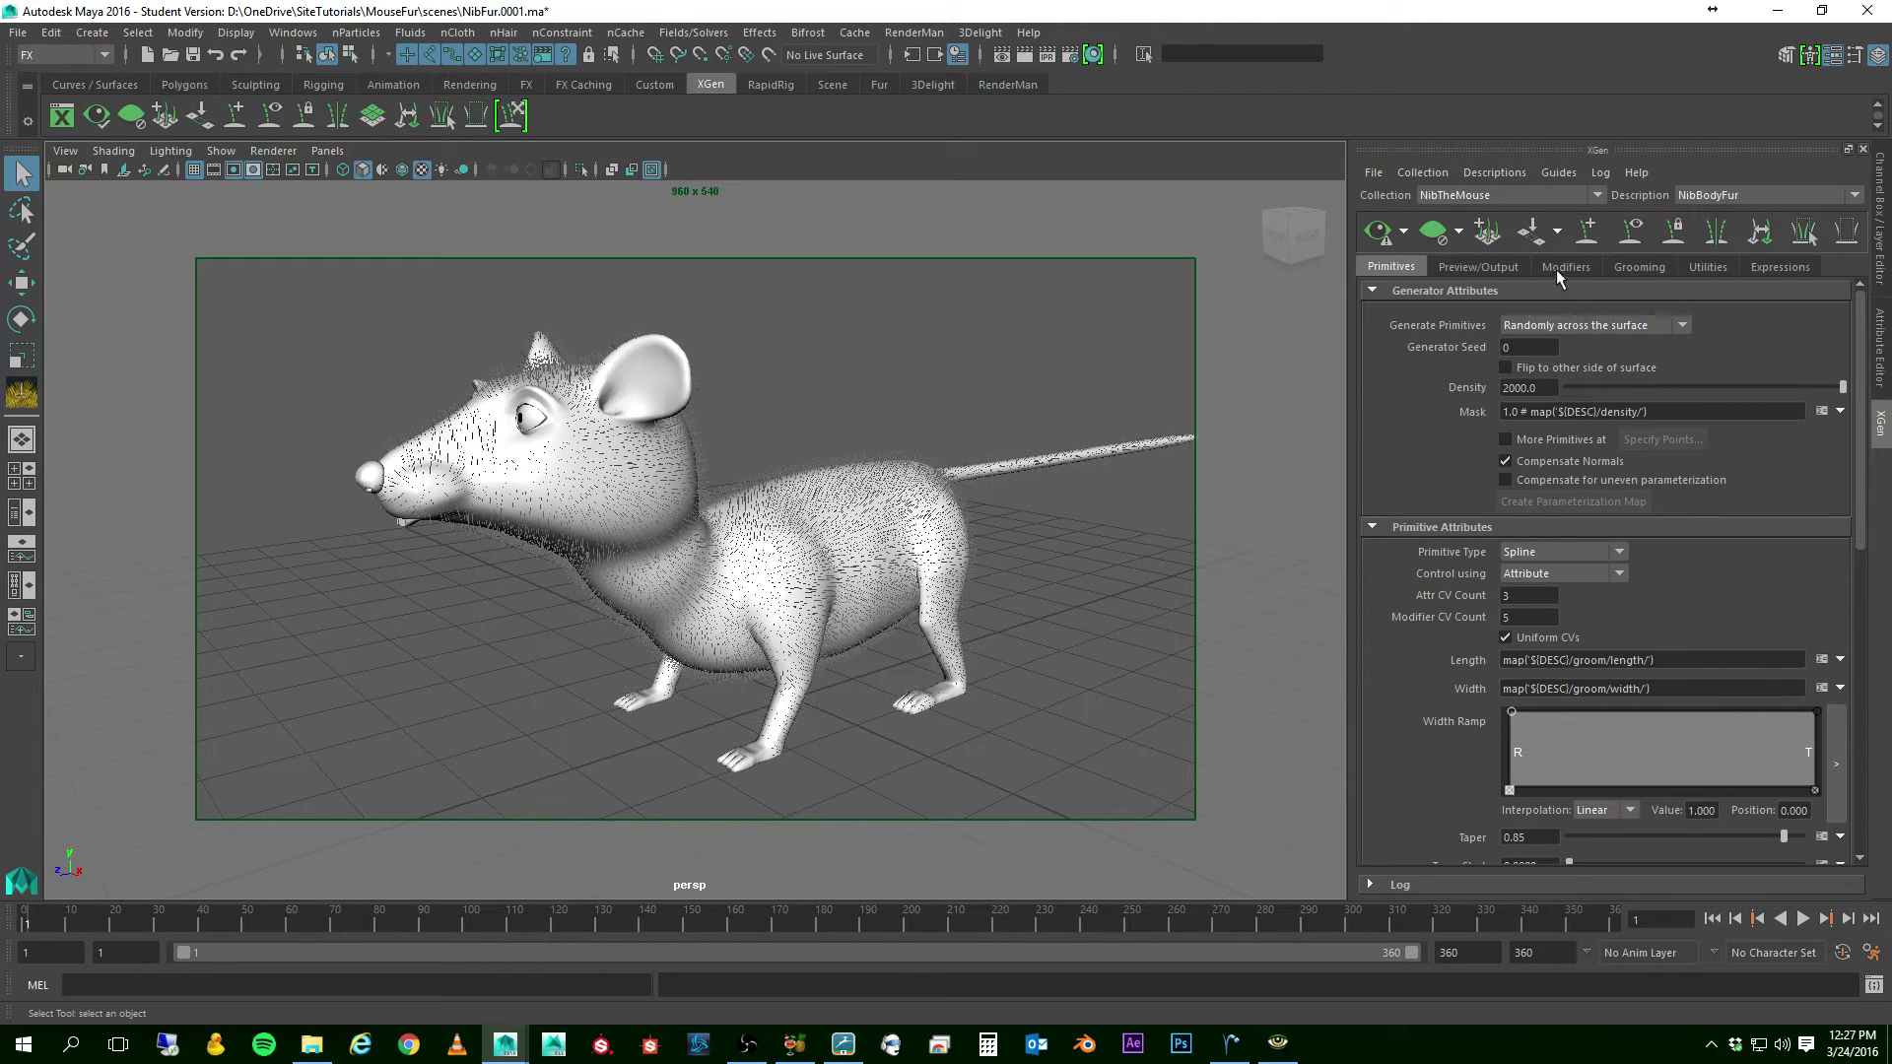
- Select the Orient grooming brush, enable guide Visibility, and clear the fur preview
left_click(1649, 268)
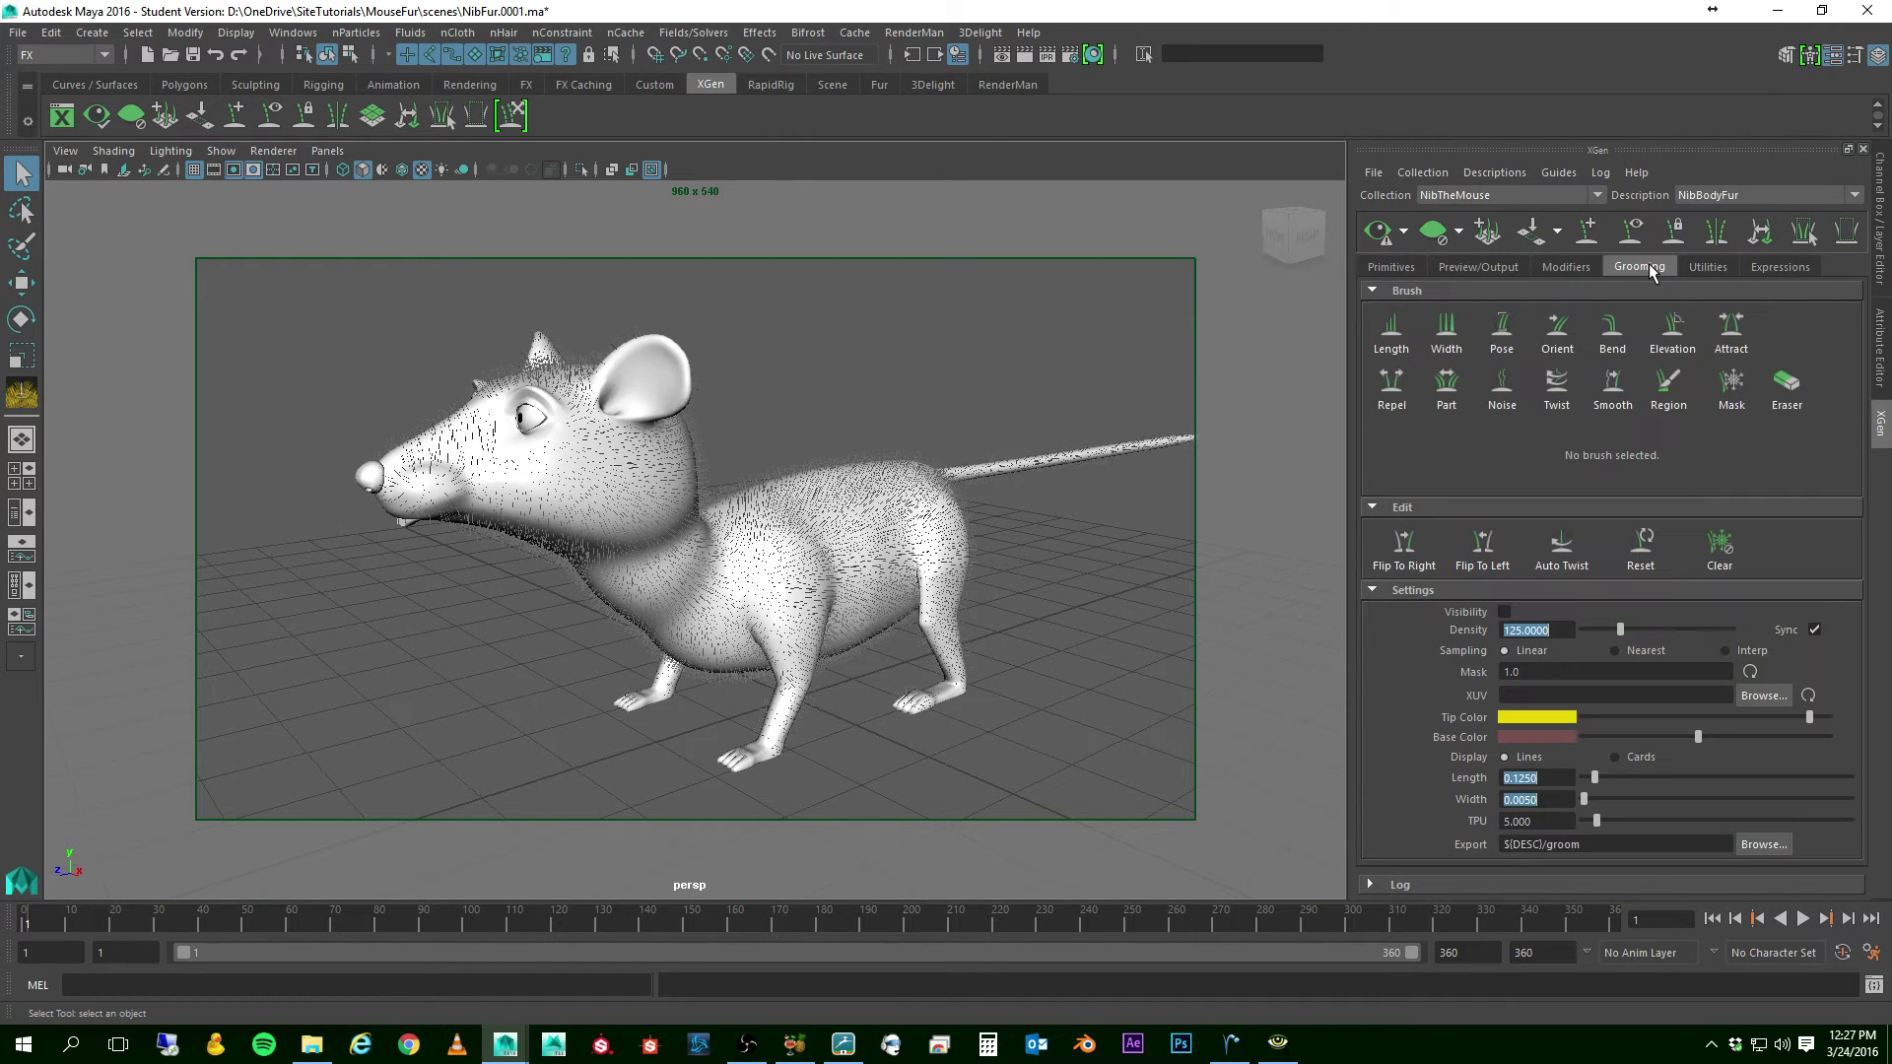
left_click(1560, 336)
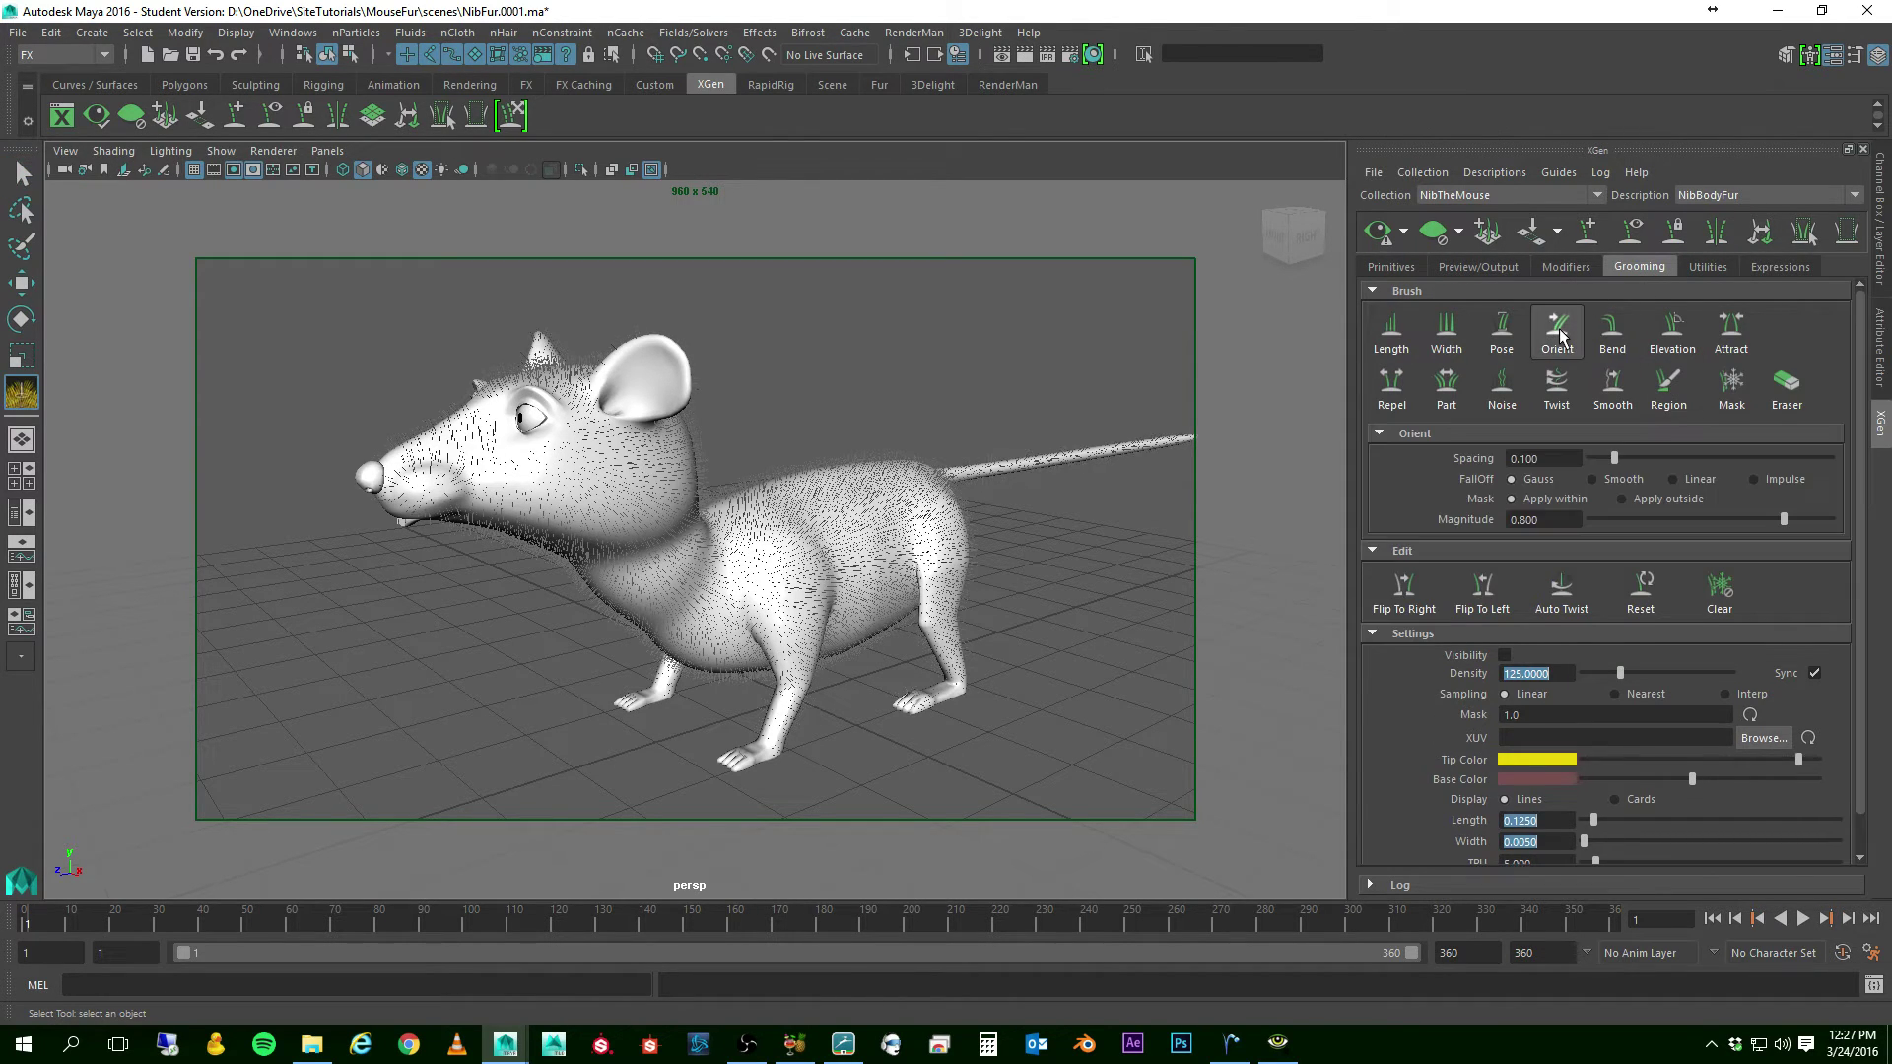
left_click(1505, 655)
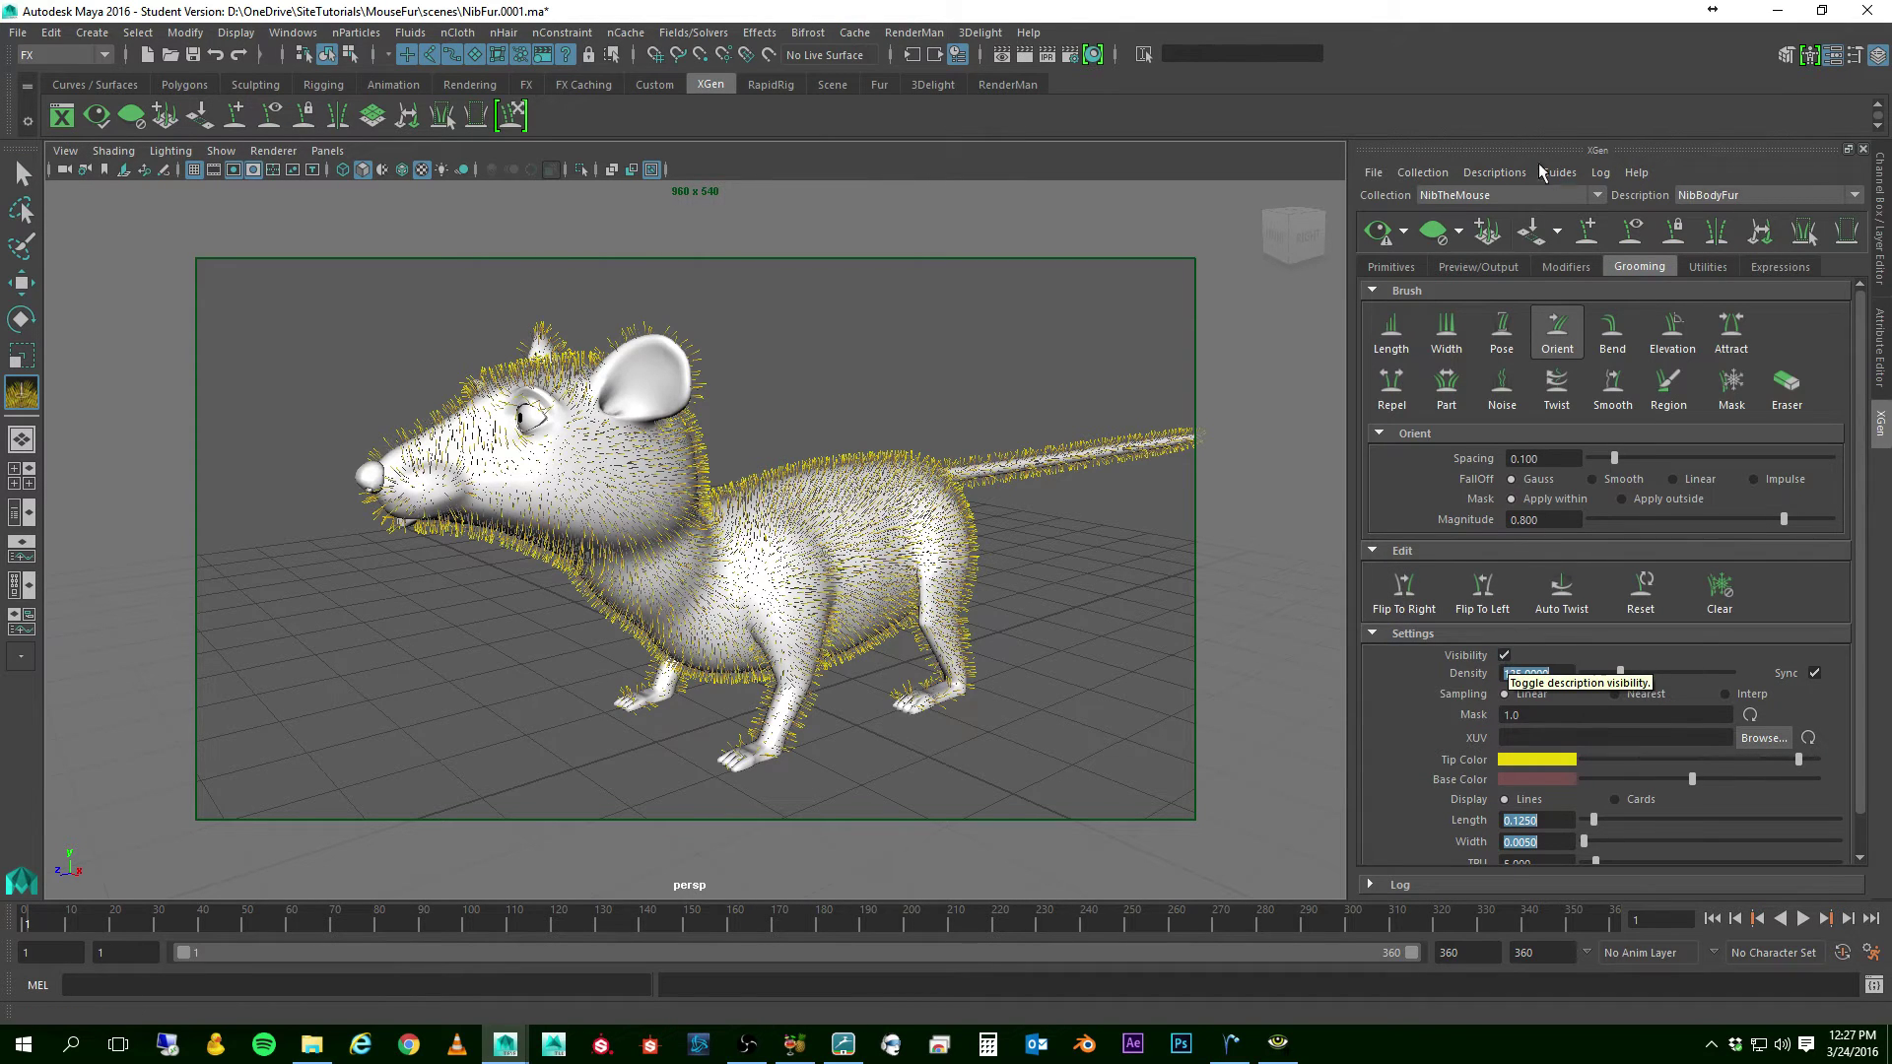
left_click(1439, 240)
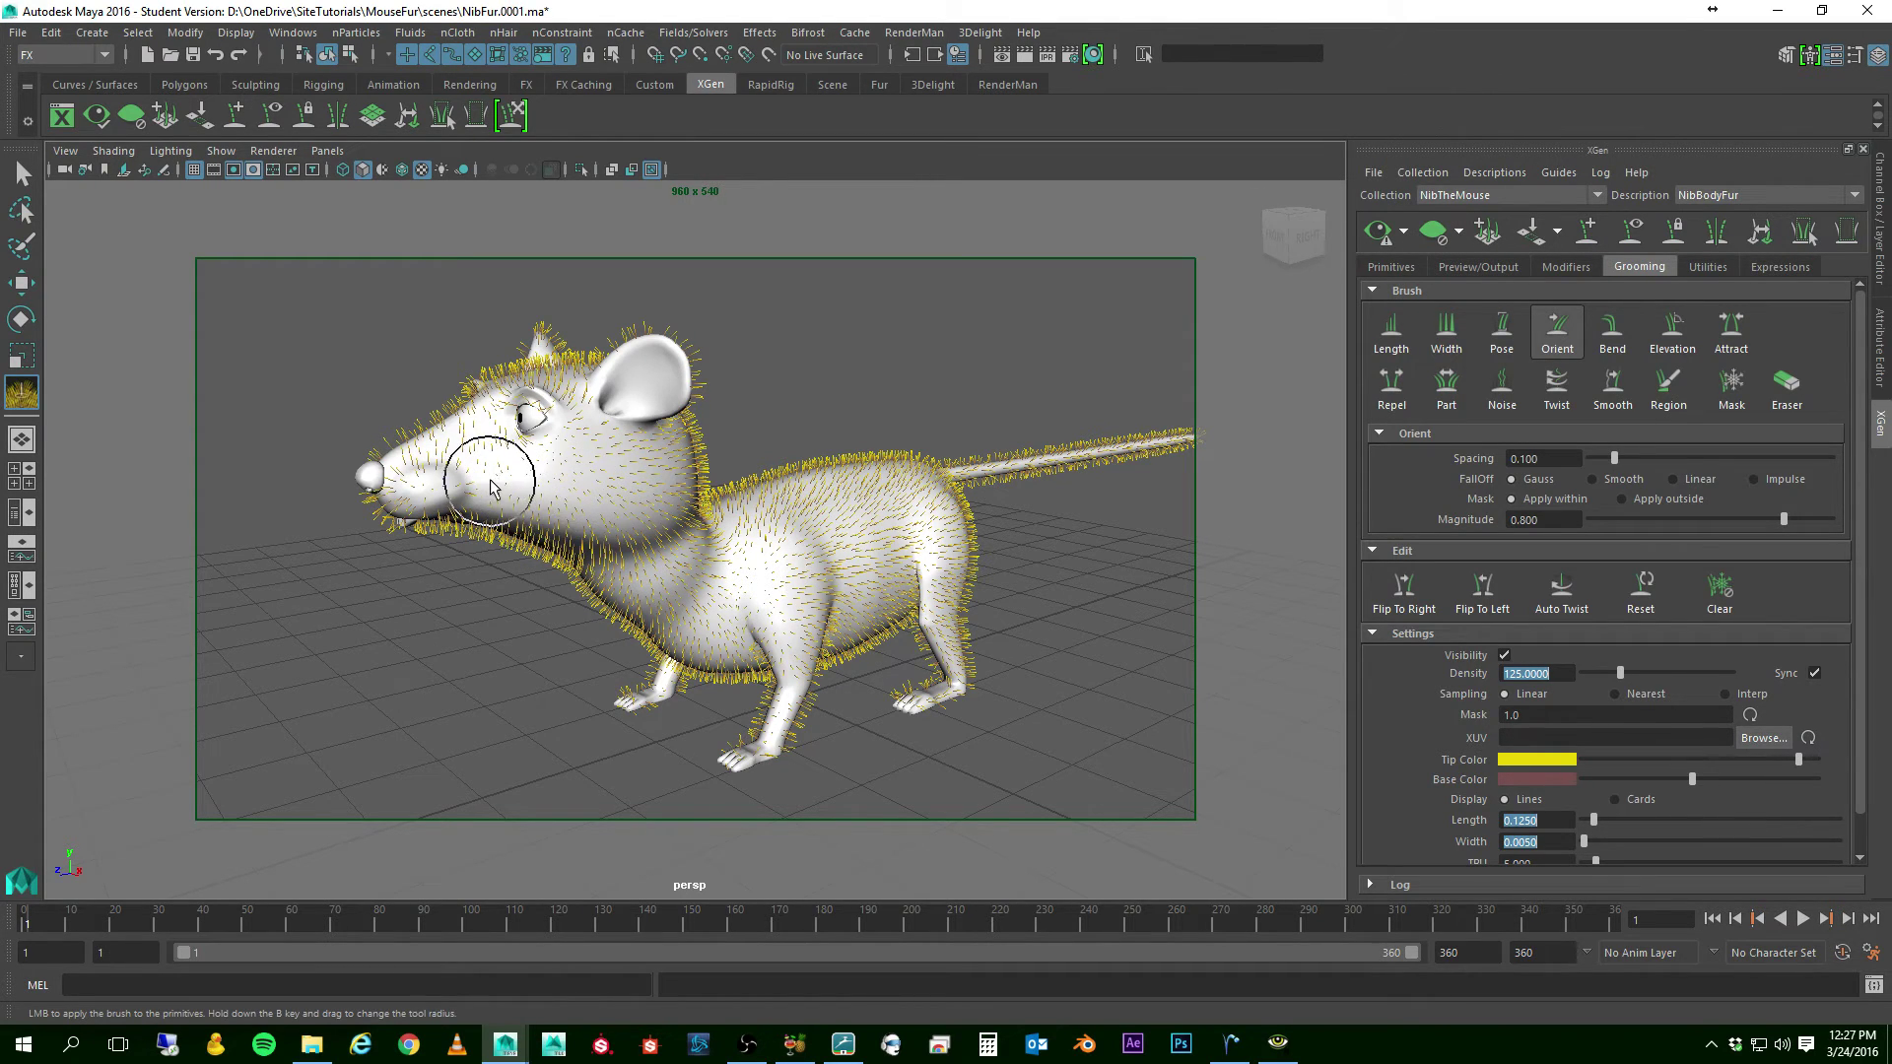
- Comb the cheek, neck, shoulder and foreleg fur with the Orient brush, then exit with Q
mouse_move(491, 483)
left_mouse_down()
mouse_move(680, 501)
mouse_move(526, 454)
mouse_move(669, 470)
mouse_move(547, 423)
left_mouse_up()
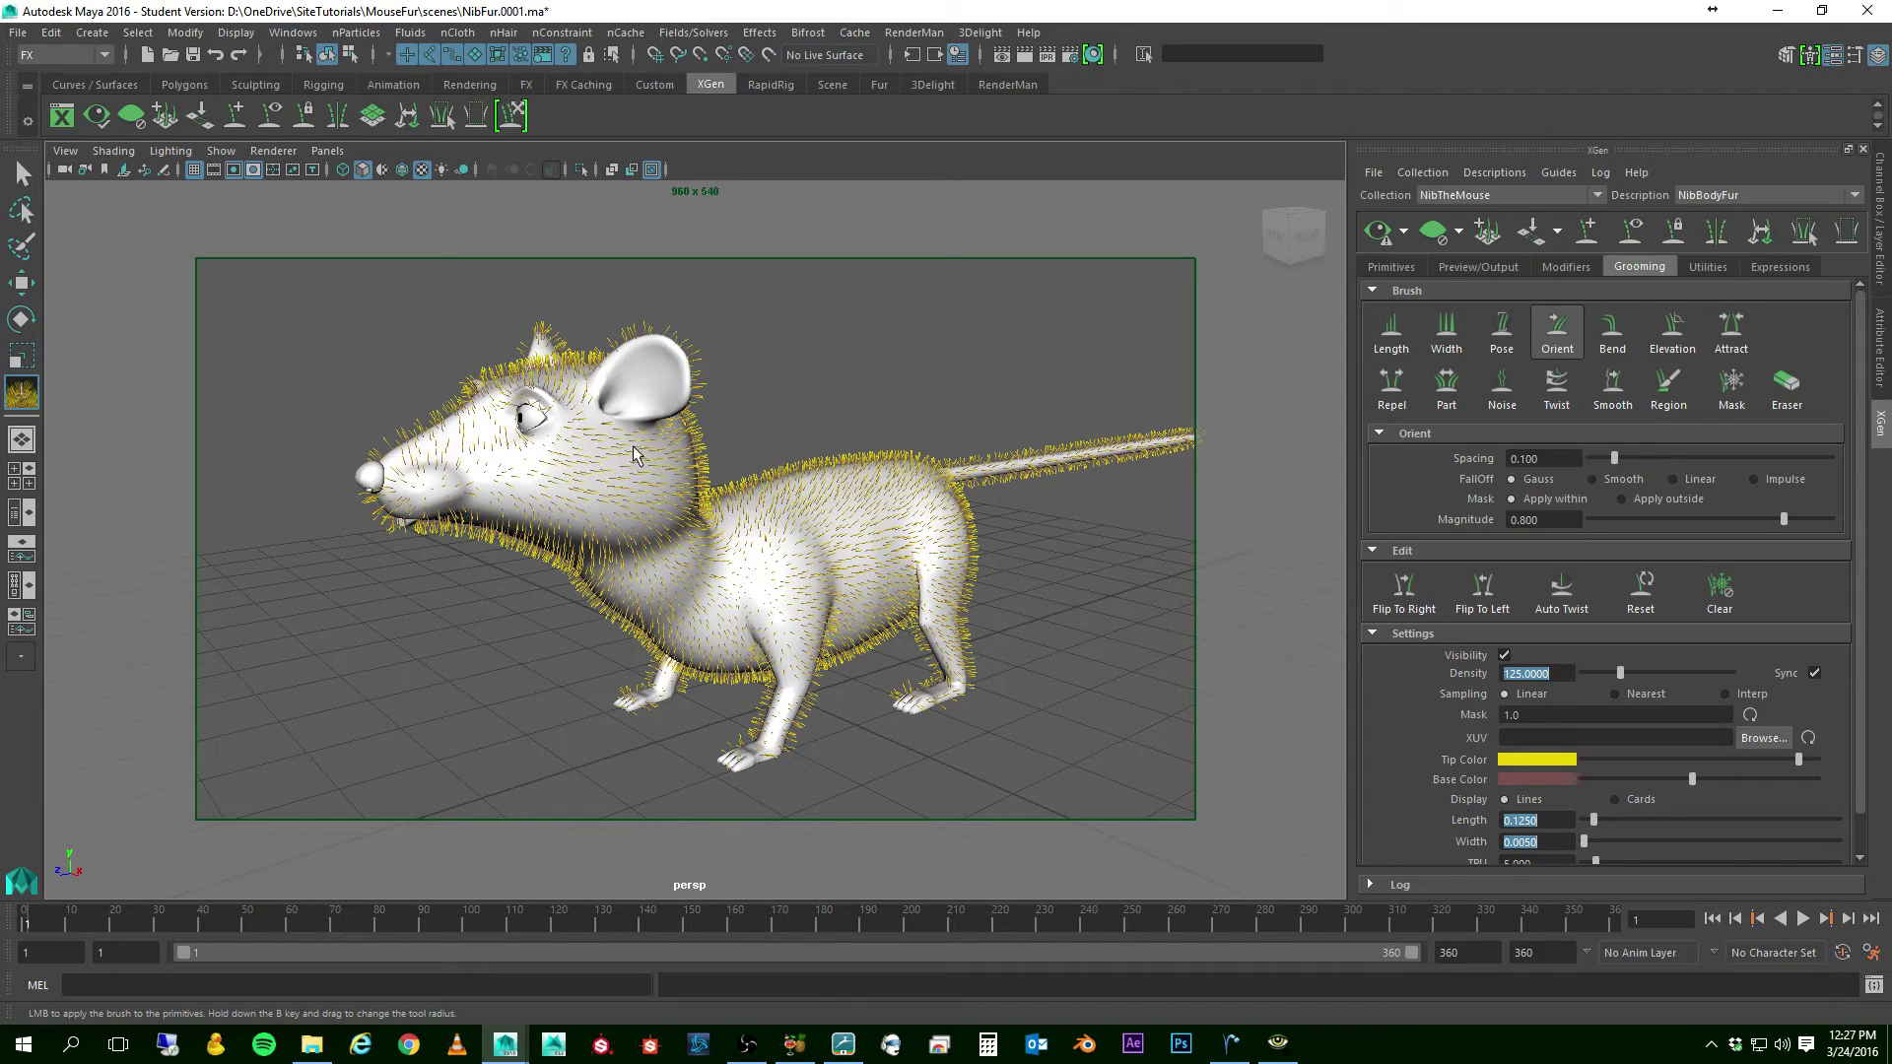
mouse_move(516, 500)
left_mouse_down()
mouse_move(601, 508)
mouse_move(655, 540)
mouse_move(592, 463)
mouse_move(724, 542)
left_mouse_up()
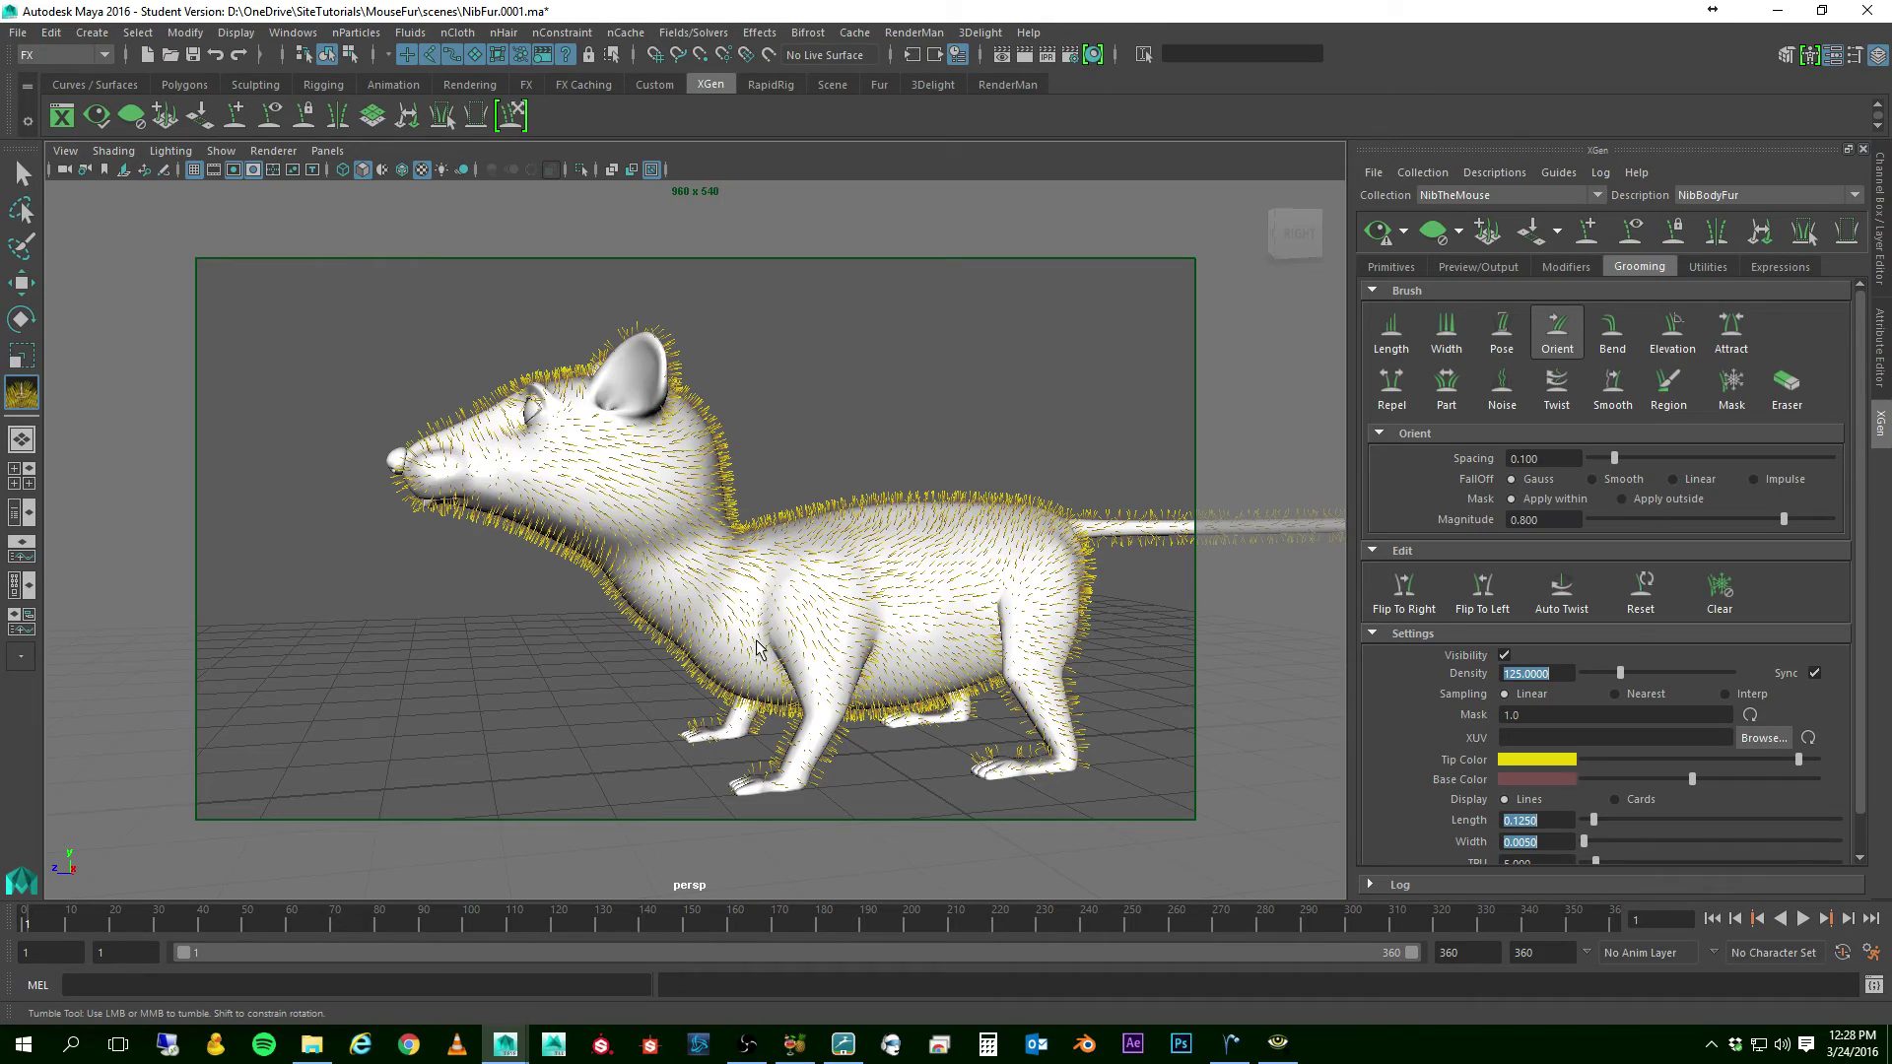
mouse_move(663, 552)
left_mouse_down("alt")
mouse_move(696, 572)
mouse_move(781, 562)
mouse_move(804, 702)
left_mouse_up("alt")
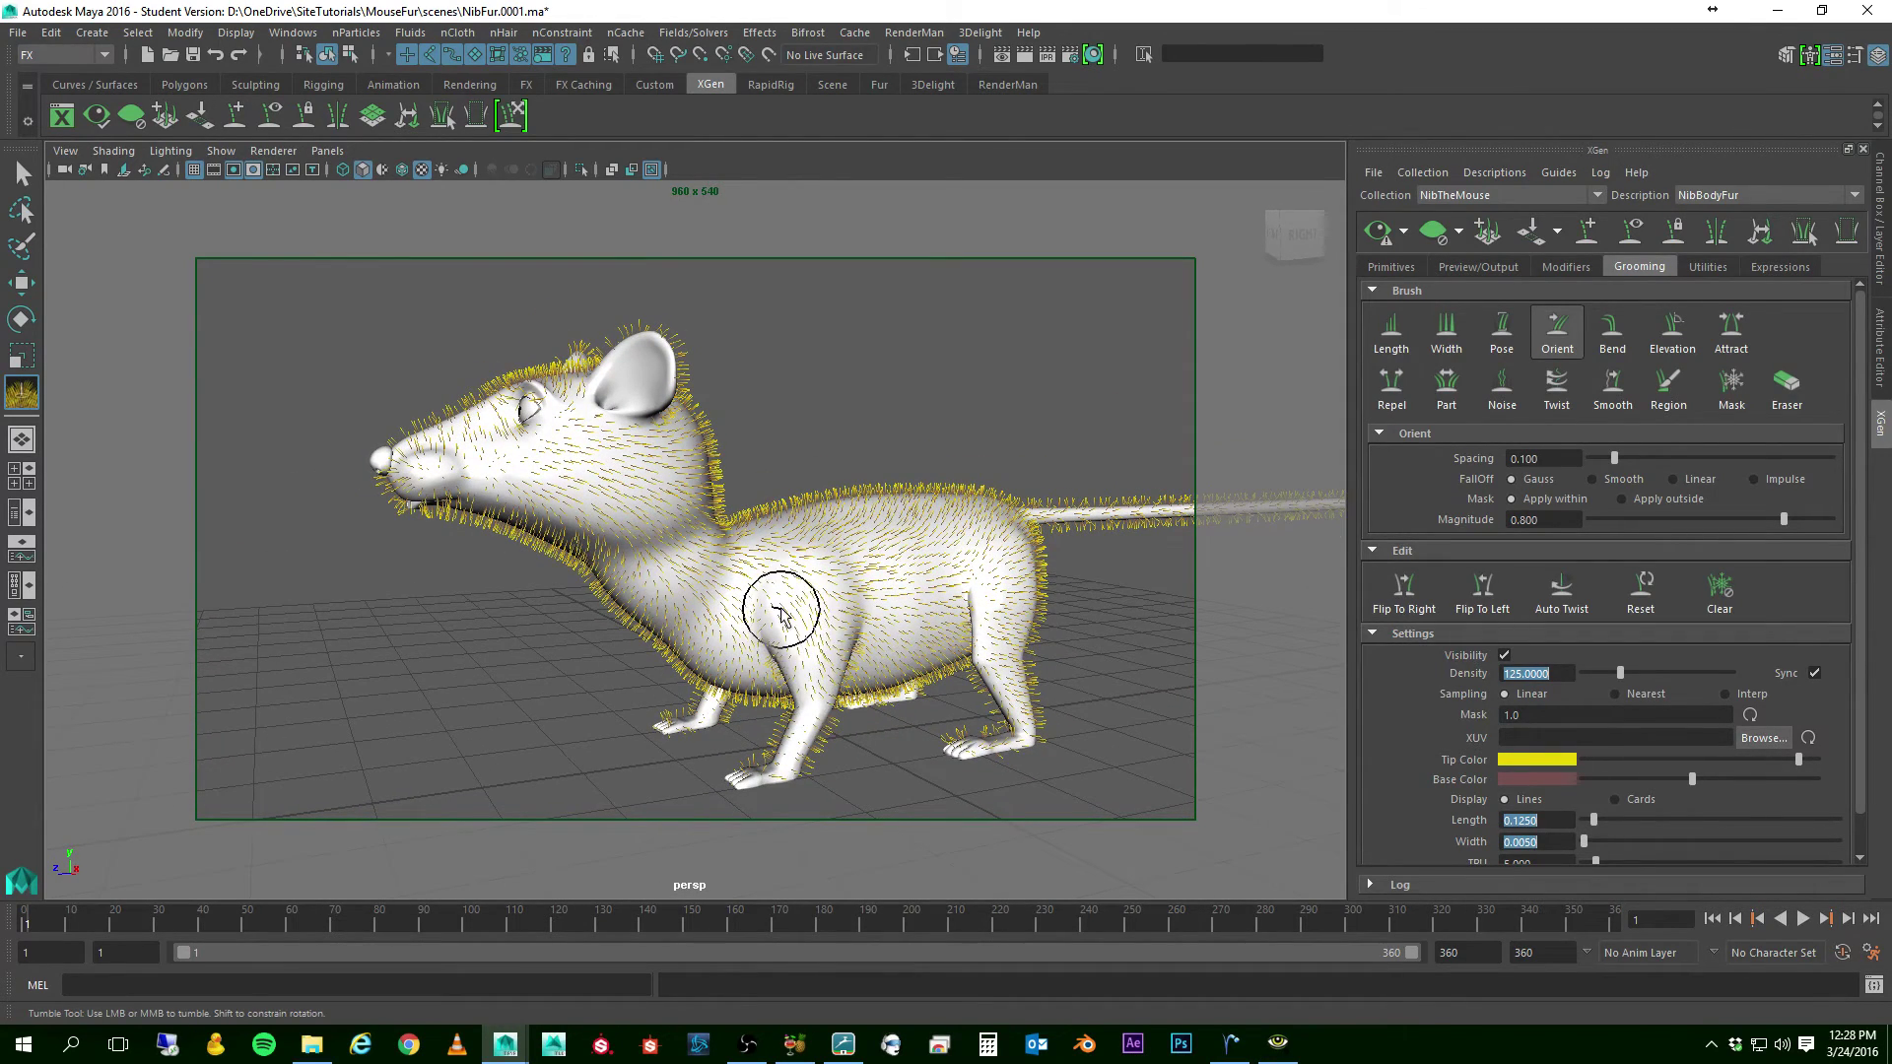
left_click_drag(781, 613, 778, 729)
left_click_drag(819, 586, 825, 670)
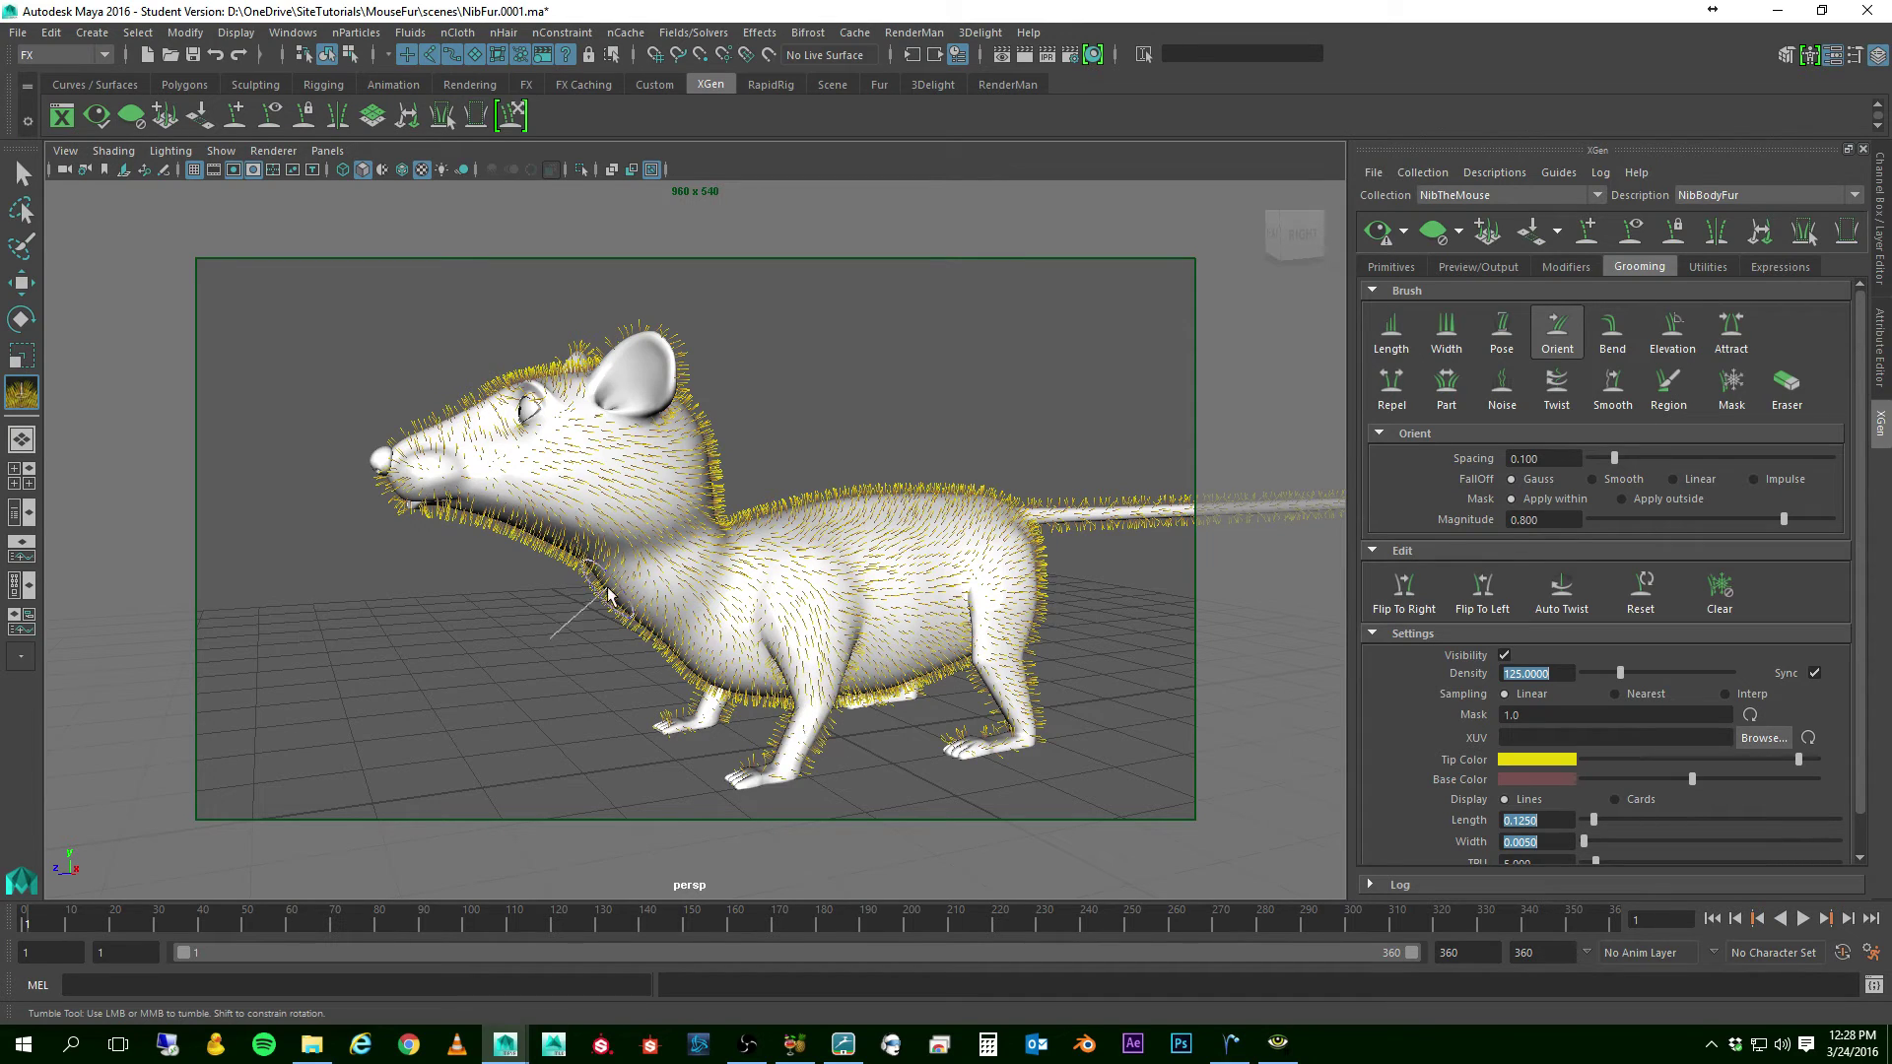
scroll(761, 593, "up", 5)
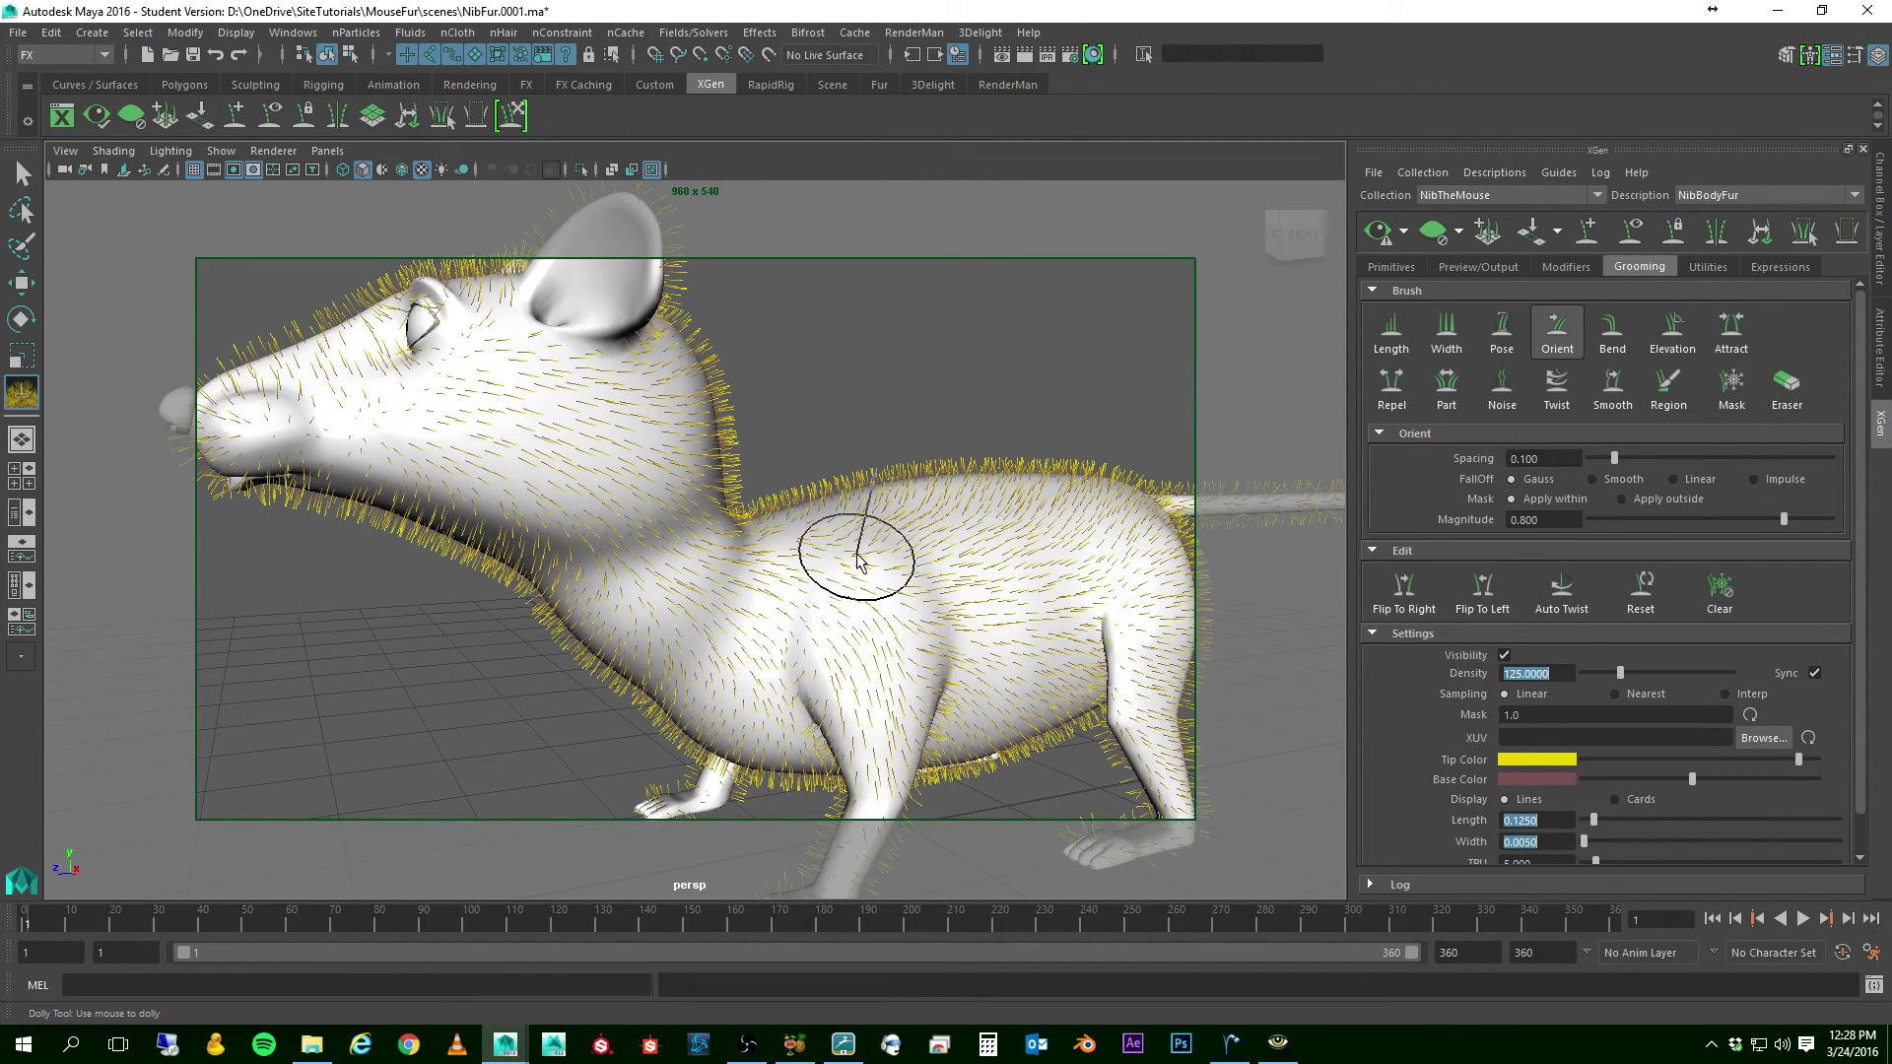
key("q")
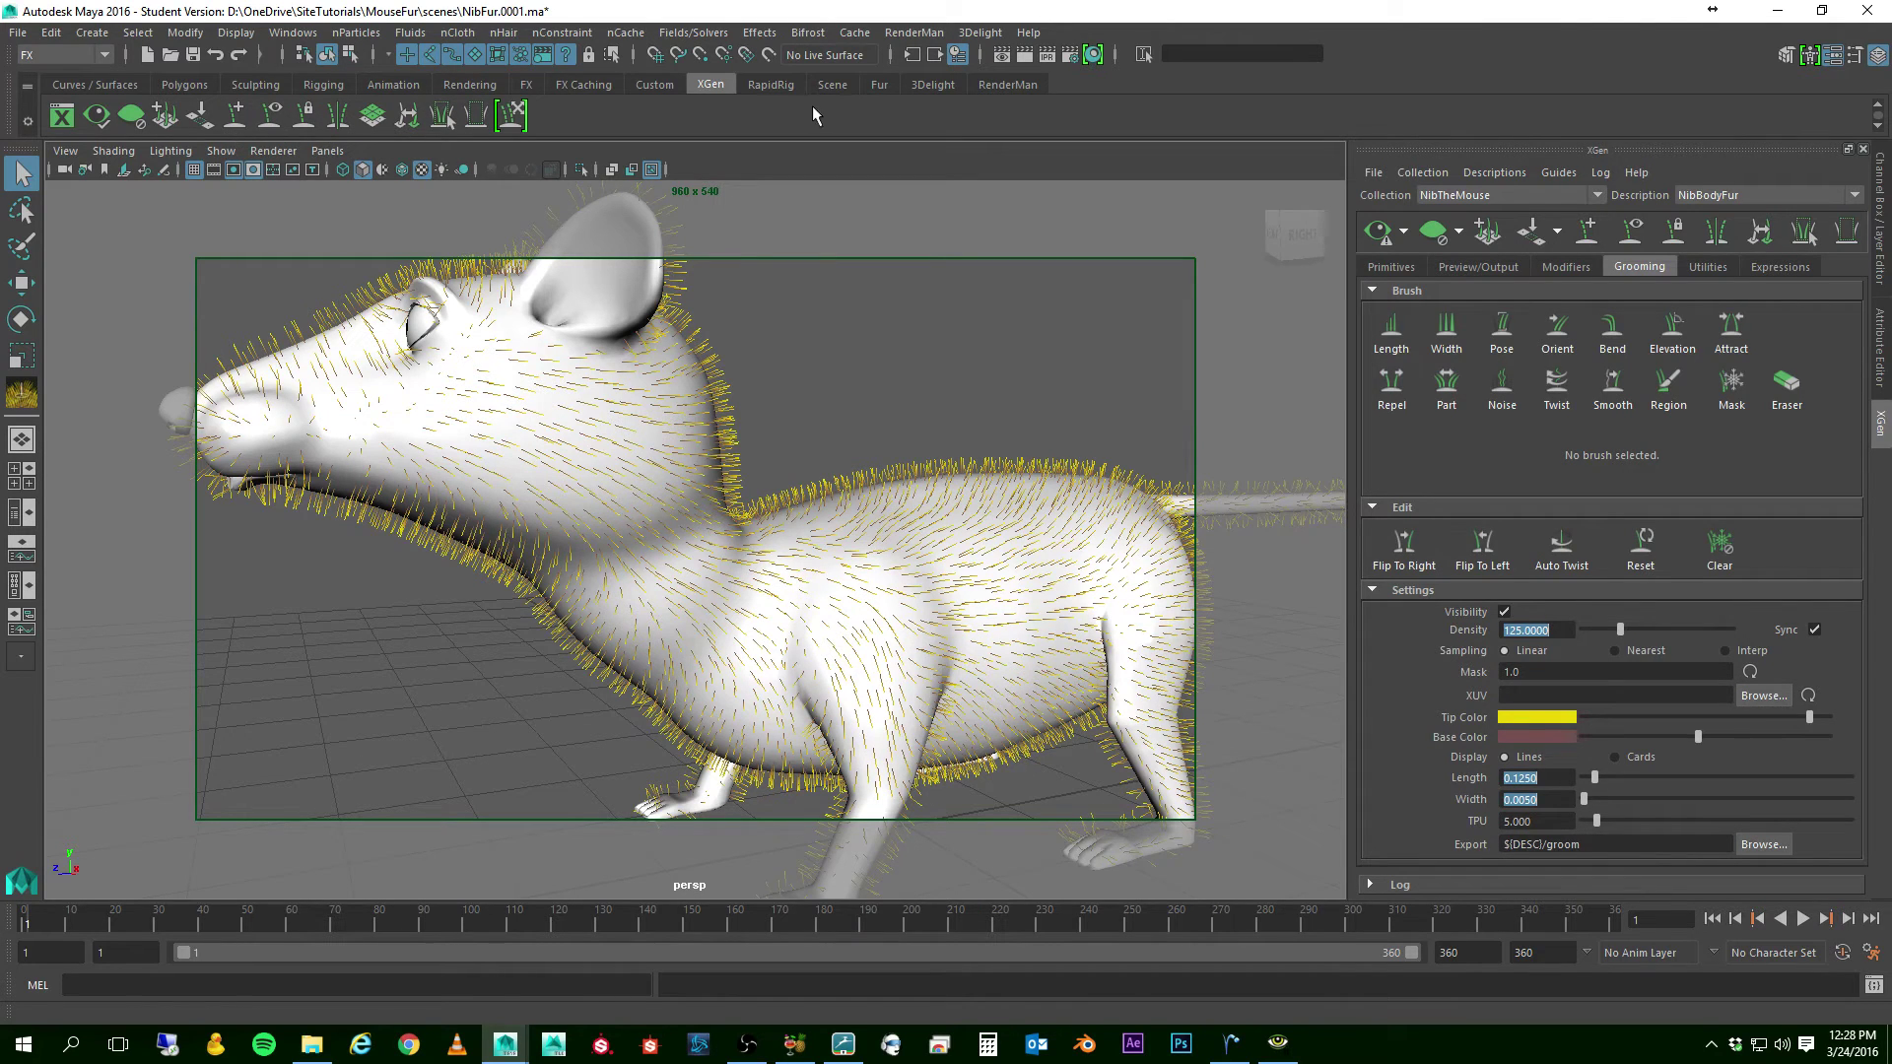
- Render the current frame in RenderMan and view NibFur.0001 in the it window
left_click(1026, 53)
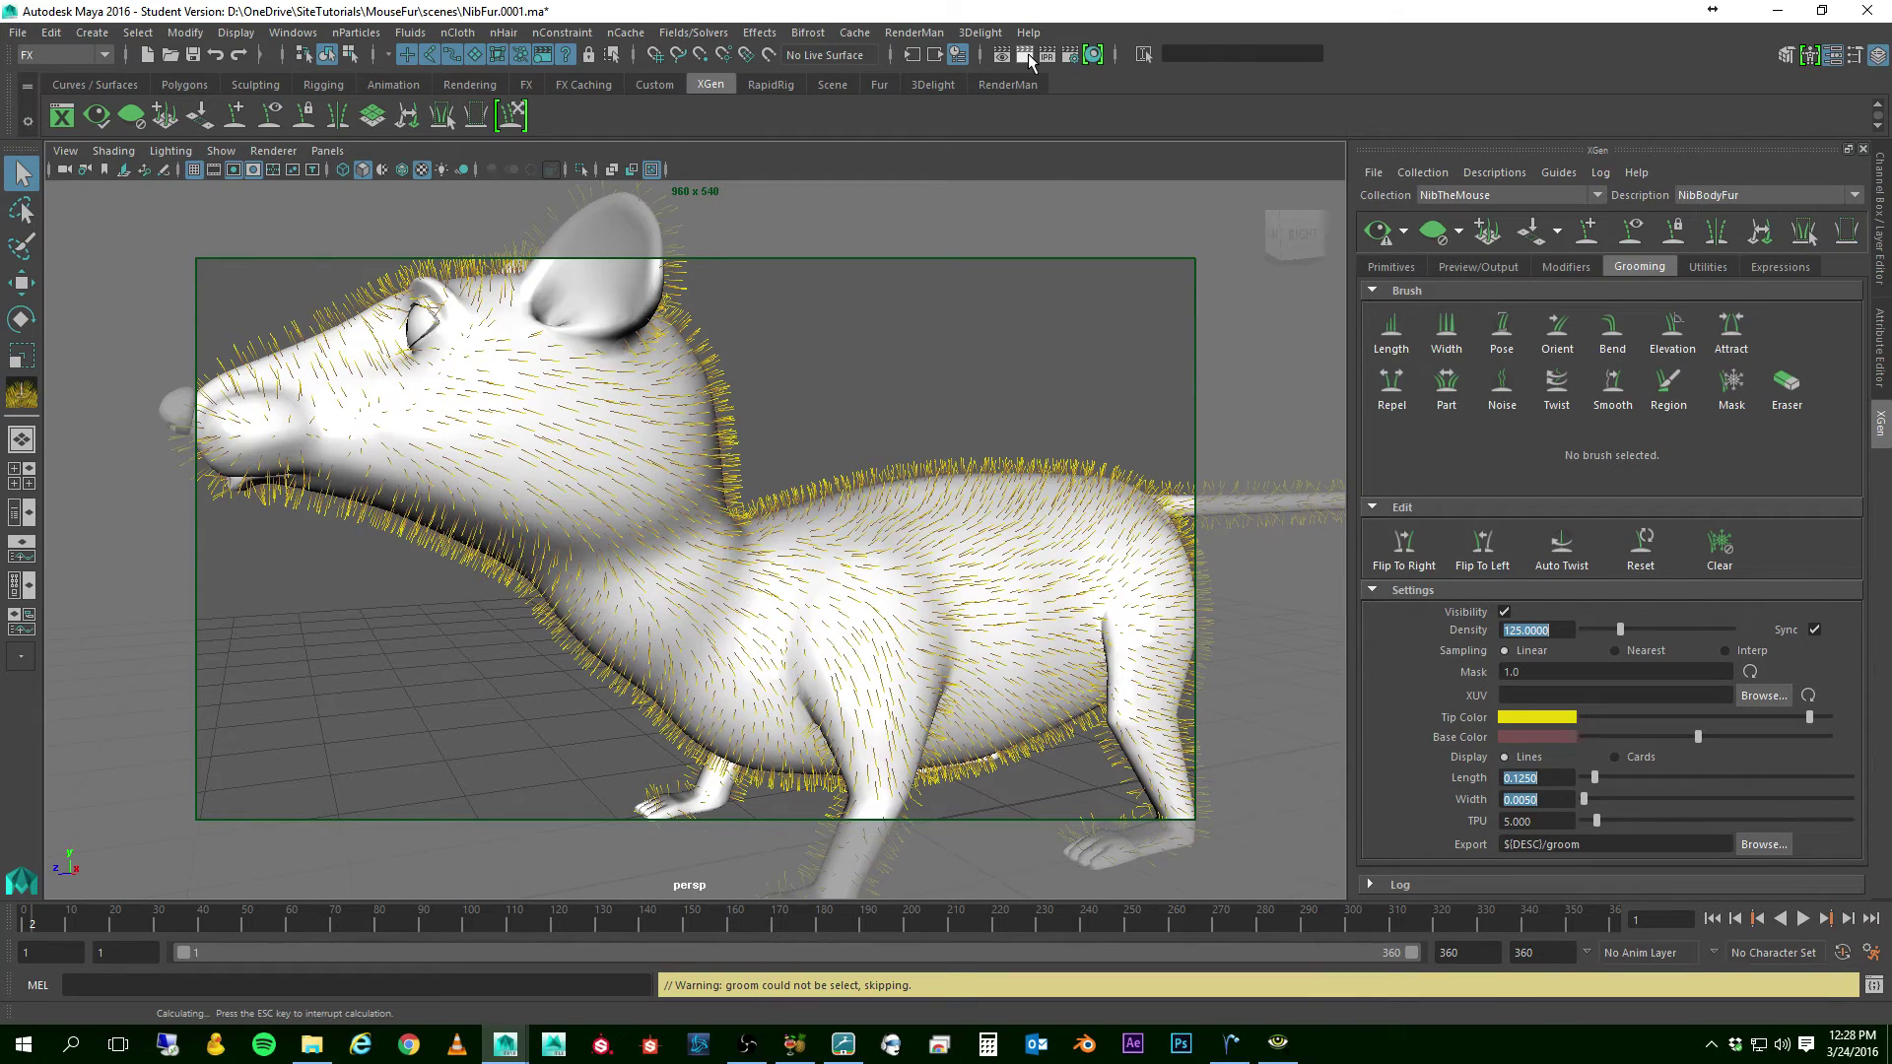
left_click(1278, 1046)
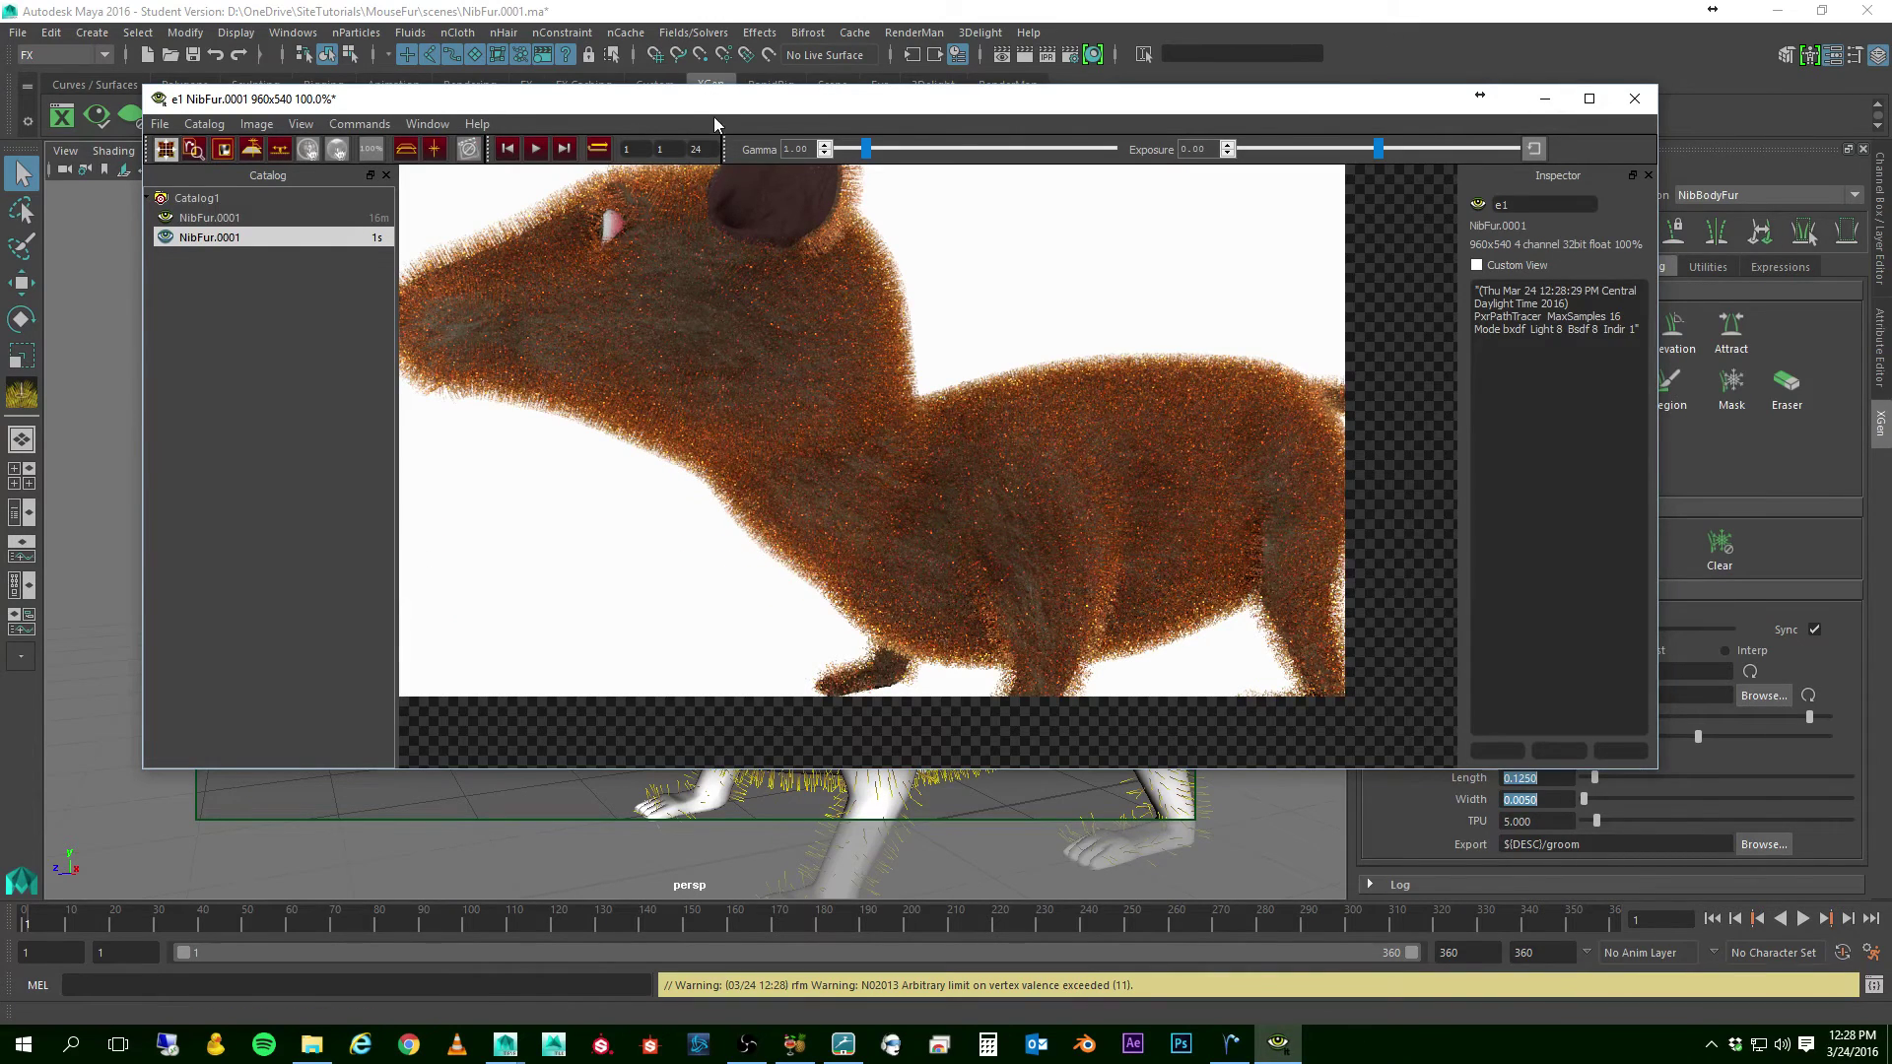
left_click_drag(726, 108, 1891, 205)
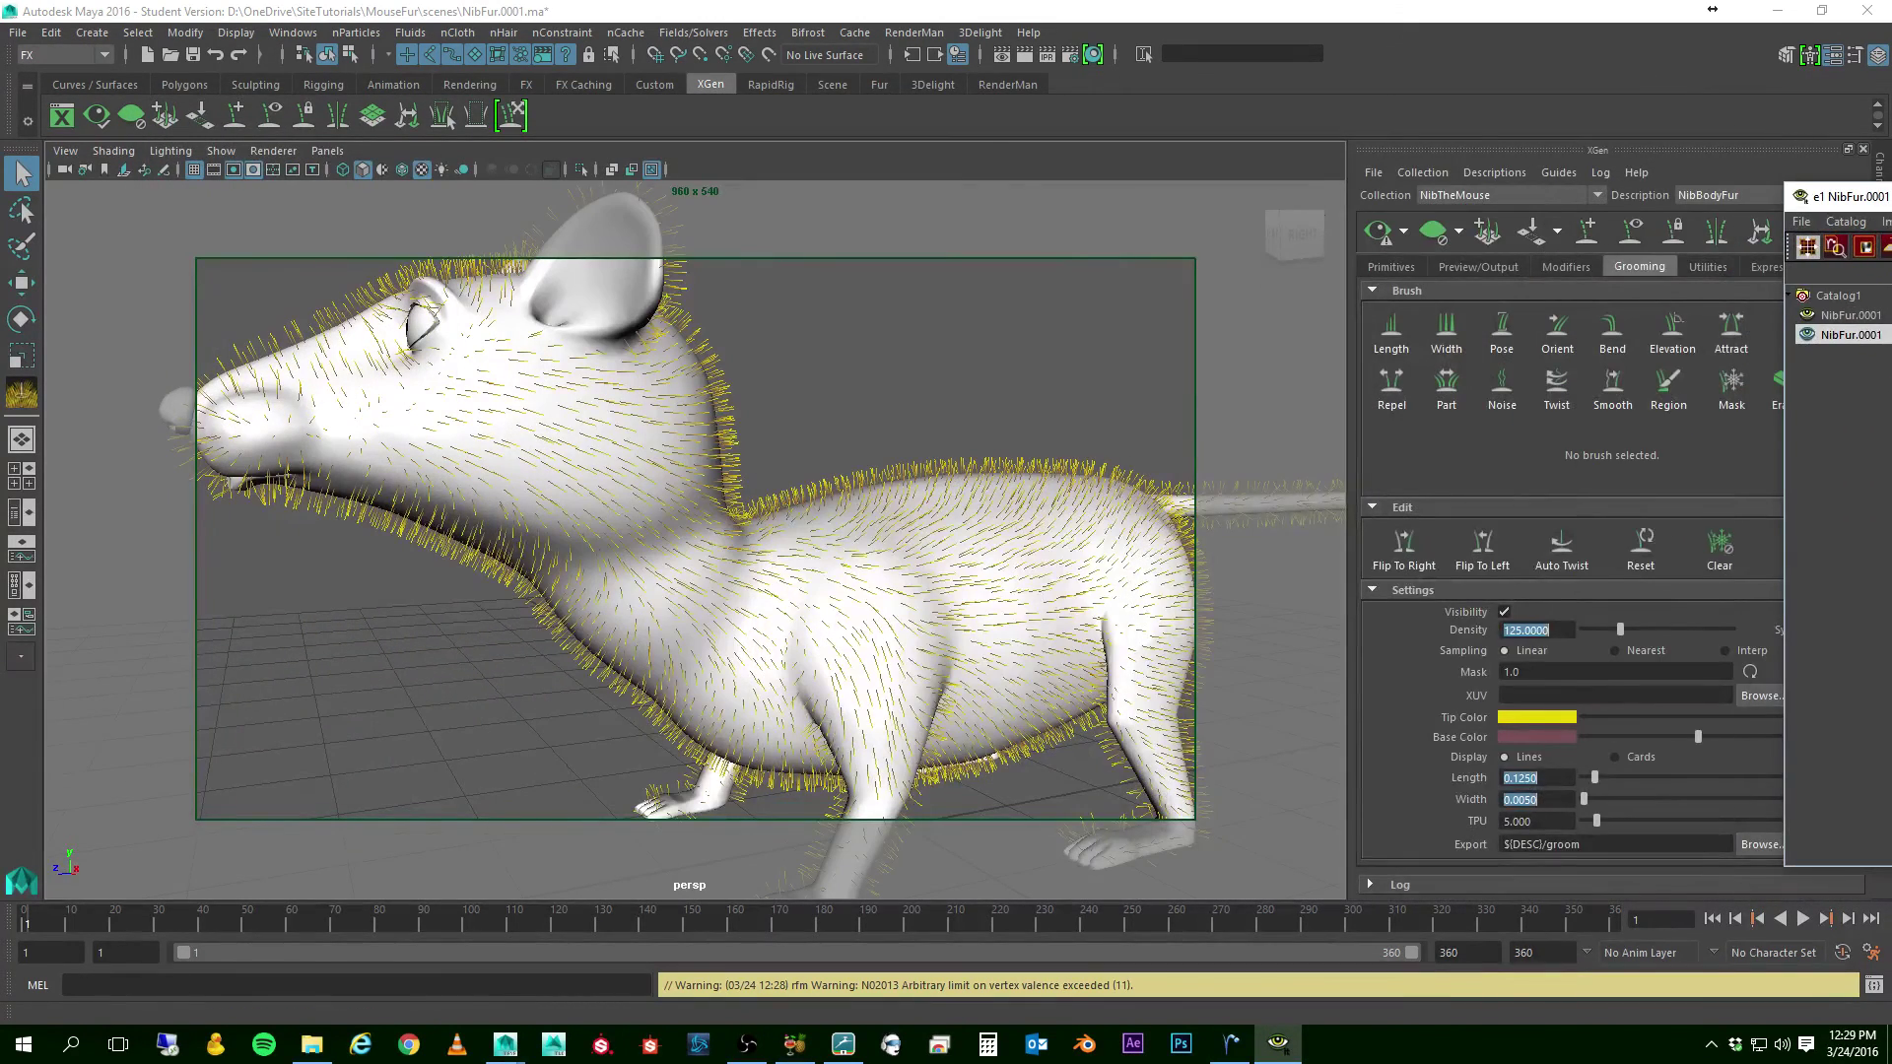
- Set NibBodyFur's primitive Density to 5000 and update the XGen preview
left_click(1380, 233)
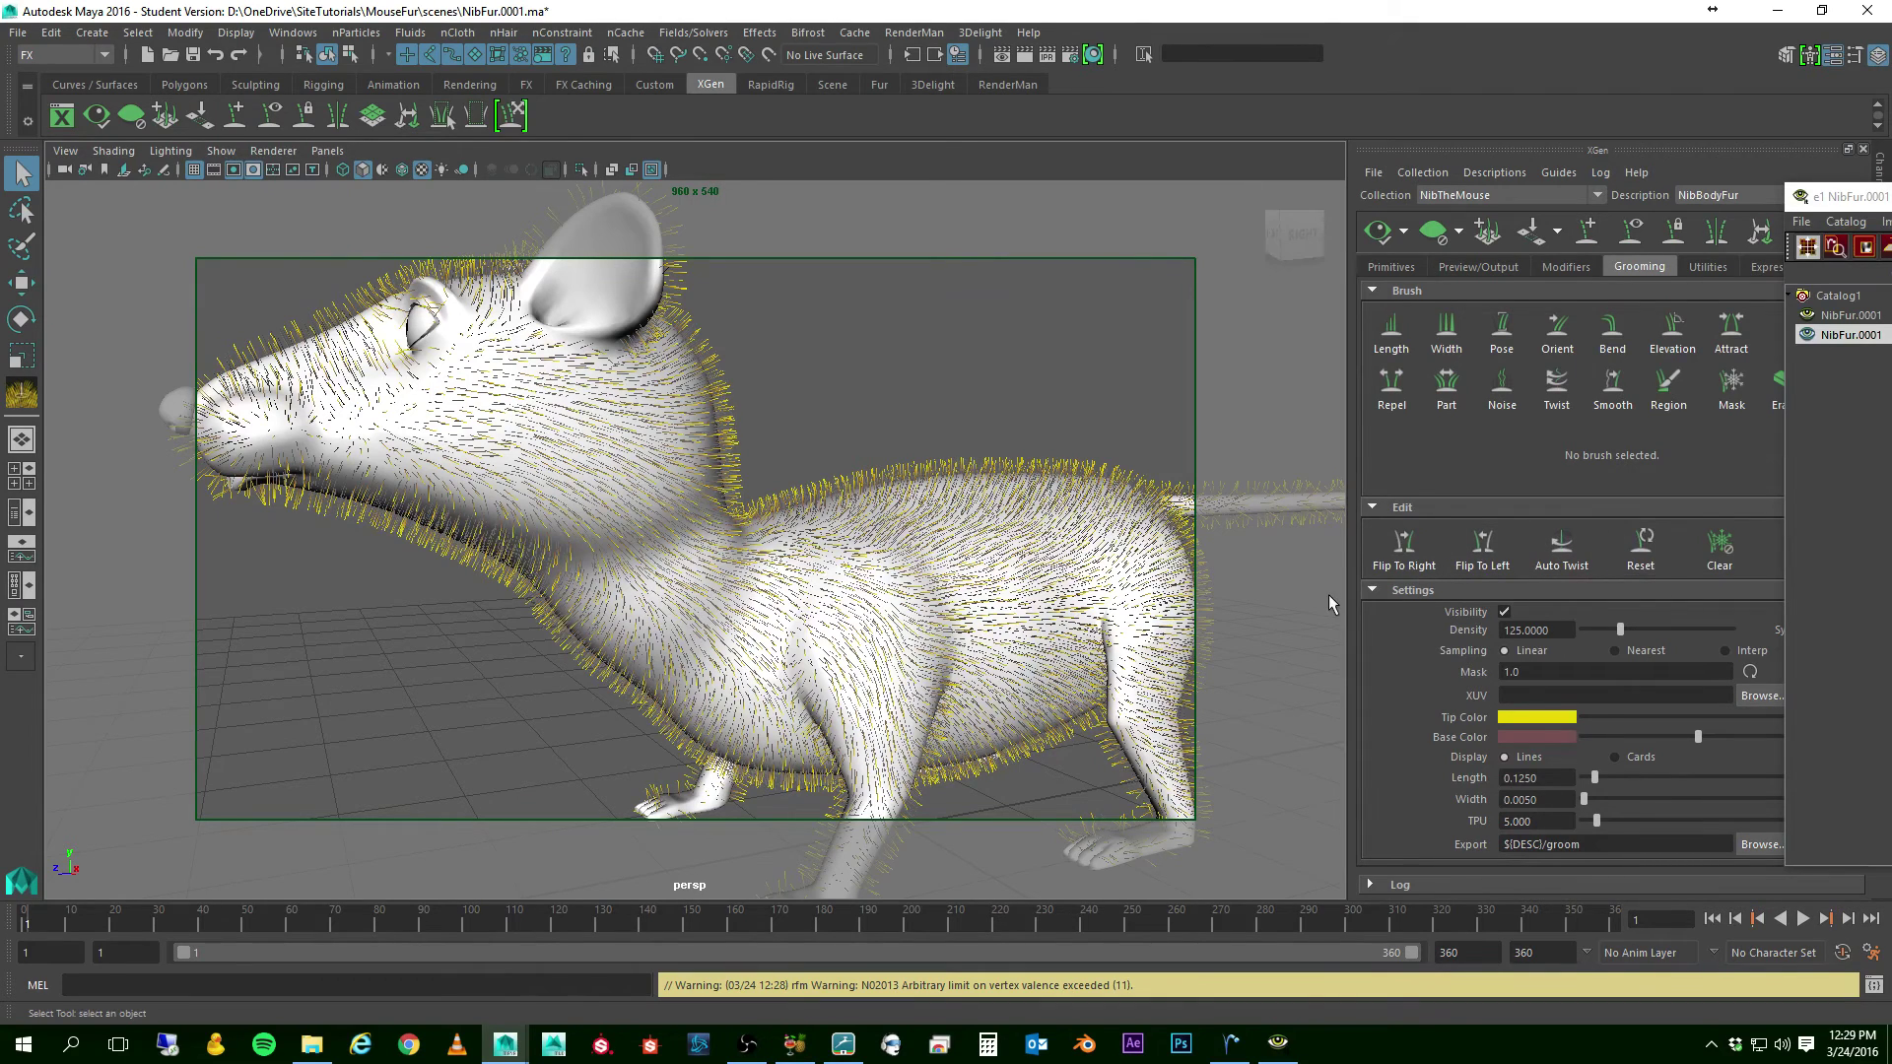
left_click(1401, 269)
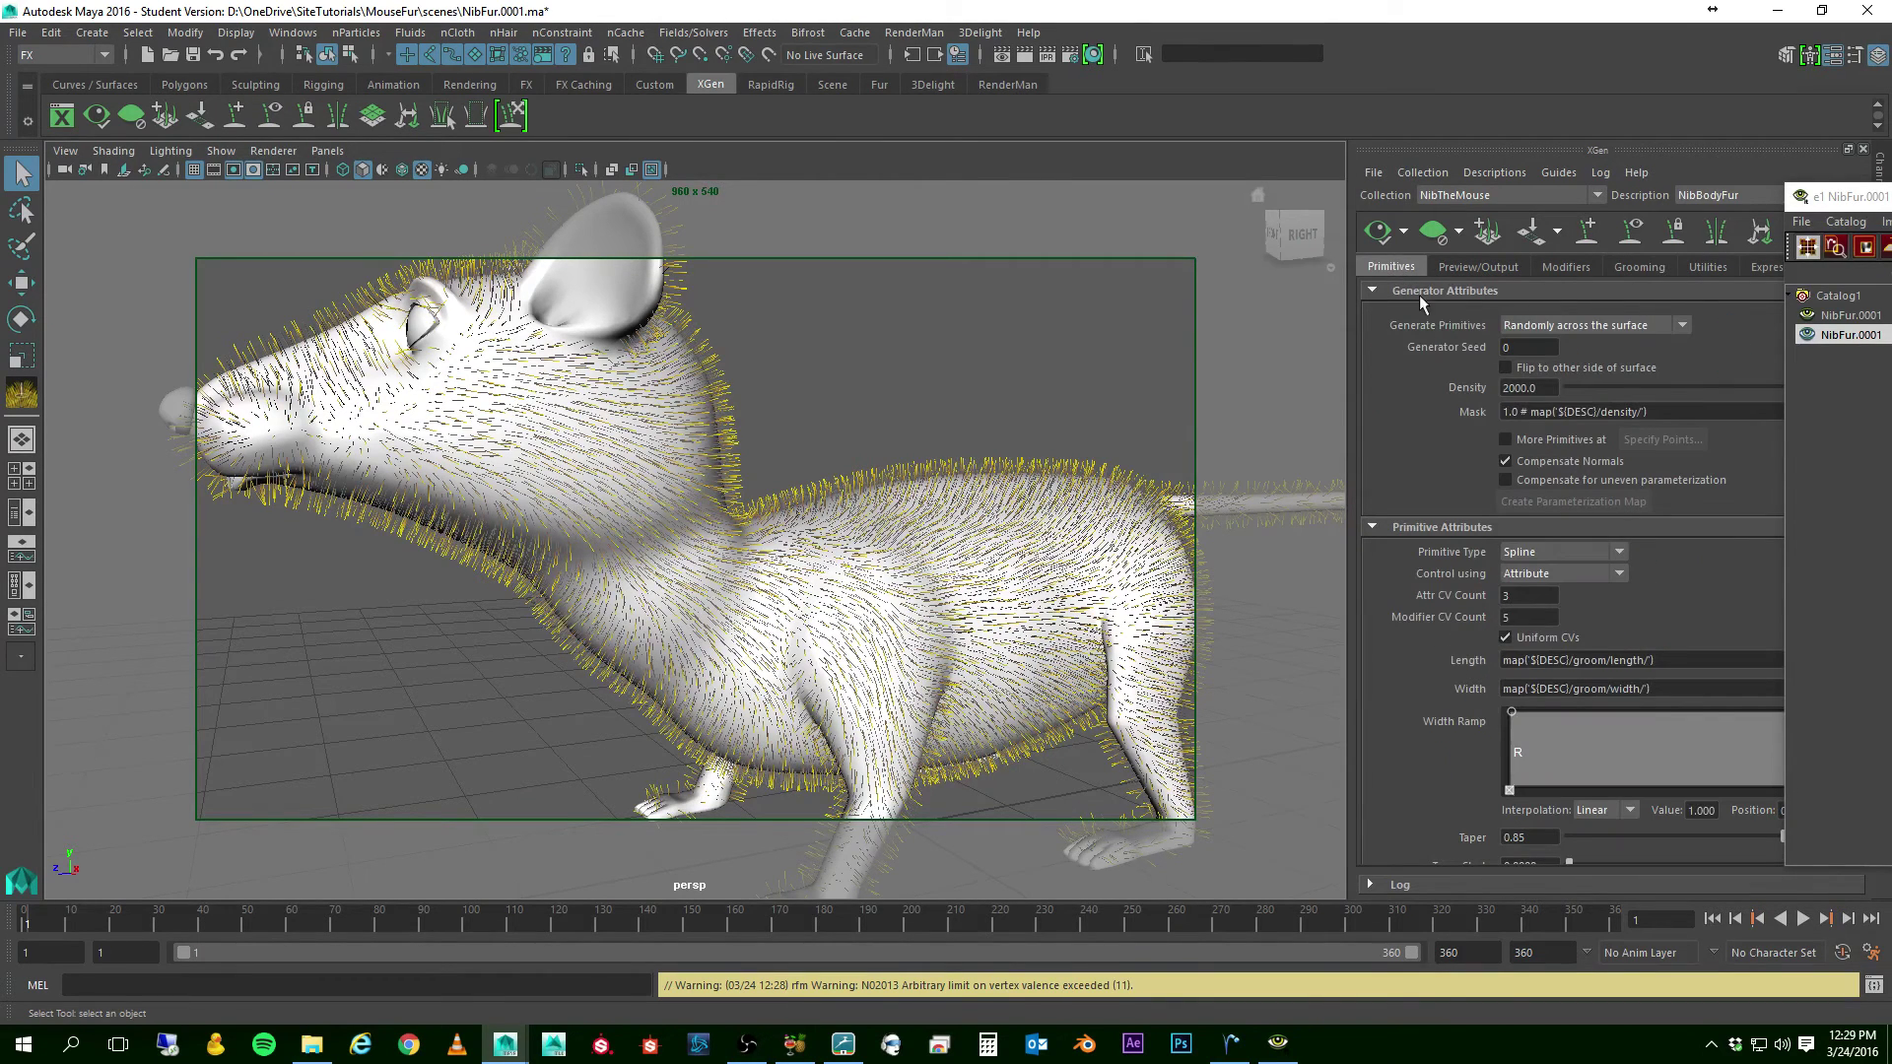
left_click_drag(1559, 387, 1454, 386)
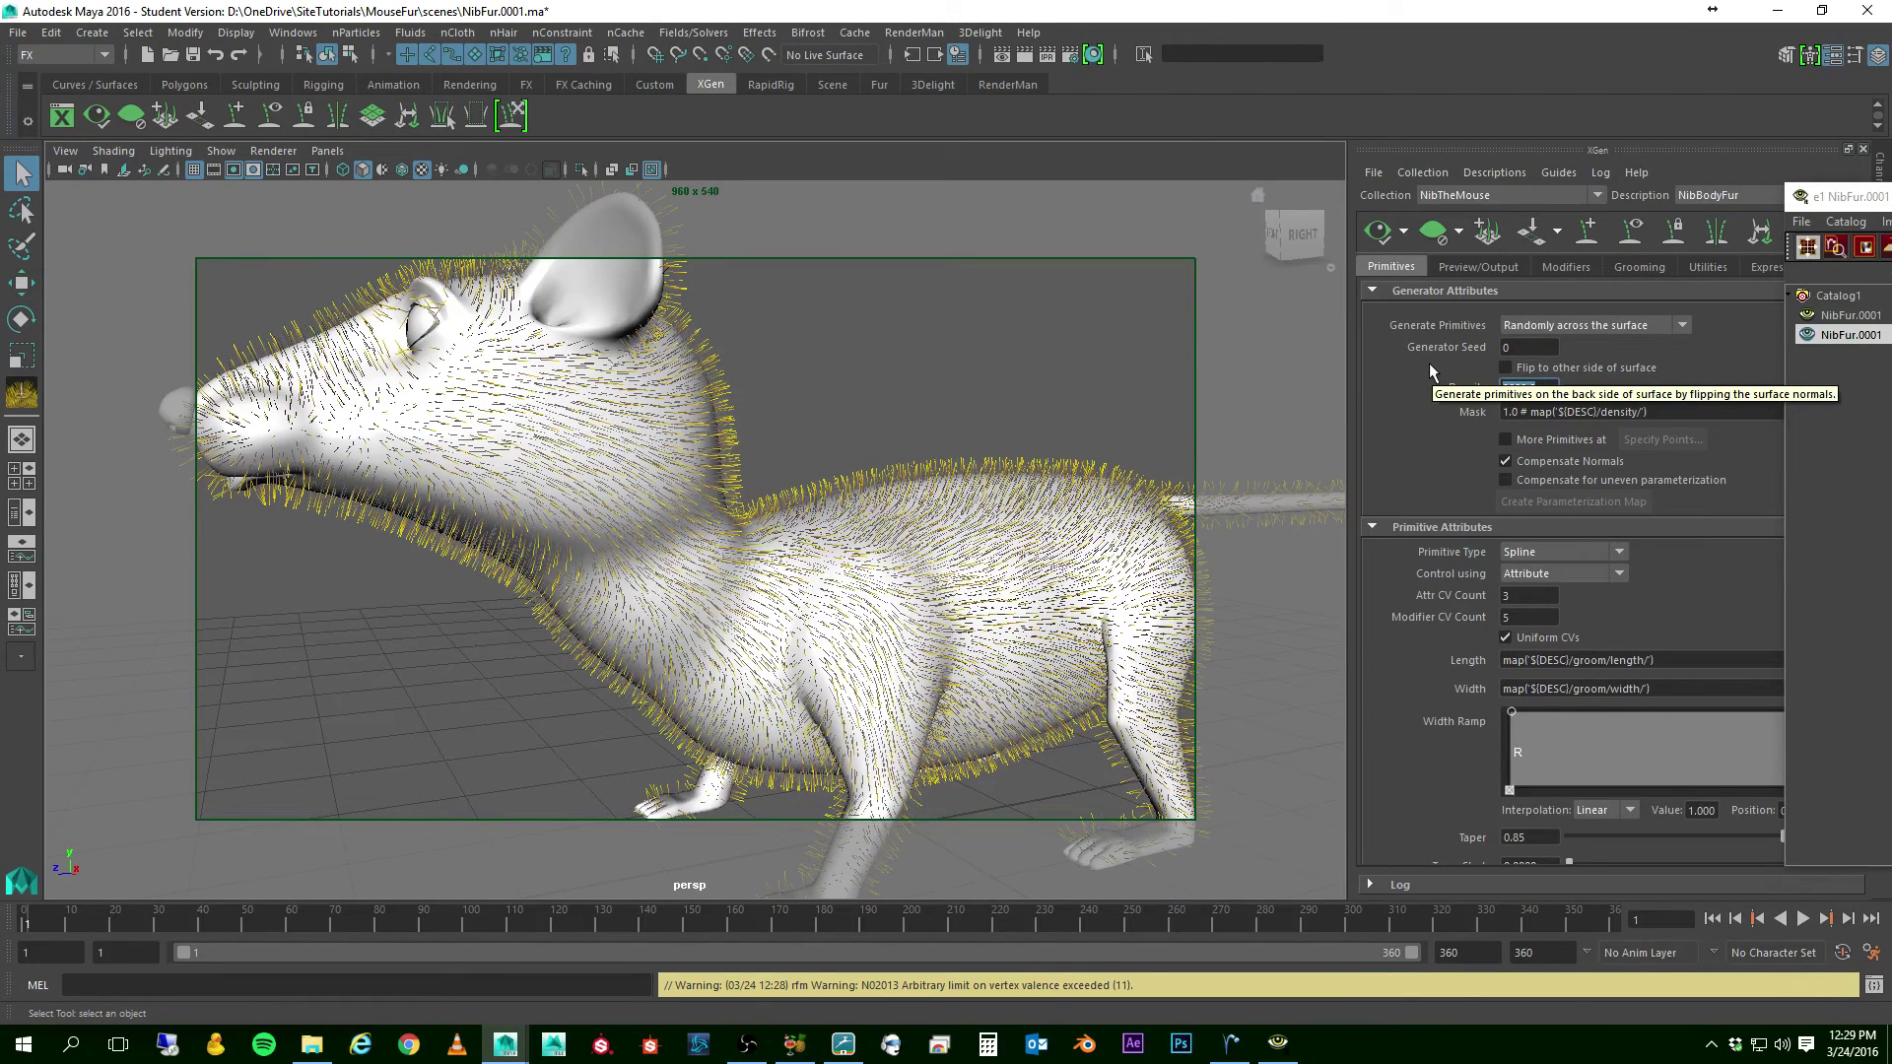
type("1")
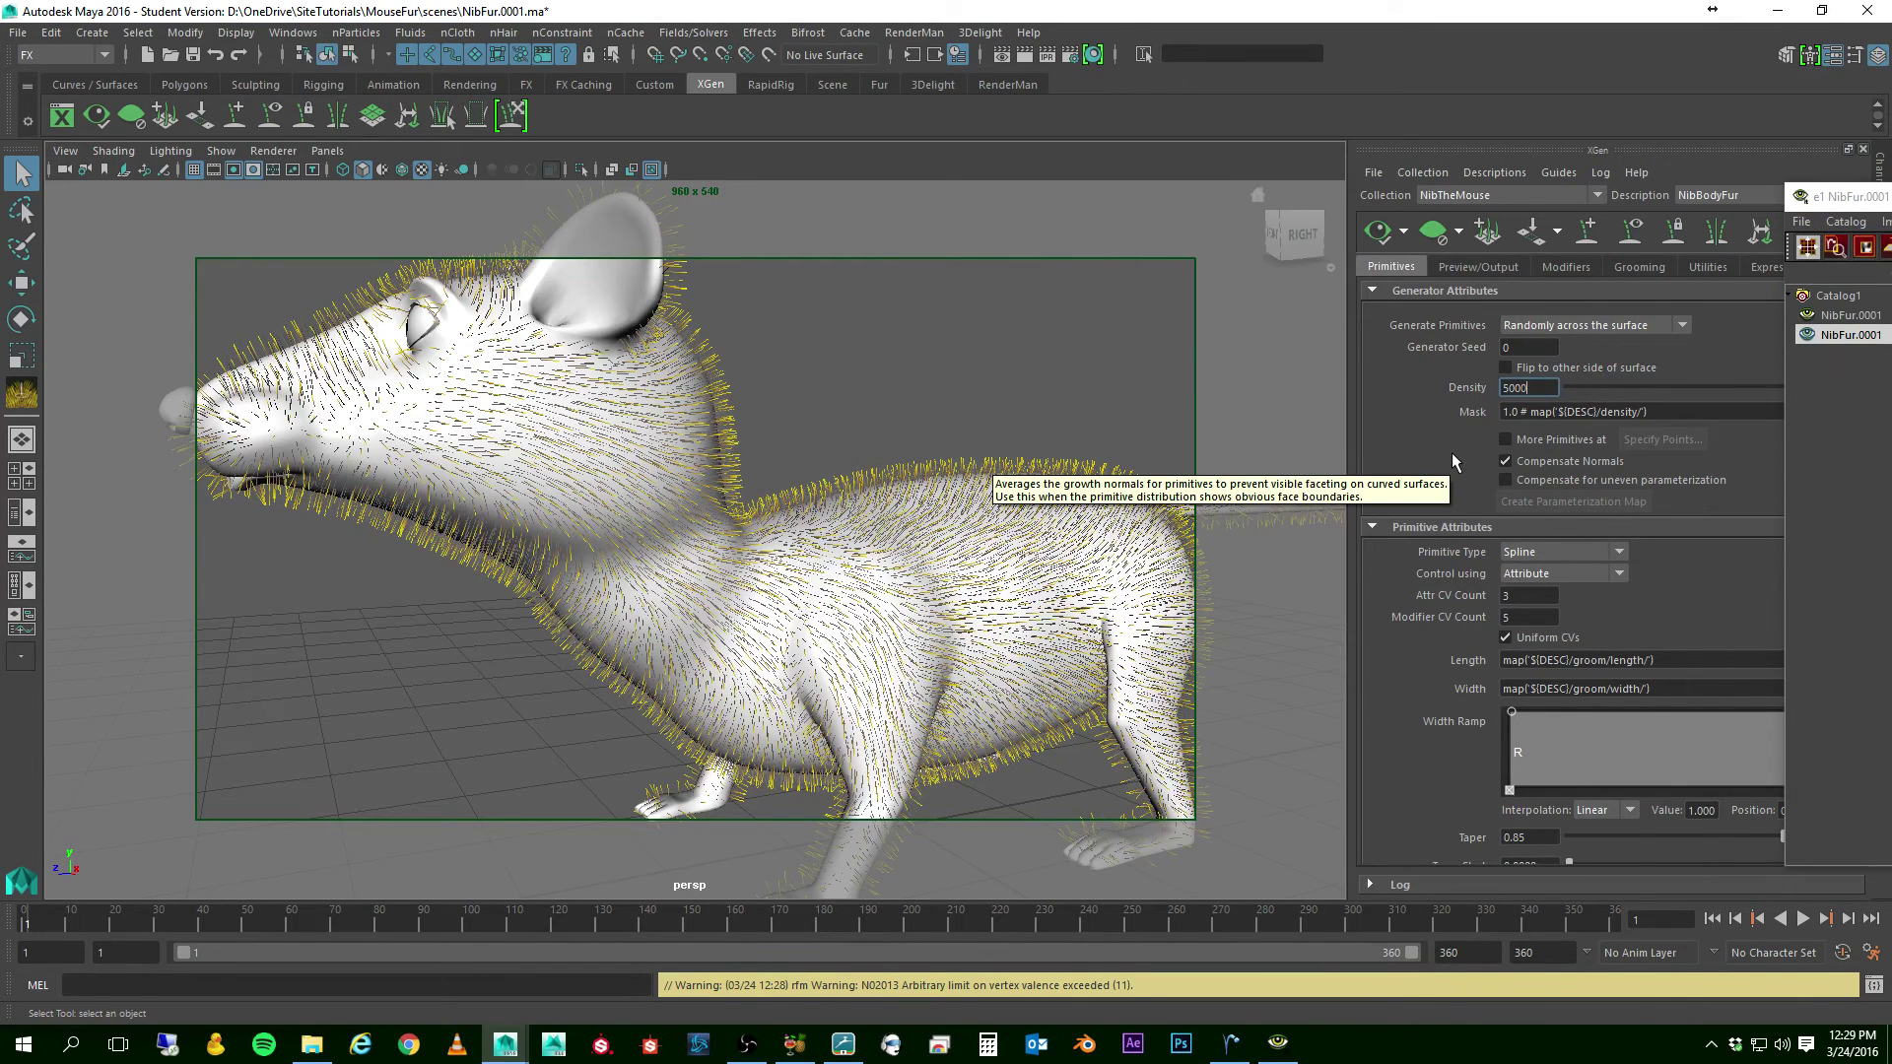
key("Return")
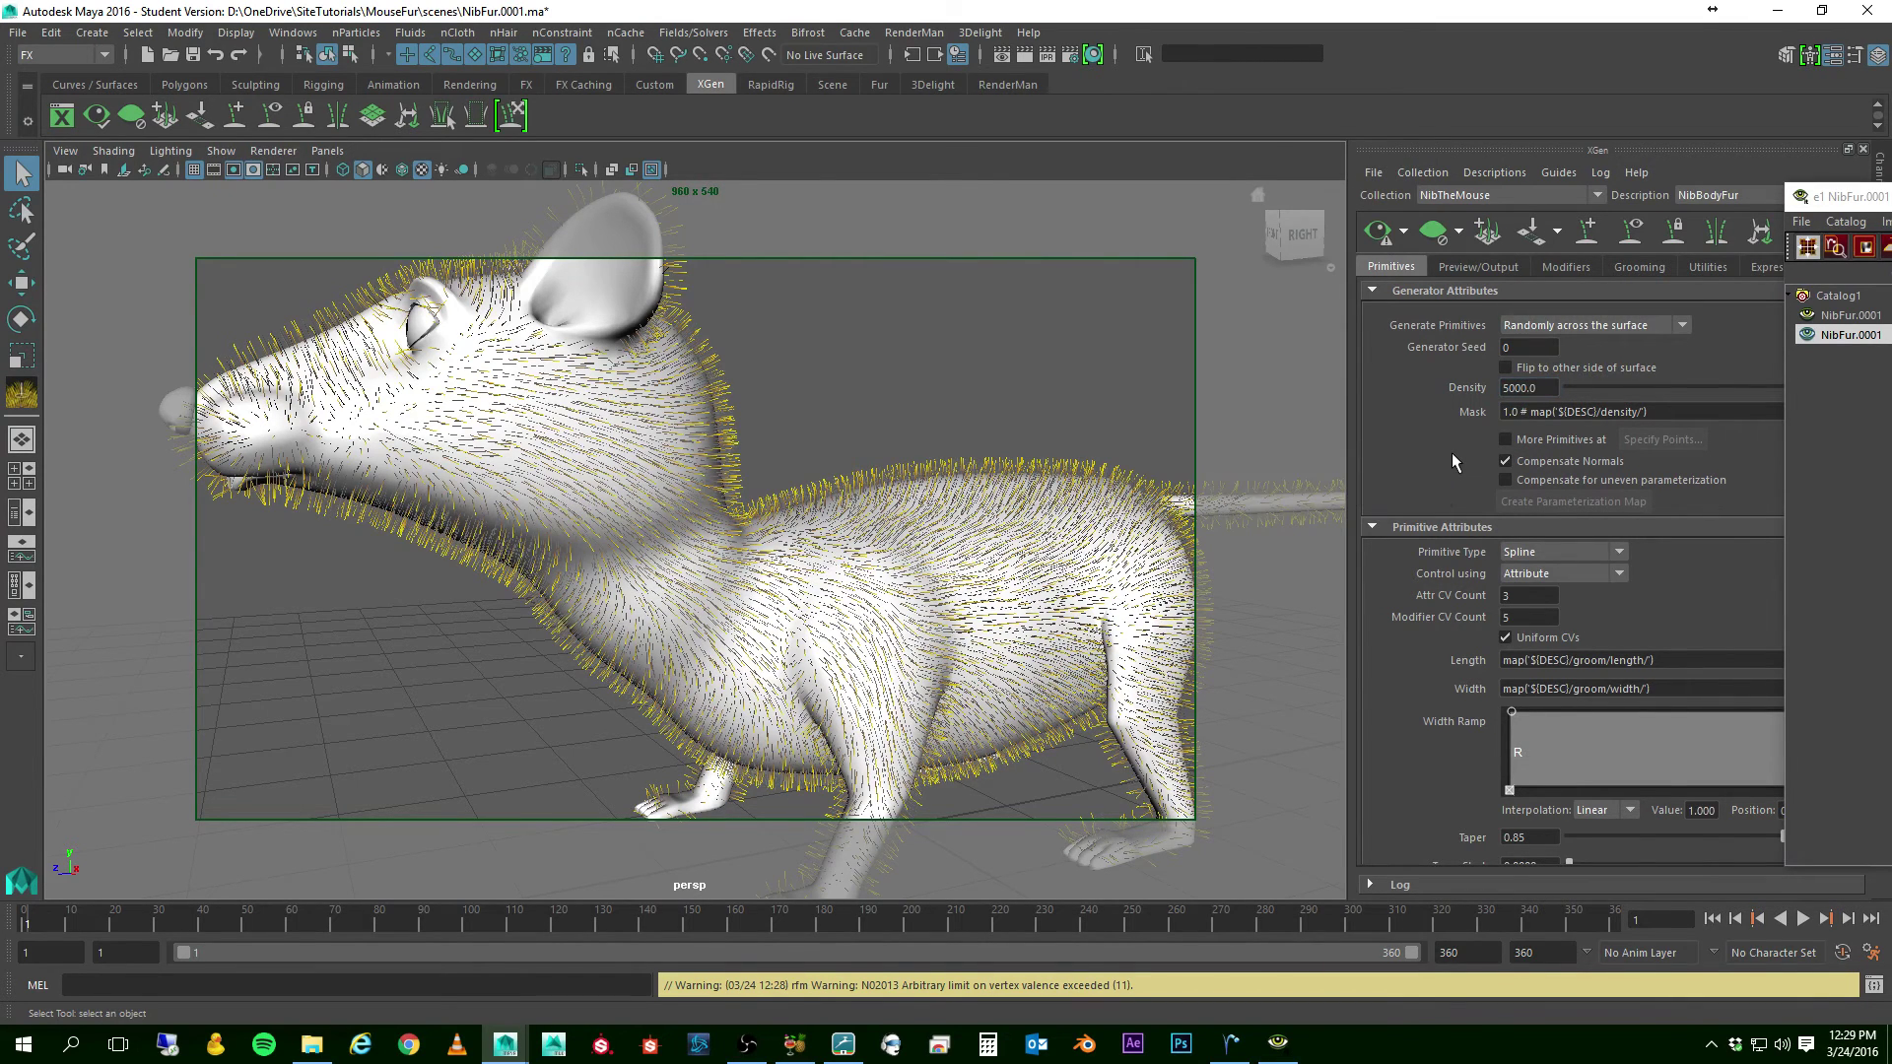
left_click(1379, 233)
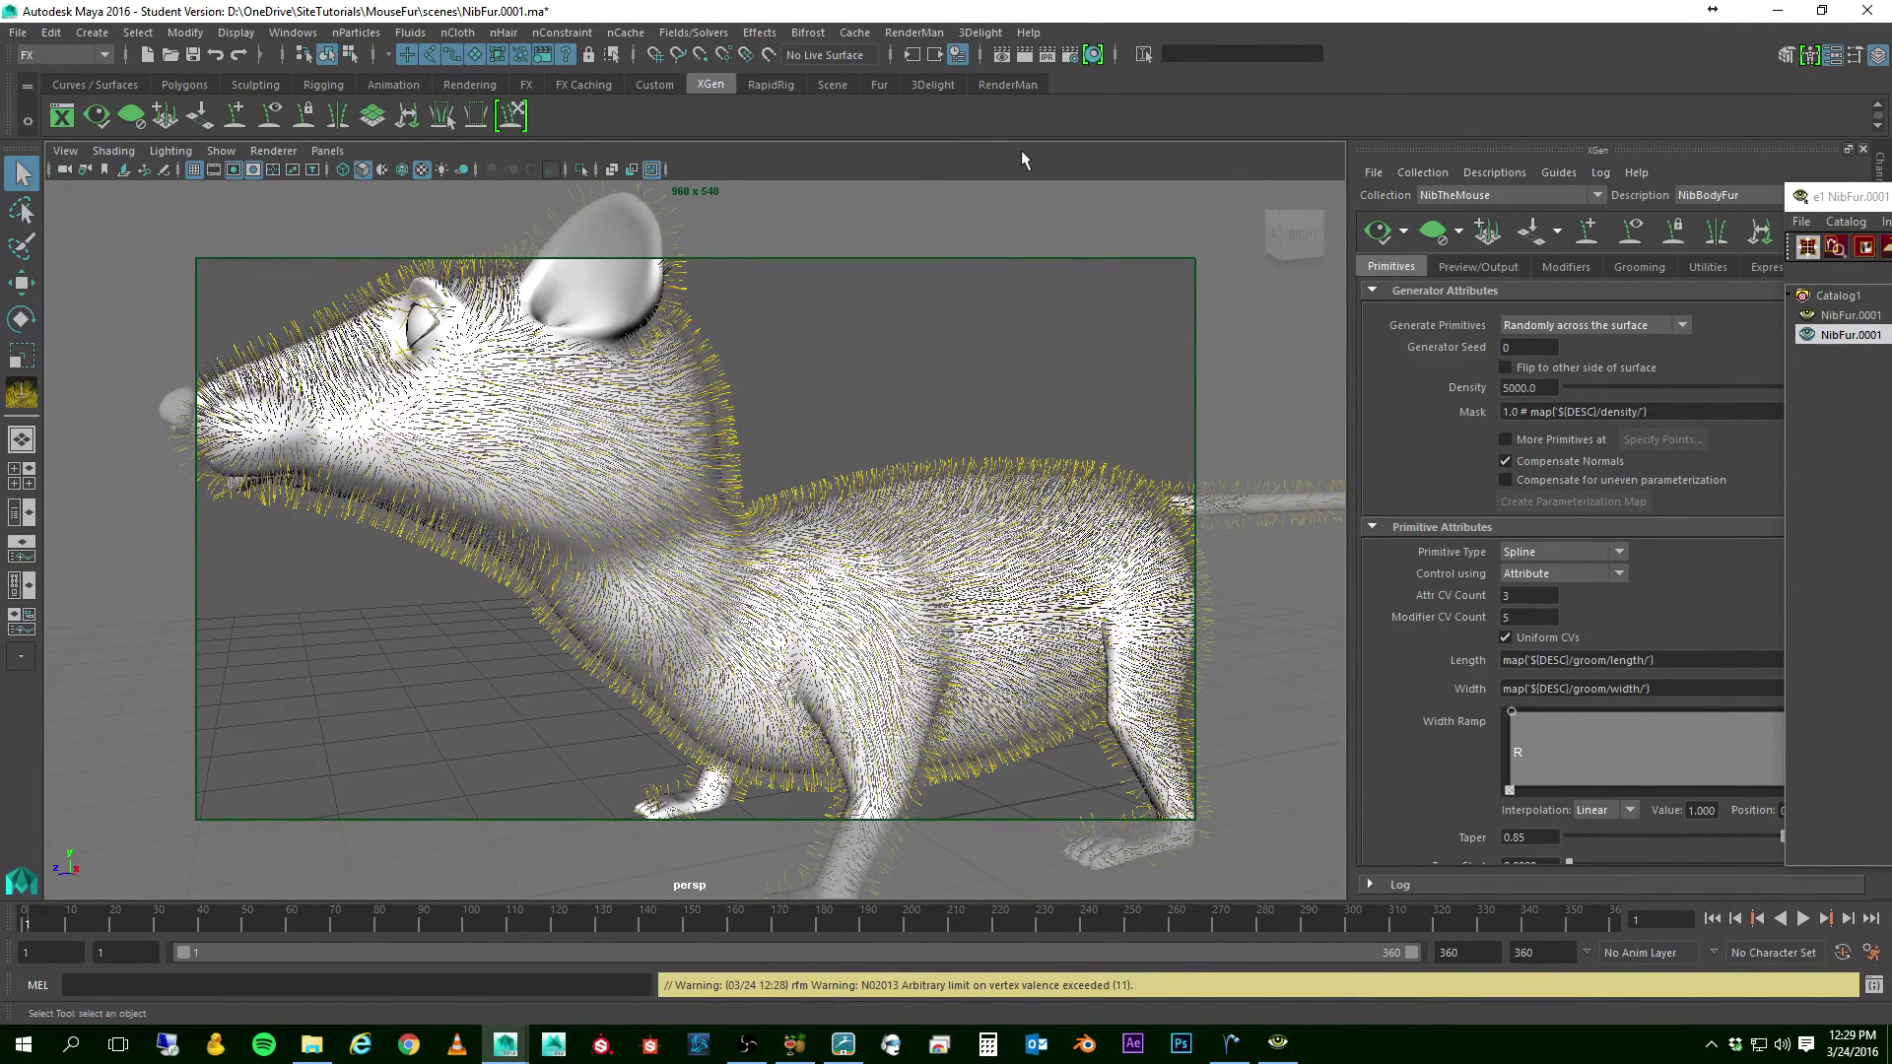
- Bring the it window forward and re-render the current frame in RenderMan
left_click(1838, 197)
left_click_drag(1887, 214, 597, 230)
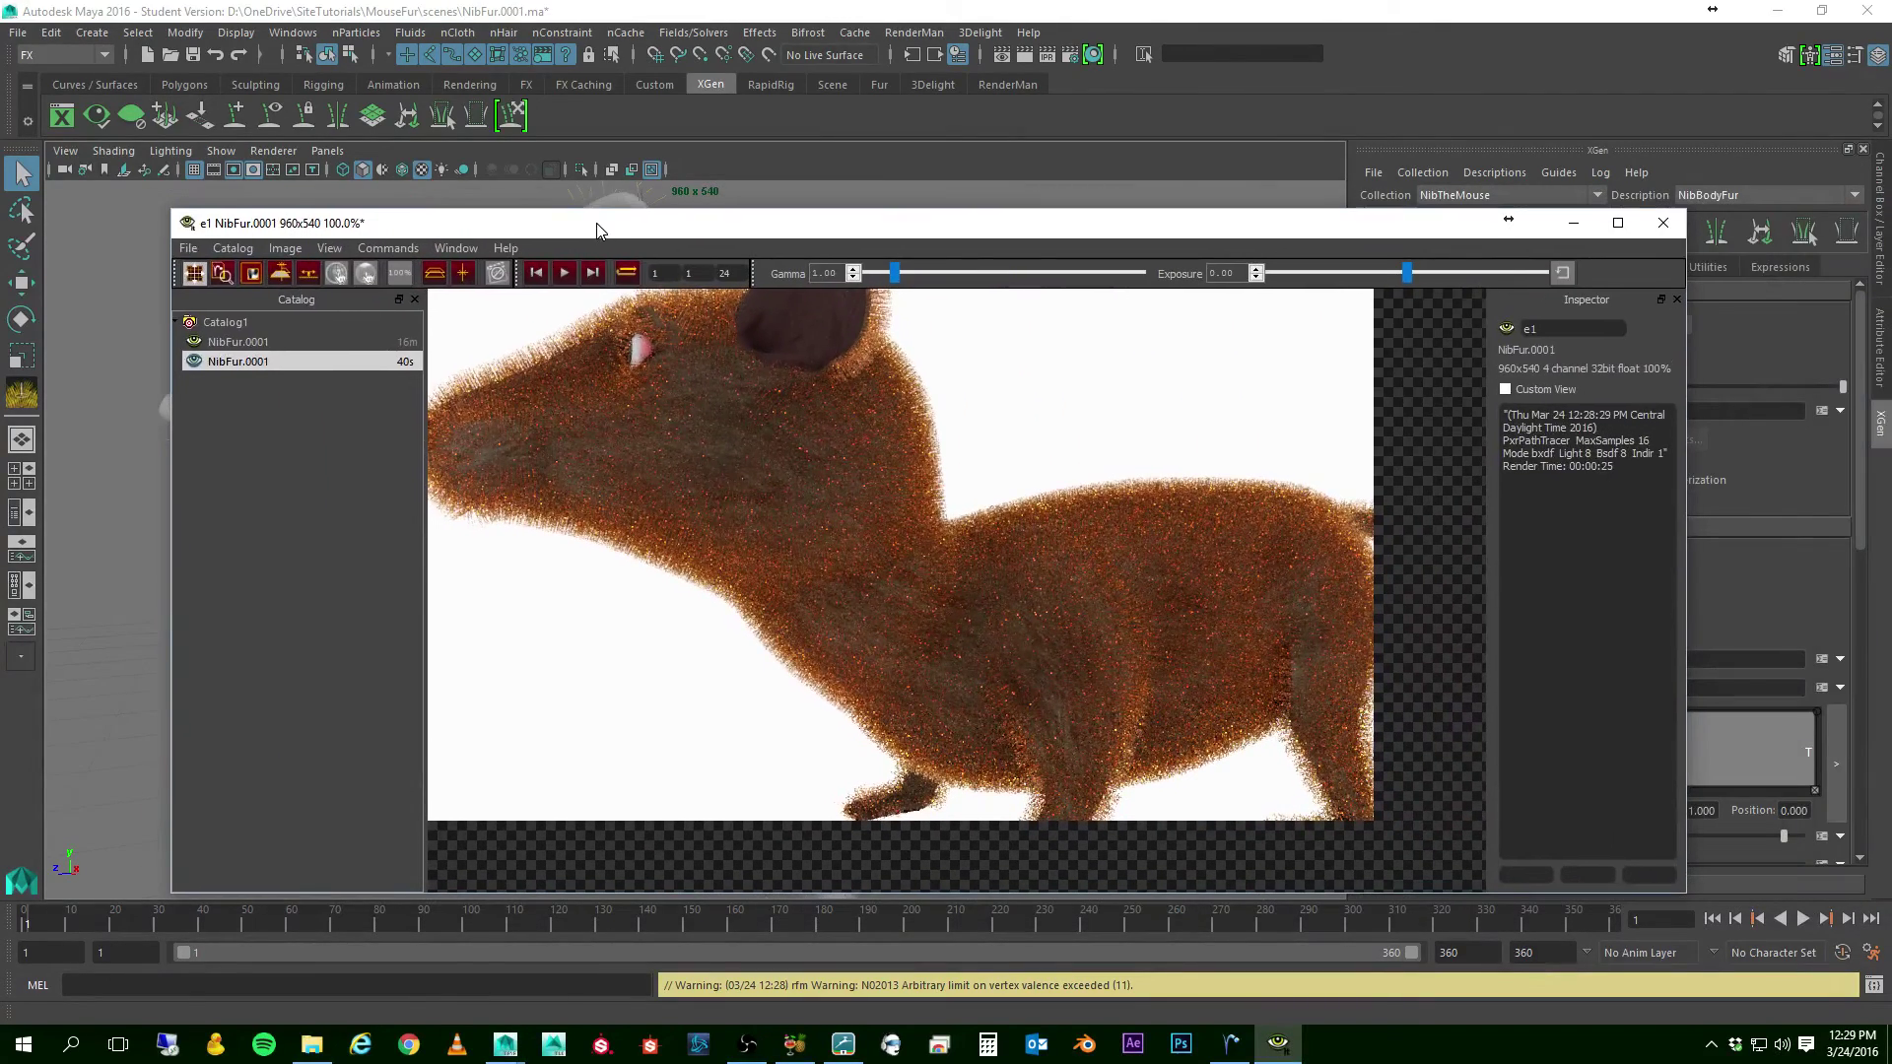
left_click(1027, 55)
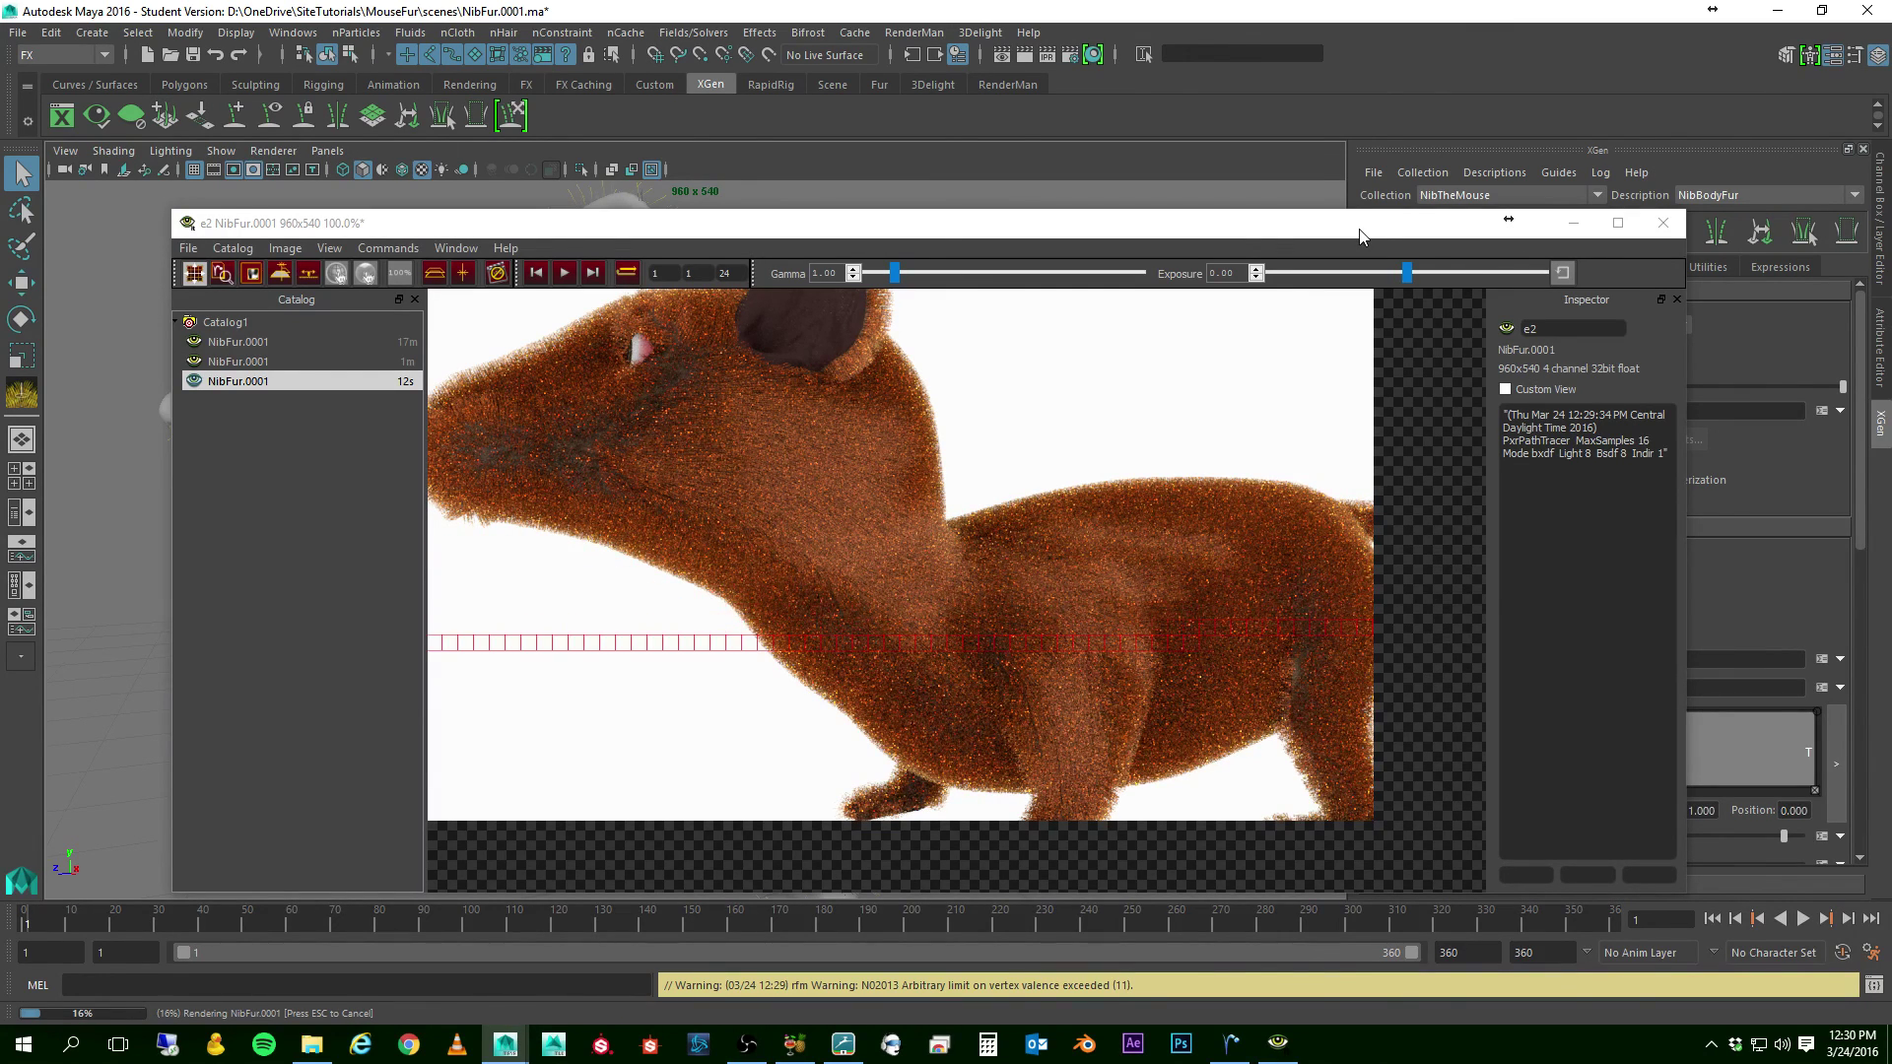
left_click_drag(1360, 230, 1325, 151)
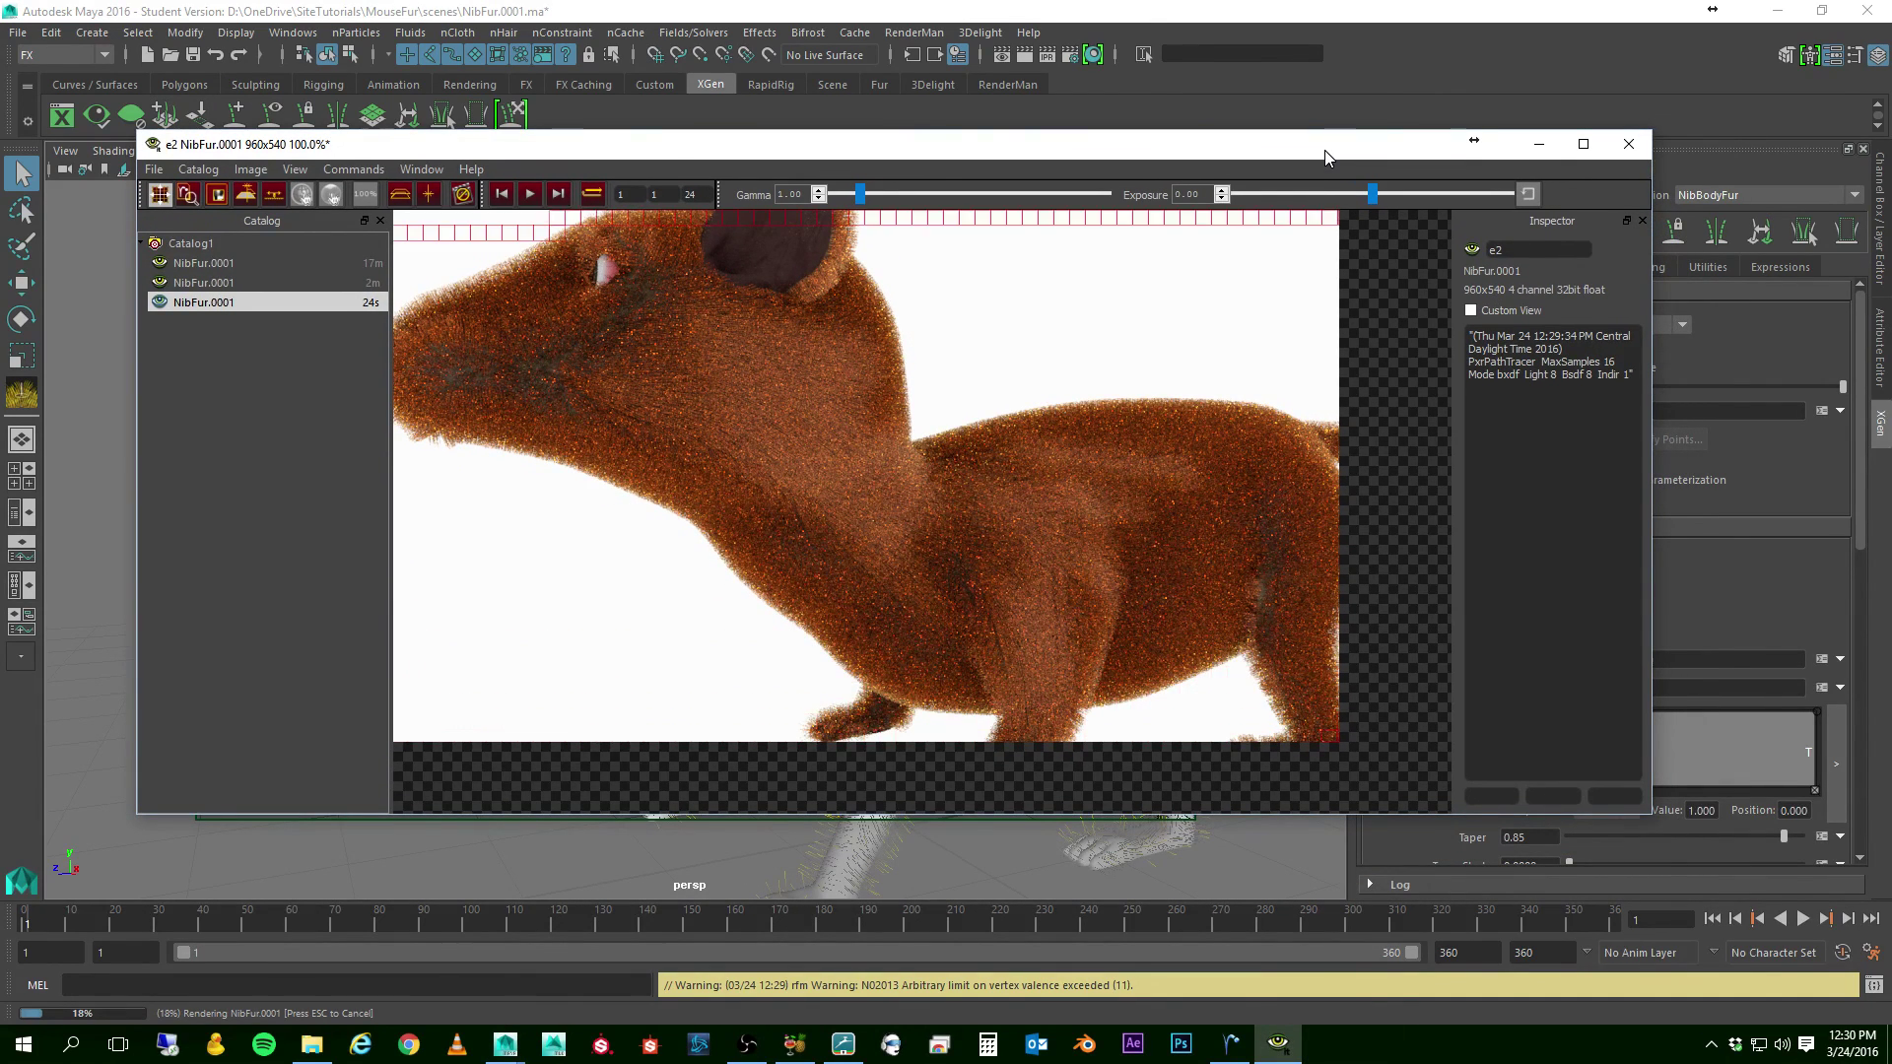
left_click_drag(1325, 150, 1323, 186)
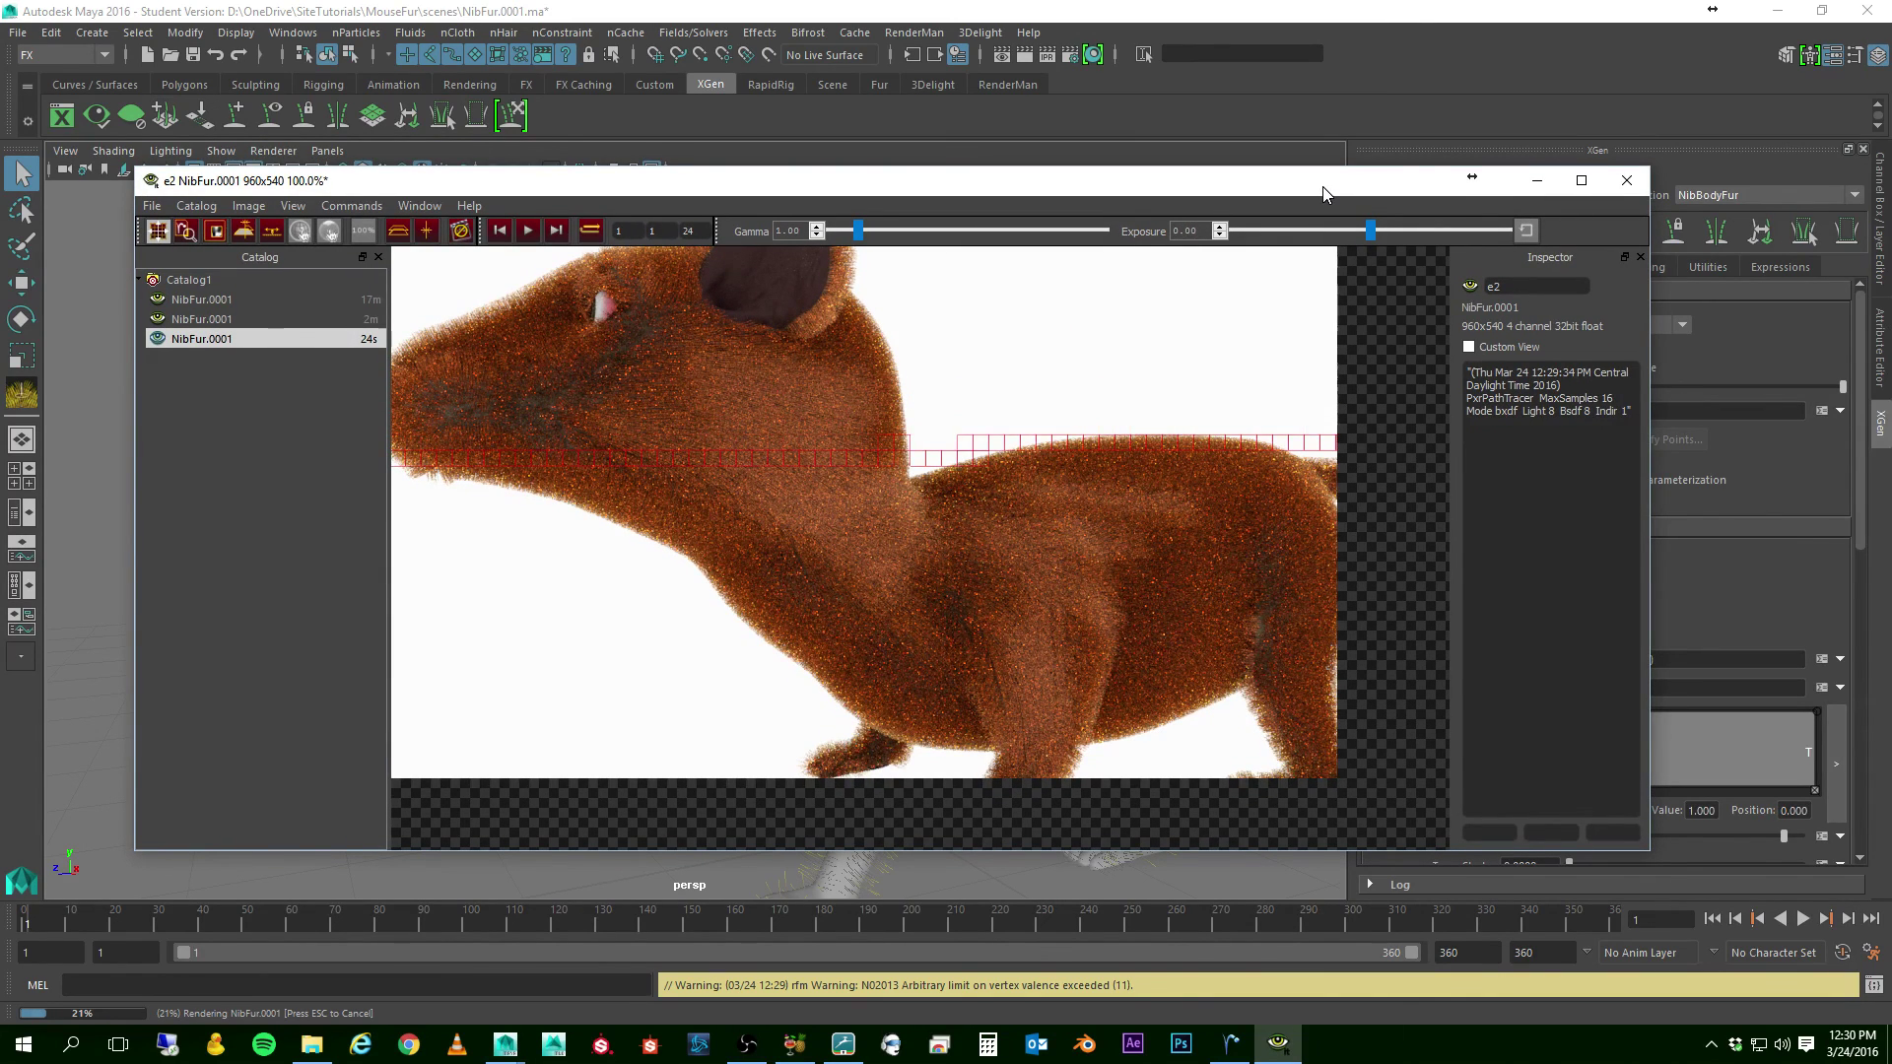